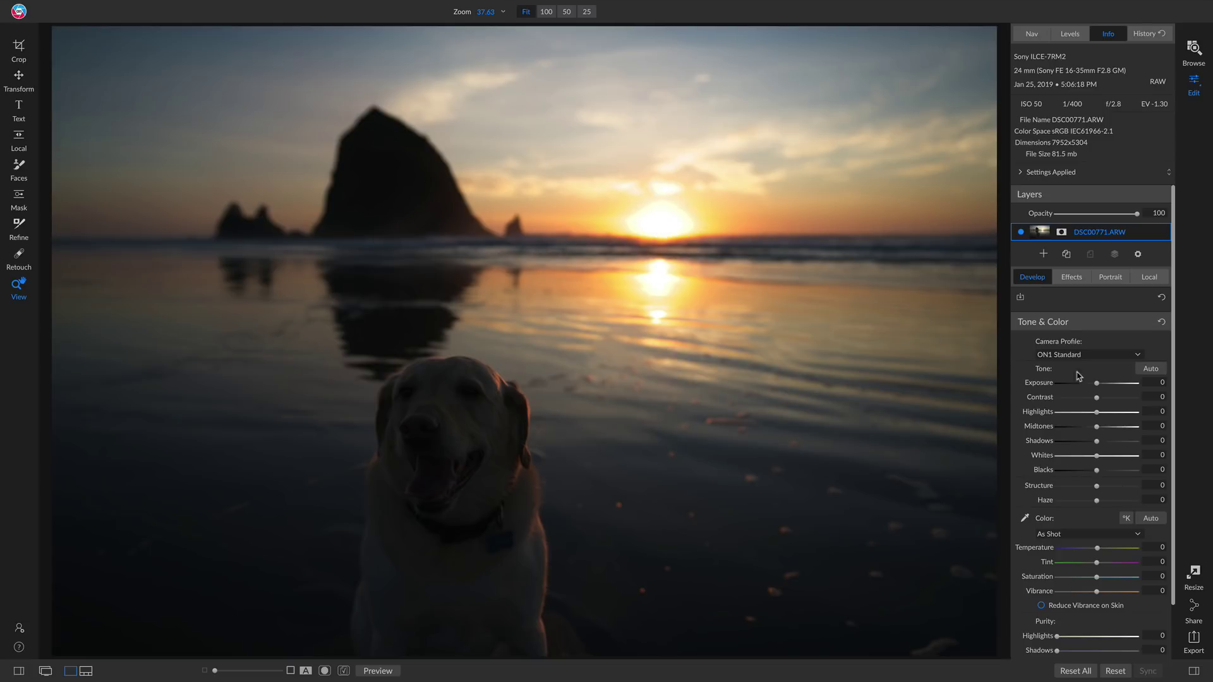
pyautogui.moveTo(1095, 384)
pyautogui.mouseDown()
pyautogui.moveTo(1076, 386)
pyautogui.moveTo(1087, 387)
pyautogui.mouseUp()
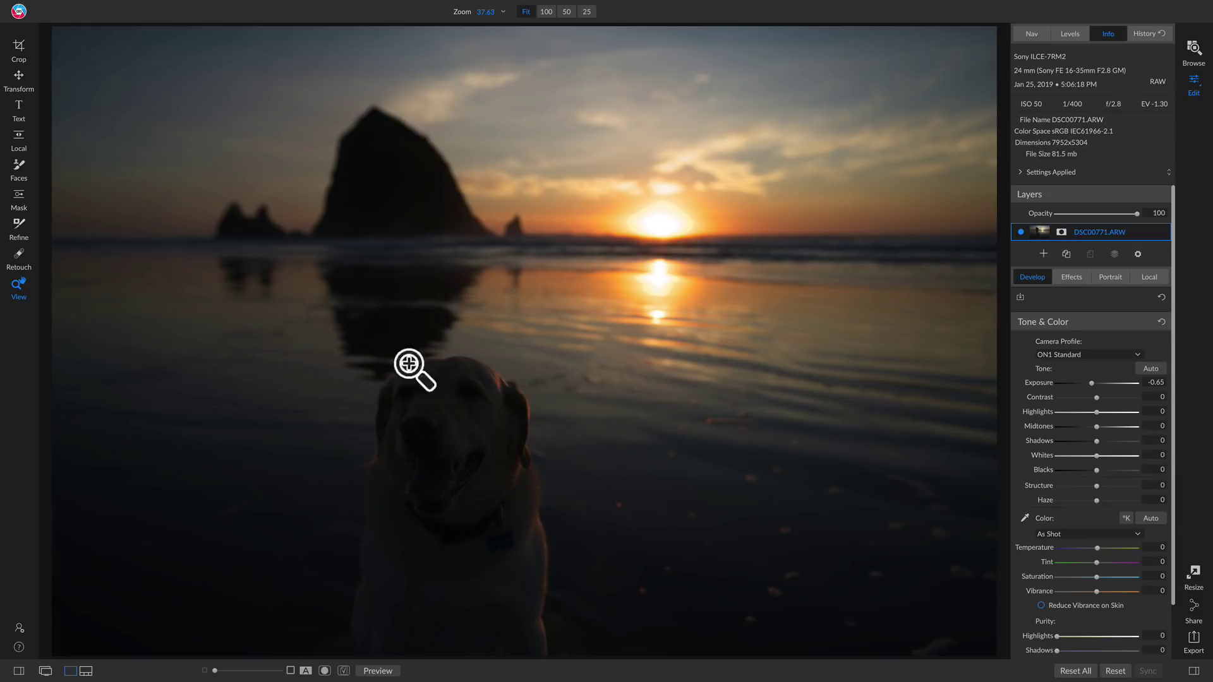
pyautogui.moveTo(1099, 446); pyautogui.dragTo(1132, 450)
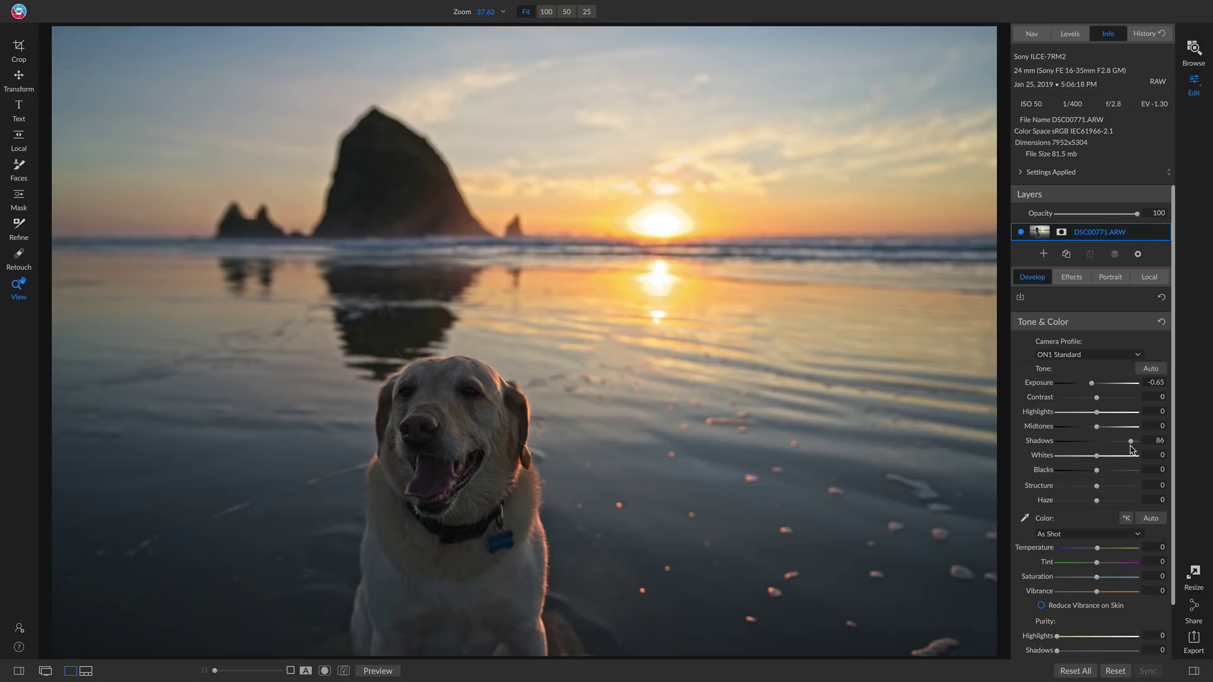
pyautogui.click(1164, 323)
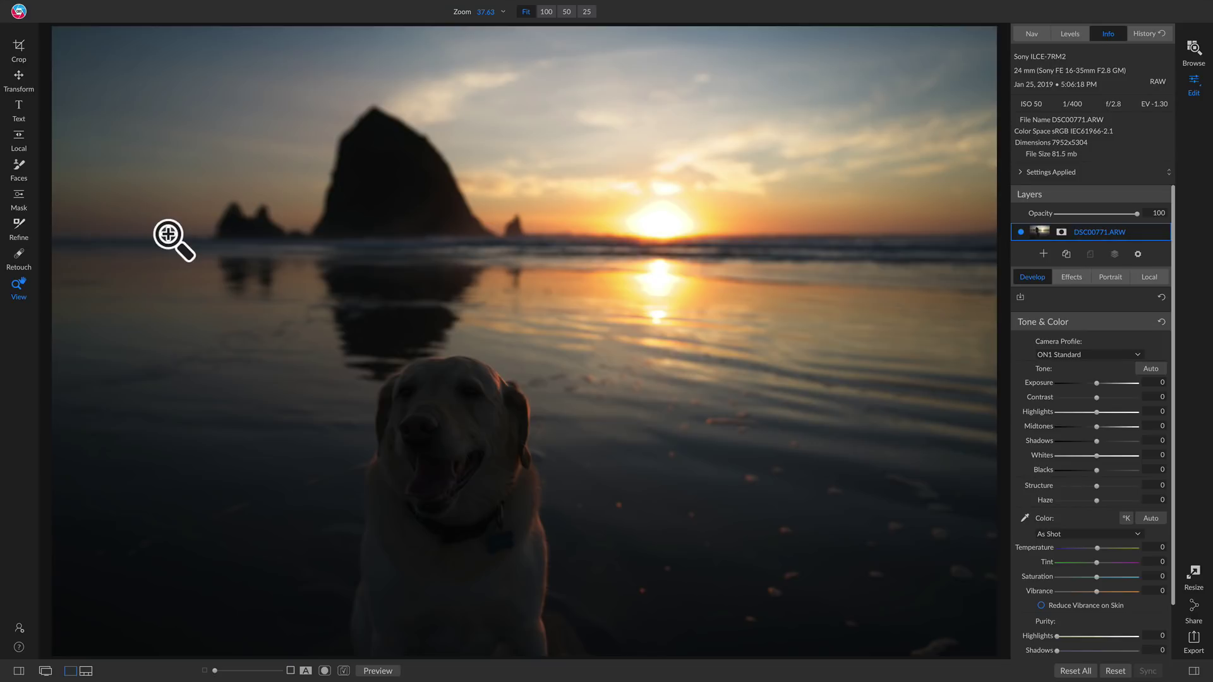
# - Add a Lighten local adjustment with a Linear Top gradient mask covering the foreground, its centre line just below the horizon
pyautogui.click(1148, 277)
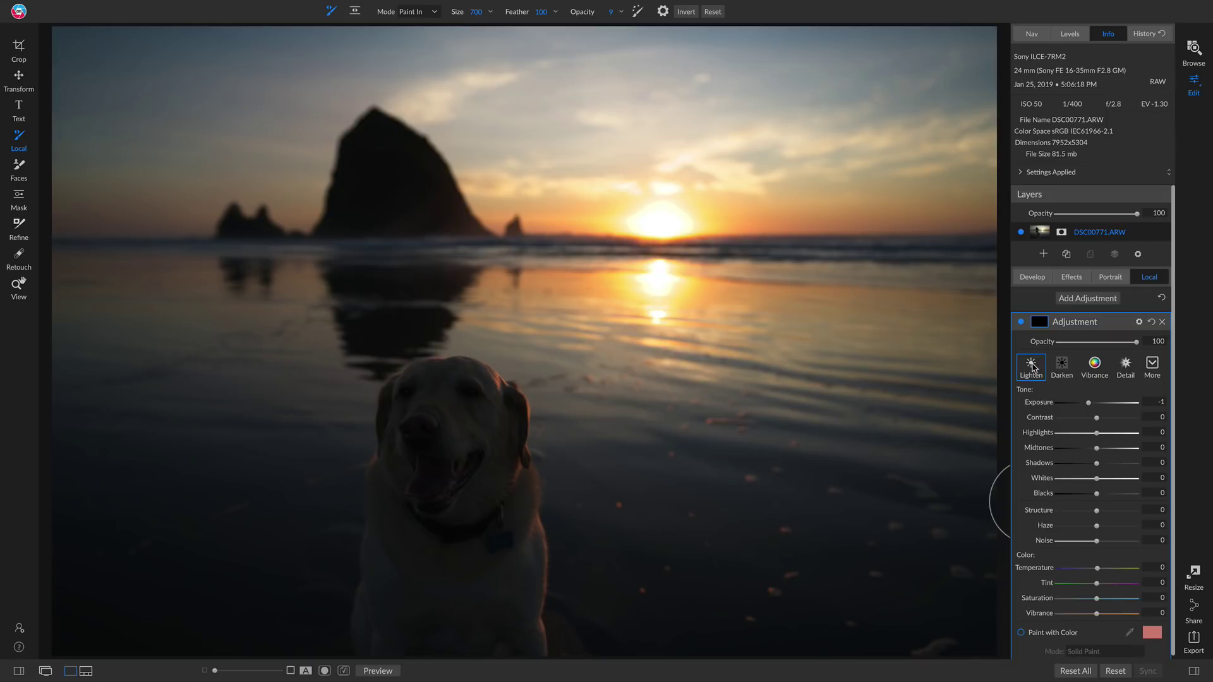
pyautogui.click(1032, 366)
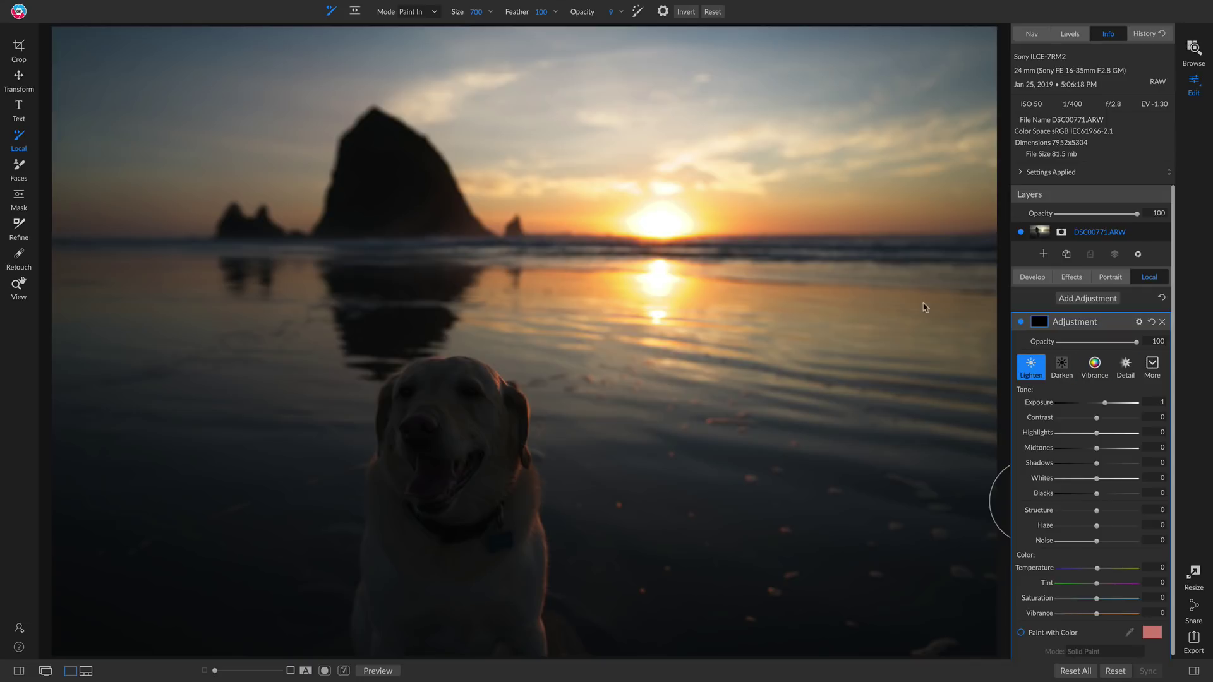
pyautogui.click(354, 12)
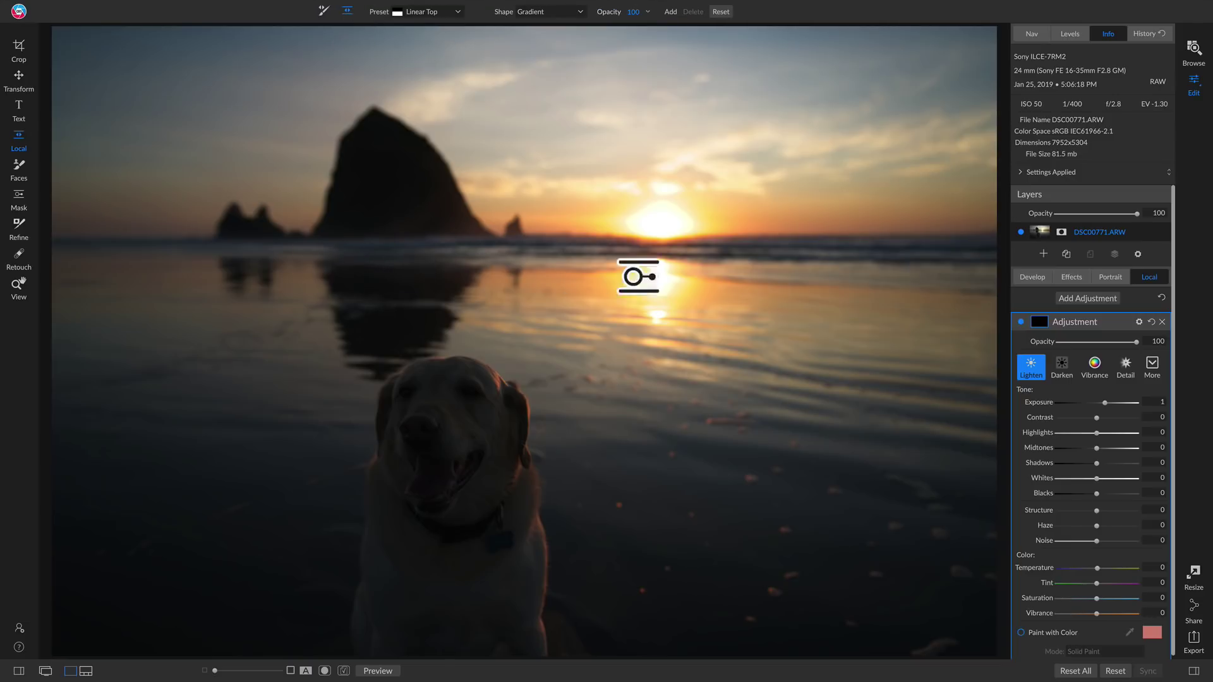
pyautogui.click(385, 264)
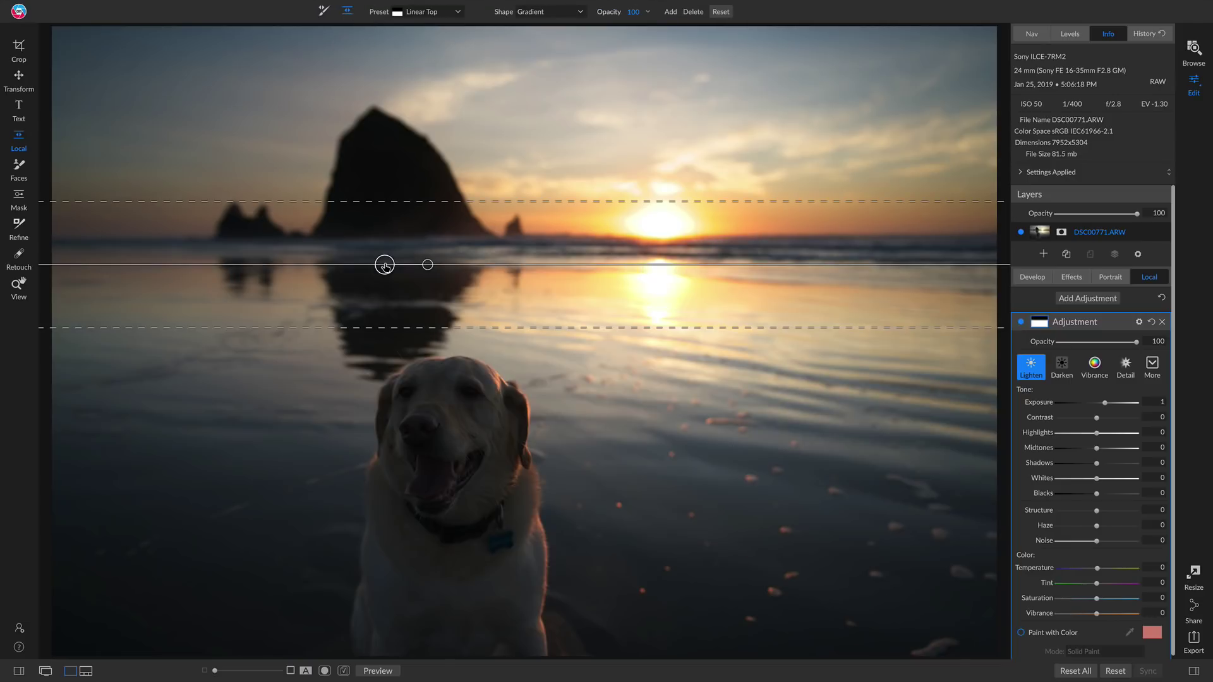
pyautogui.moveTo(391, 270); pyautogui.dragTo(410, 270)
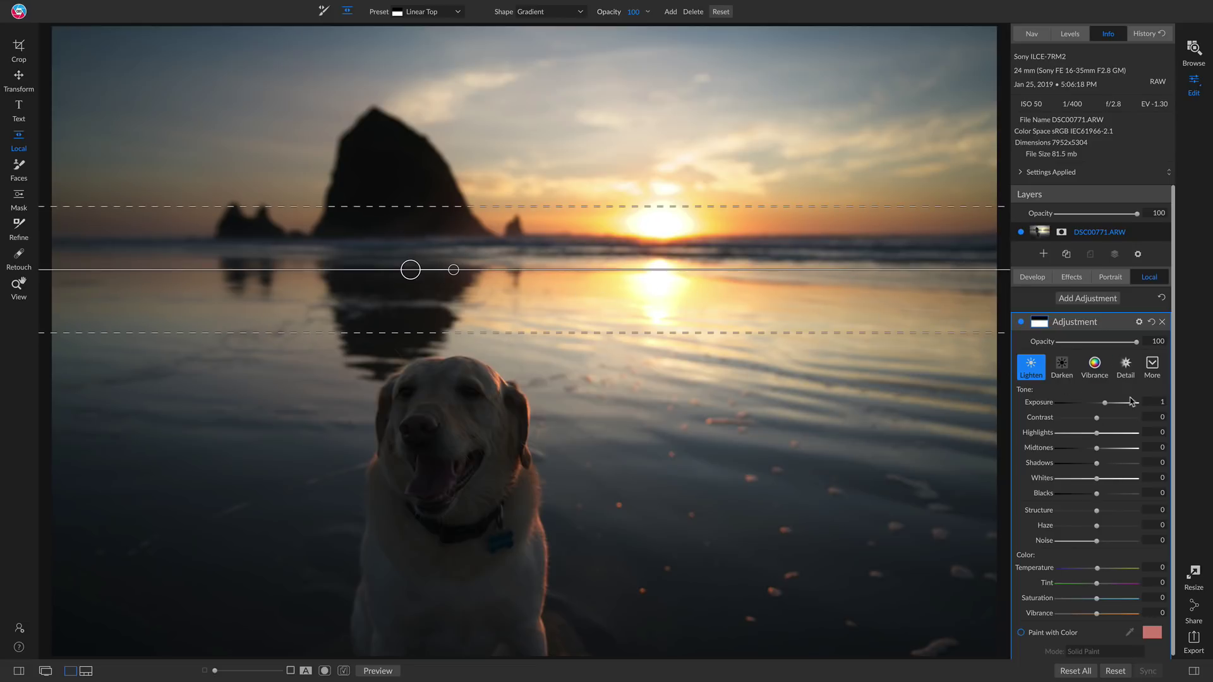
# - Set the Lighten adjustment's contrast to -73, midtones to 13 and shadows to 35
pyautogui.press('b')
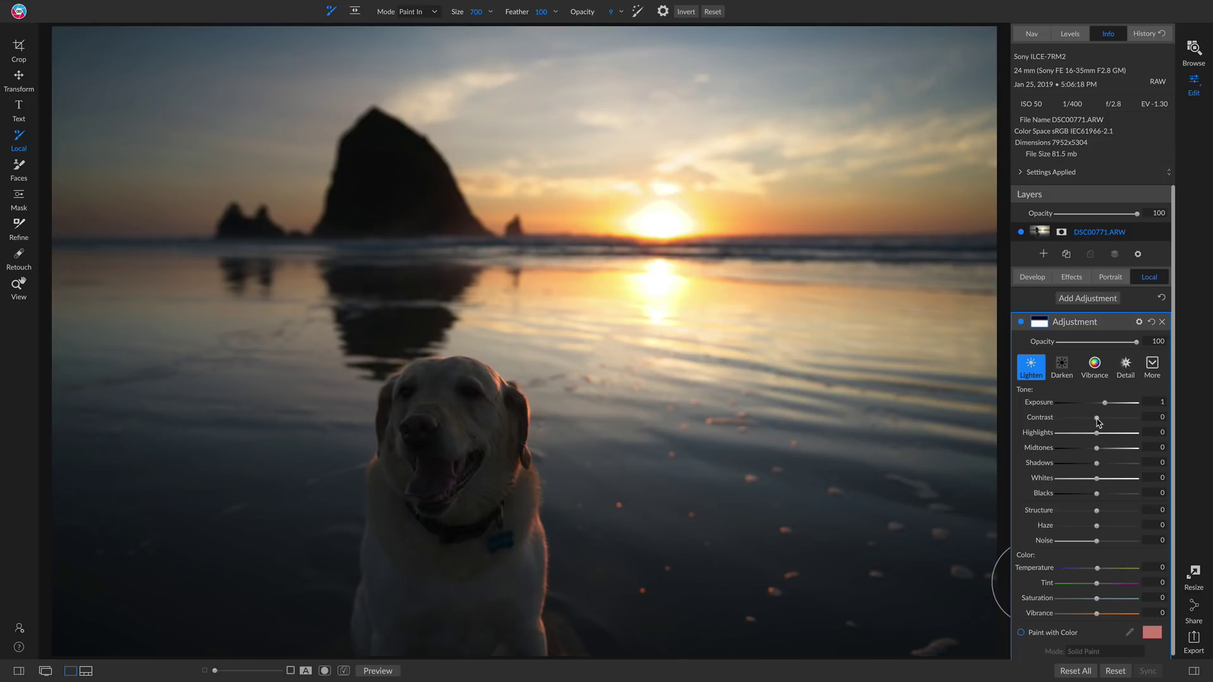
pyautogui.moveTo(1096, 418); pyautogui.dragTo(1068, 422)
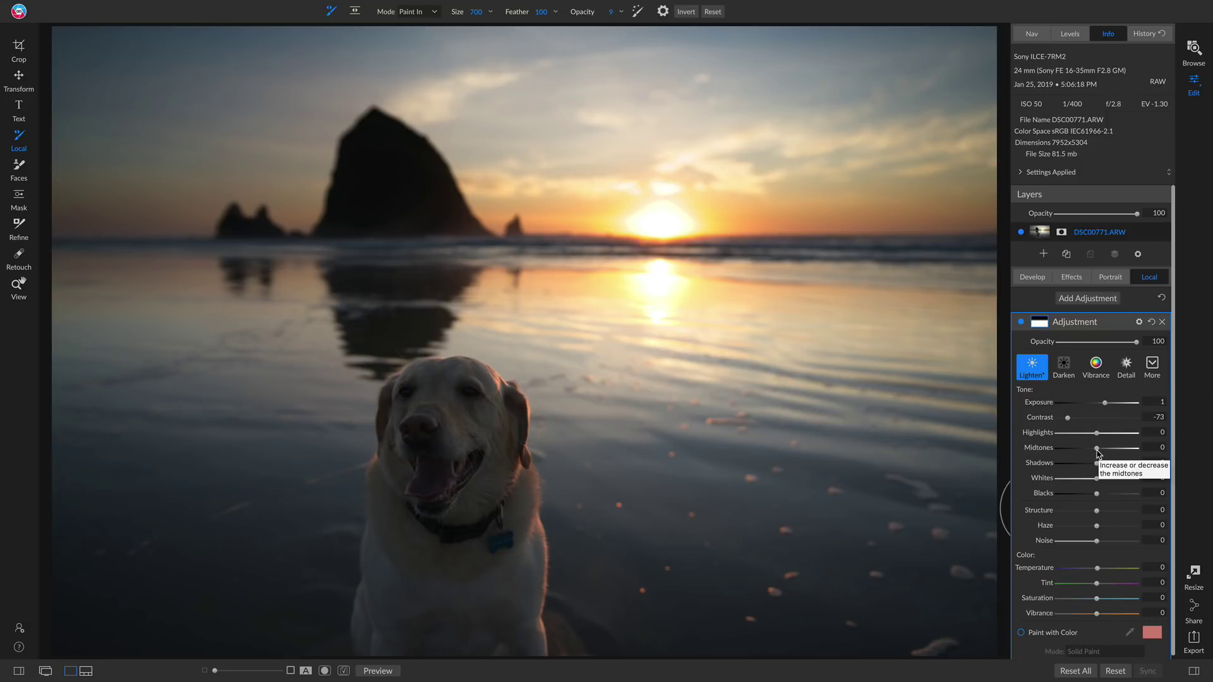
pyautogui.moveTo(1096, 449); pyautogui.dragTo(1103, 453)
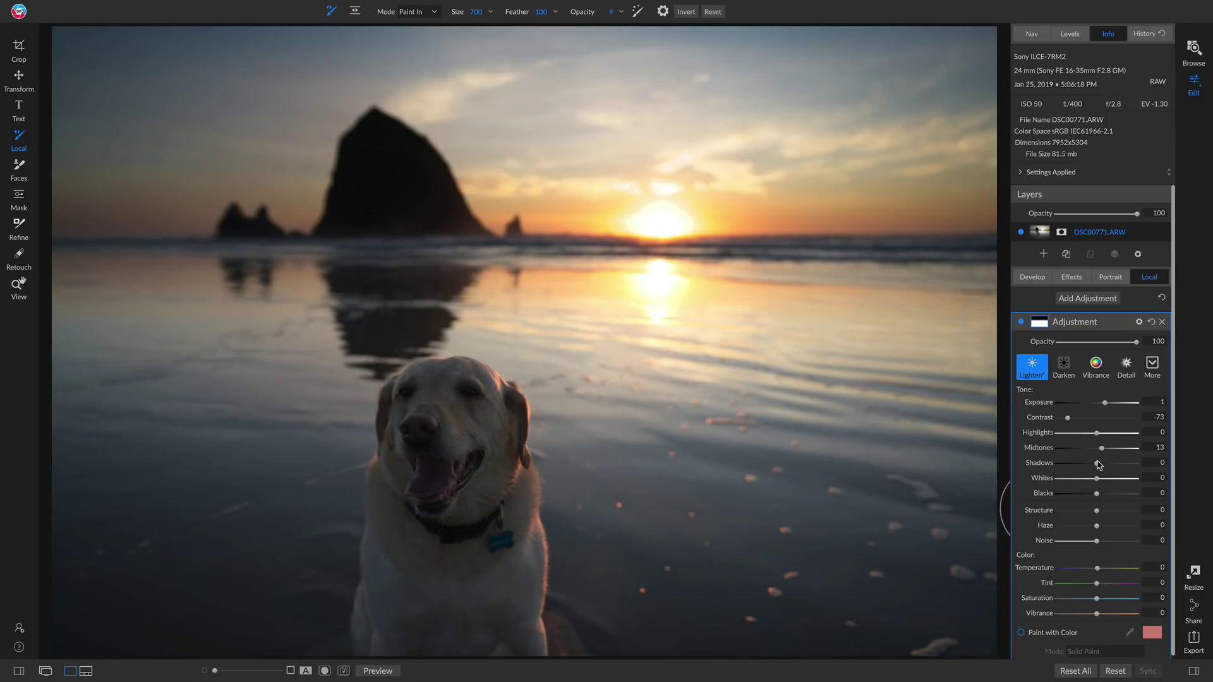
pyautogui.moveTo(1098, 467); pyautogui.dragTo(1112, 468)
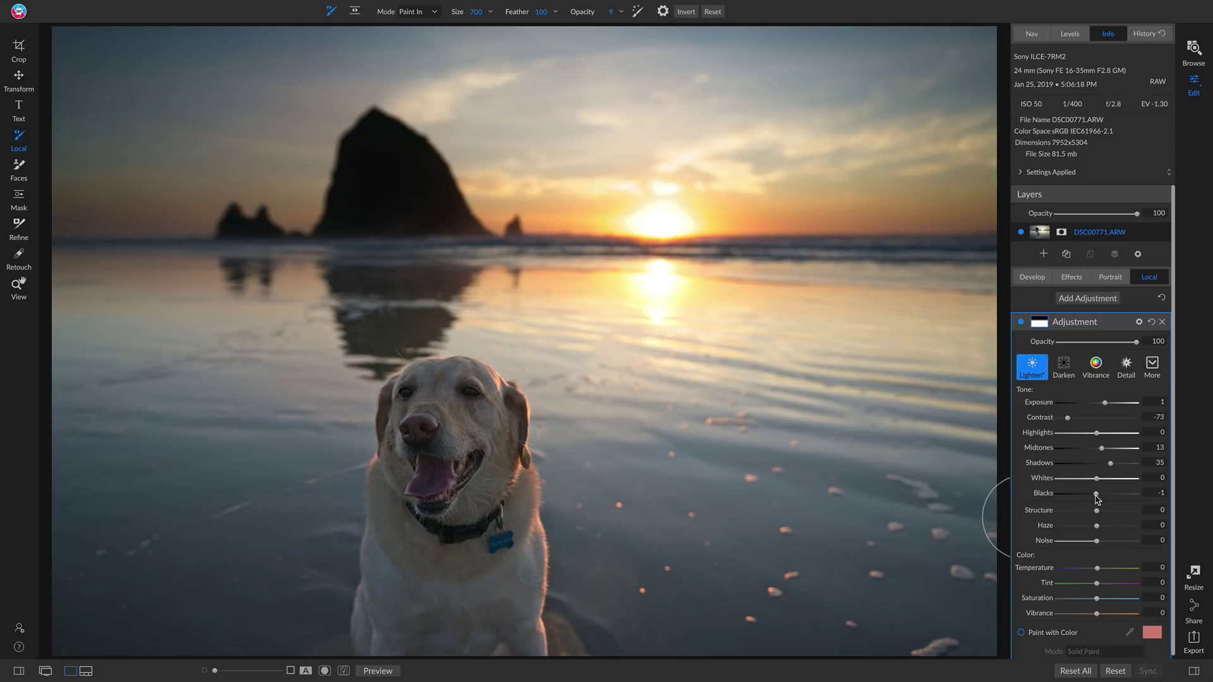
# - Set the Lighten adjustment's blacks to -4 using the clipping overlay and its whites to 18, and compare with the adjustment off
pyautogui.press('j')
pyautogui.moveTo(1096, 499); pyautogui.dragTo(1095, 499)
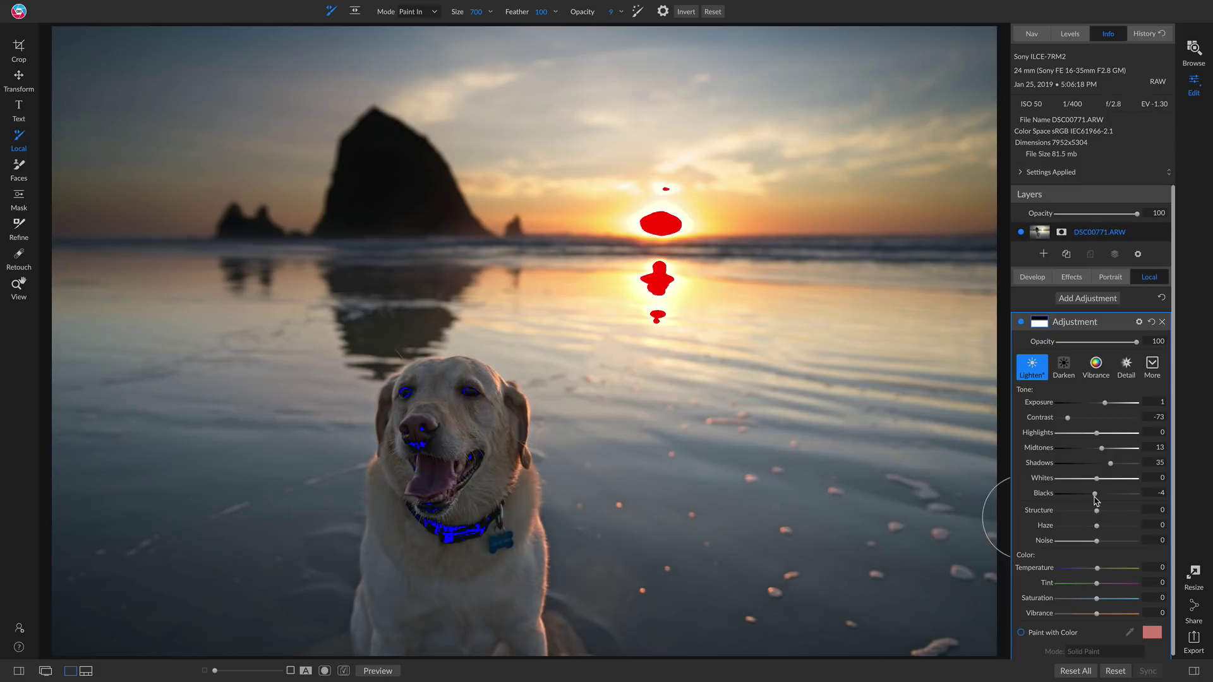
pyautogui.press('j')
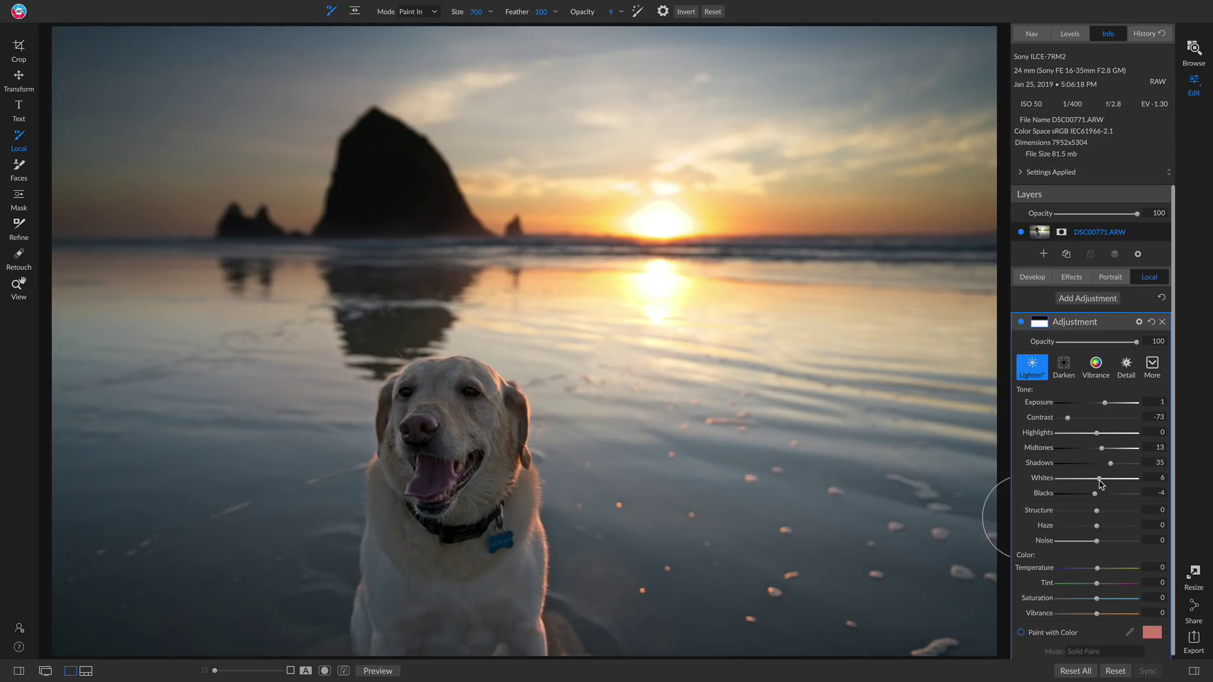
pyautogui.moveTo(1100, 483); pyautogui.dragTo(1108, 484)
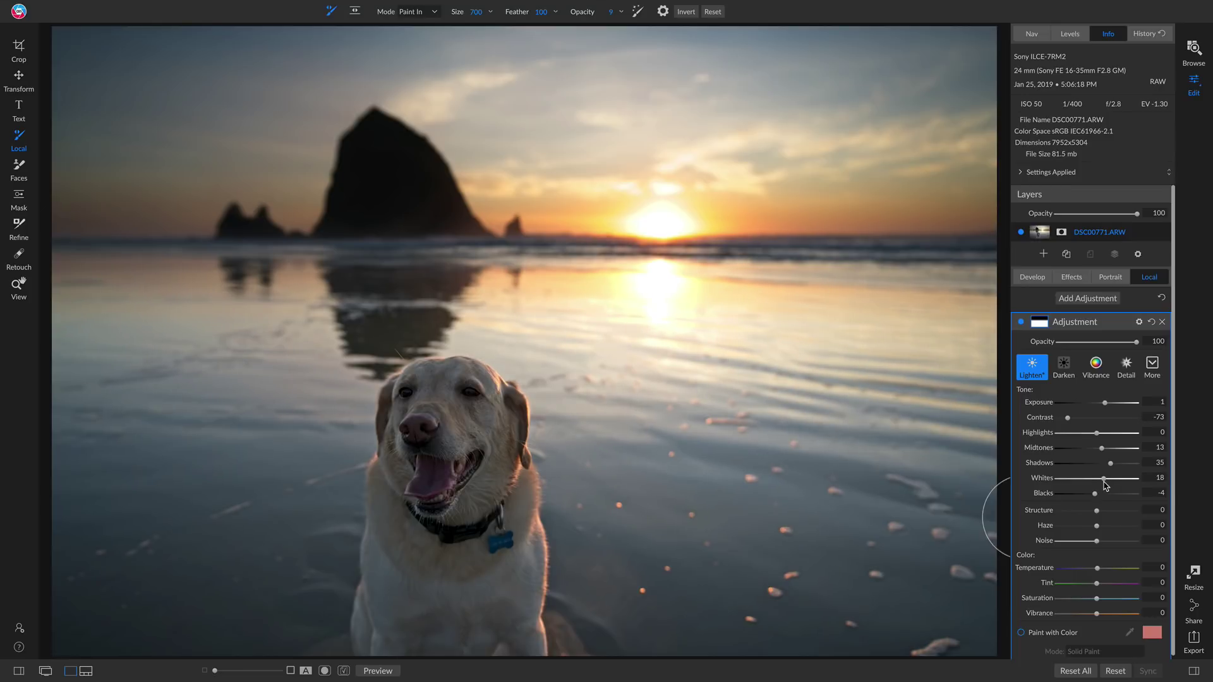
pyautogui.click(1022, 322)
pyautogui.click(1021, 323)
pyautogui.click(1022, 322)
pyautogui.click(1022, 322)
# - Lower the Lighten gradient so its centre line runs across the water just above the dog's head, and compare with the adjustment off
pyautogui.press('g')
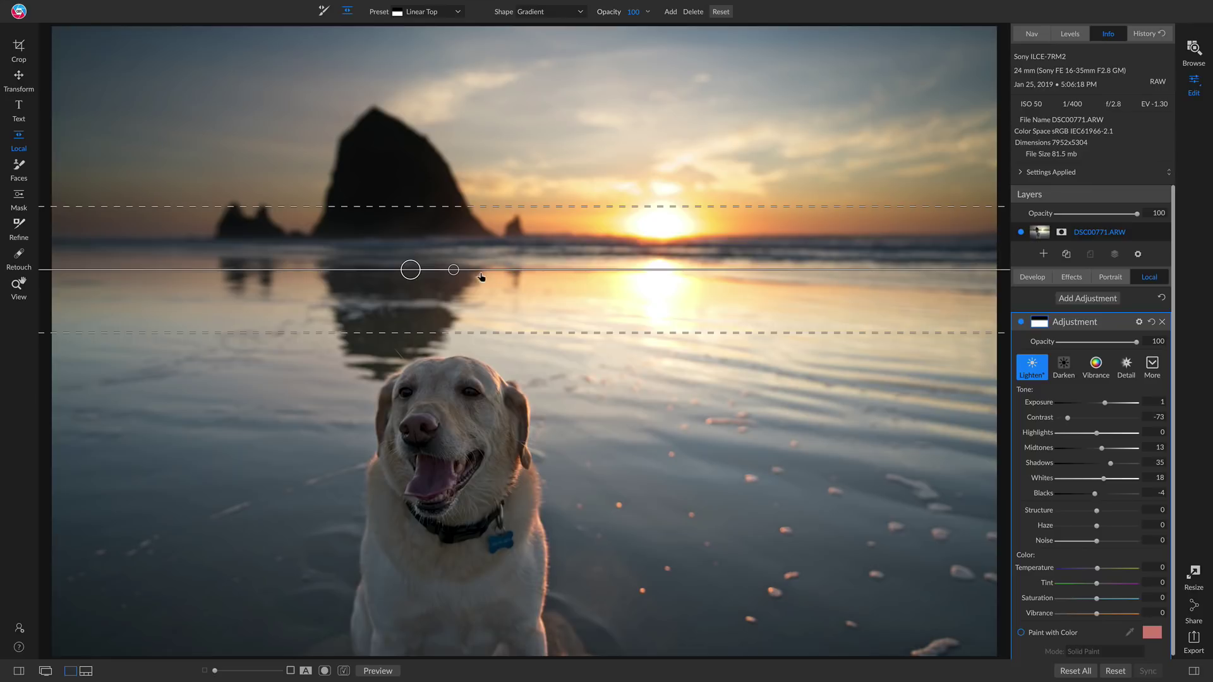
pyautogui.moveTo(413, 274); pyautogui.dragTo(416, 323)
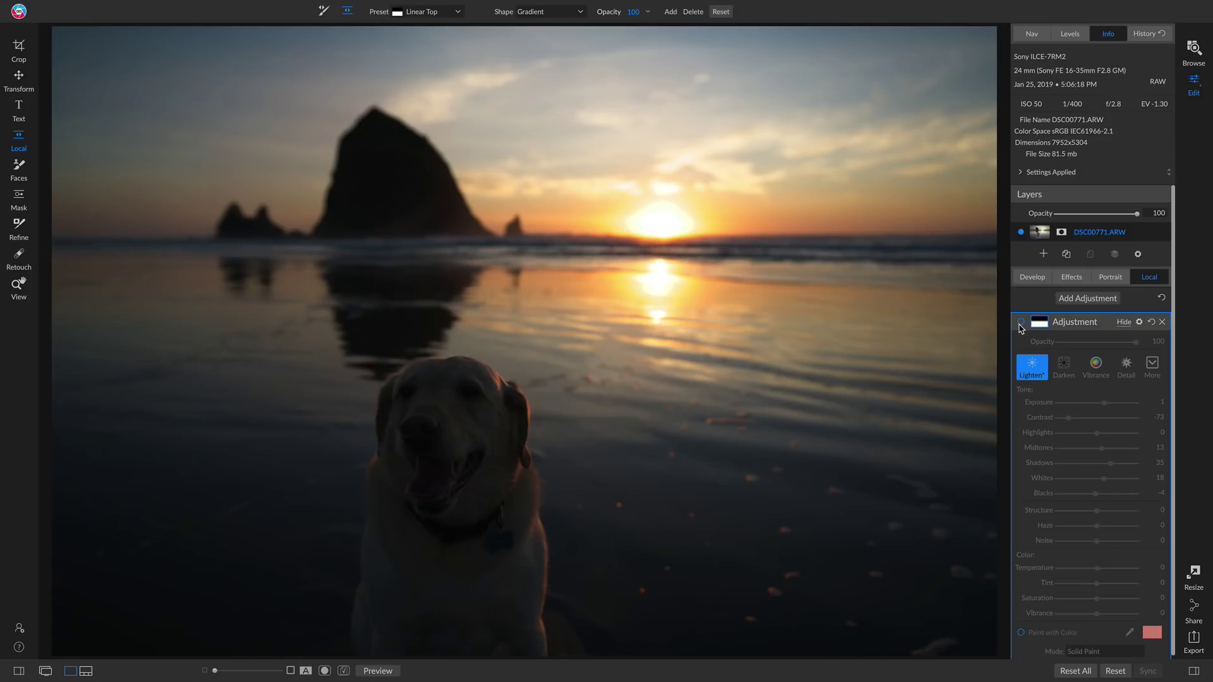
pyautogui.click(1021, 323)
pyautogui.click(1020, 322)
pyautogui.click(1021, 322)
pyautogui.click(1021, 323)
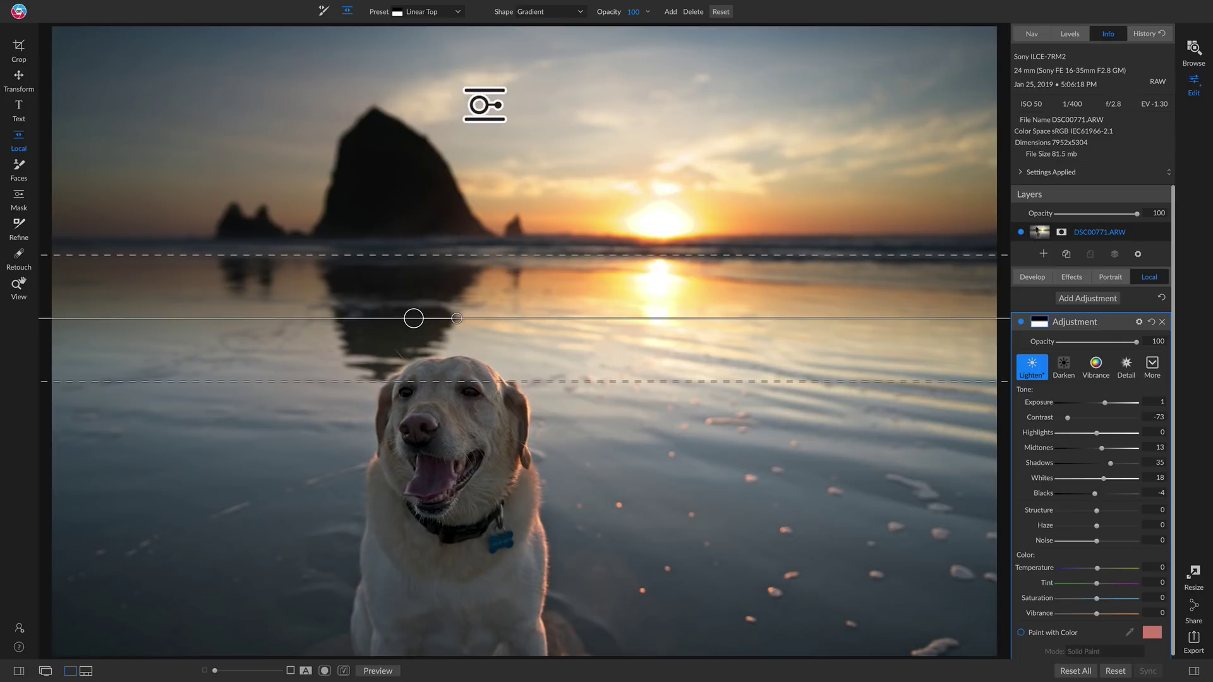
# - Add a Darken local adjustment with a gradient mask at the horizon, and rotate it to cover the sky
pyautogui.click(1083, 298)
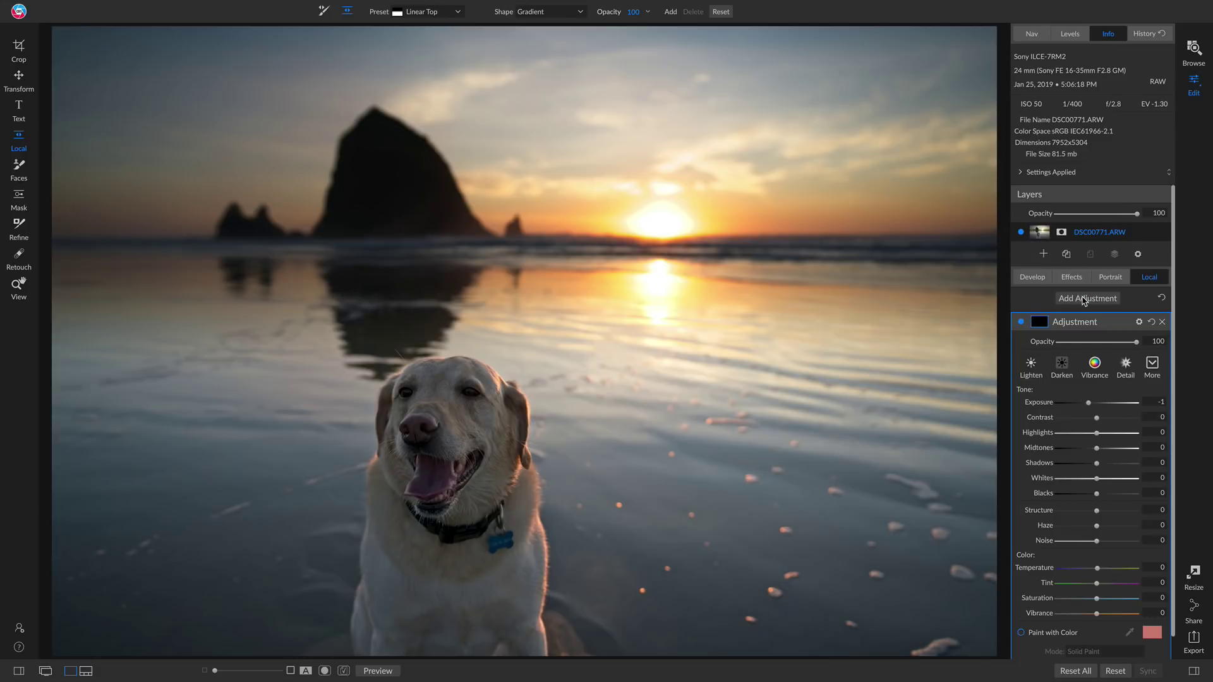
pyautogui.click(1063, 368)
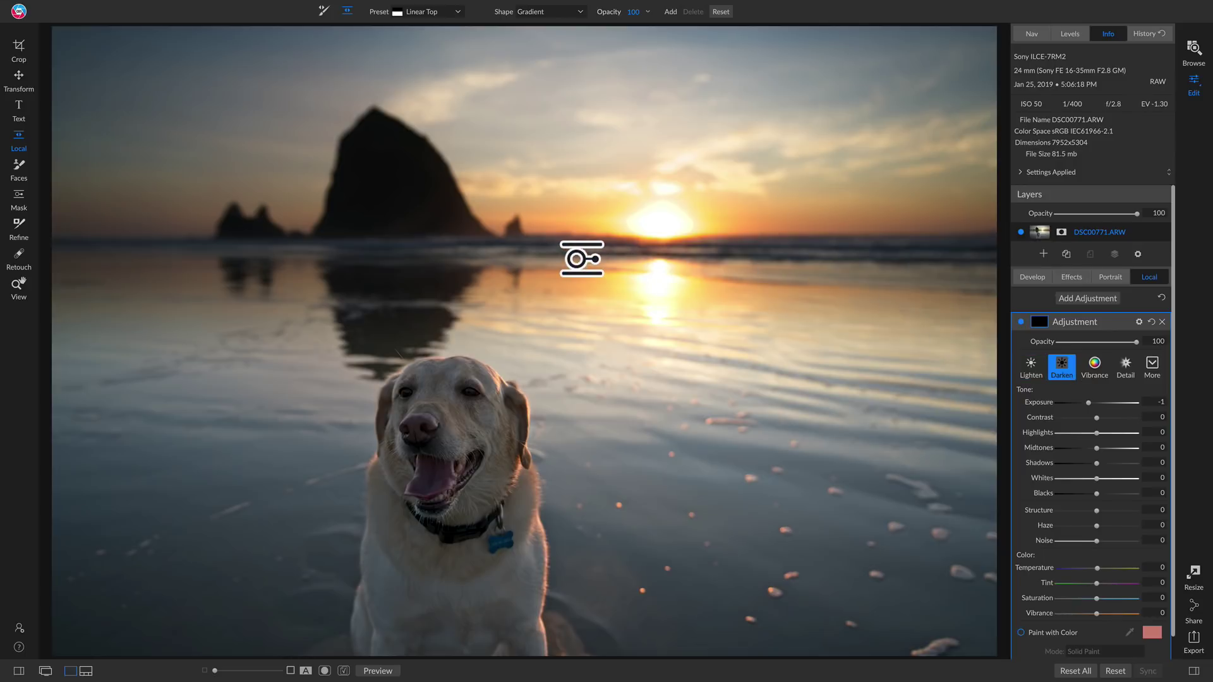
pyautogui.click(581, 259)
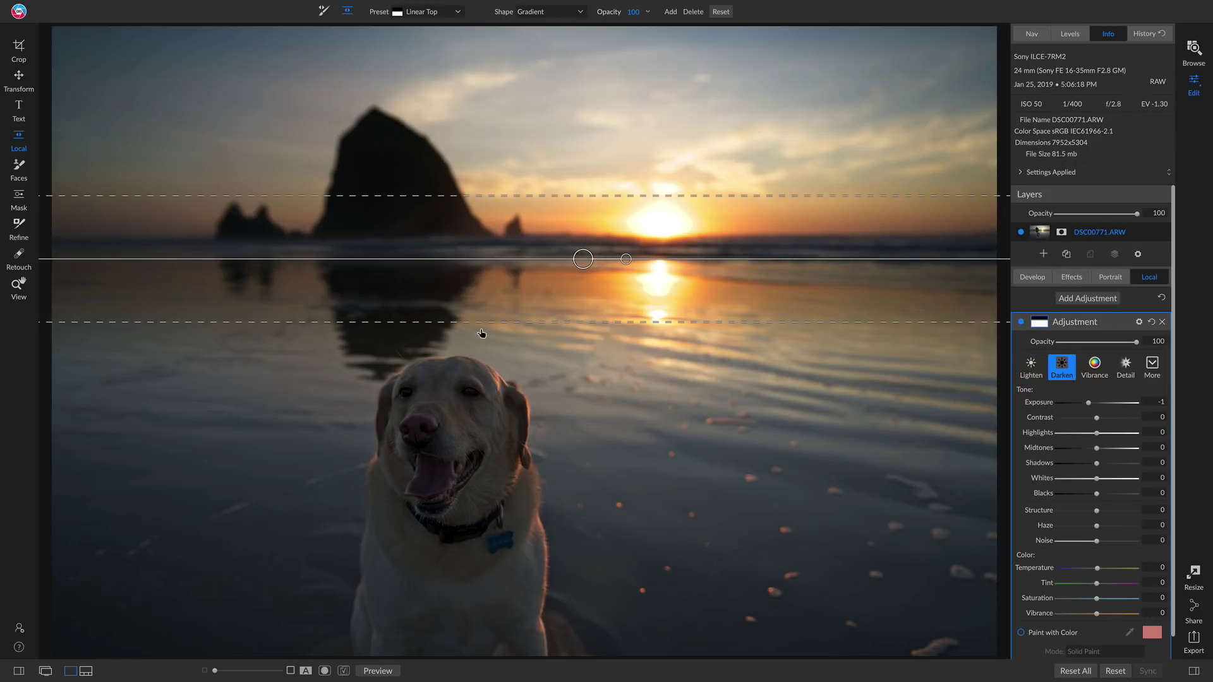
pyautogui.moveTo(481, 333)
pyautogui.mouseDown()
pyautogui.moveTo(389, 266)
pyautogui.moveTo(400, 238)
pyautogui.moveTo(398, 260)
pyautogui.mouseUp()
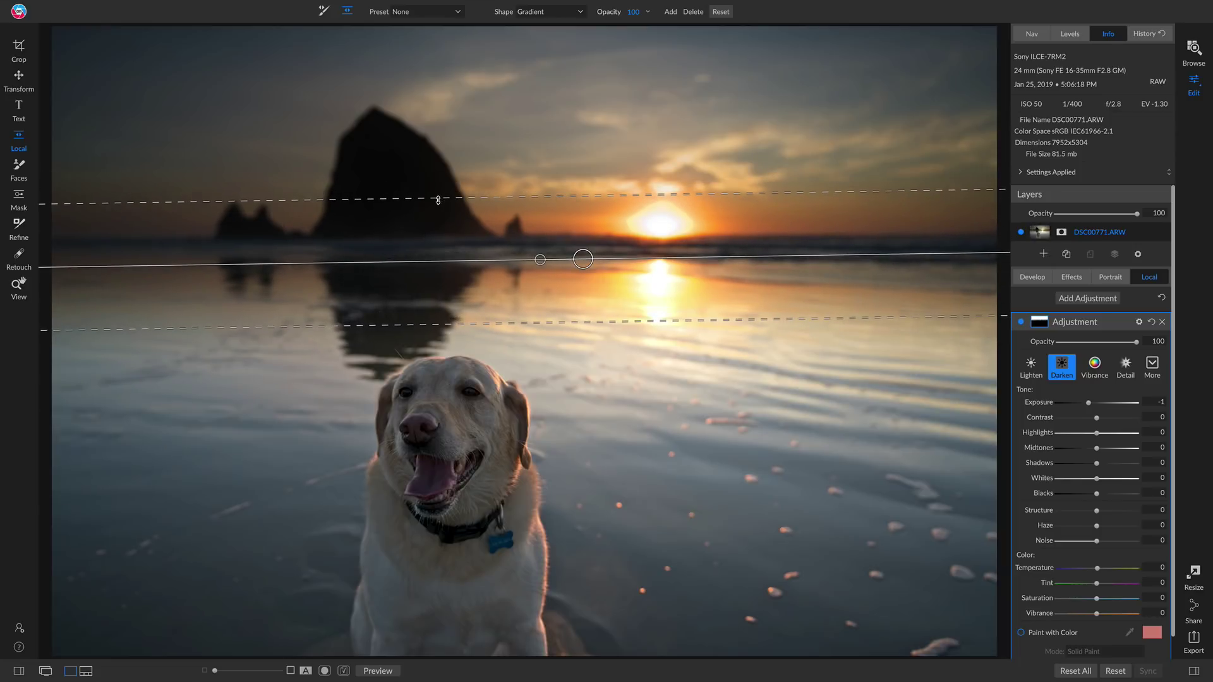
# - Widen the Darken gradient's soft transition and shift its centre line slightly lower
pyautogui.moveTo(437, 200); pyautogui.dragTo(440, 110)
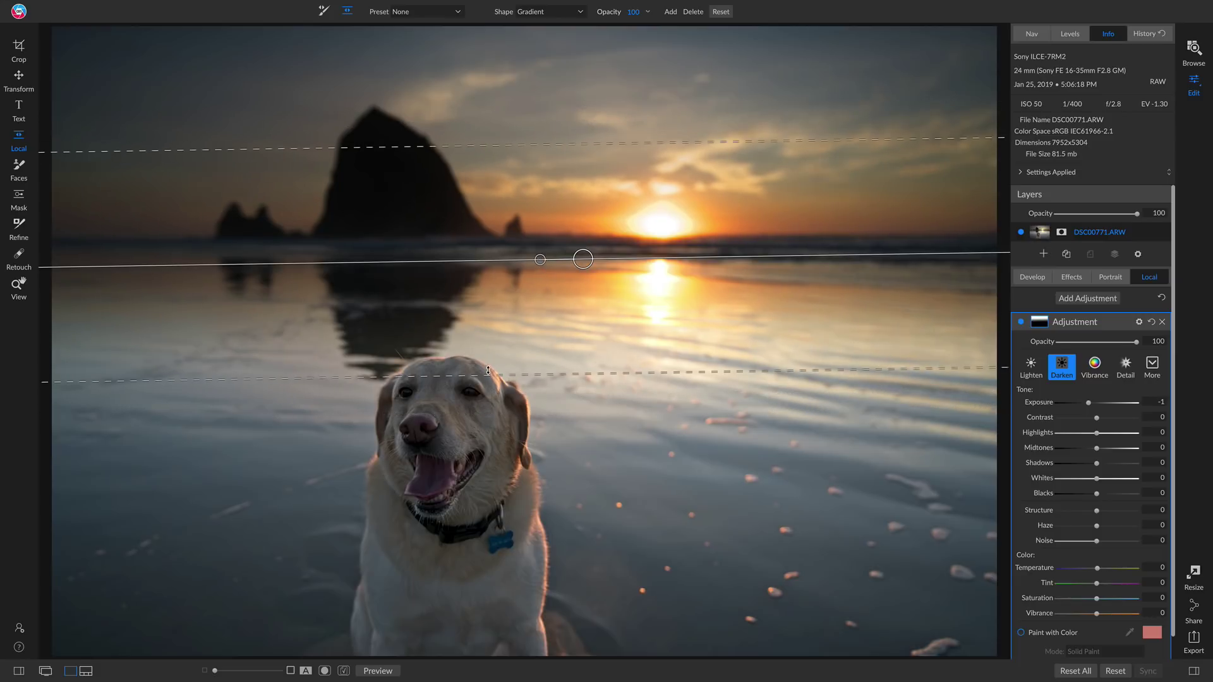
pyautogui.moveTo(487, 370); pyautogui.dragTo(492, 343)
pyautogui.moveTo(583, 259); pyautogui.dragTo(581, 266)
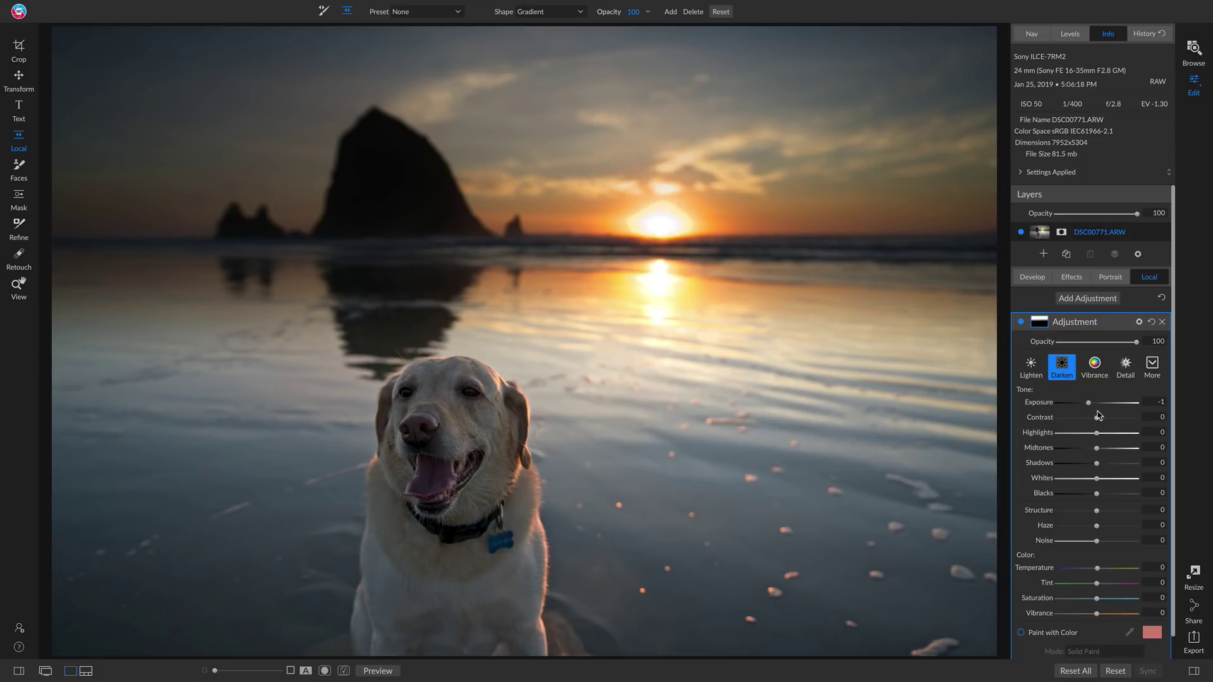
# - Set the Darken adjustment's contrast to 10, shadows to -17, whites to -34 and opacity to 63, and compare with the original photo
pyautogui.moveTo(1097, 418); pyautogui.dragTo(1100, 419)
pyautogui.moveTo(1097, 481)
pyautogui.mouseDown()
pyautogui.moveTo(1078, 482)
pyautogui.moveTo(1089, 466)
pyautogui.mouseUp()
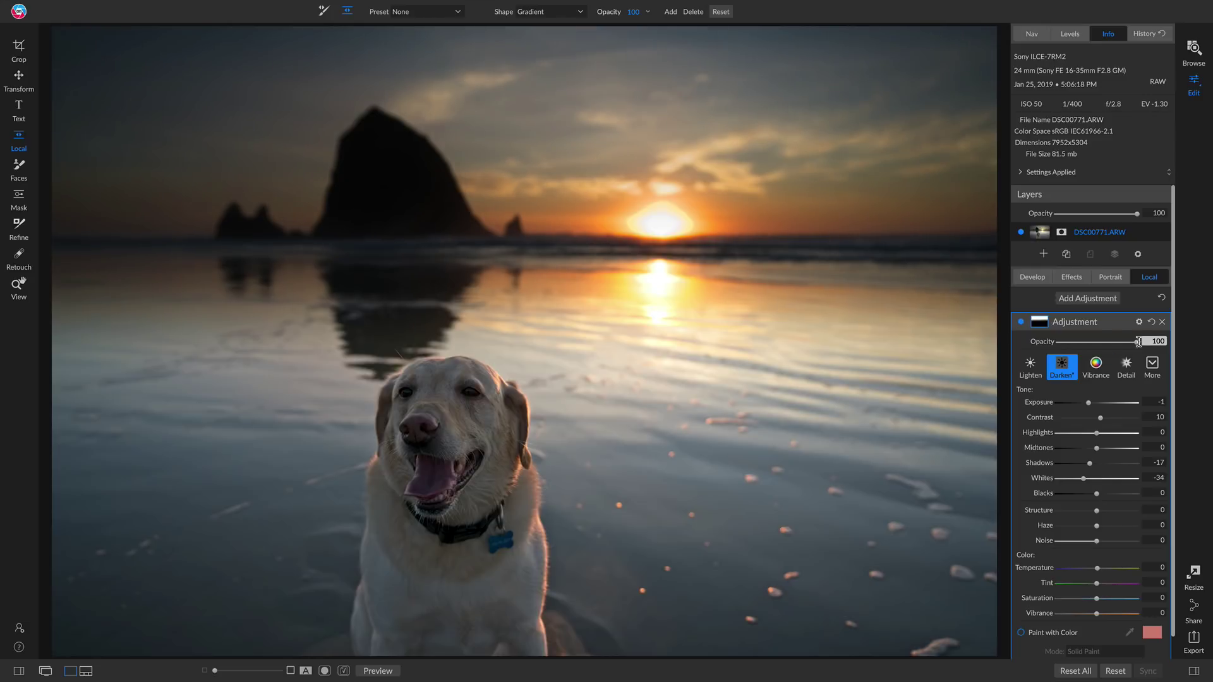
pyautogui.moveTo(1137, 342); pyautogui.dragTo(1135, 342)
pyautogui.click(1111, 345)
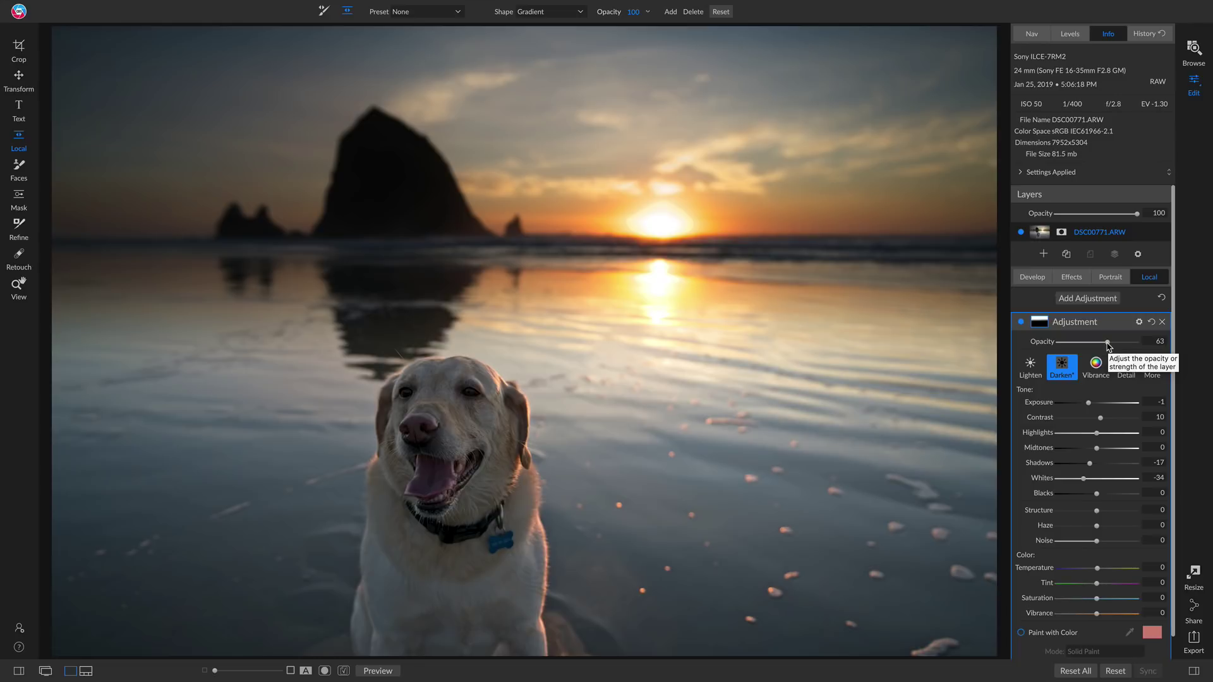
pyautogui.press('p')
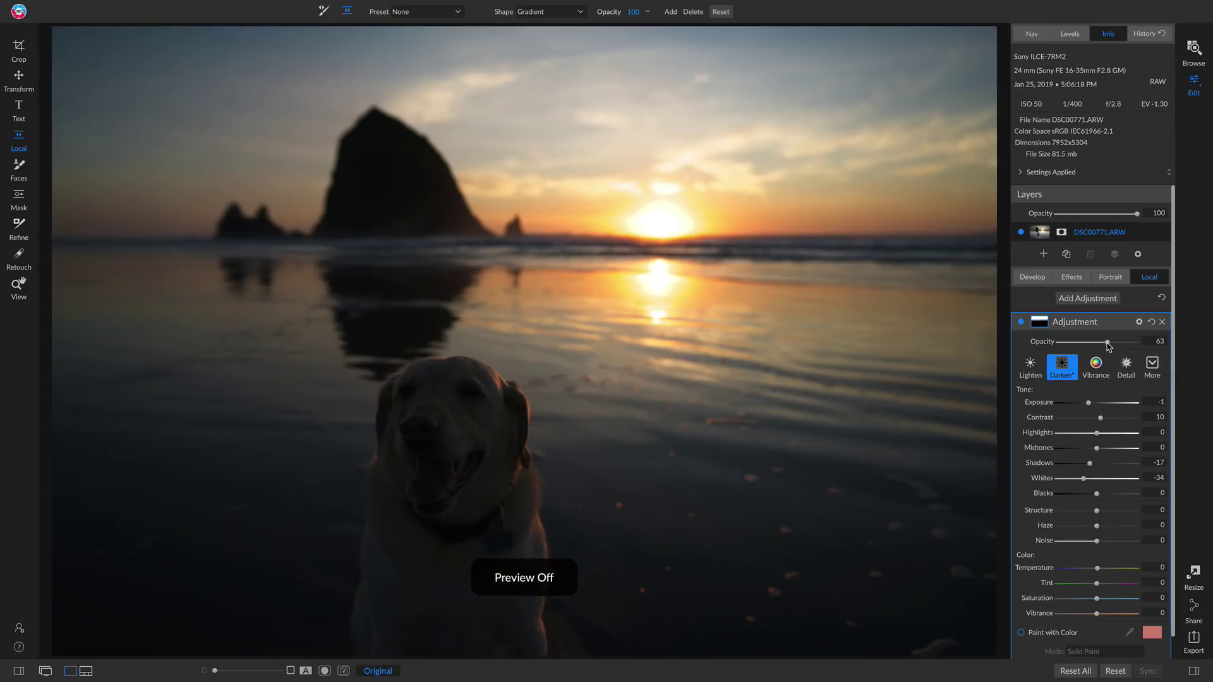
pyautogui.press('p')
pyautogui.press('p')
pyautogui.press('p')
# - Widen the Lighten adjustment's gradient transition and raise its centre line to the horizon, and compare the result with the original photo
pyautogui.click(1085, 297)
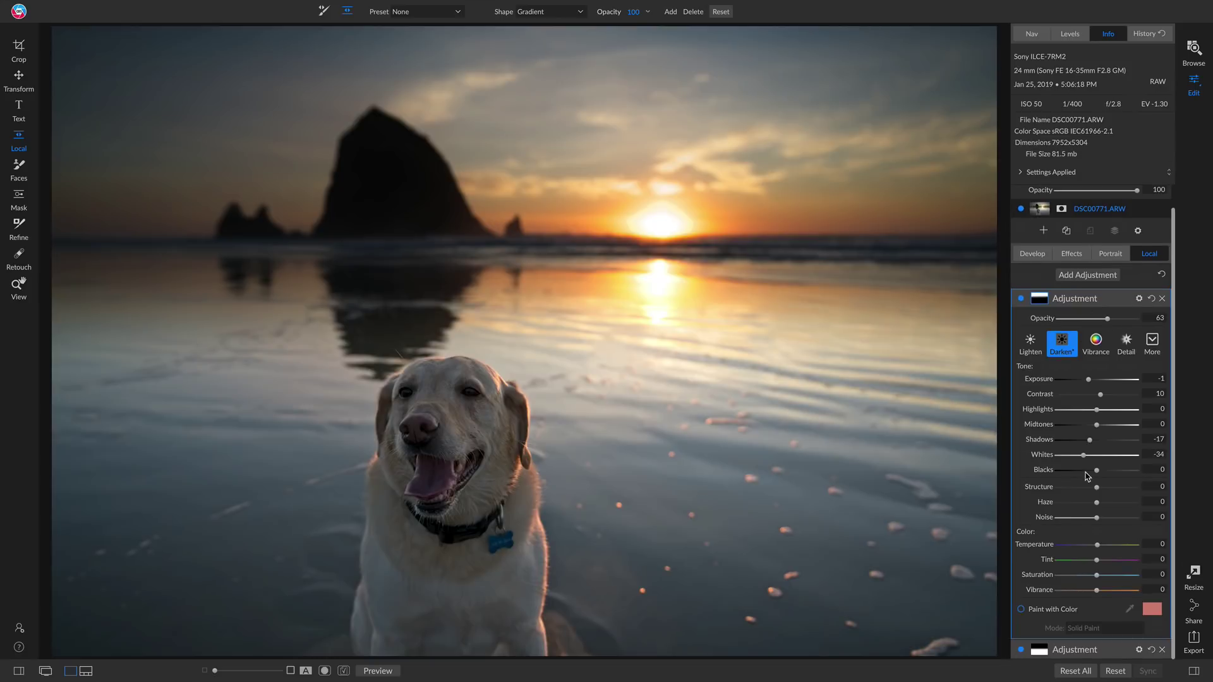
pyautogui.click(1121, 656)
pyautogui.press('z')
pyautogui.press('g')
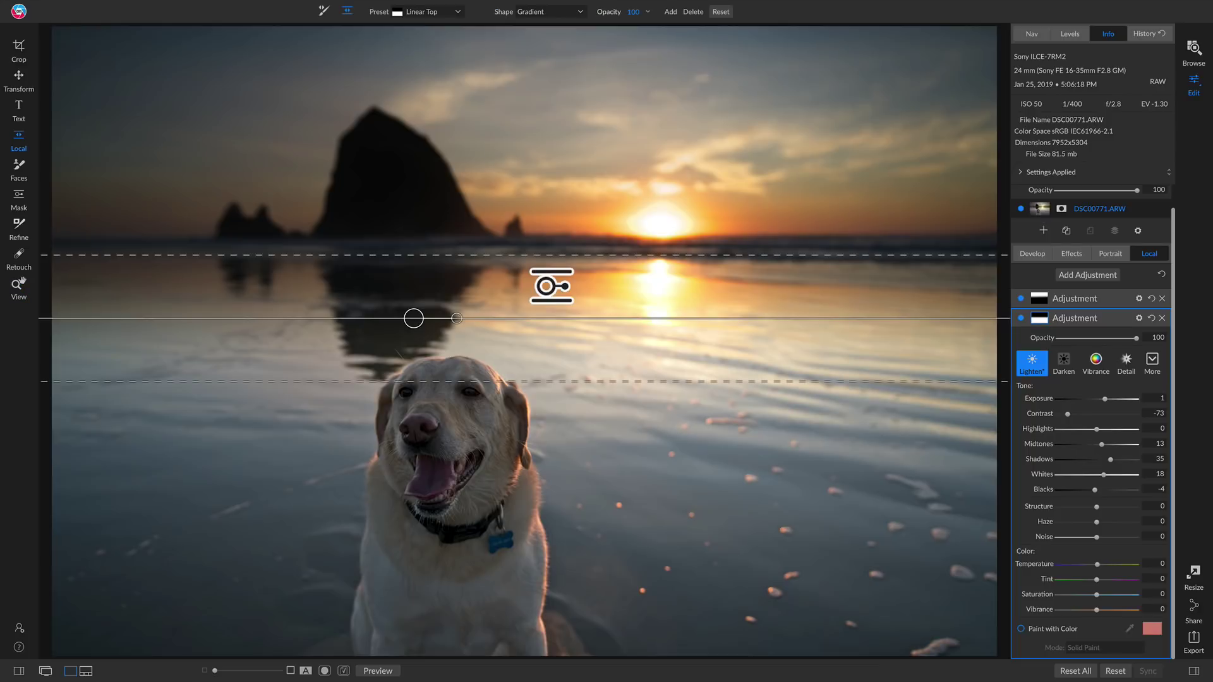
pyautogui.moveTo(413, 318); pyautogui.dragTo(415, 308)
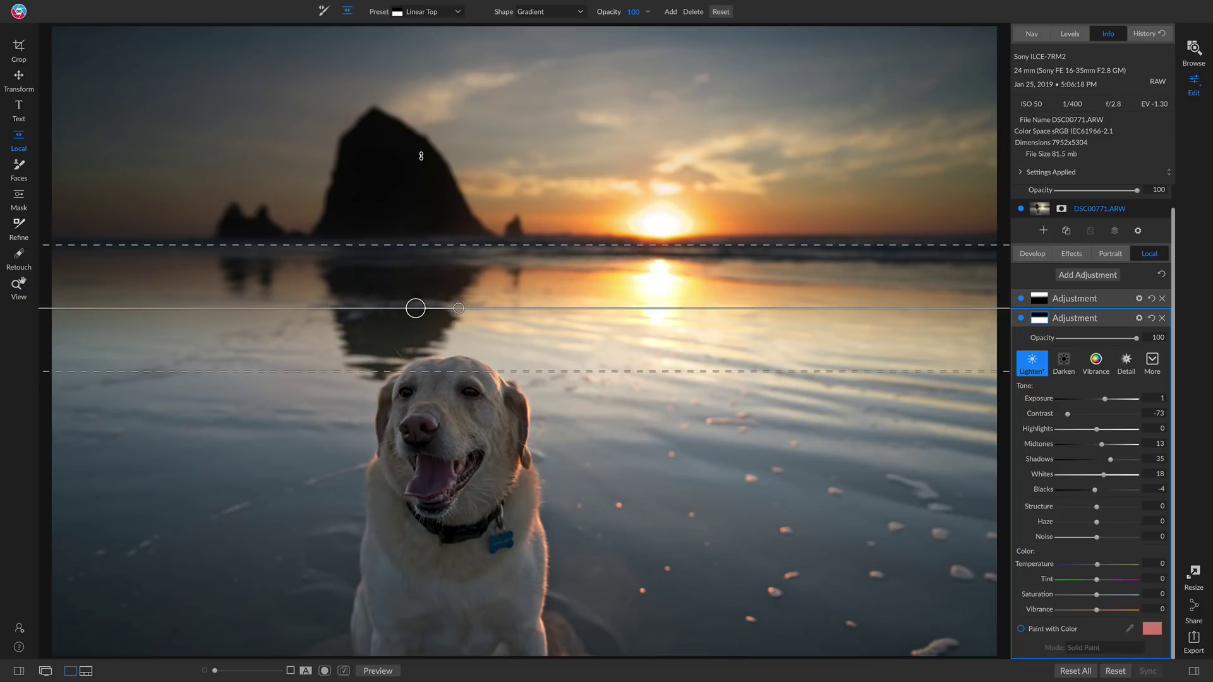
pyautogui.moveTo(421, 156); pyautogui.dragTo(424, 141)
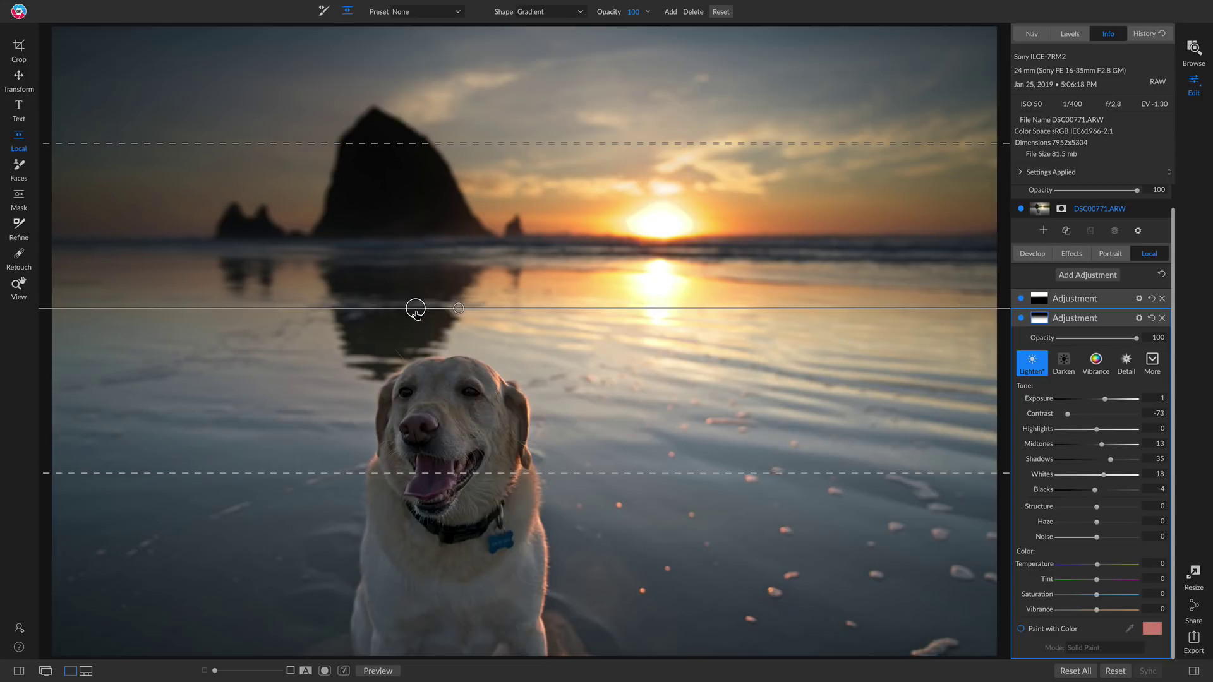
pyautogui.moveTo(415, 309); pyautogui.dragTo(440, 244)
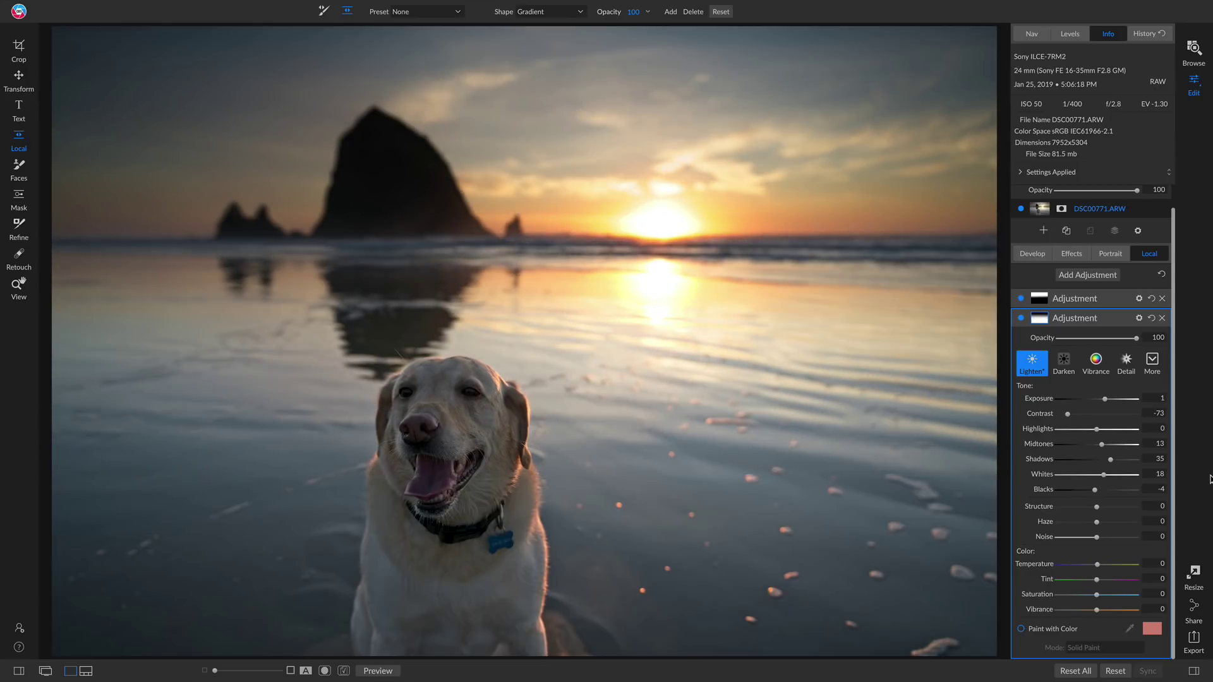
pyautogui.press('p')
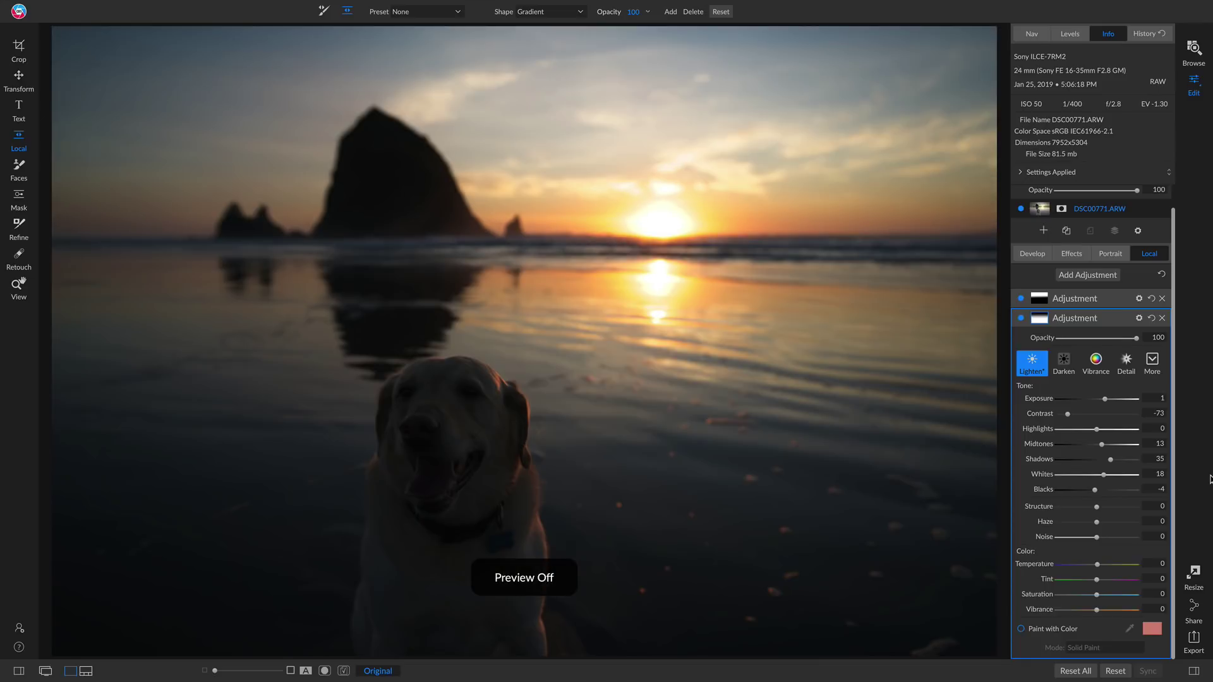
pyautogui.press('p')
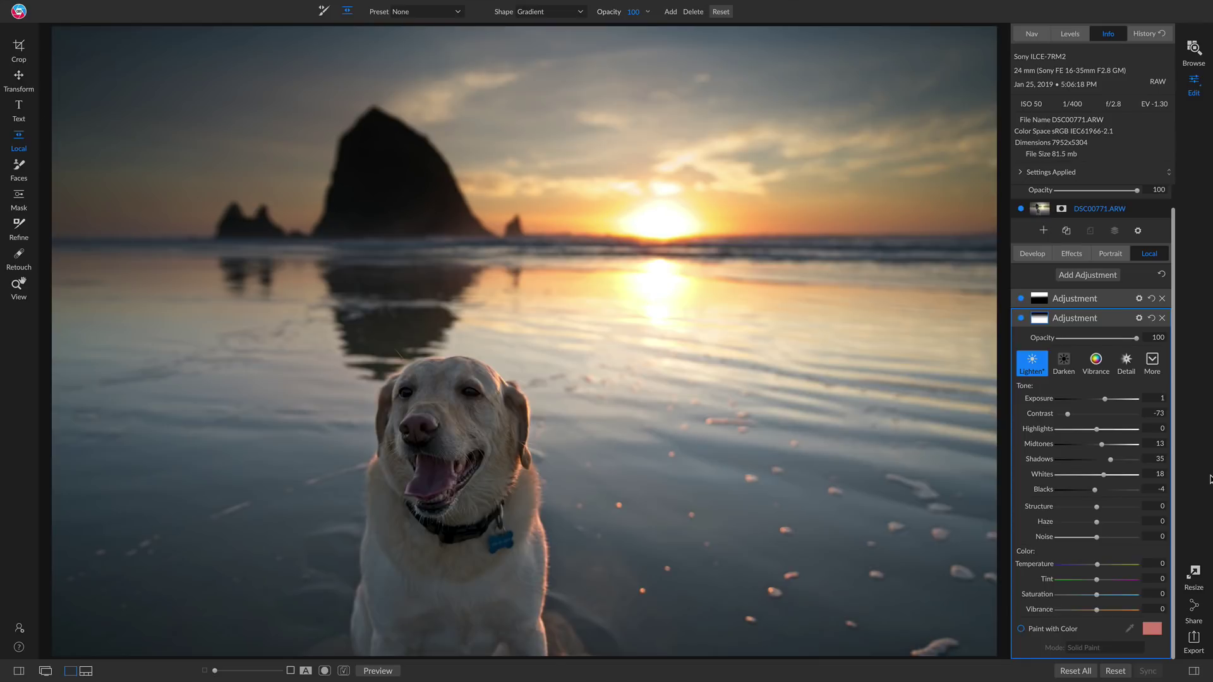
pyautogui.press('p')
pyautogui.press('p')
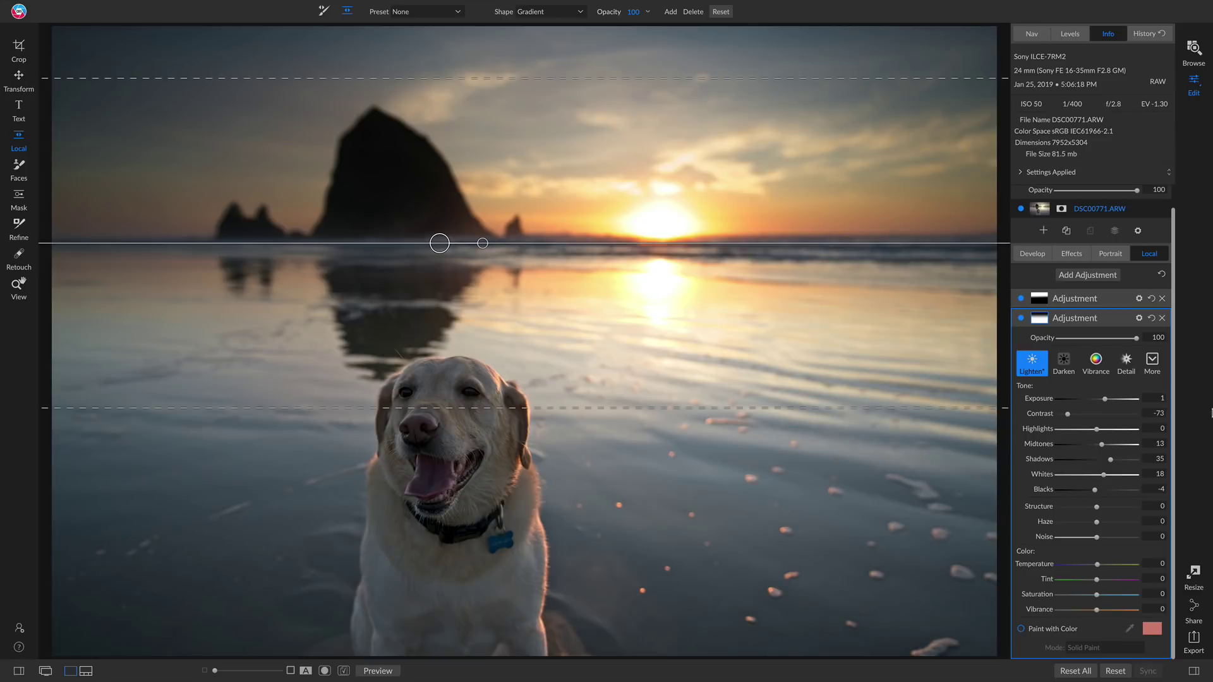
# - Compare the edited dog photo with its original, and switch to the beach photo DSC00801.ARW with the filmstrip hidden
pyautogui.press('p')
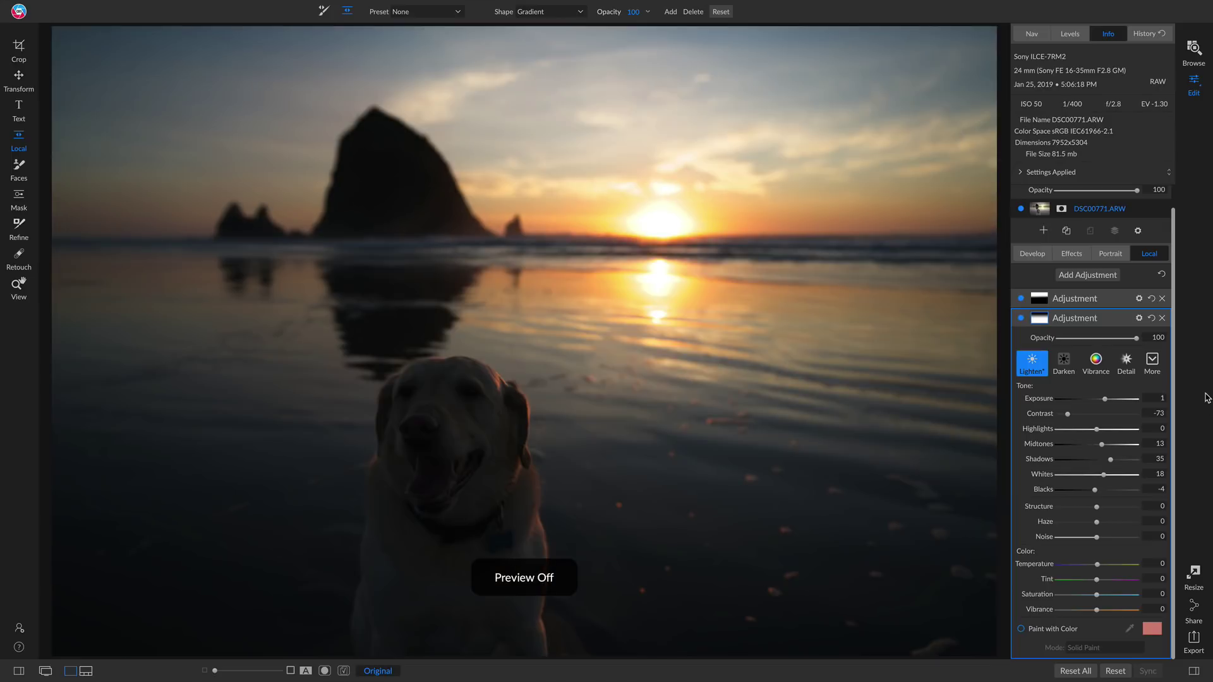
pyautogui.press('p')
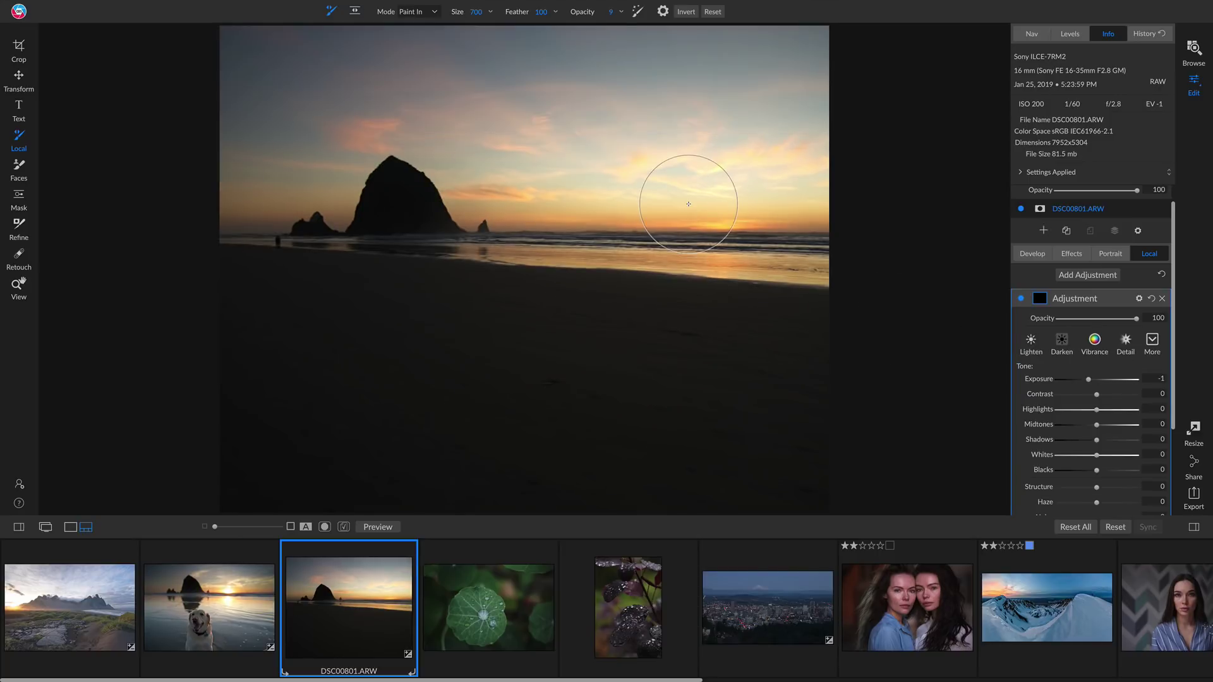
pyautogui.press('e')
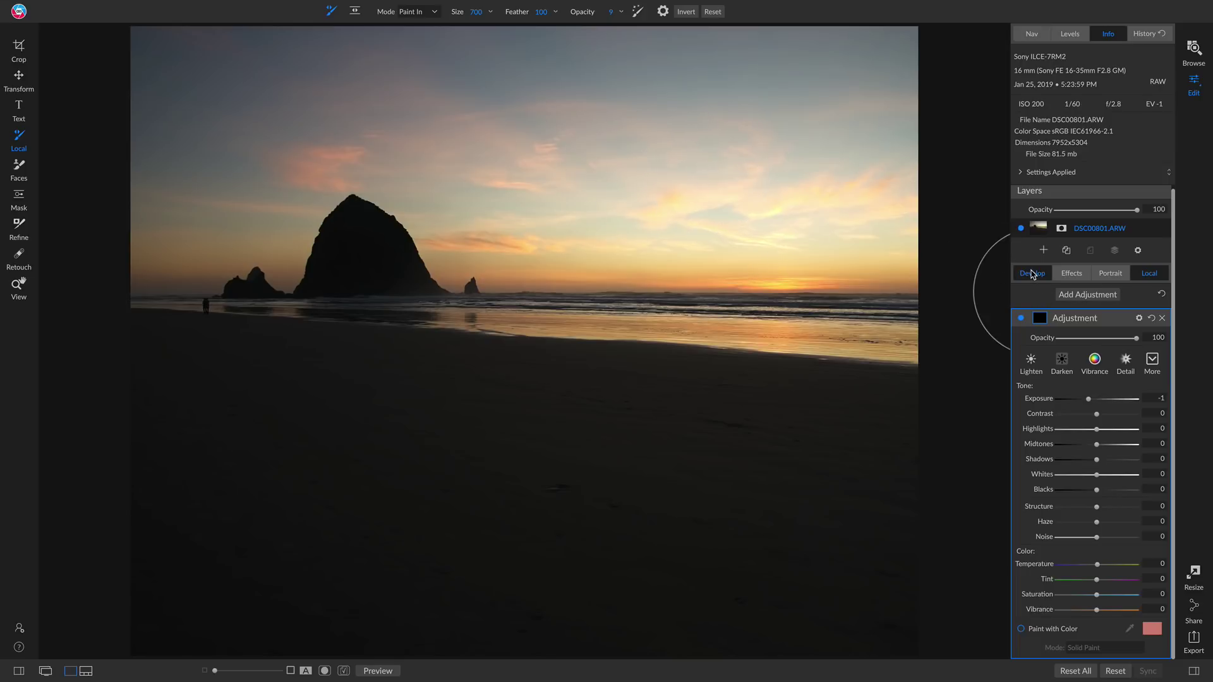
# - Try a global exposure of -1.55 and shadows of 80 on the beach photo, and reset the tone settings
pyautogui.click(1032, 273)
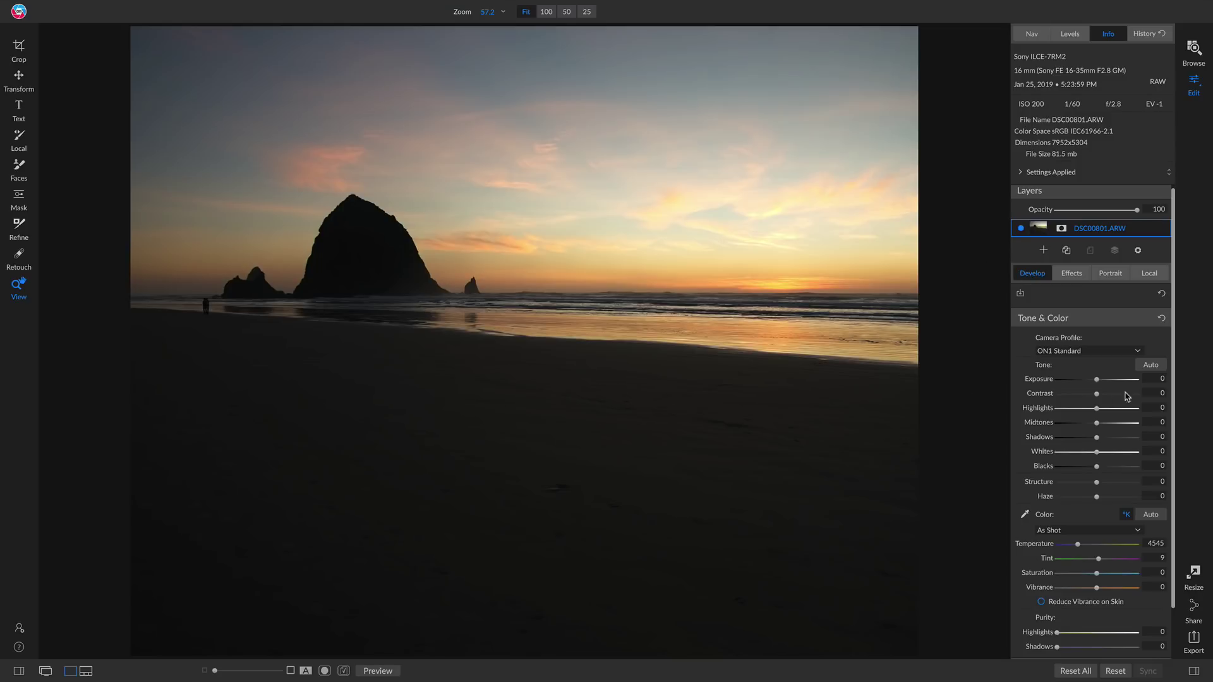
pyautogui.moveTo(1096, 383); pyautogui.dragTo(1087, 386)
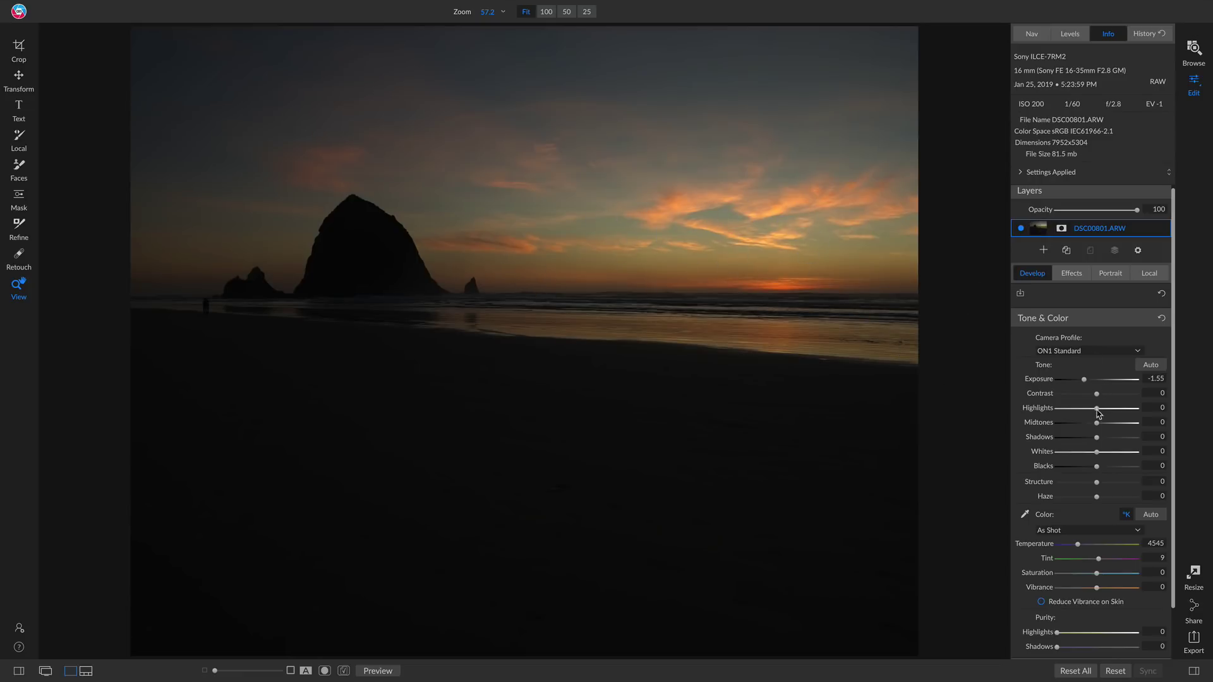
pyautogui.moveTo(1099, 437); pyautogui.dragTo(1126, 444)
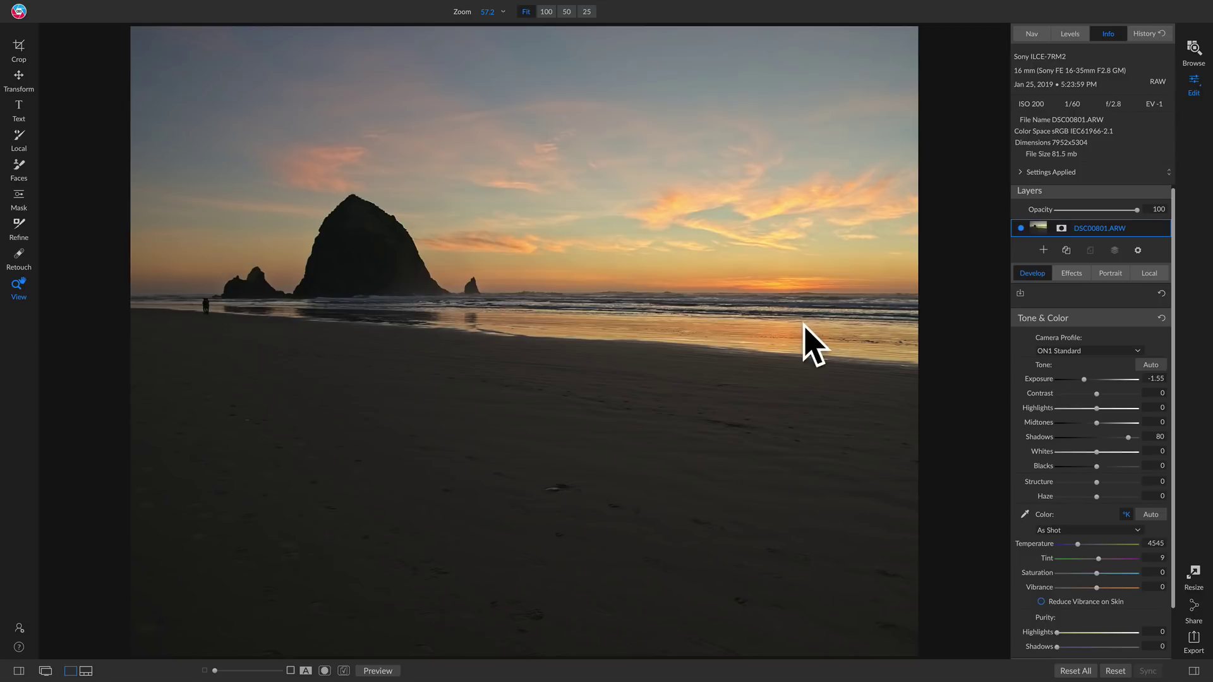
pyautogui.click(1161, 319)
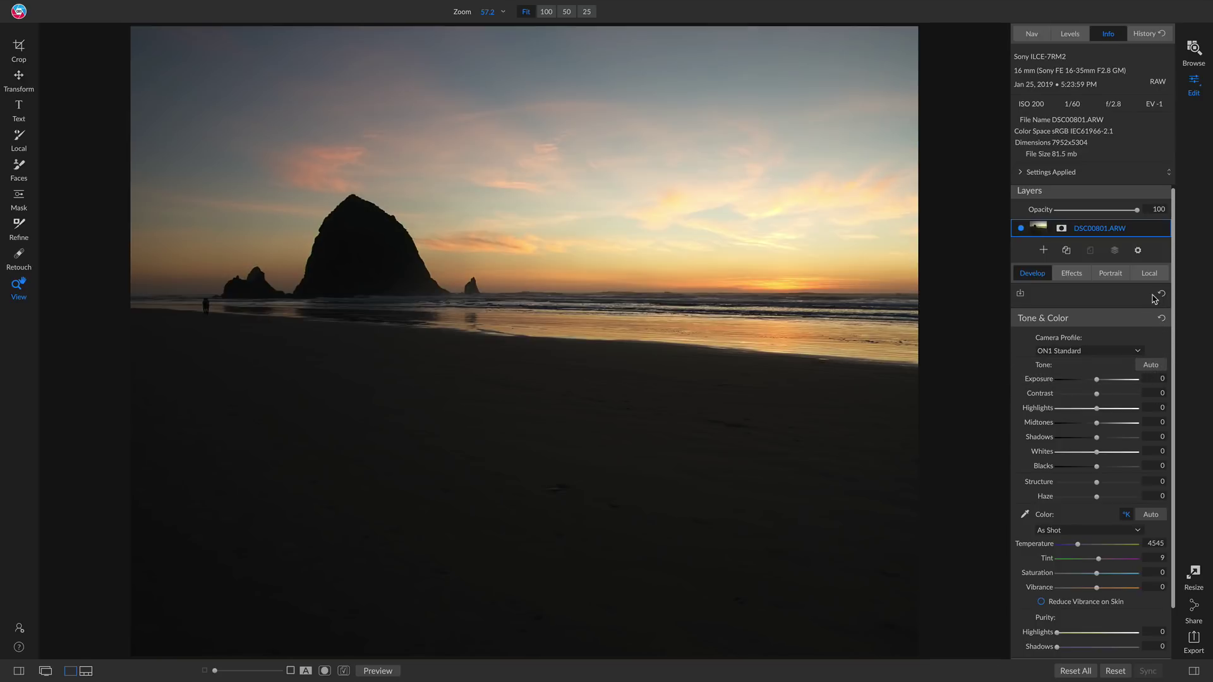
# - Give the local adjustment with exposure -1 a gradient mask at the horizon, and rotate it to cover the sky
pyautogui.click(1149, 275)
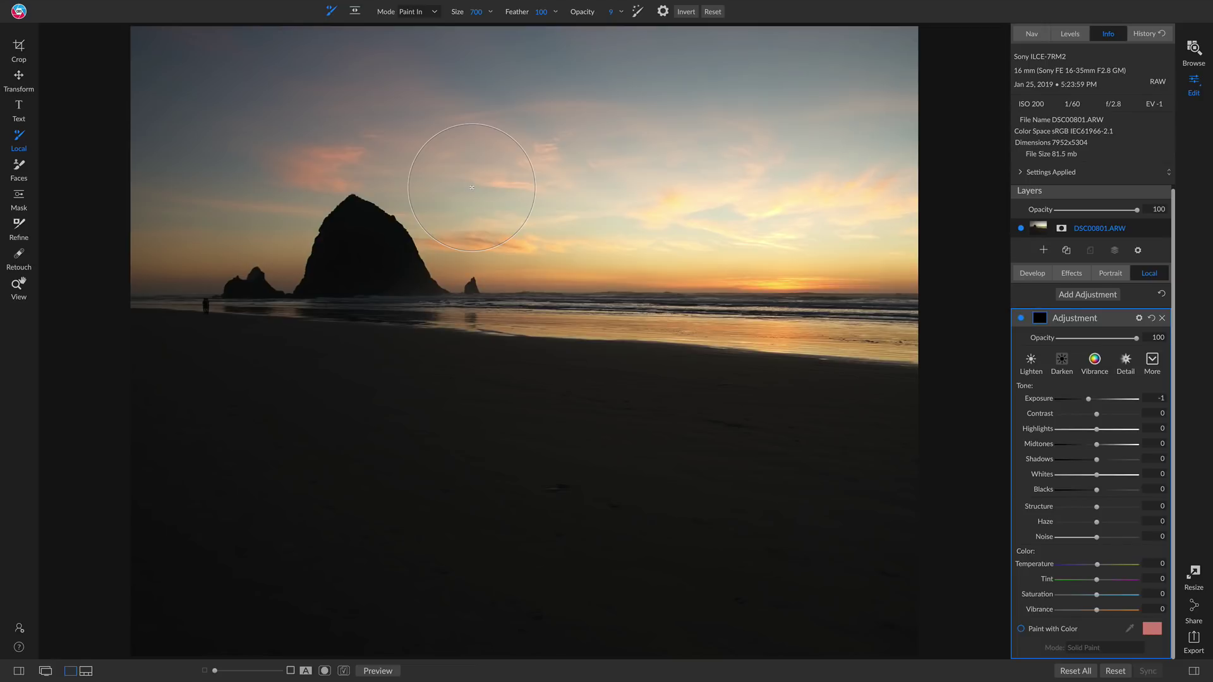
pyautogui.press('g')
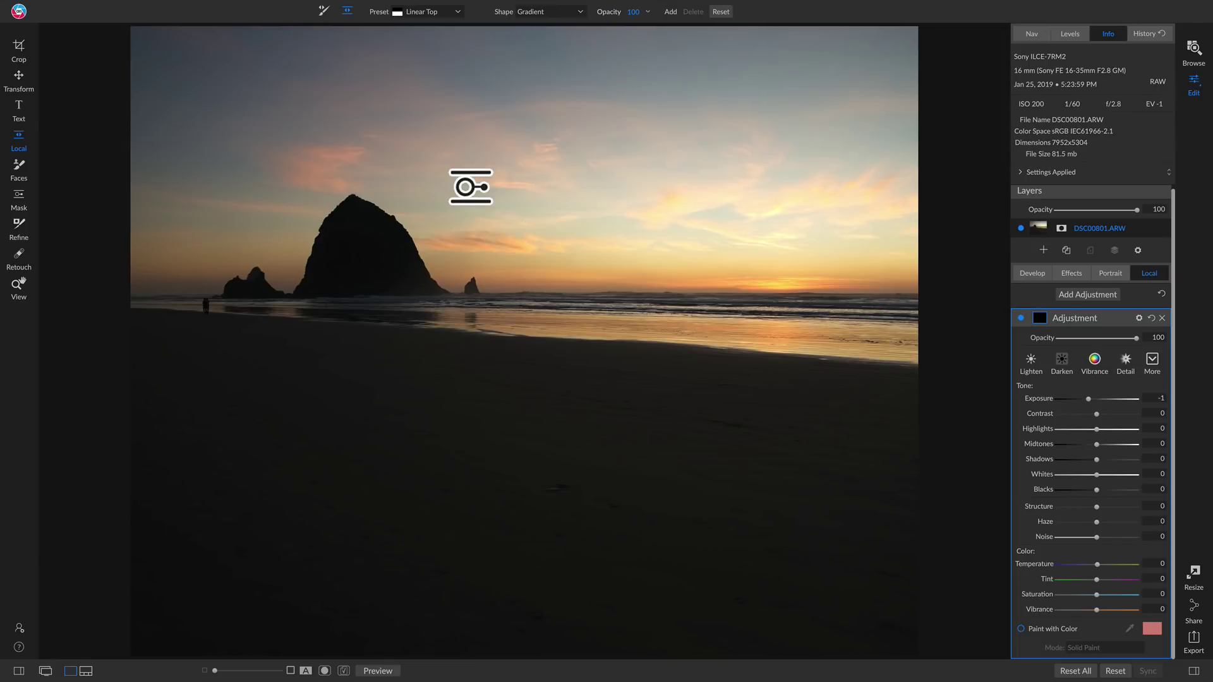
pyautogui.click(659, 300)
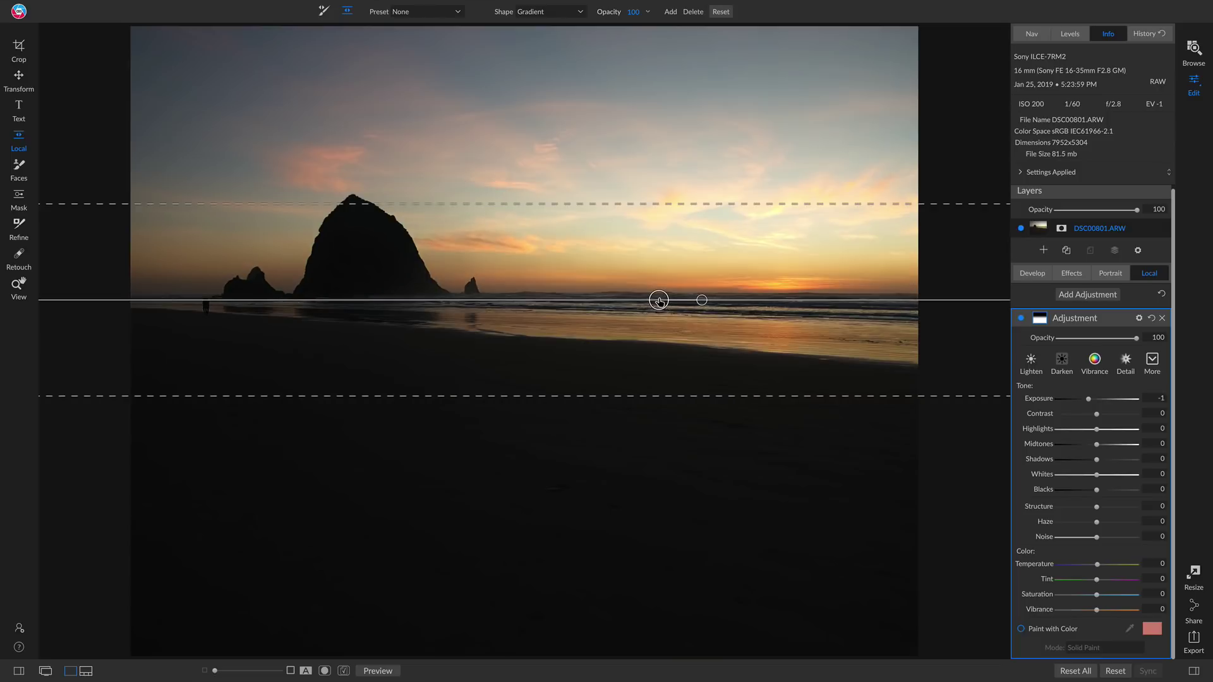
pyautogui.moveTo(701, 300); pyautogui.dragTo(451, 283)
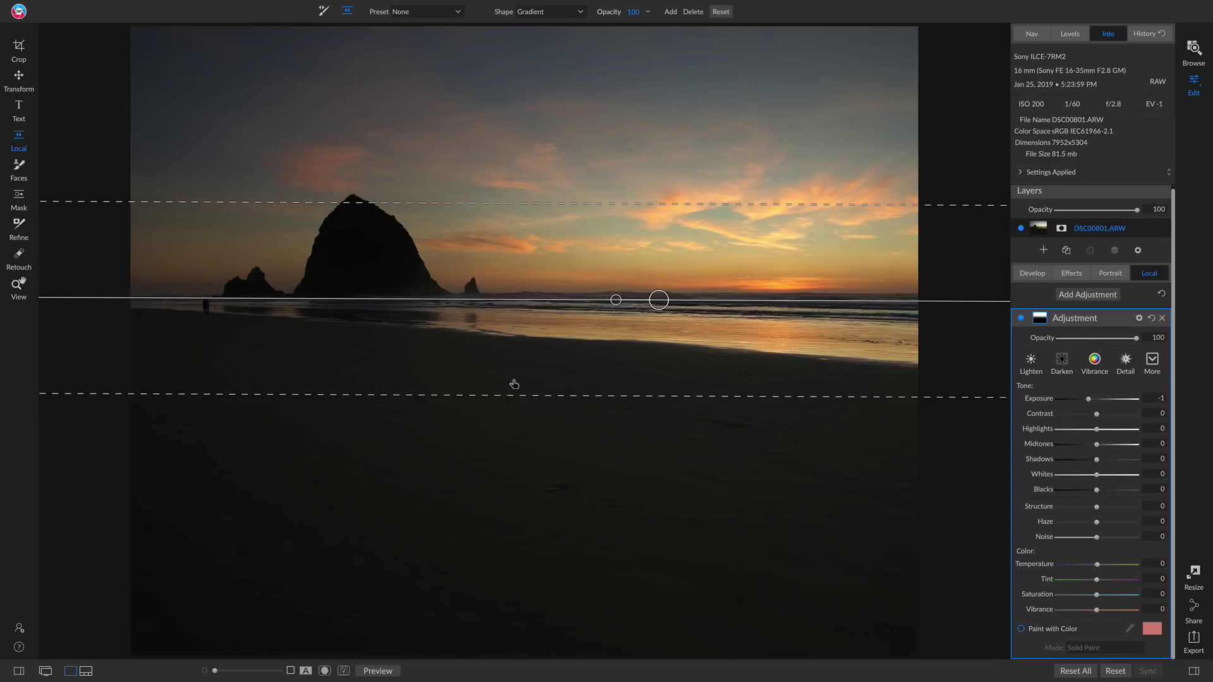
# - Narrow the sky gradient's soft transition, raise its centre line slightly, and compare the photo without the adjustment
pyautogui.moveTo(538, 396); pyautogui.dragTo(543, 356)
pyautogui.moveTo(661, 302); pyautogui.dragTo(660, 295)
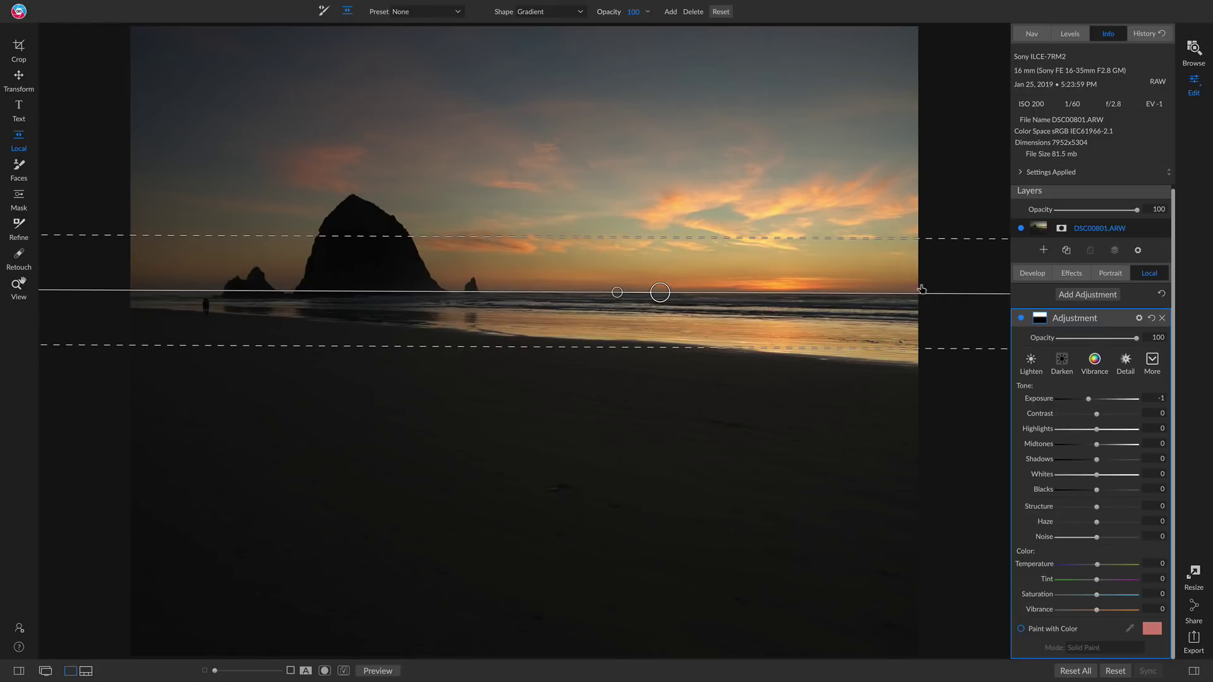
pyautogui.click(1022, 319)
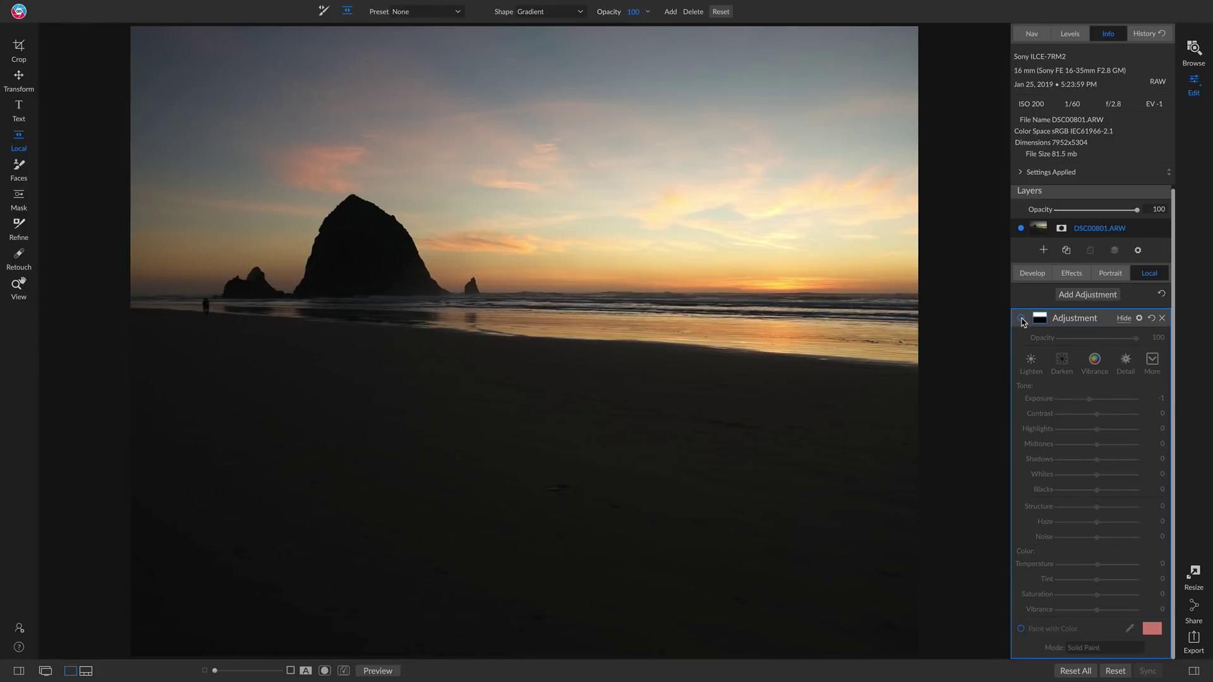
pyautogui.click(1022, 319)
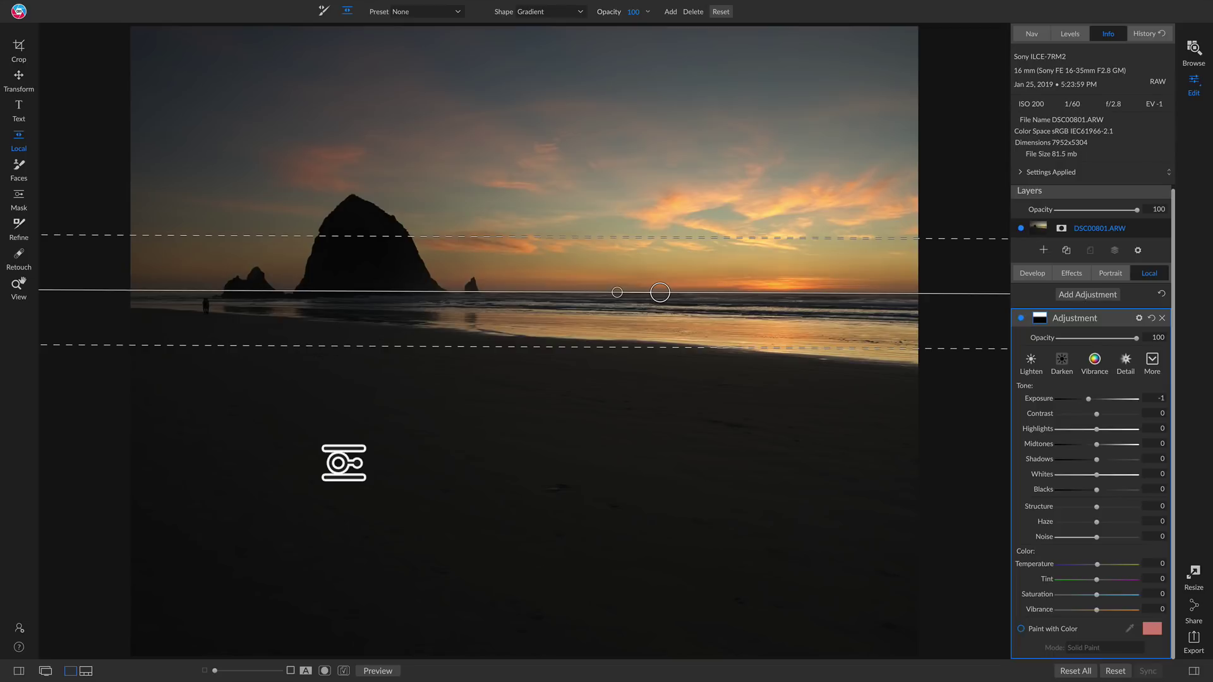
# - Add a local adjustment with the Reveal Shadows style and a gradient mask at the horizon covering the beach
pyautogui.click(1092, 296)
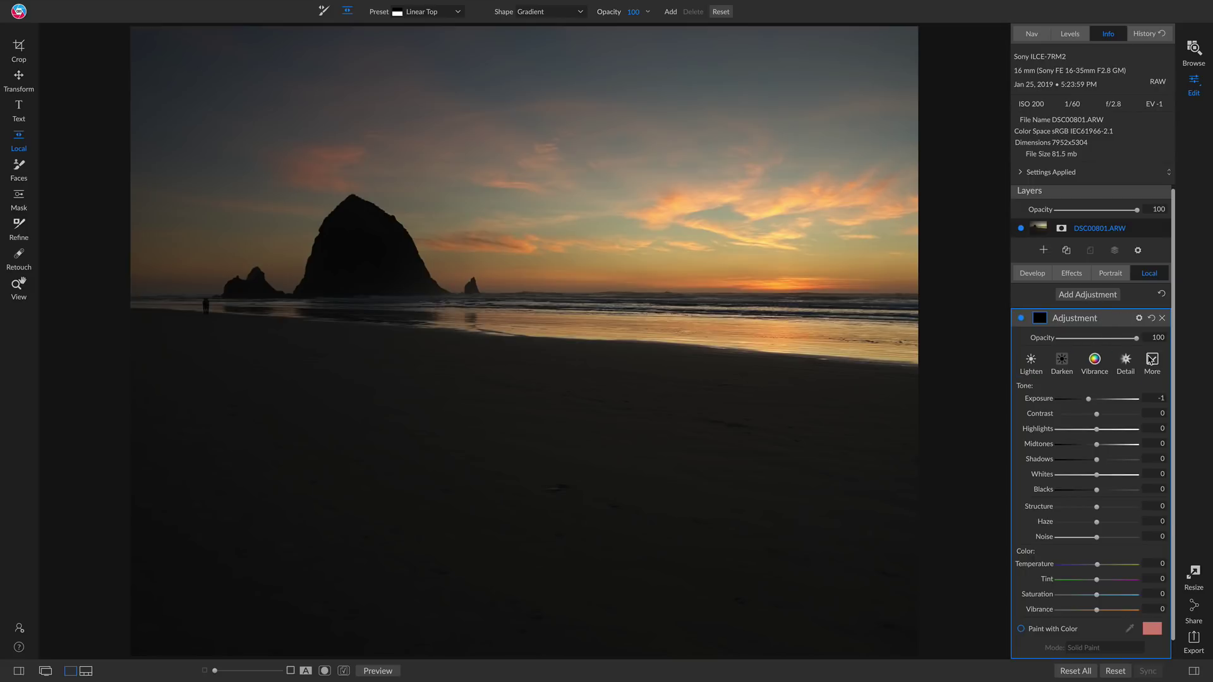
pyautogui.click(1149, 359)
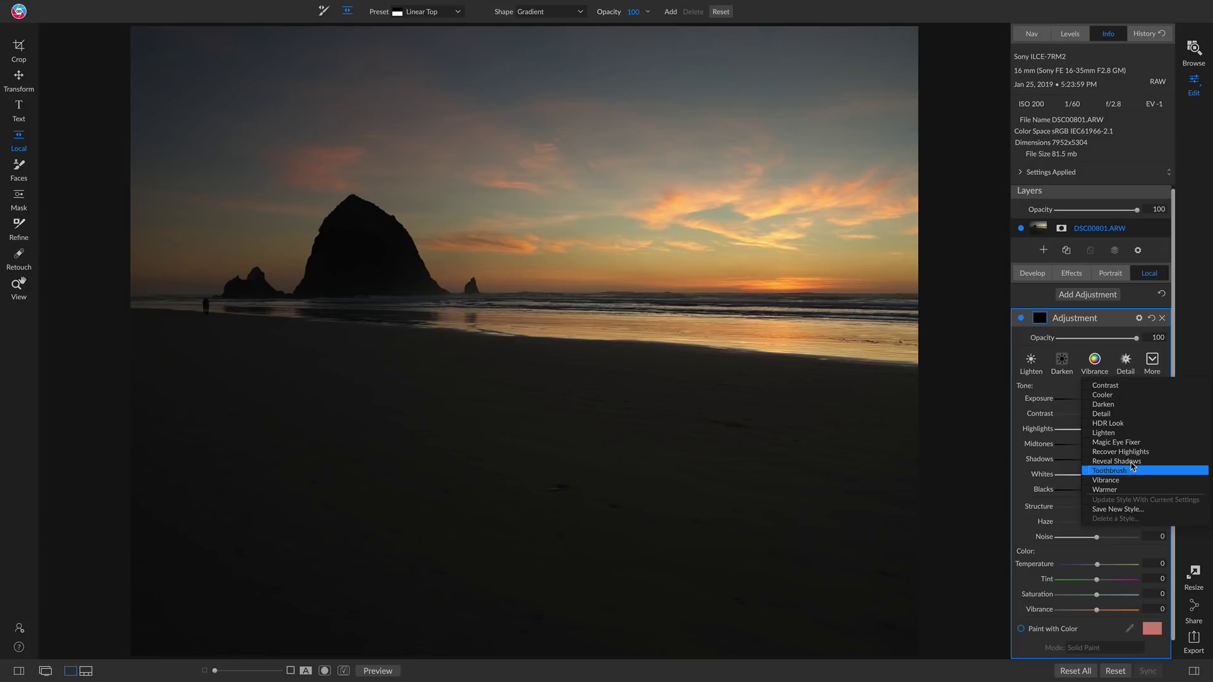
pyautogui.click(1126, 461)
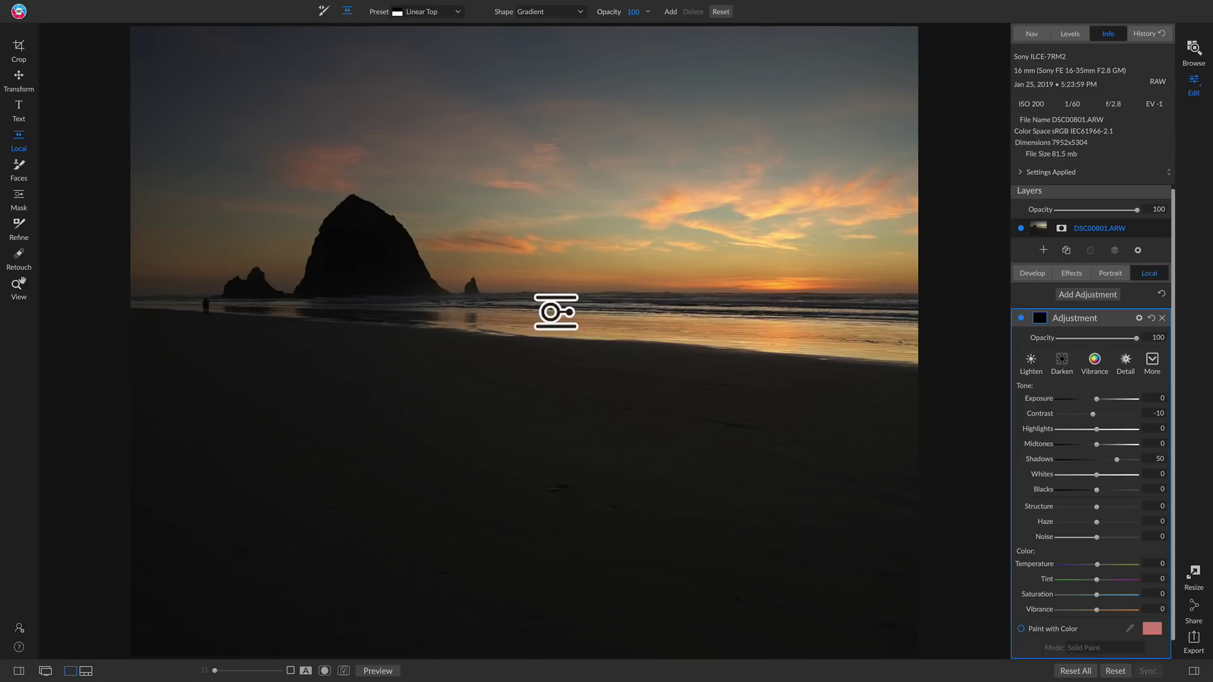
pyautogui.click(365, 305)
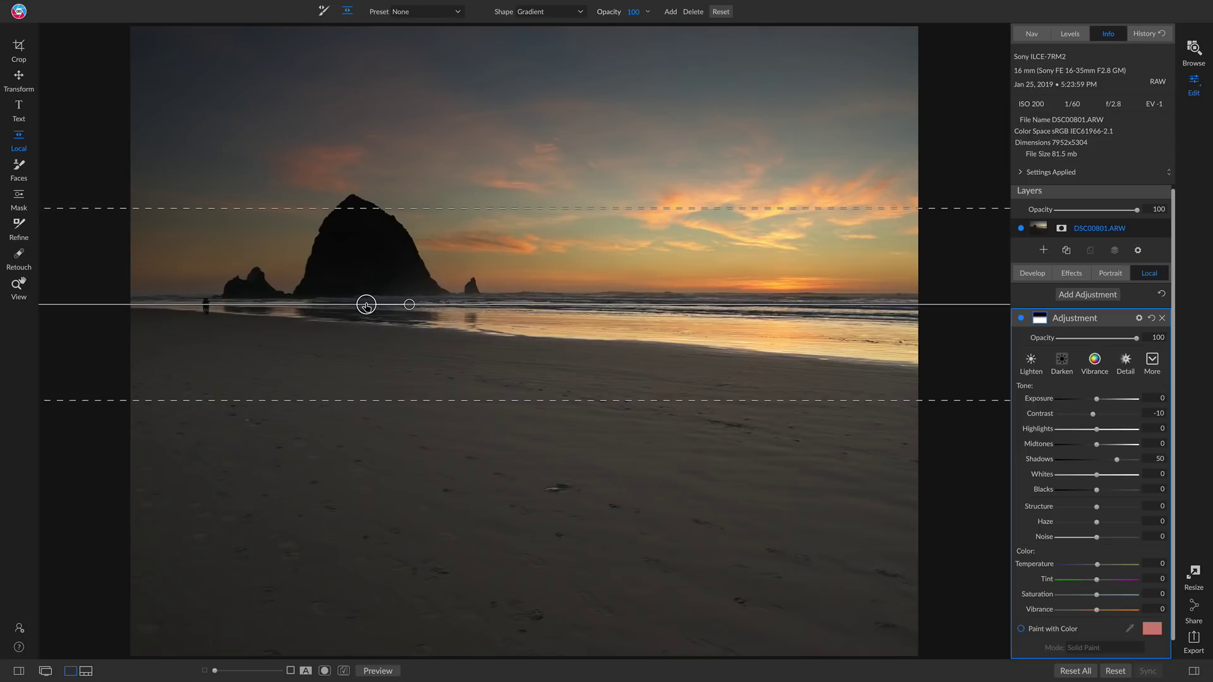
# - Refine the Reveal Shadows gradient's transition width, settle its centre line near the horizon, and set exposure to 0.05
pyautogui.moveTo(362, 303); pyautogui.dragTo(384, 343)
pyautogui.moveTo(412, 253); pyautogui.dragTo(408, 280)
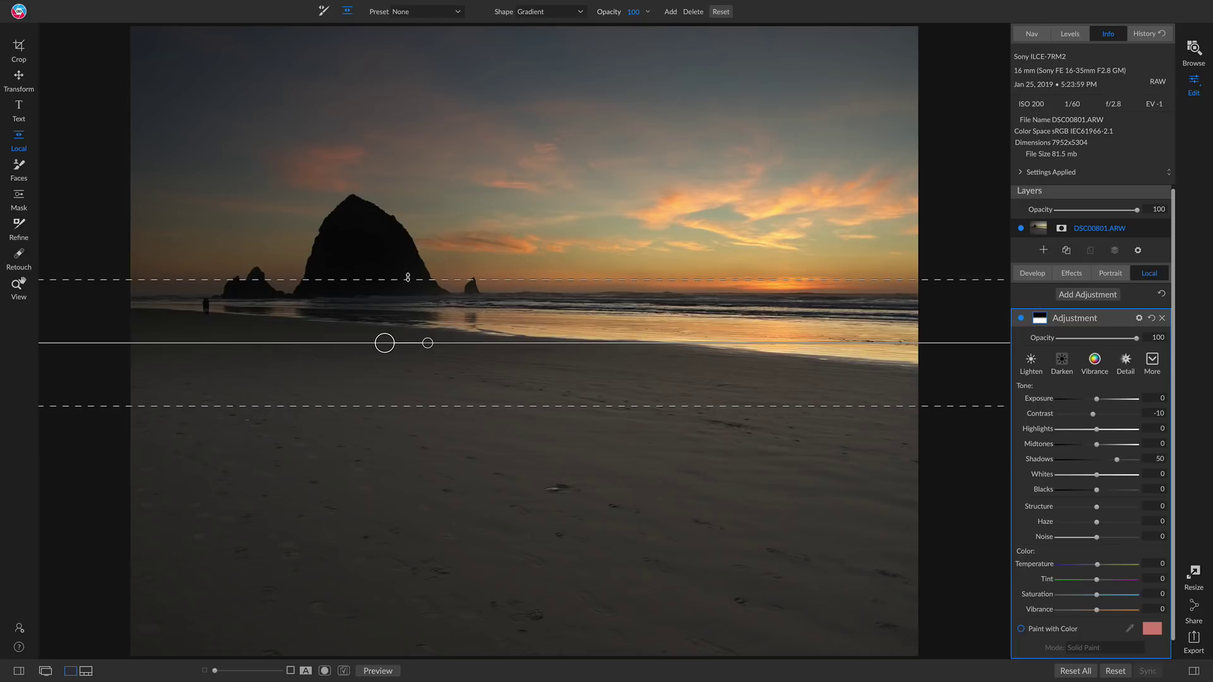
pyautogui.moveTo(386, 345); pyautogui.dragTo(393, 296)
pyautogui.moveTo(414, 359); pyautogui.dragTo(420, 415)
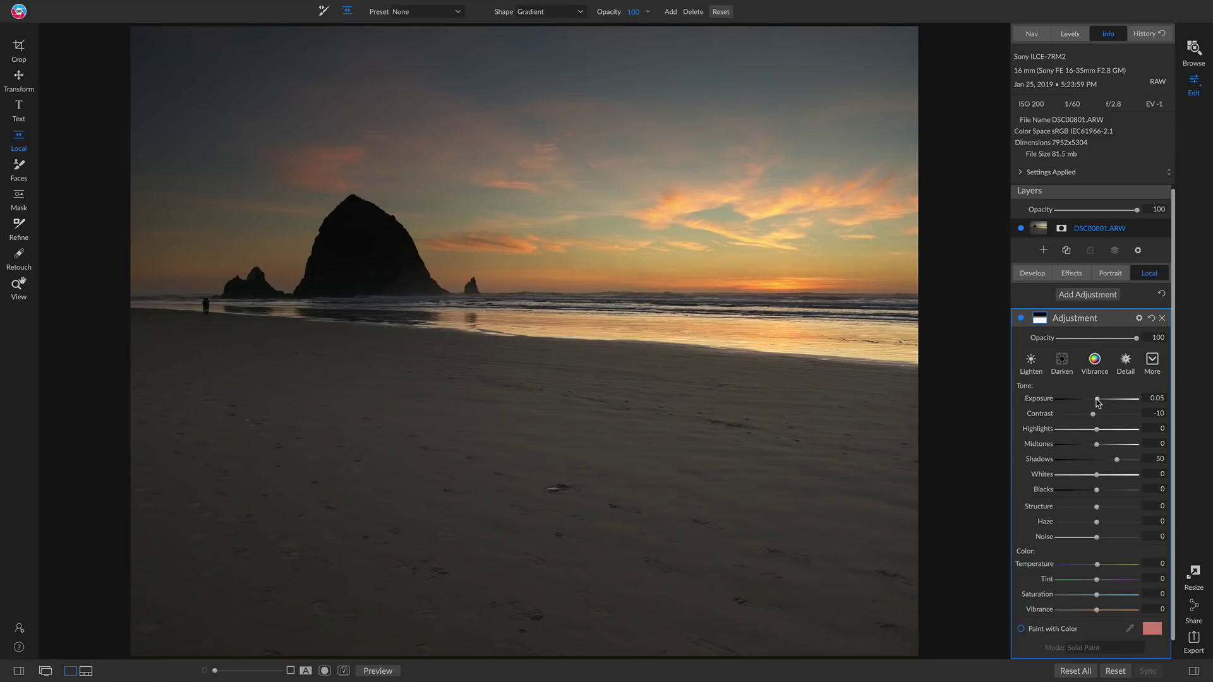
# - Set the sky-darkening adjustment's opacity to 77, and compare the result with the original photo
pyautogui.scroll(-1, 1118, 402)
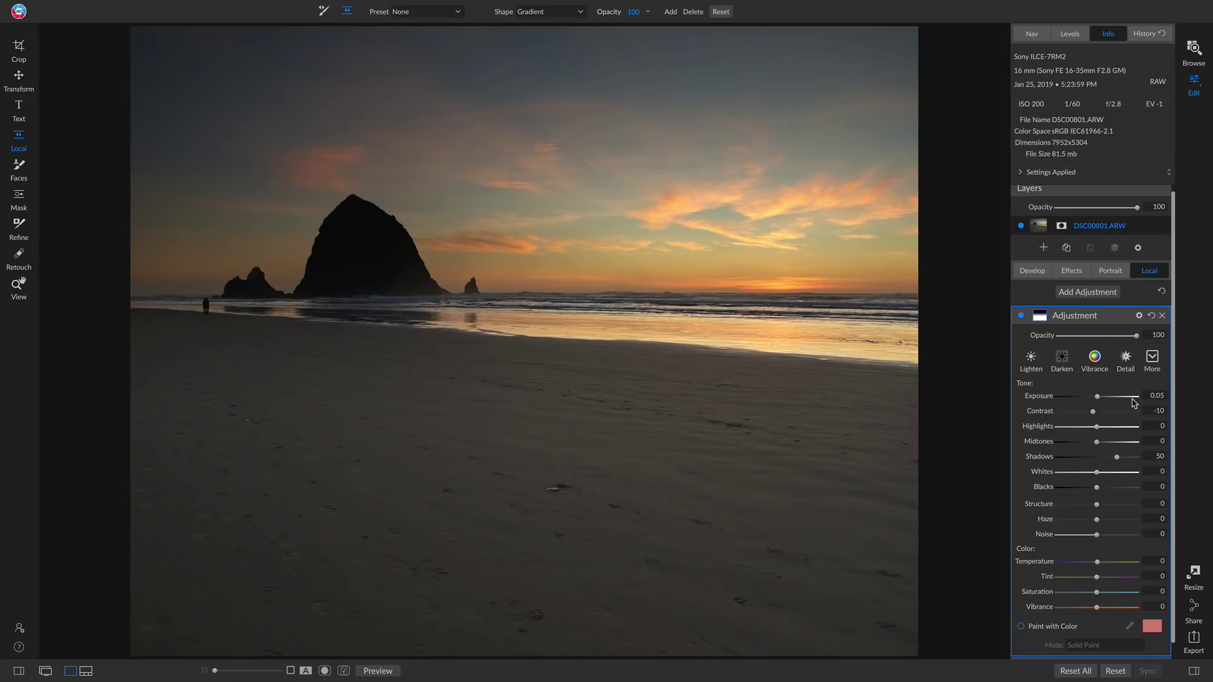
pyautogui.press('\\')
pyautogui.scroll(-1, 1111, 505)
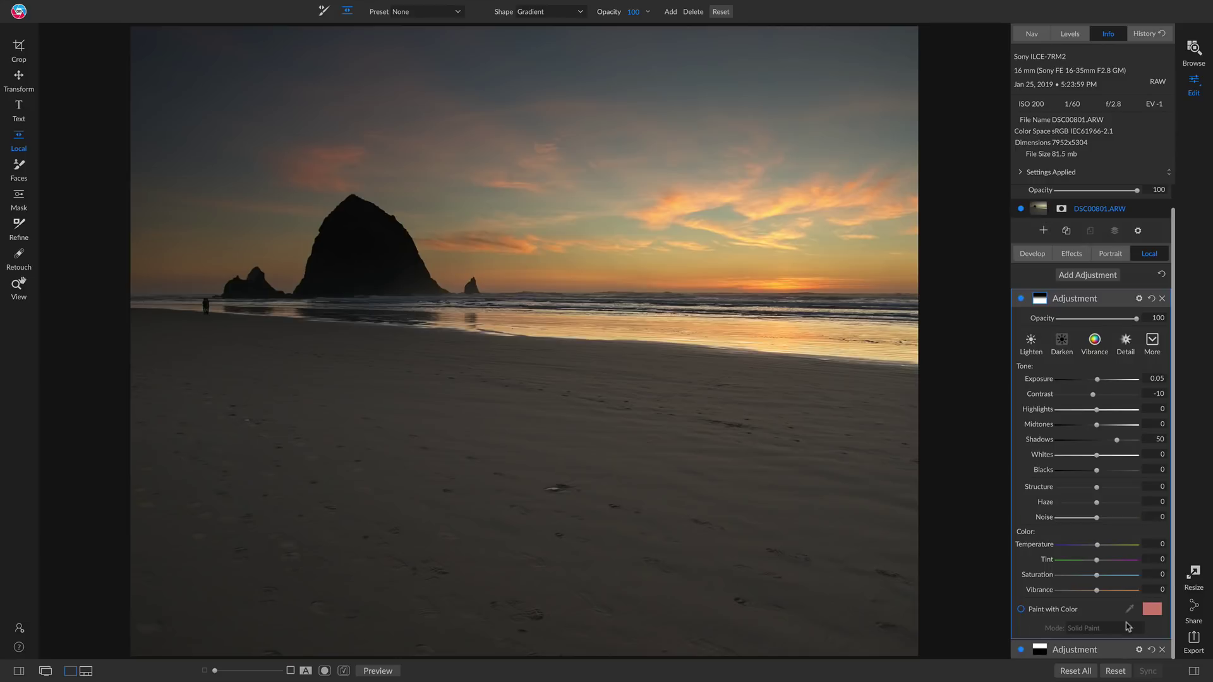
pyautogui.click(1122, 650)
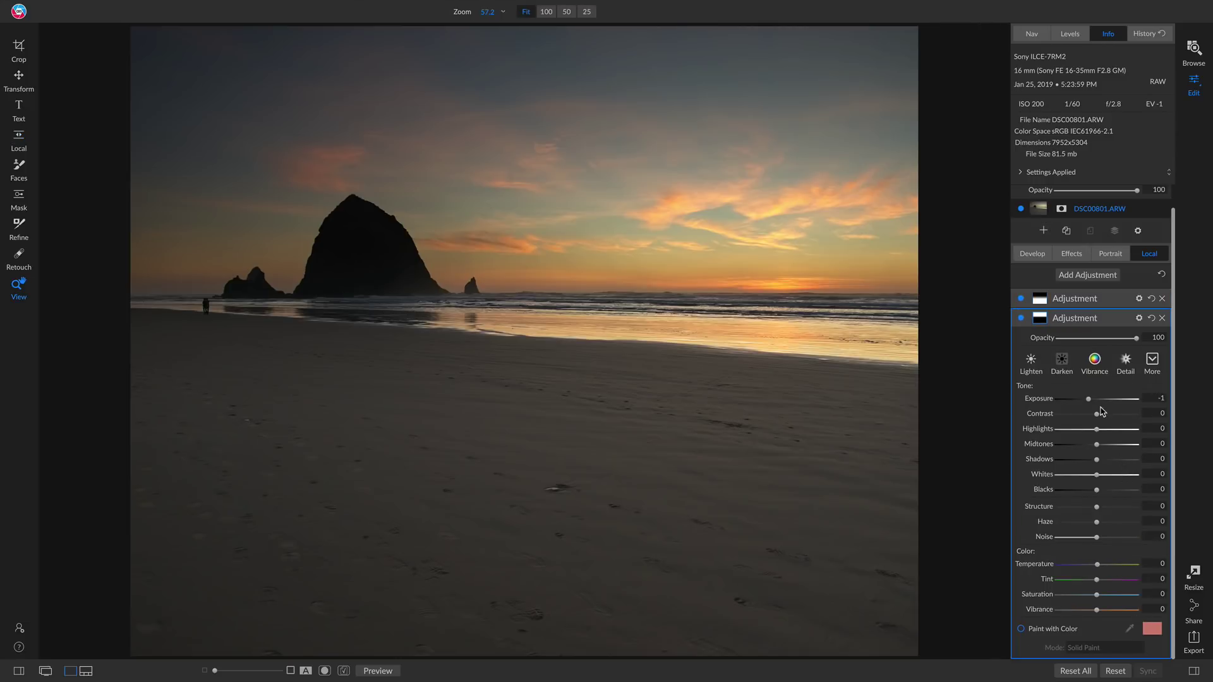
pyautogui.moveTo(1135, 339); pyautogui.dragTo(1119, 343)
pyautogui.hotkey('ctrl', 'p')
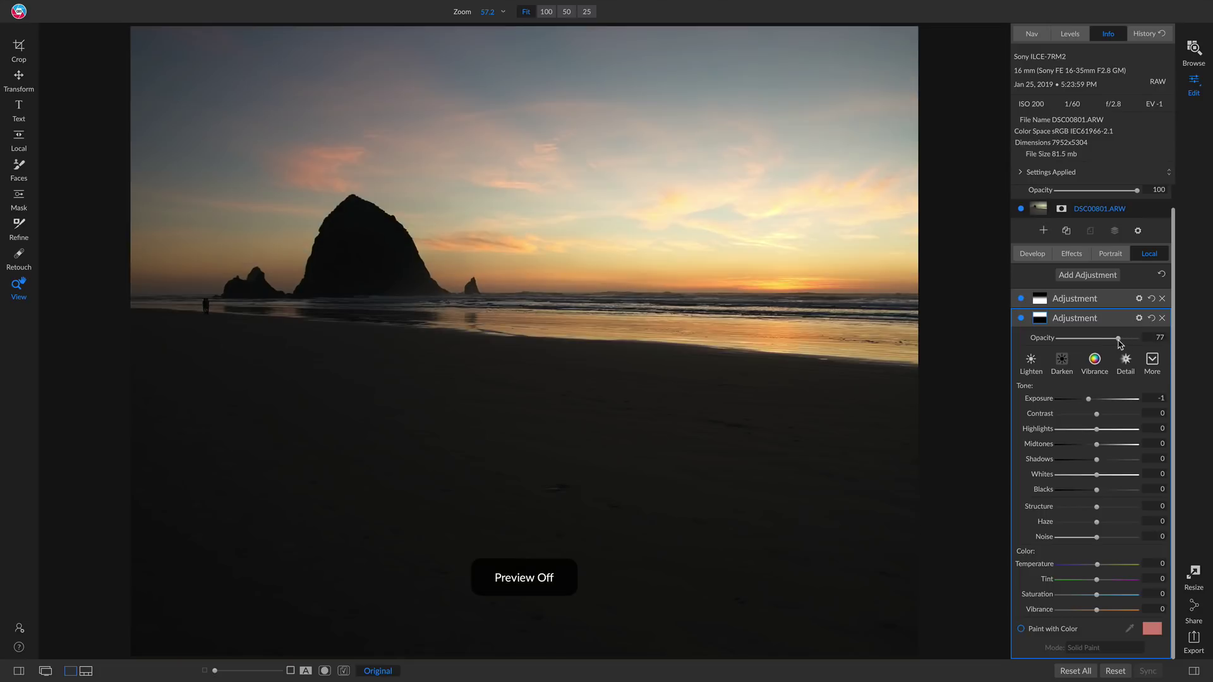
pyautogui.hotkey('ctrl', 'p')
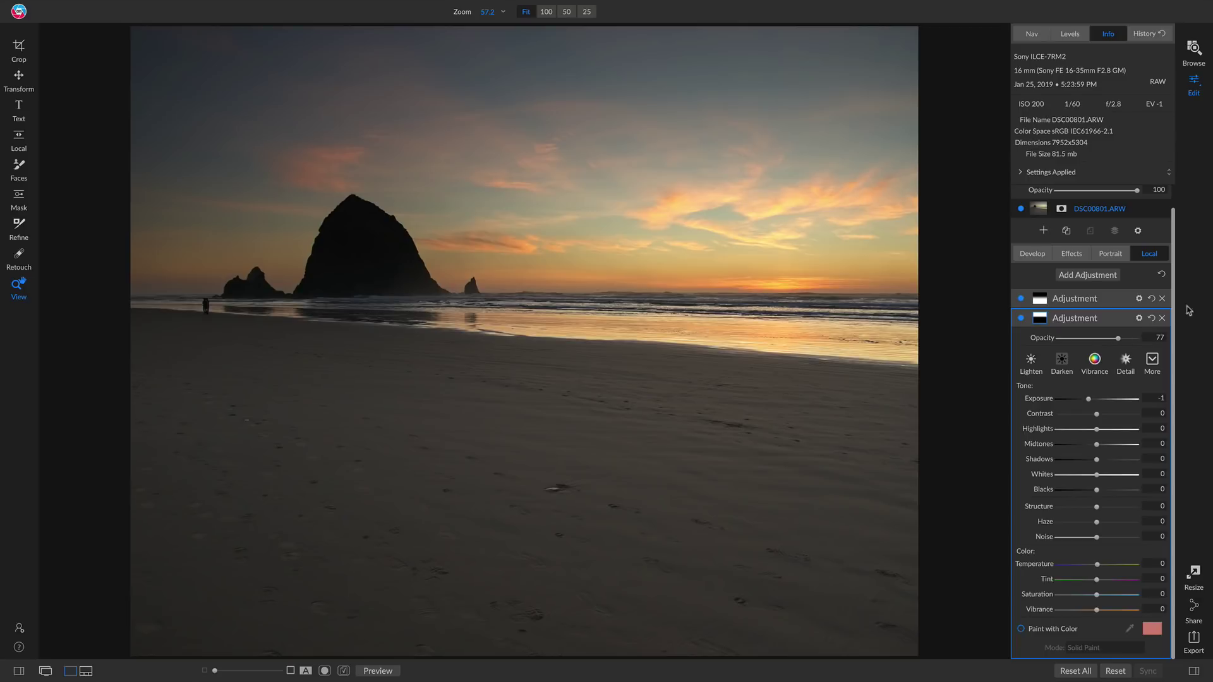
# - Add a new local adjustment, reset its exposure to 0, and save the settings as a style named Zero
pyautogui.click(1123, 304)
pyautogui.click(1085, 276)
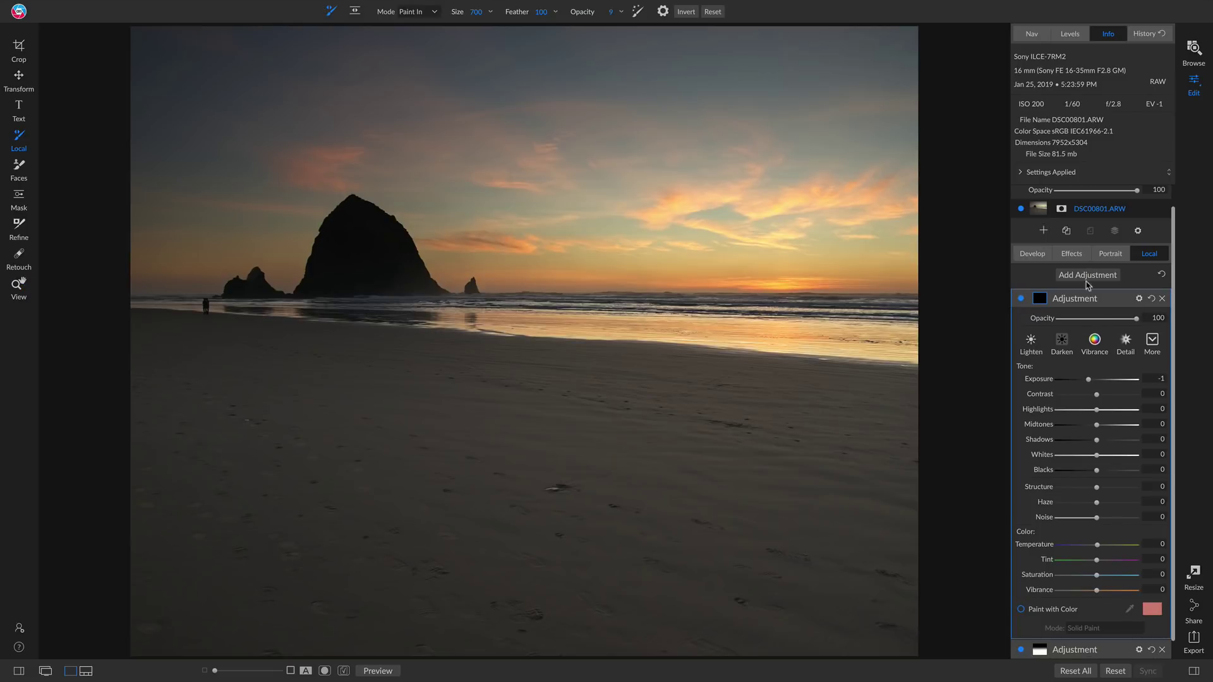
pyautogui.doubleClick(1047, 382)
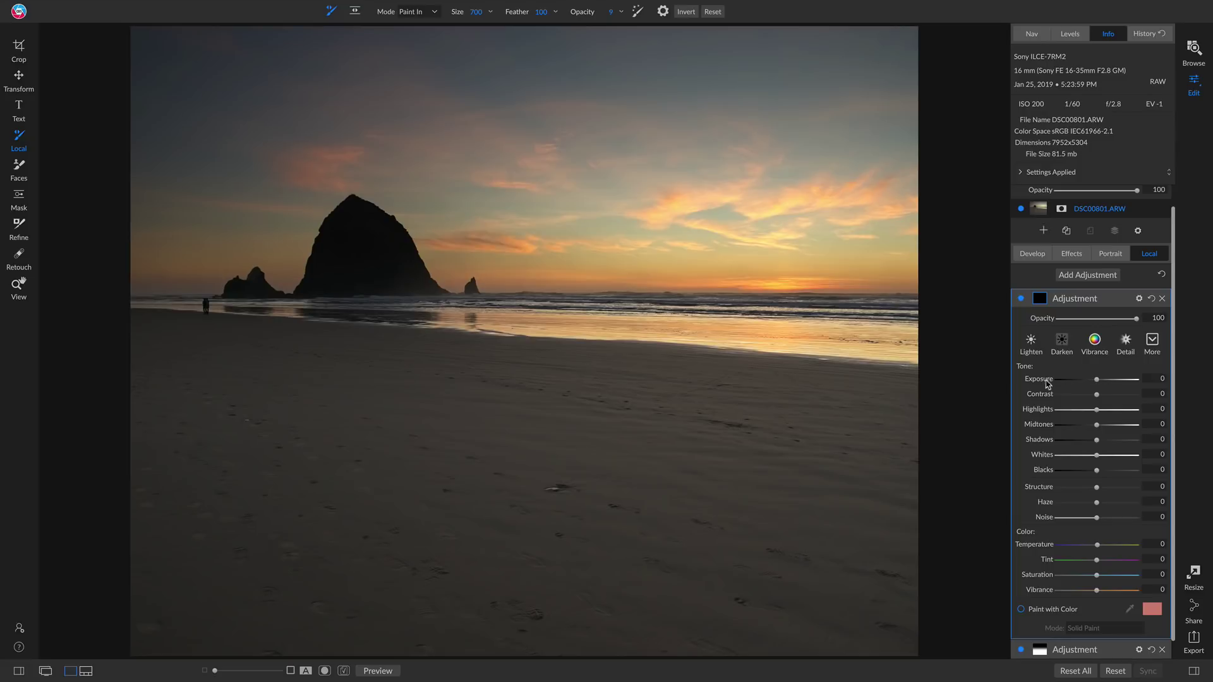
pyautogui.click(1153, 346)
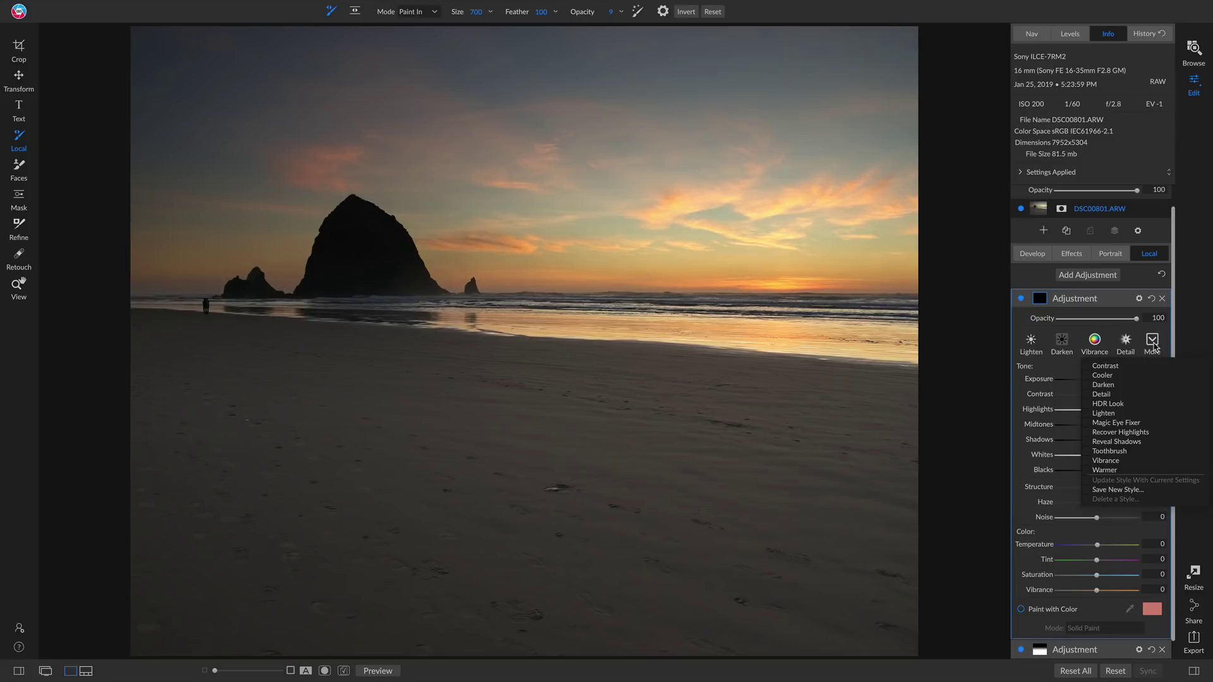
pyautogui.click(1132, 491)
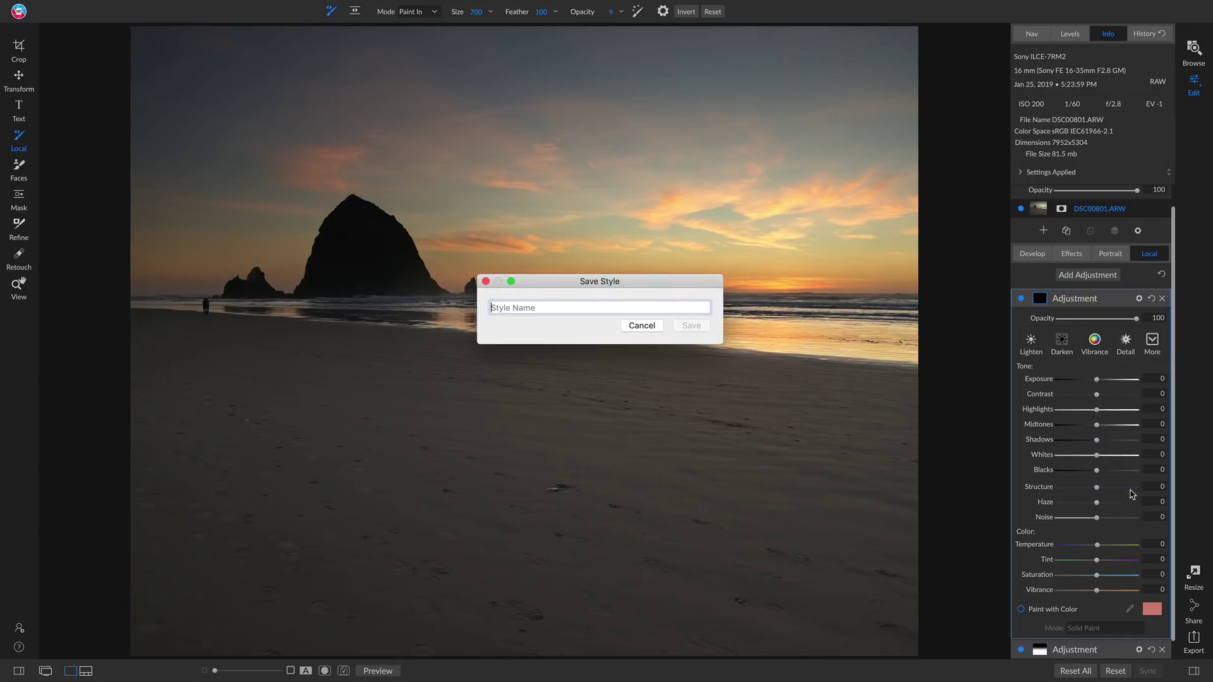
pyautogui.write('Zero')
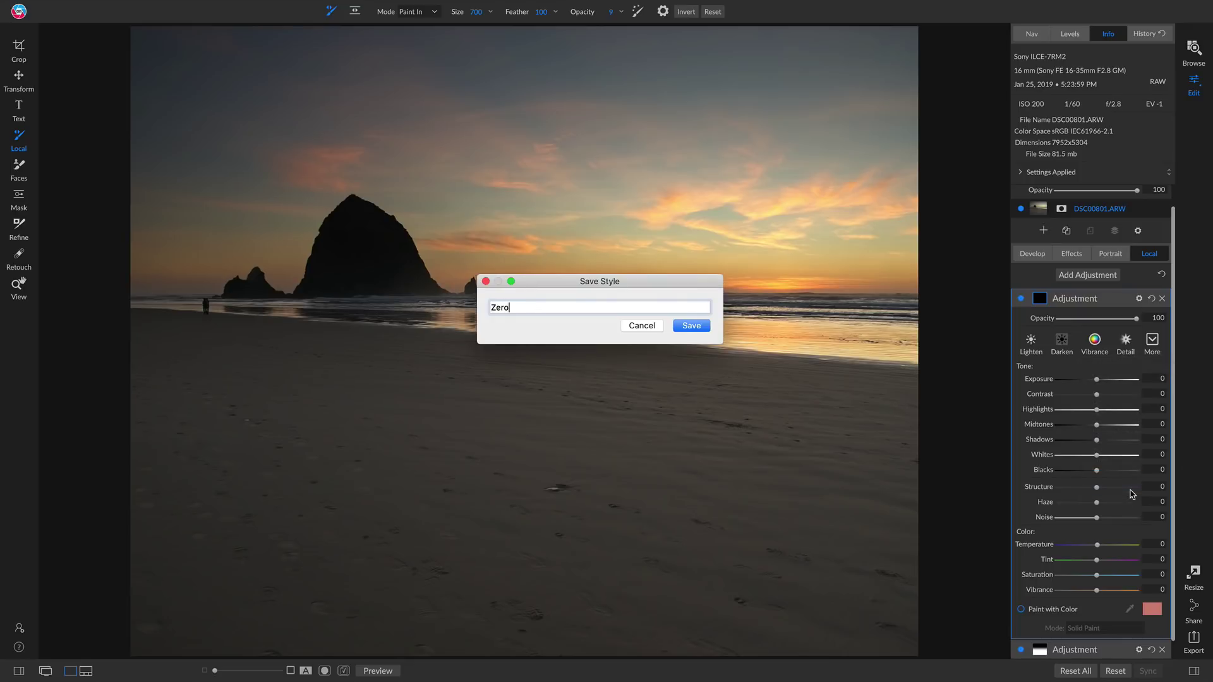
pyautogui.press('Return')
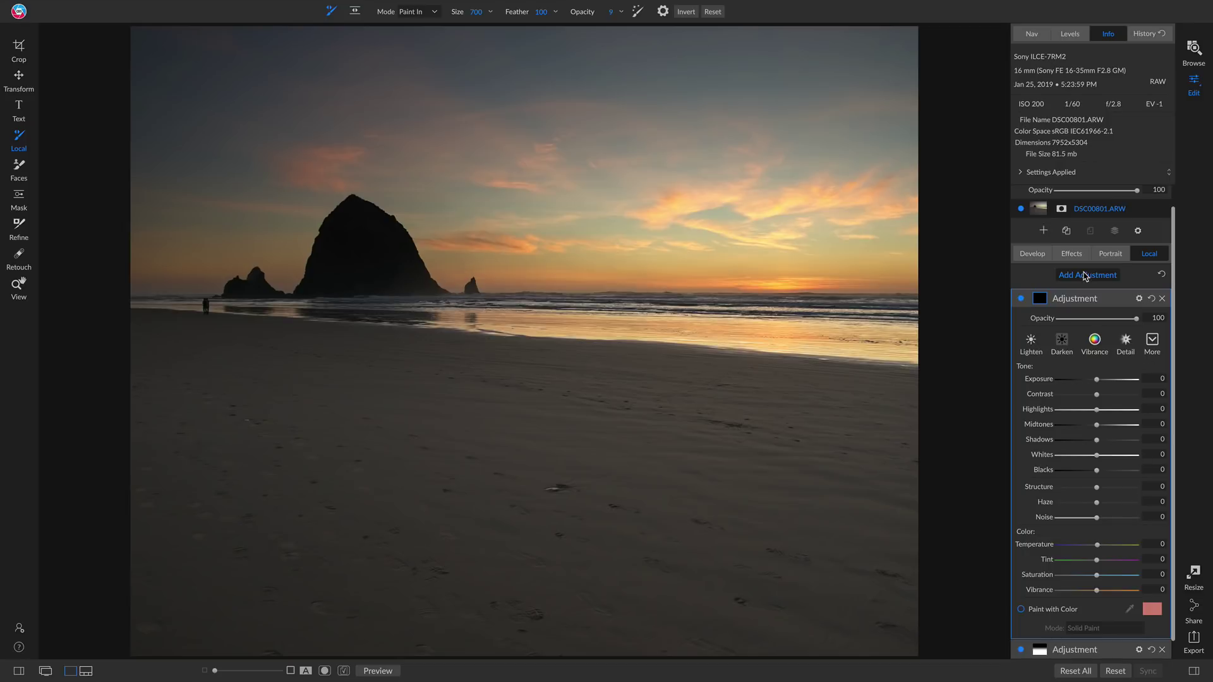
# - Apply the Zero style to another new local adjustment, and return to the Develop settings with the filmstrip shown
pyautogui.click(1154, 342)
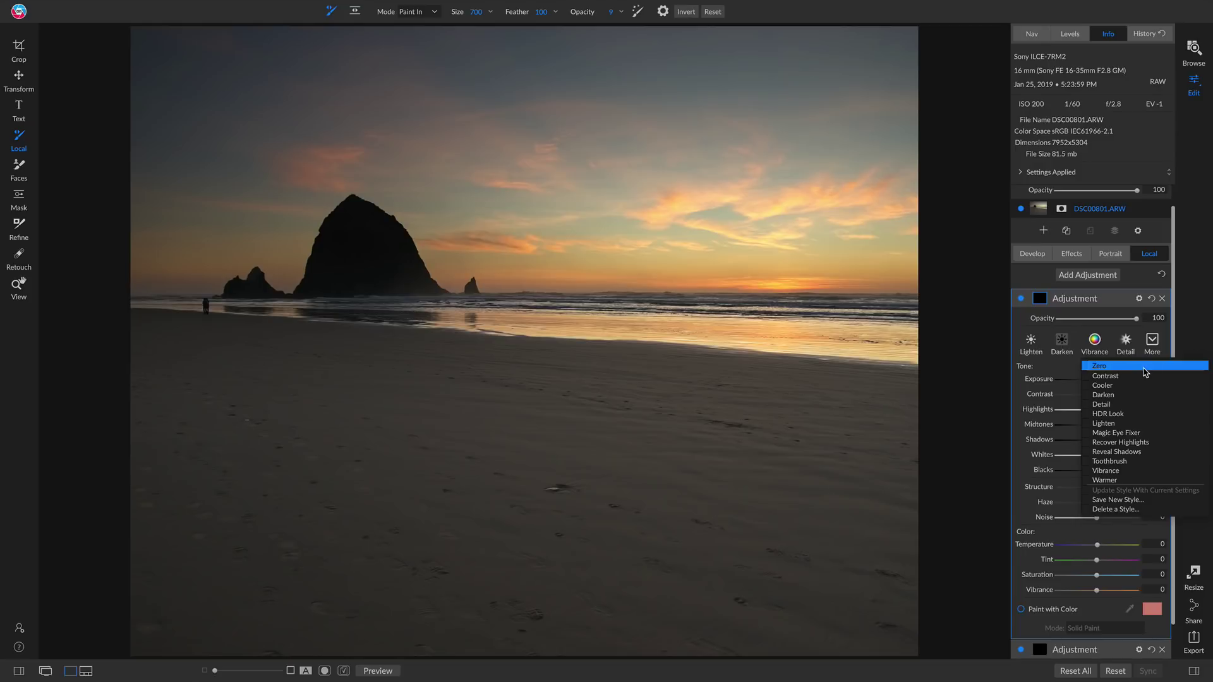
pyautogui.click(1146, 372)
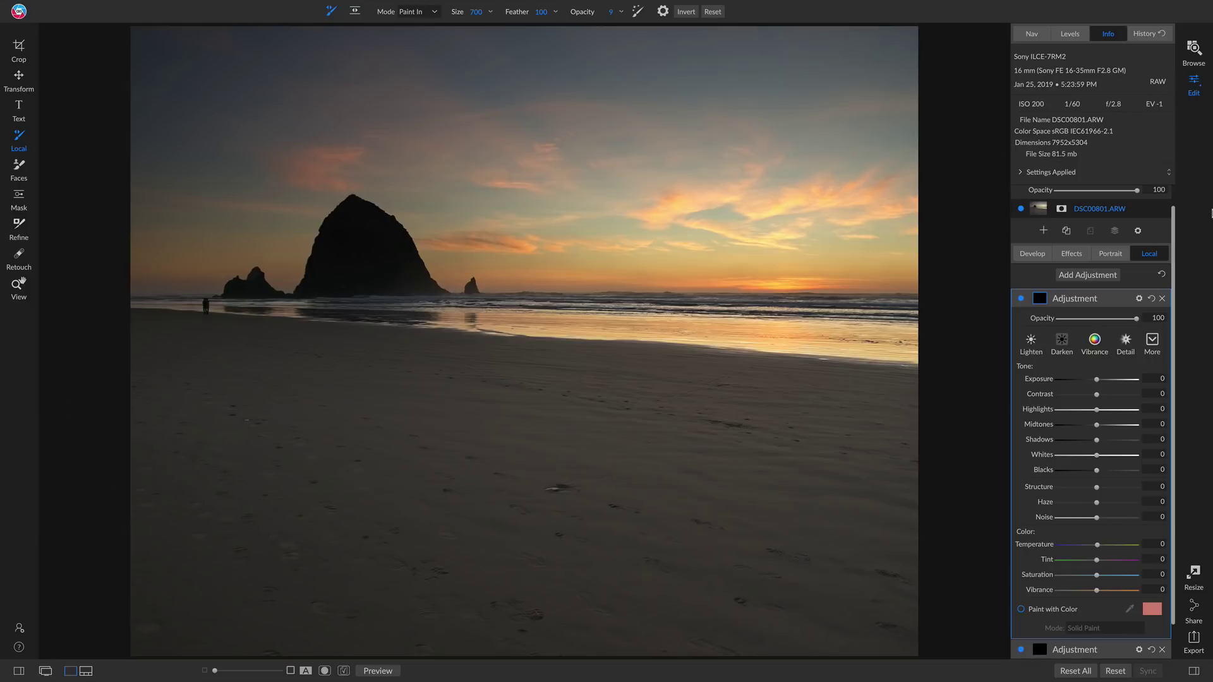
pyautogui.click(1031, 254)
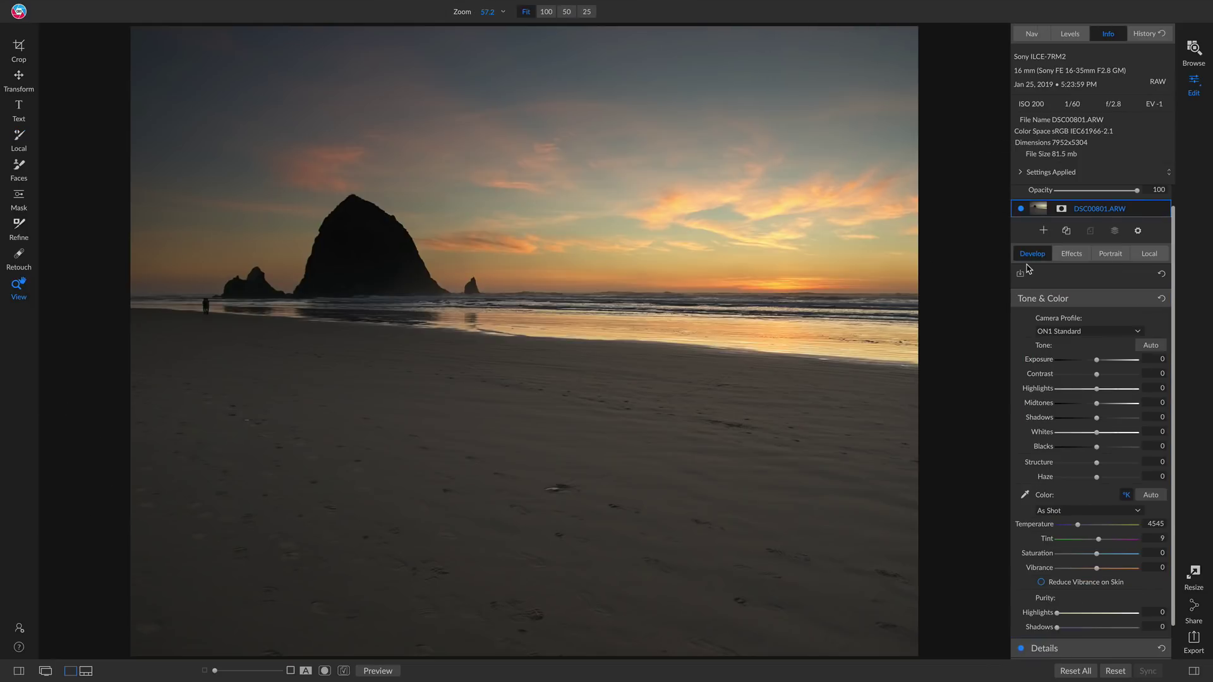
pyautogui.hotkey('ctrl', 'shift', 'f')
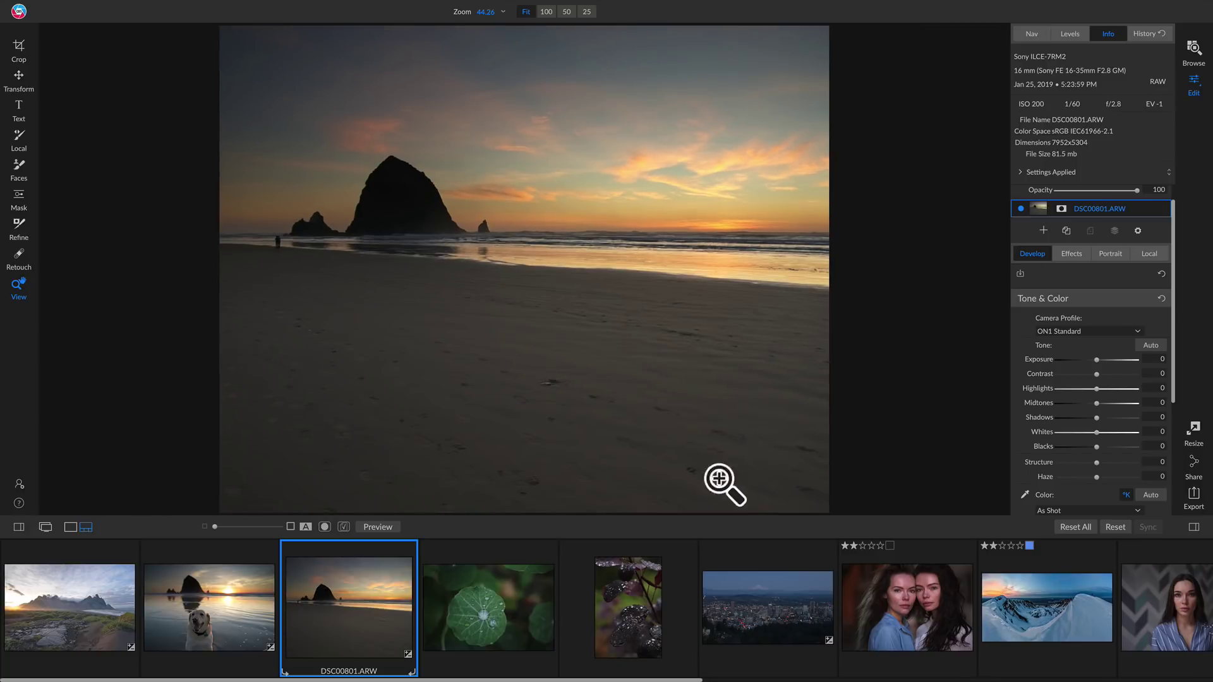
# - Open the mountain coast photo DSC_3591.NEF and check the sky with the clipped-highlights overlay
pyautogui.click(42, 585)
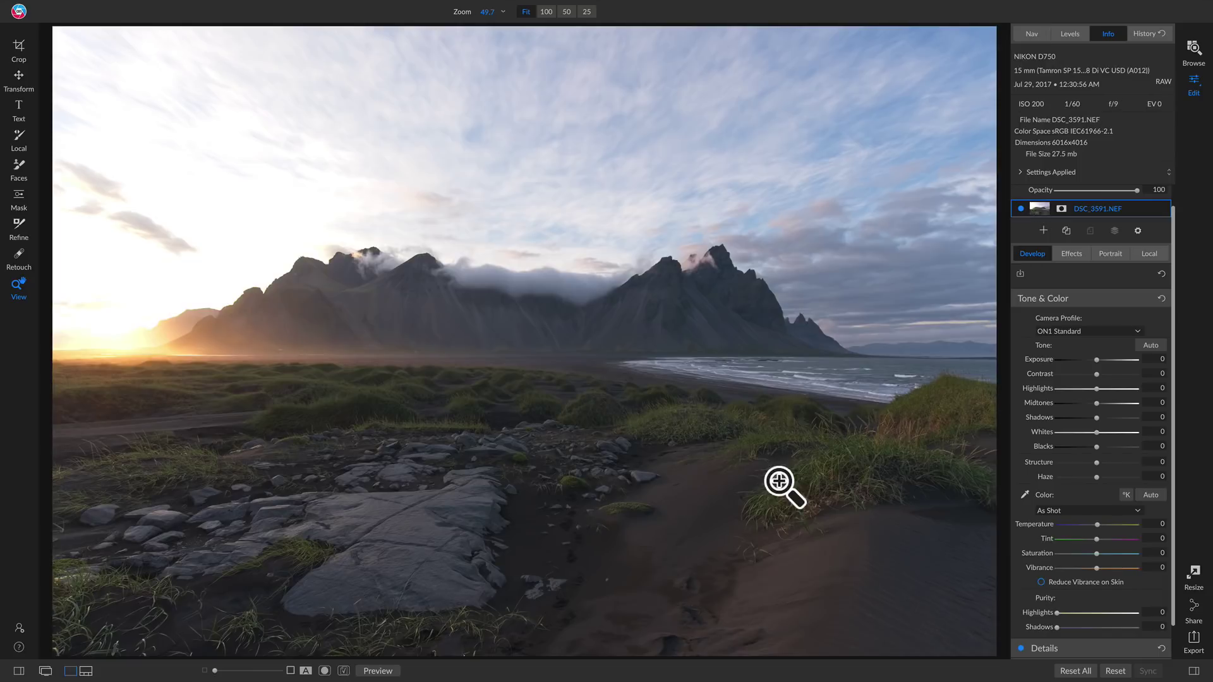
pyautogui.press('j')
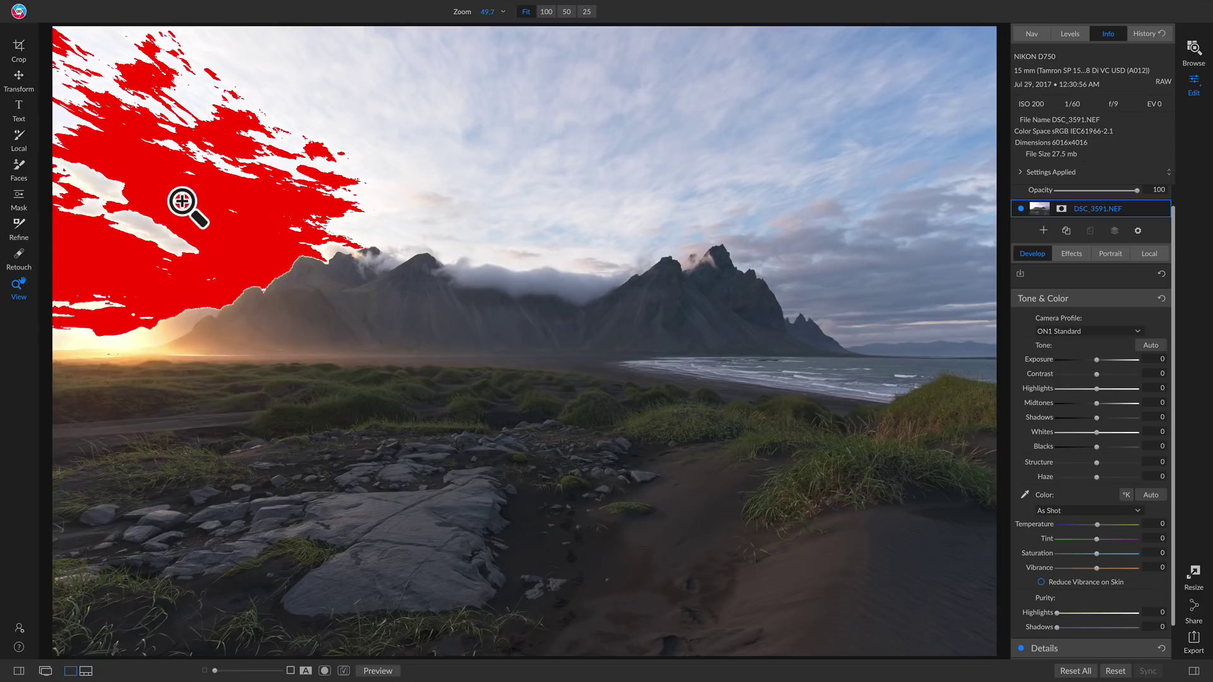
pyautogui.press('j')
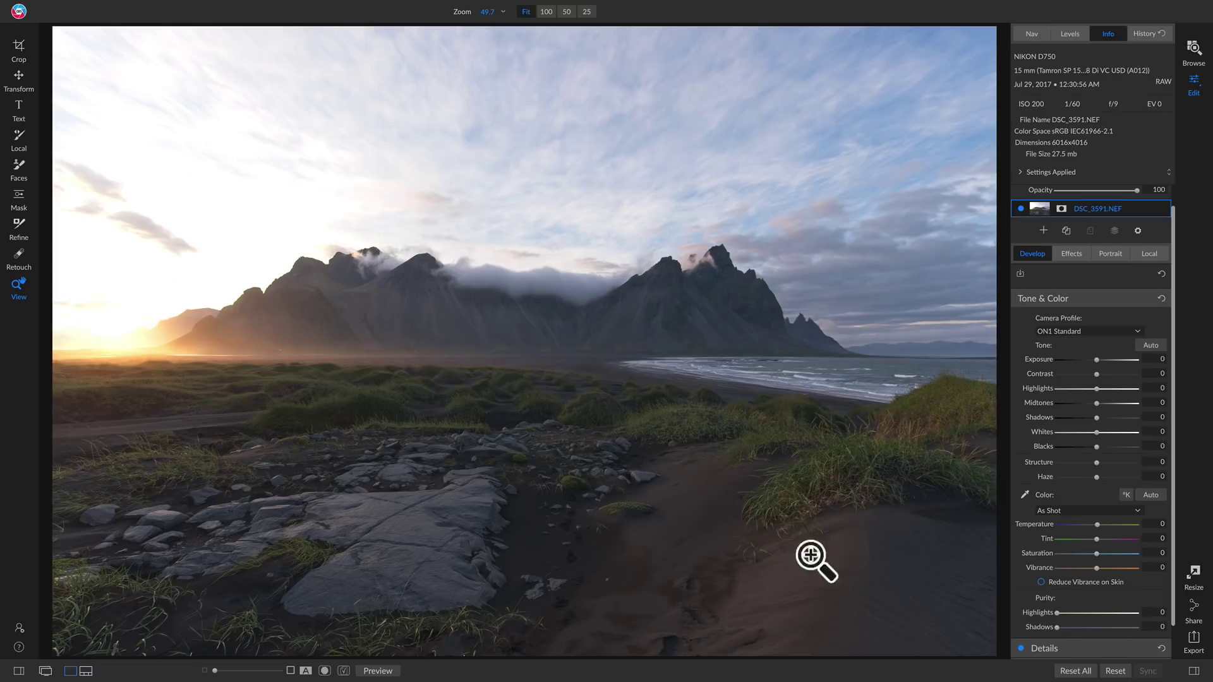
pyautogui.press('j')
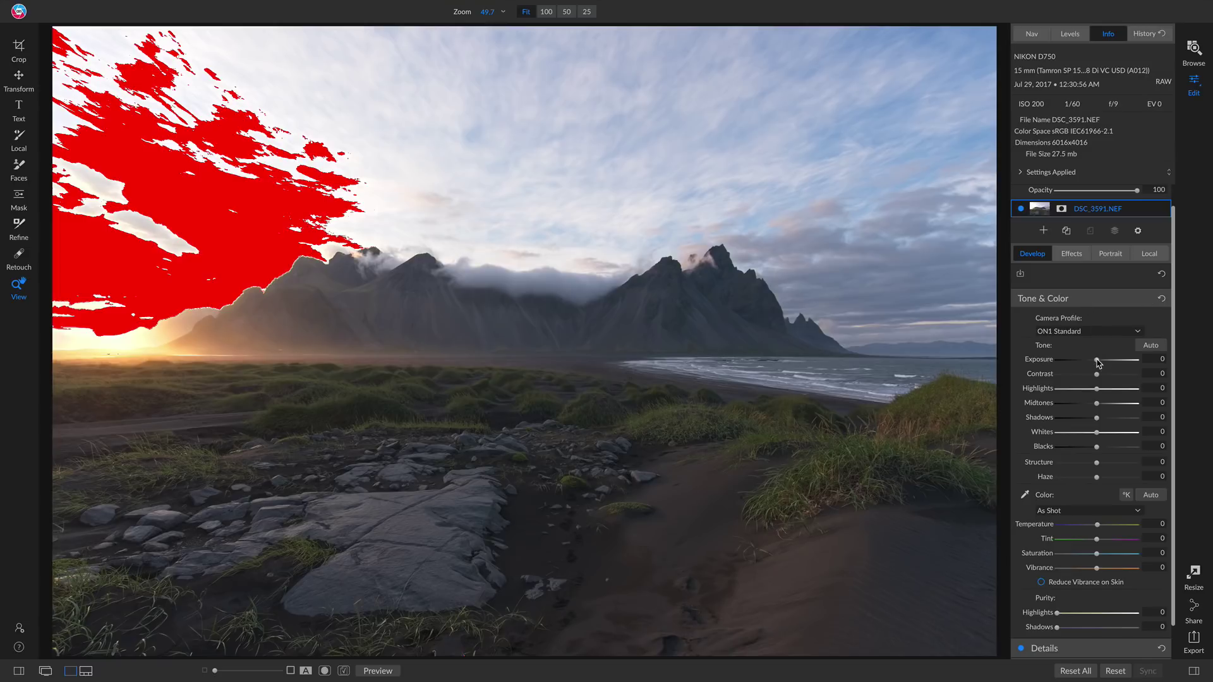
# - Try exposure -2.4 and shadows 100 on the whole photo, inspect the mountain ridge at 100%, and reset Tone & Color
pyautogui.moveTo(1096, 364); pyautogui.dragTo(1077, 367)
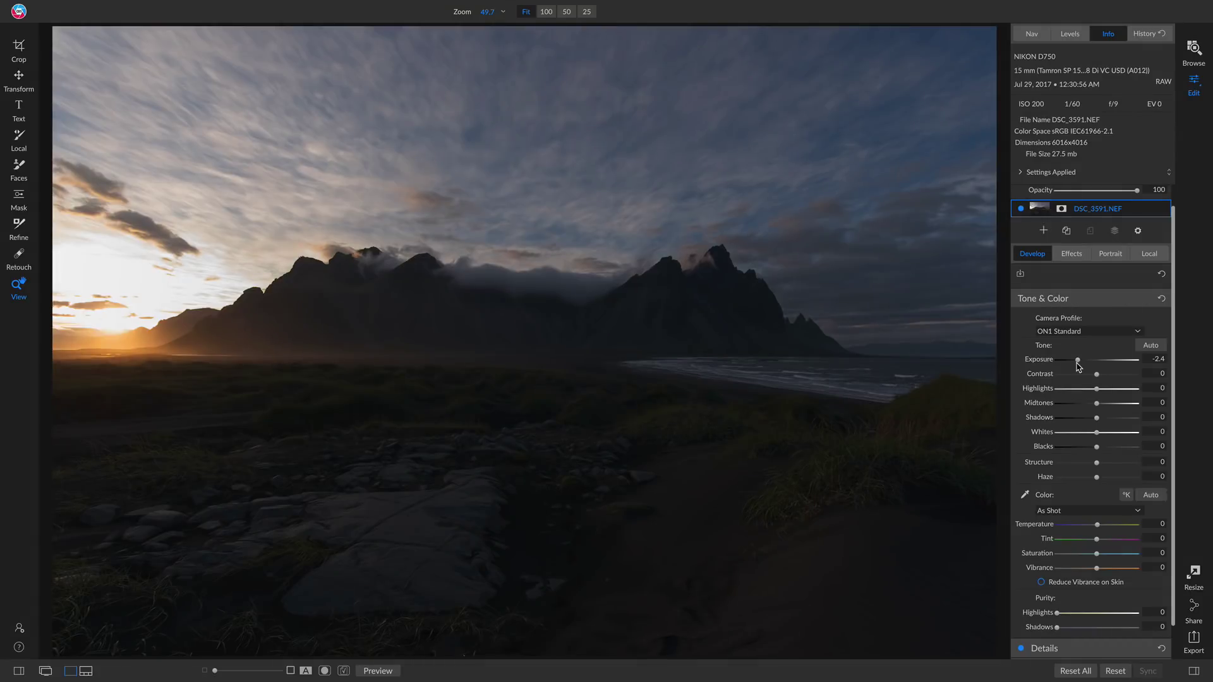
pyautogui.moveTo(1099, 424); pyautogui.dragTo(1147, 424)
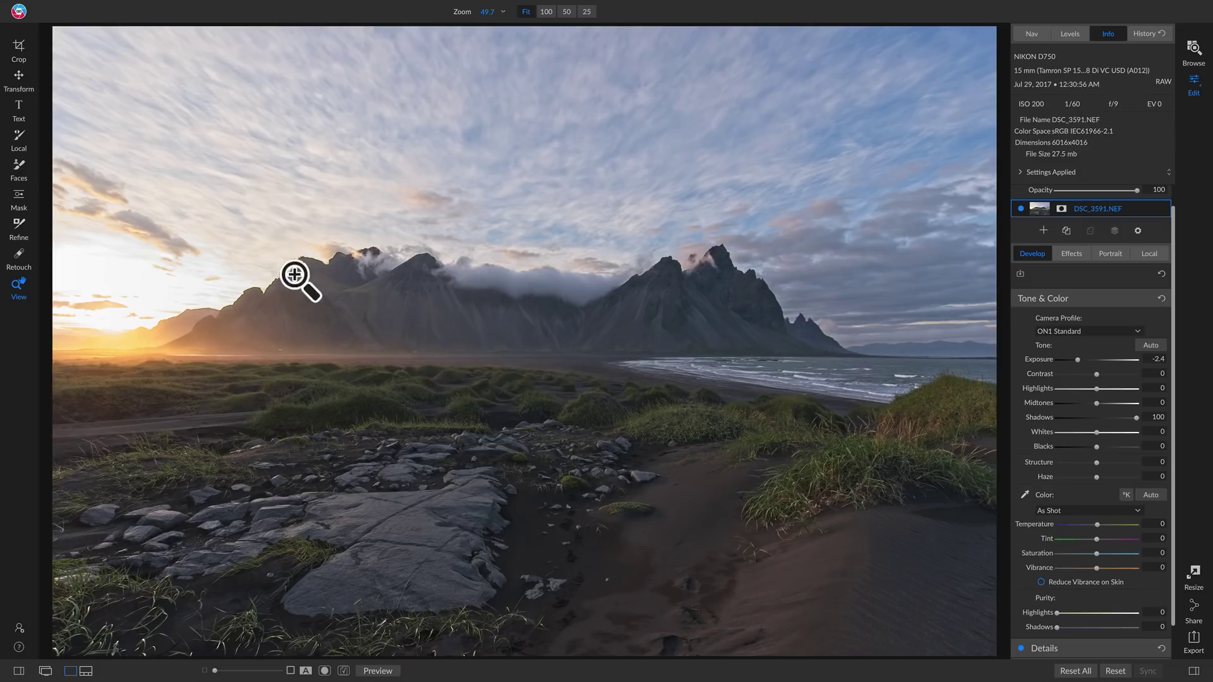
pyautogui.click(247, 293)
pyautogui.moveTo(250, 297); pyautogui.dragTo(322, 321)
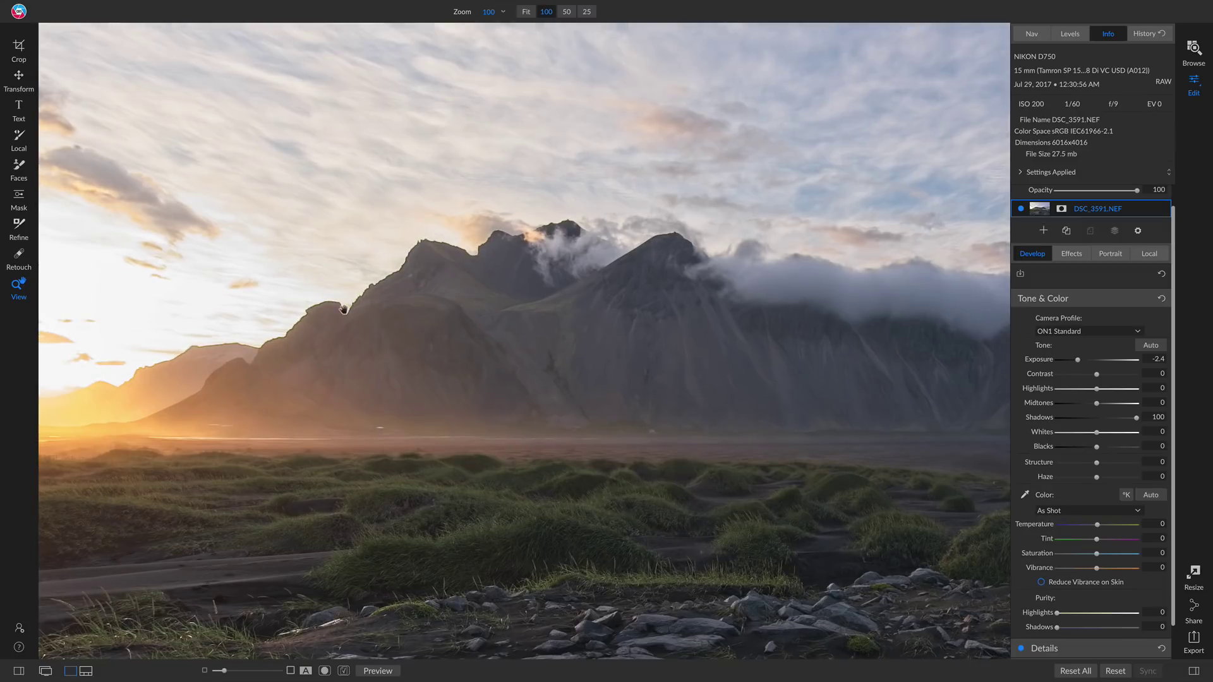
pyautogui.click(388, 274)
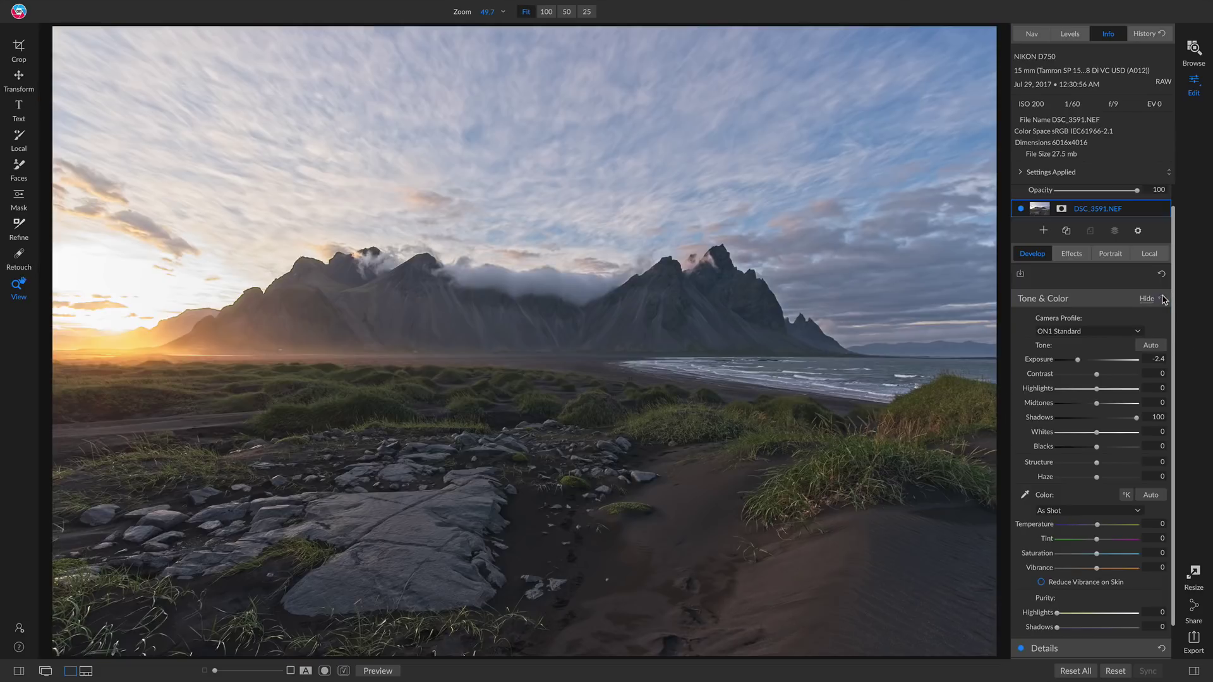
pyautogui.click(1162, 298)
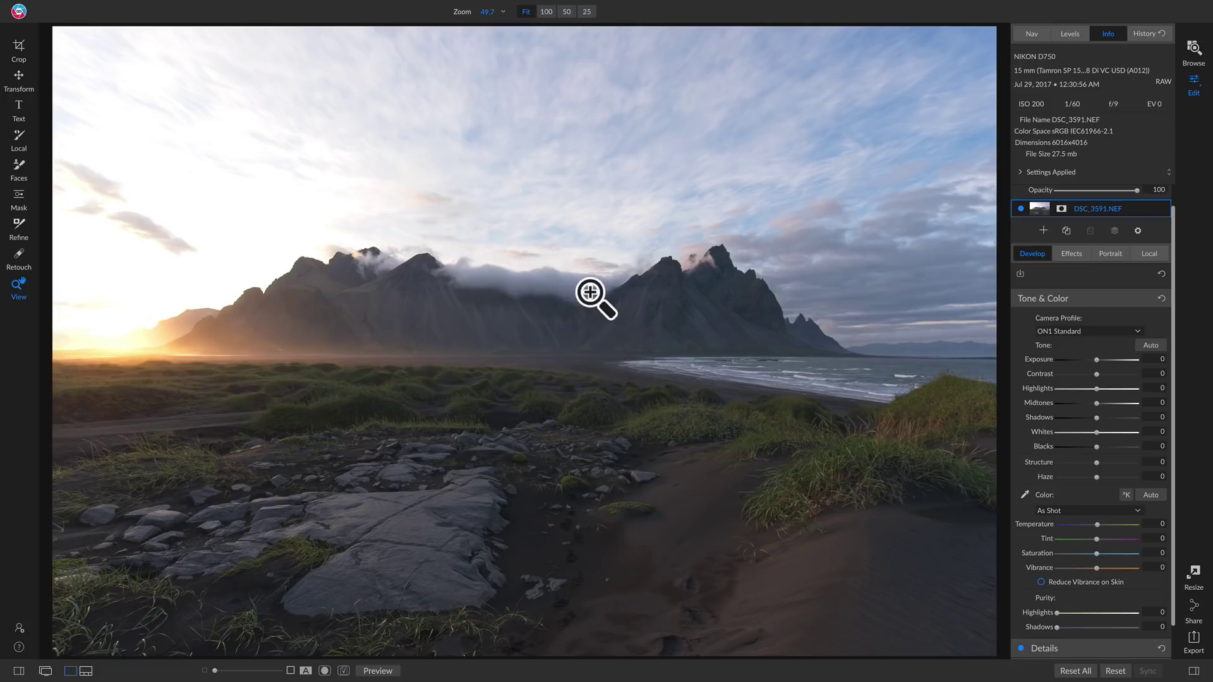
# - Start a local adjustment with the clipping overlay shown, and place a Linear Top gradient mask near the horizon
pyautogui.press('j')
pyautogui.press('j')
pyautogui.click(1149, 254)
pyautogui.press('j')
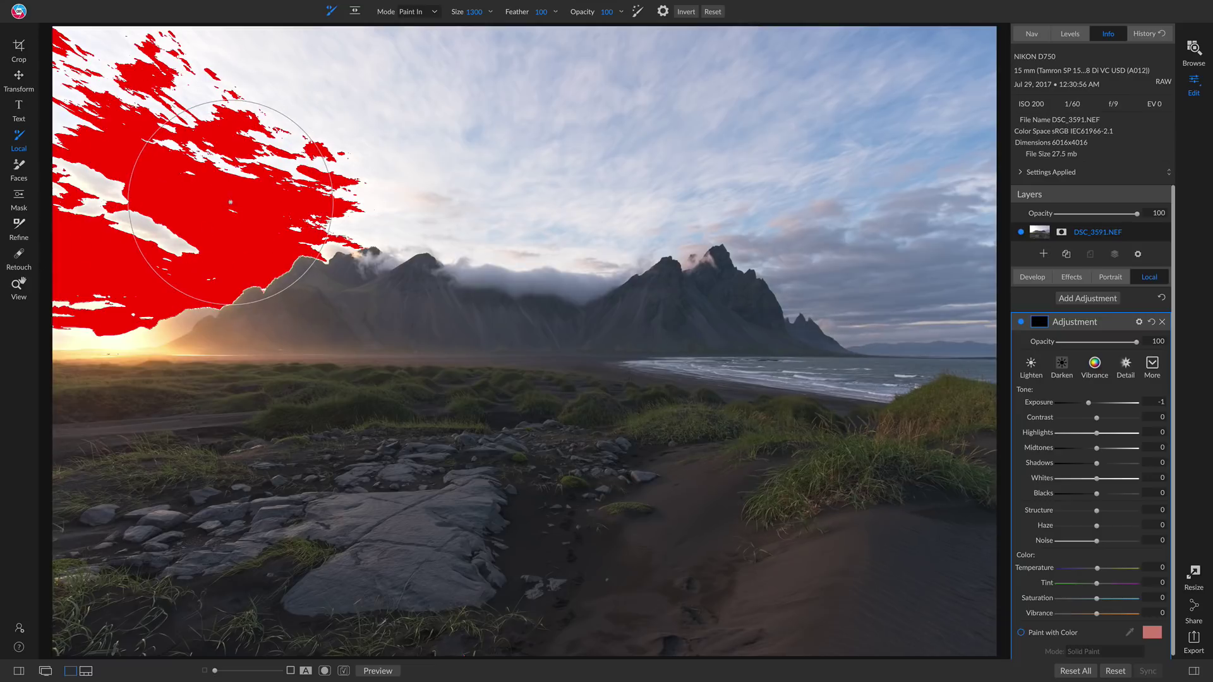
pyautogui.press('j')
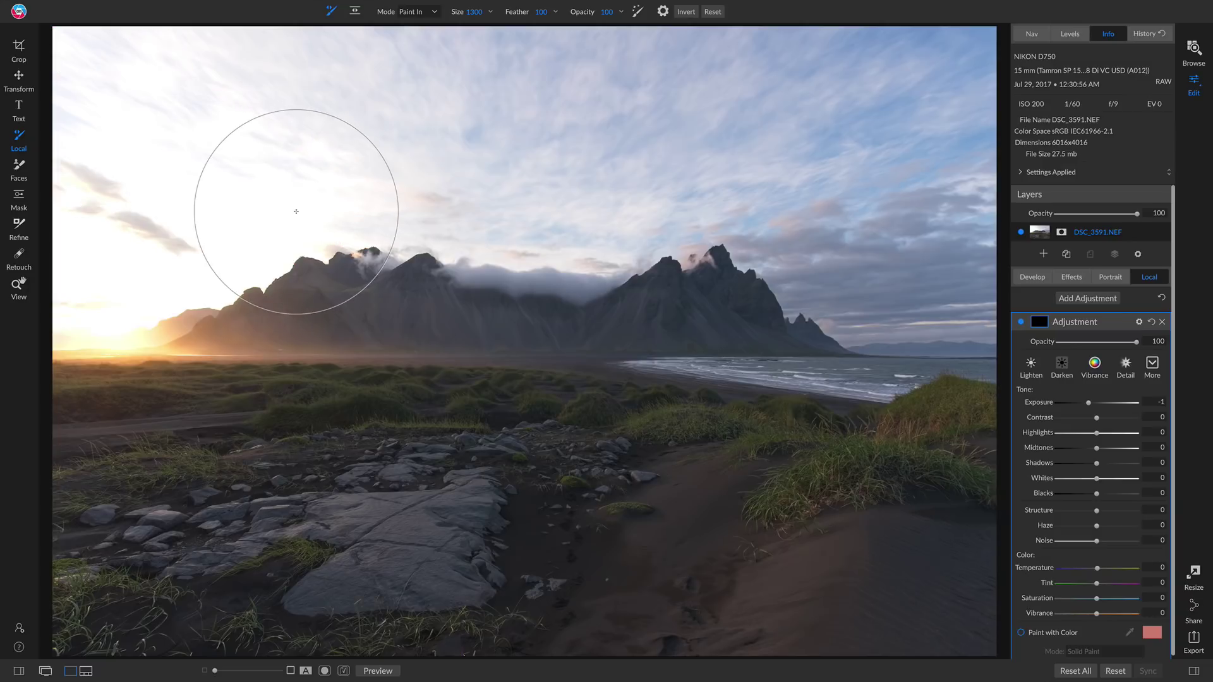
pyautogui.press('m')
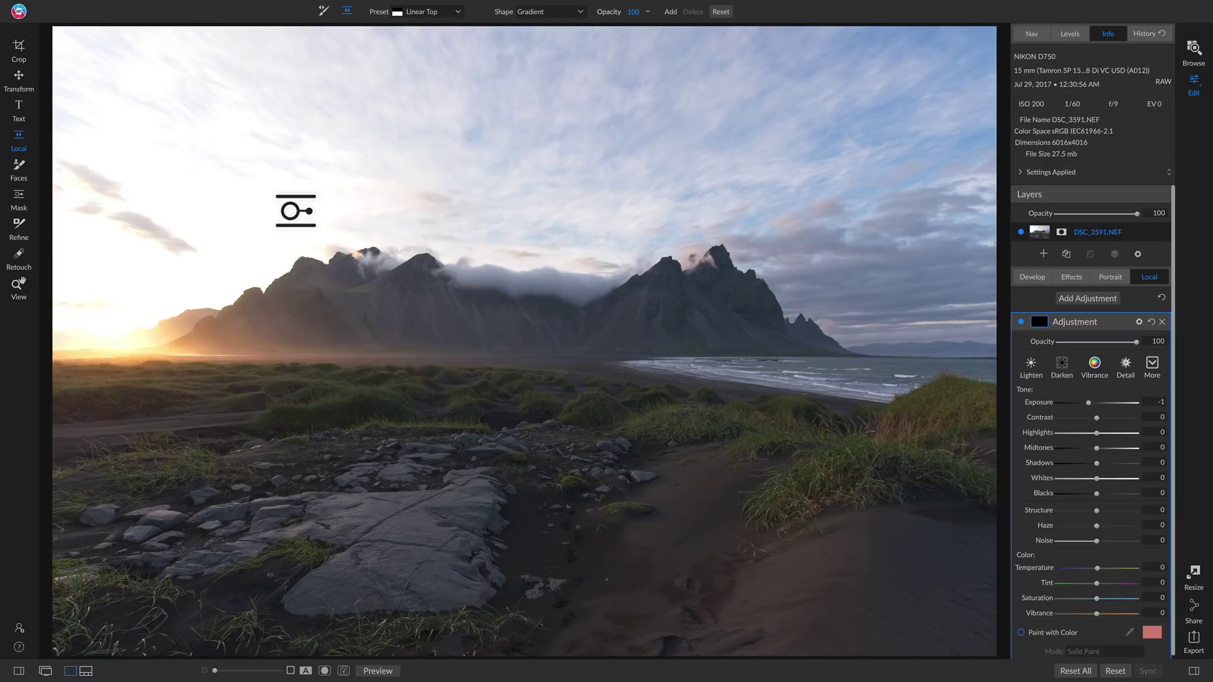
pyautogui.press('j')
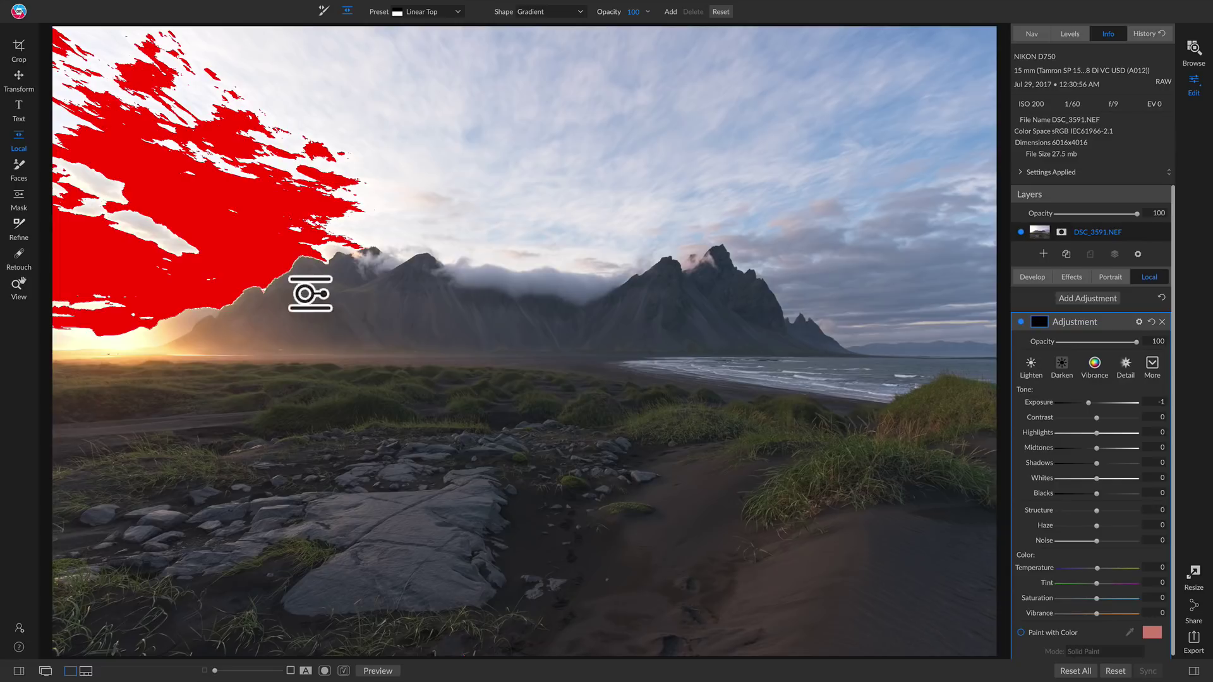
pyautogui.click(414, 346)
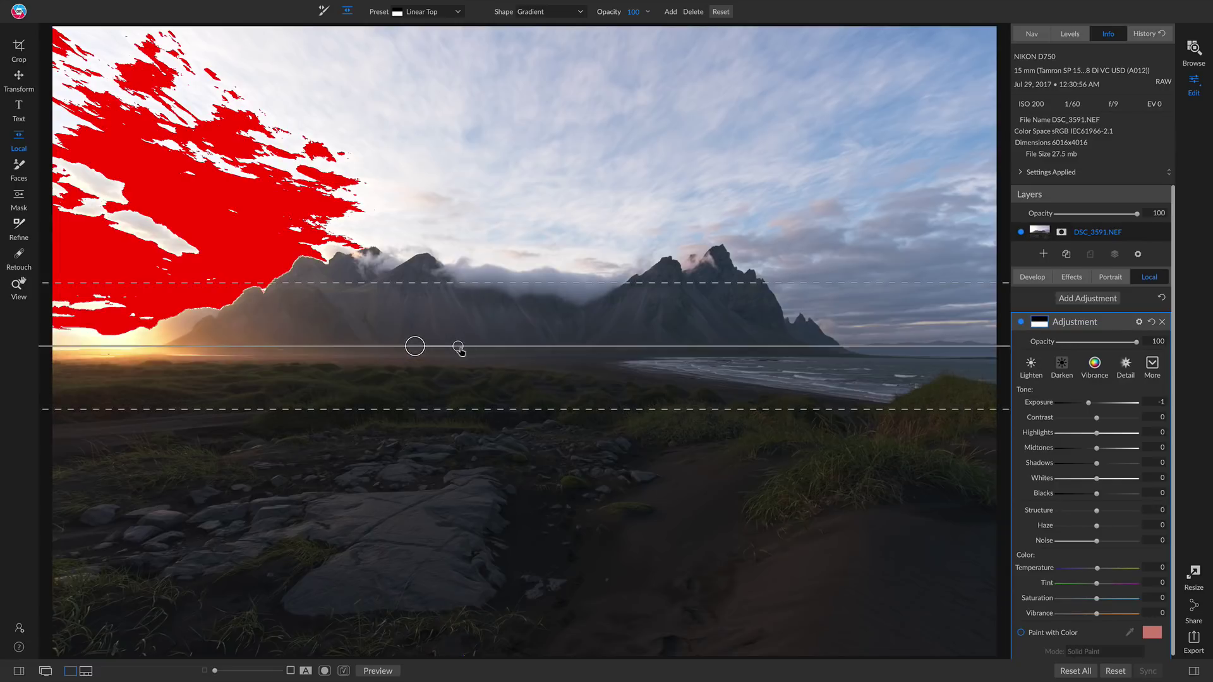
# - Angle the gradient diagonally towards the sunlit sky, widen its transition, centre it on the mountain slope near the sun, and hide the clipping overlay
pyautogui.moveTo(454, 346); pyautogui.dragTo(452, 325)
pyautogui.moveTo(373, 266); pyautogui.dragTo(359, 396)
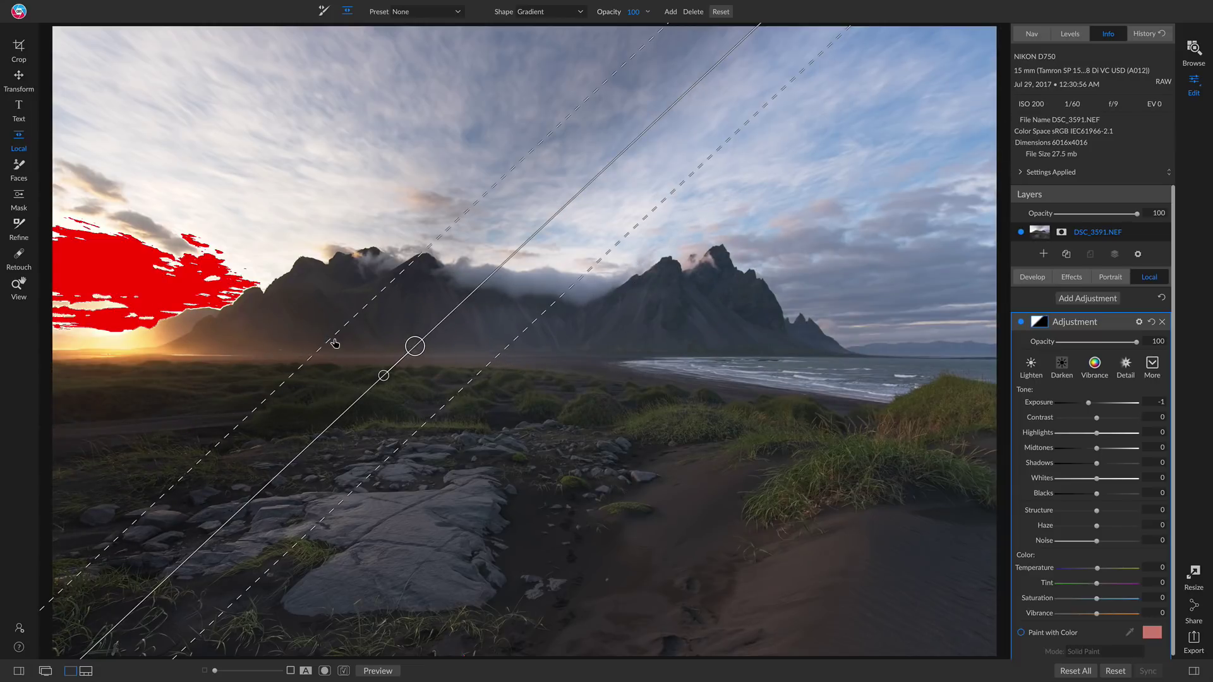
pyautogui.moveTo(335, 343); pyautogui.dragTo(280, 291)
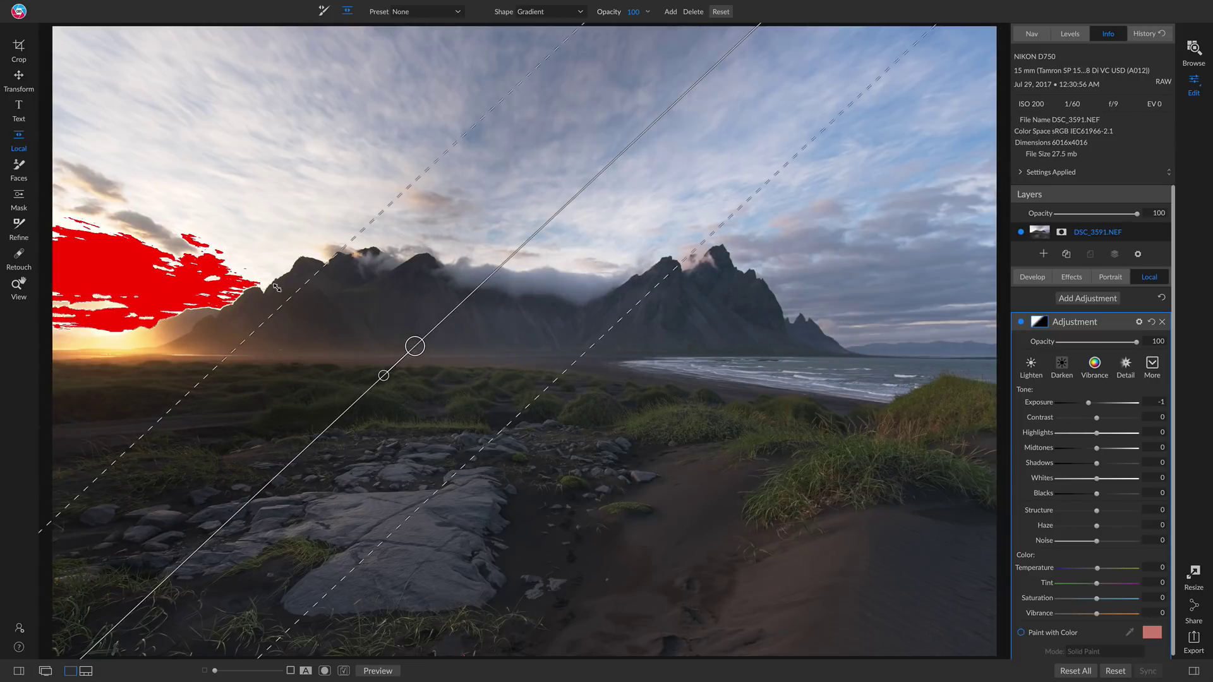
pyautogui.moveTo(416, 351); pyautogui.dragTo(276, 303)
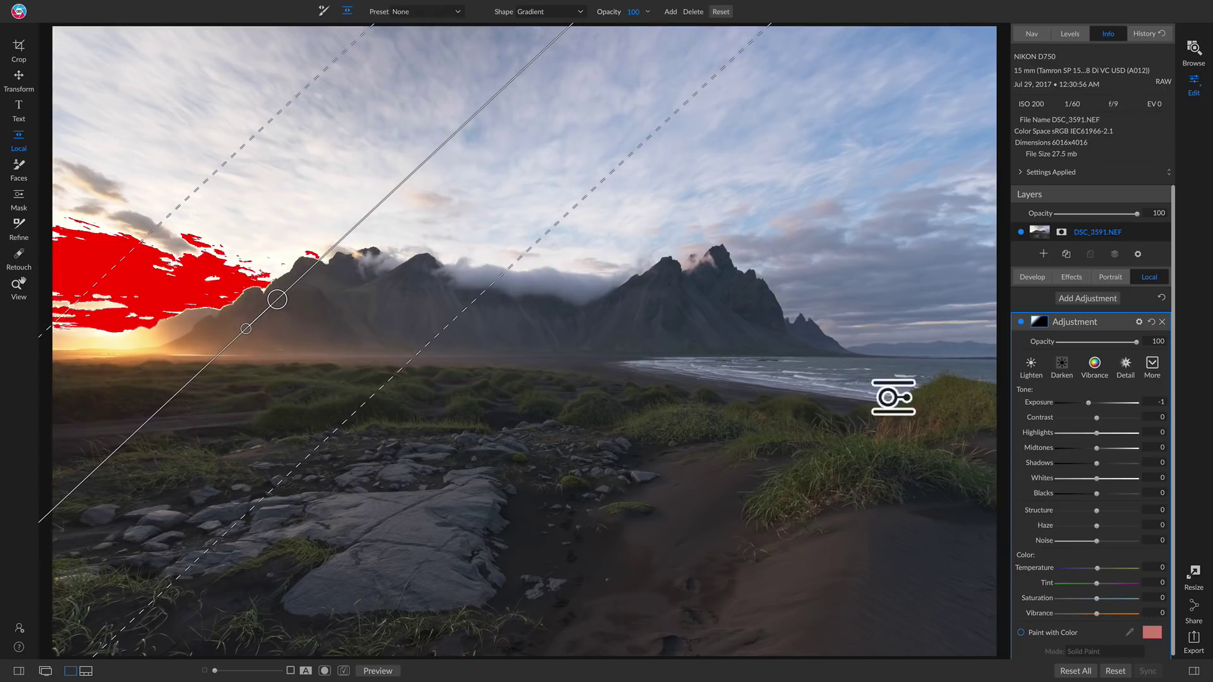
pyautogui.press('j')
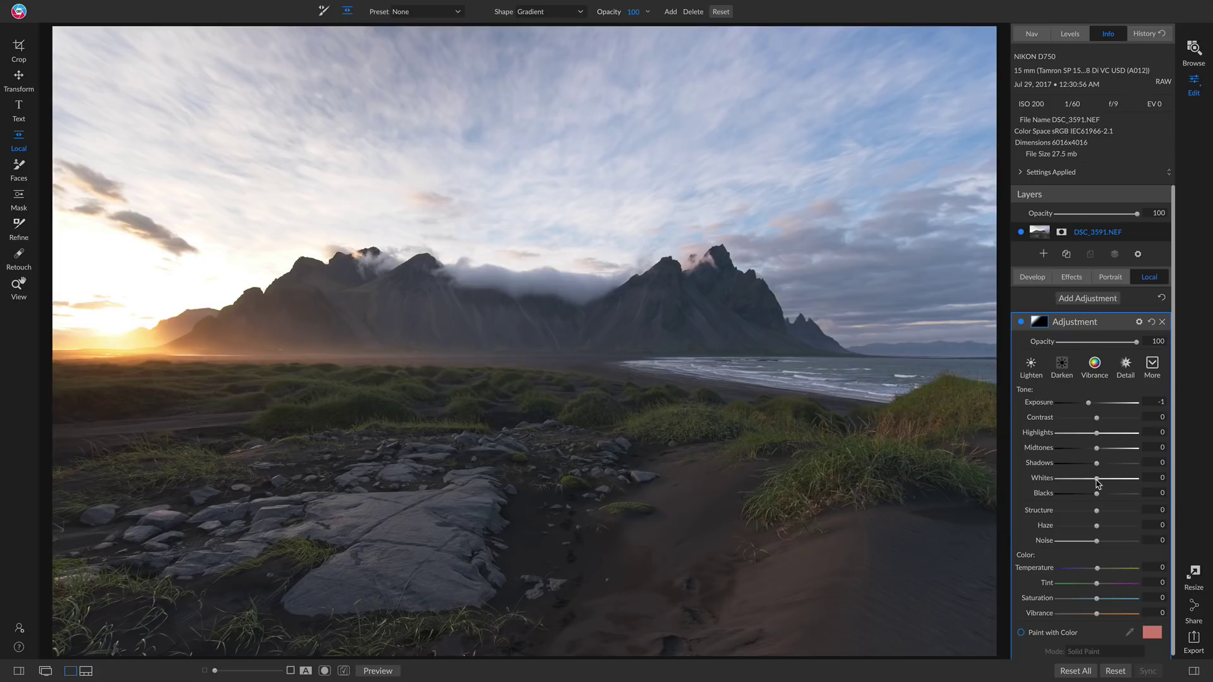
# - Set the gradient adjustment's whites to -53, and compare the photo with the adjustment off and on
pyautogui.moveTo(1098, 481)
pyautogui.mouseDown()
pyautogui.moveTo(1062, 487)
pyautogui.moveTo(1077, 483)
pyautogui.mouseUp()
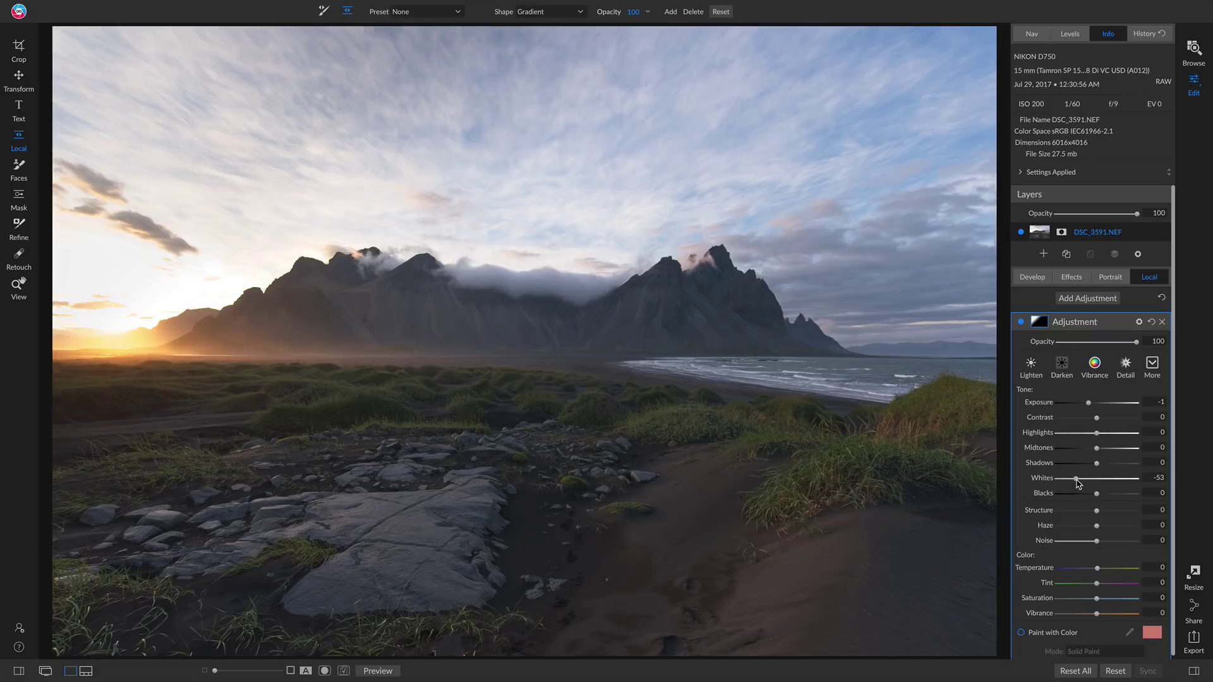
pyautogui.click(1020, 323)
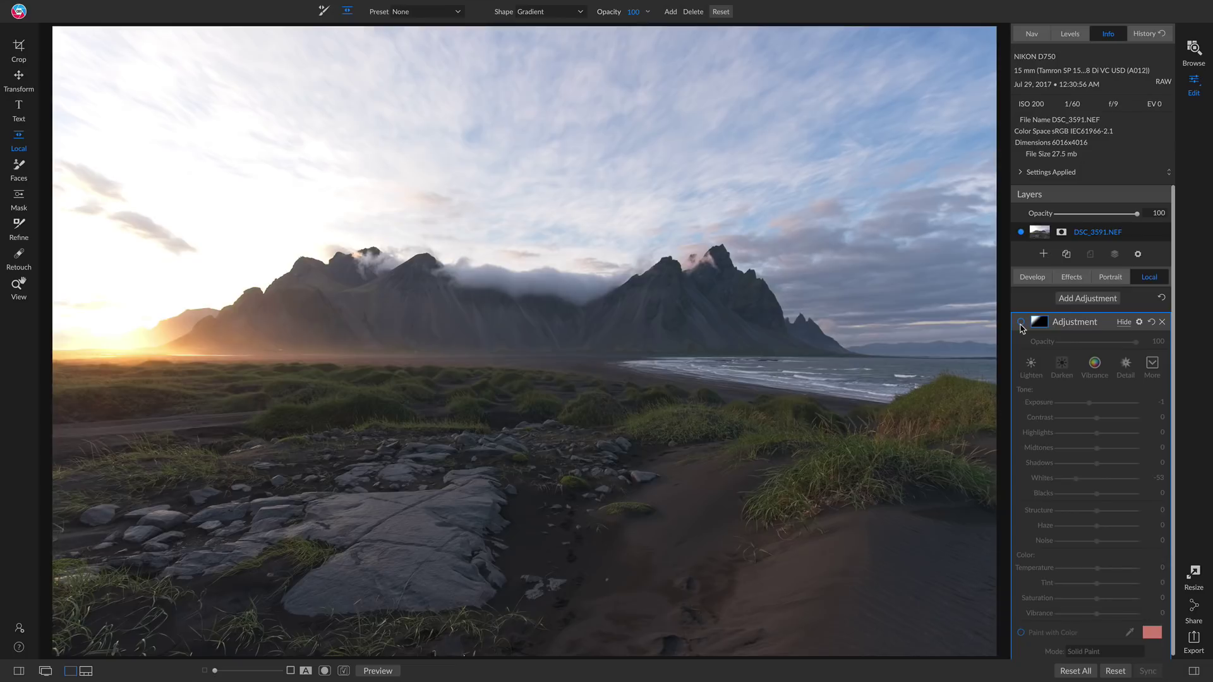
pyautogui.click(1020, 322)
pyautogui.click(1020, 322)
pyautogui.click(1020, 322)
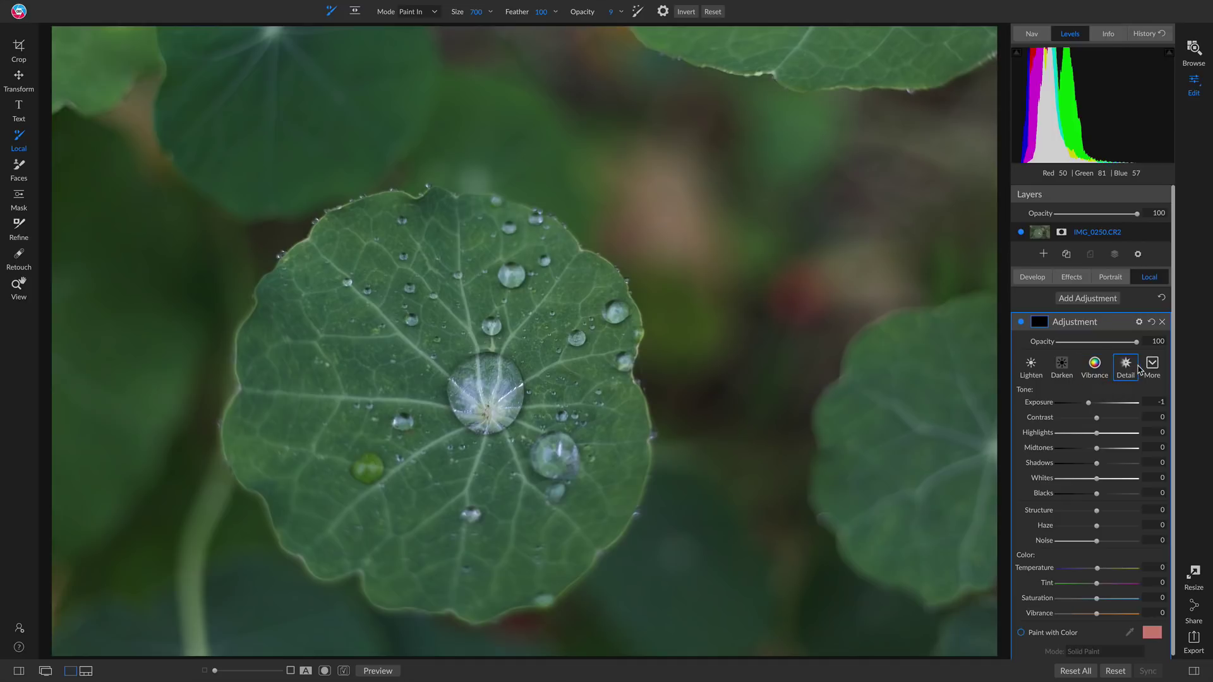
# - Apply the Detail preset to the leaf photo's local adjustment, and enlarge the brush to size 2500
pyautogui.moveTo(1092, 319)
pyautogui.click(1126, 368)
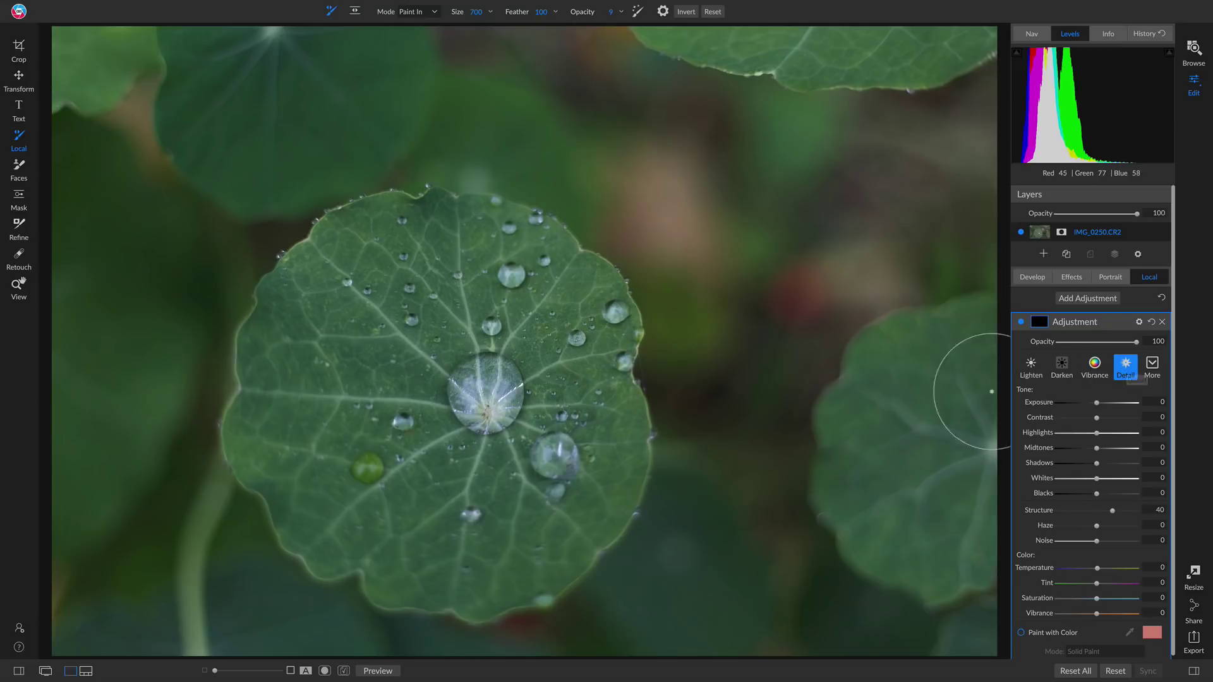
pyautogui.press(']')
pyautogui.press(']')
pyautogui.press(']')
pyautogui.press(']')
pyautogui.press(']')
pyautogui.press(']')
pyautogui.press(']')
pyautogui.press(']')
pyautogui.press(']')
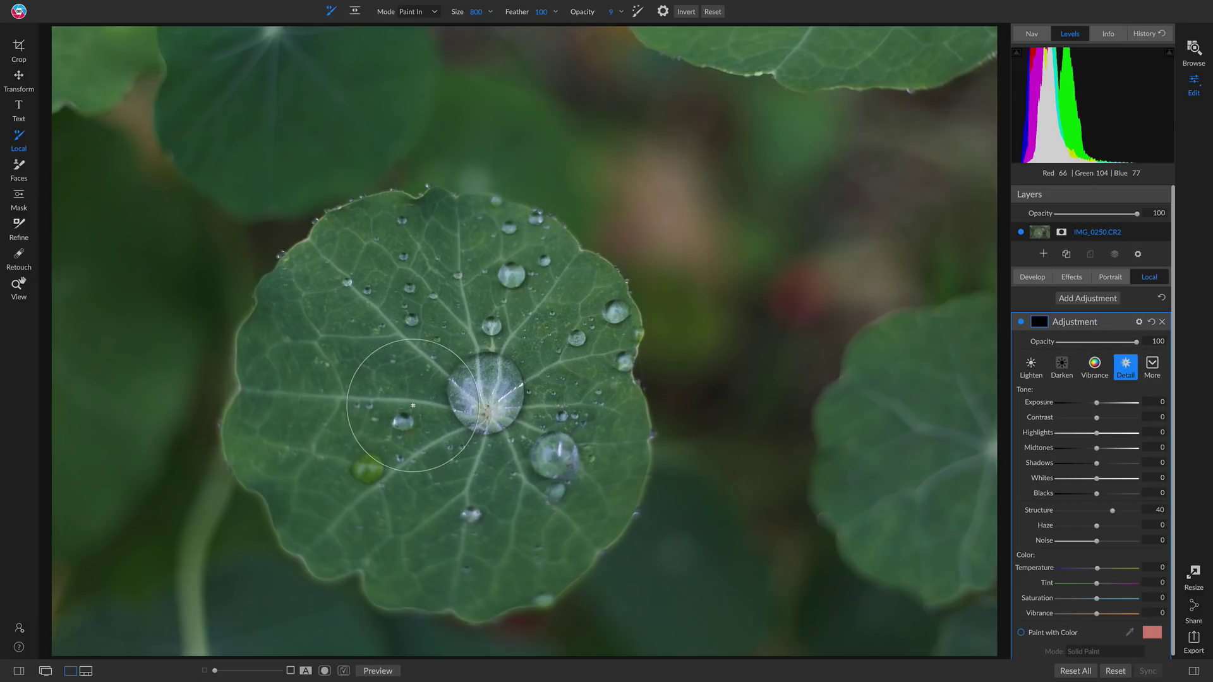
pyautogui.press(']')
pyautogui.press(']')
pyautogui.press(']')
pyautogui.press(']')
pyautogui.press(']')
pyautogui.press(']')
pyautogui.press(']')
pyautogui.press(']')
pyautogui.press(']')
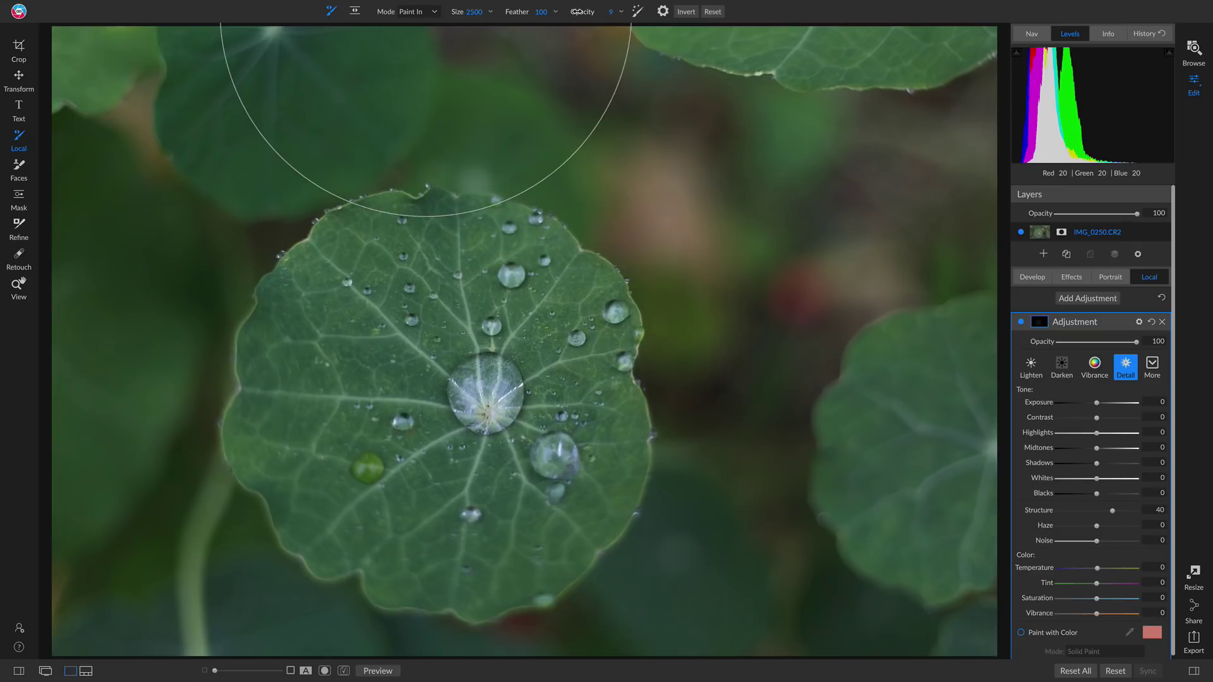
# - Set the brush opacity to 100, paint the detail over the leaf's centre, and compare with the adjustment off and on
pyautogui.moveTo(578, 12); pyautogui.dragTo(960, 20)
pyautogui.click(454, 399)
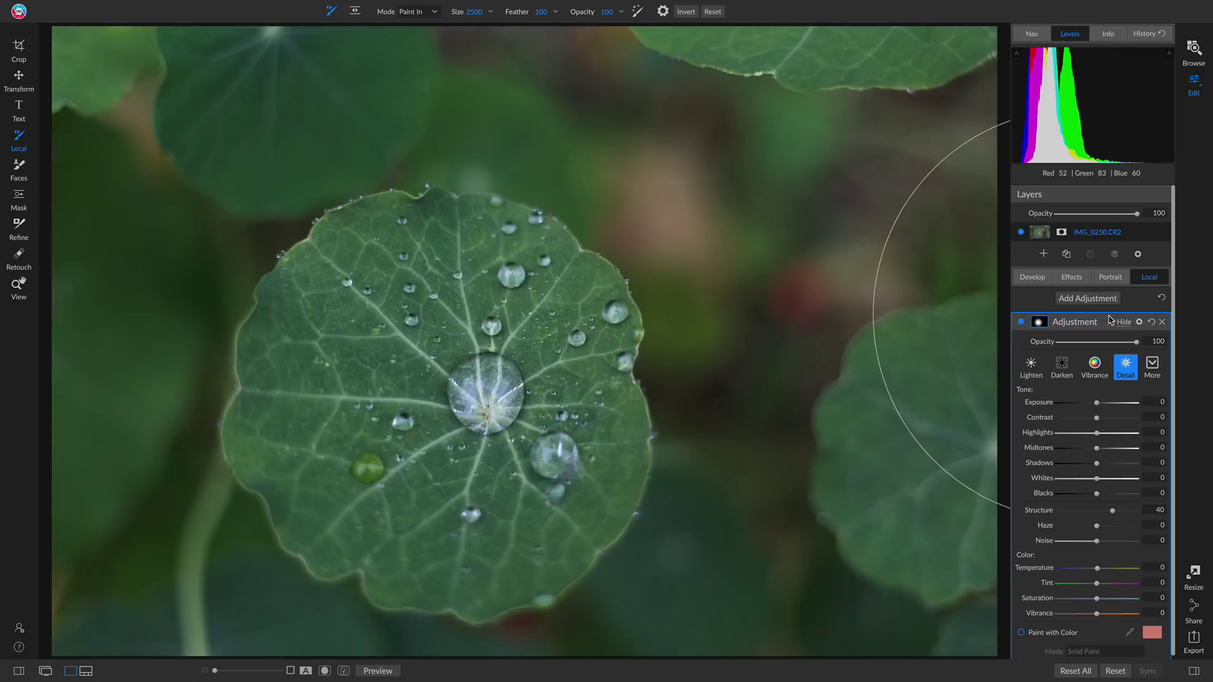
pyautogui.click(1021, 323)
pyautogui.click(1021, 324)
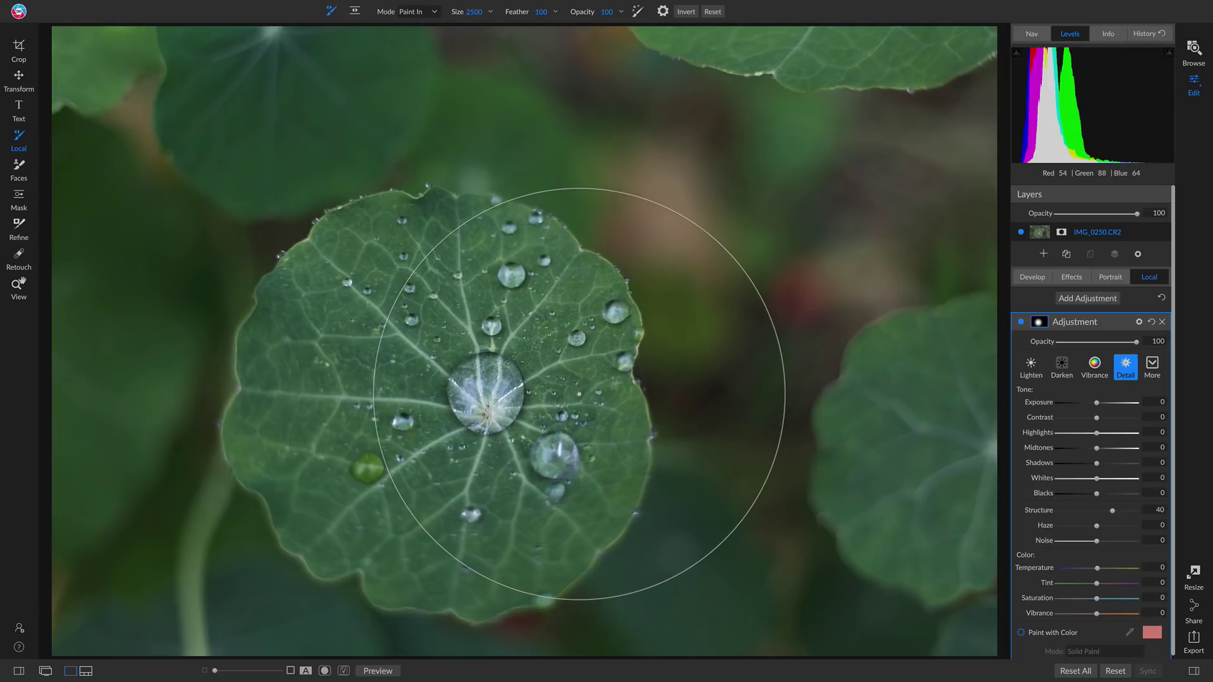
# - Replace the leaf adjustment with a new one using the Detail preset, and paint it once over the leaf's centre
pyautogui.click(1162, 323)
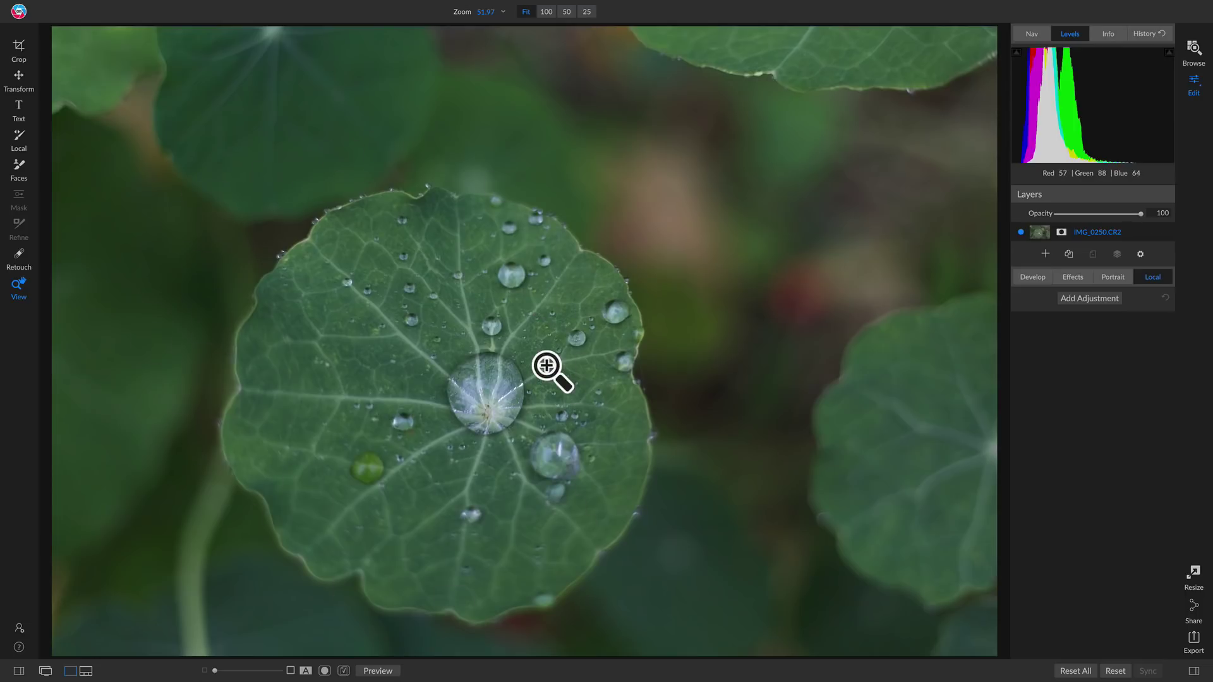
pyautogui.click(1109, 300)
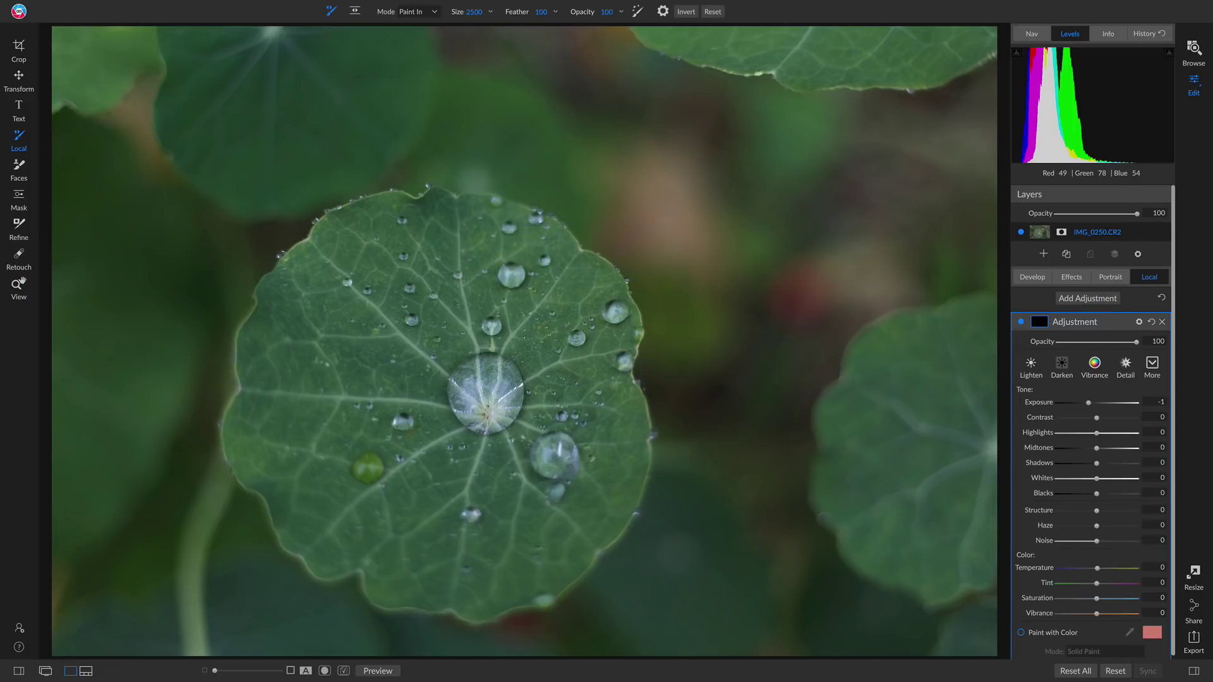
pyautogui.click(1125, 366)
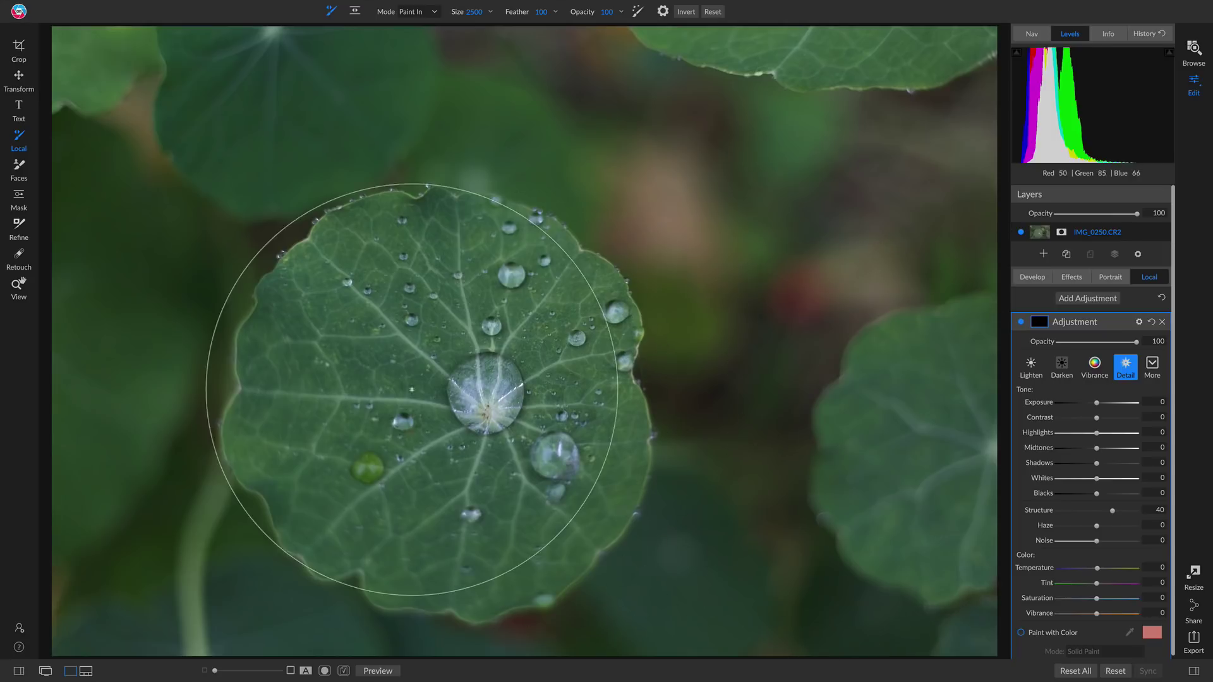
pyautogui.click(452, 396)
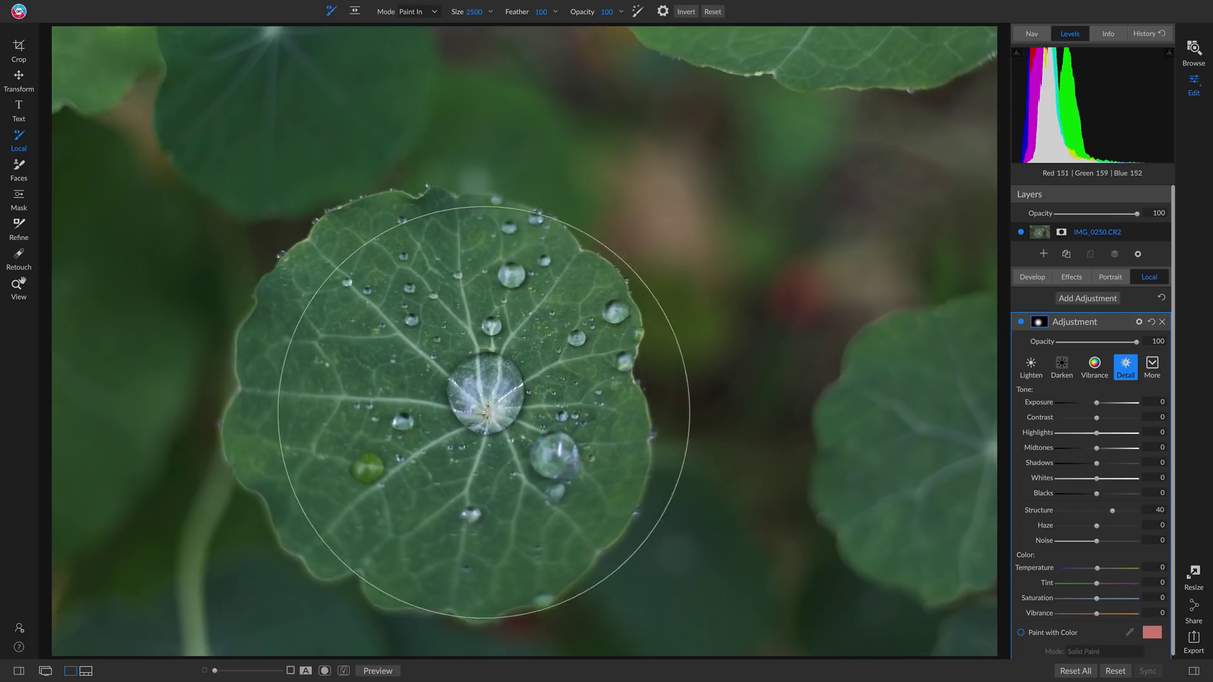
# - Switch to the masking bug with the Edges shape, and place it on the large water droplet at the leaf's centre
pyautogui.click(355, 10)
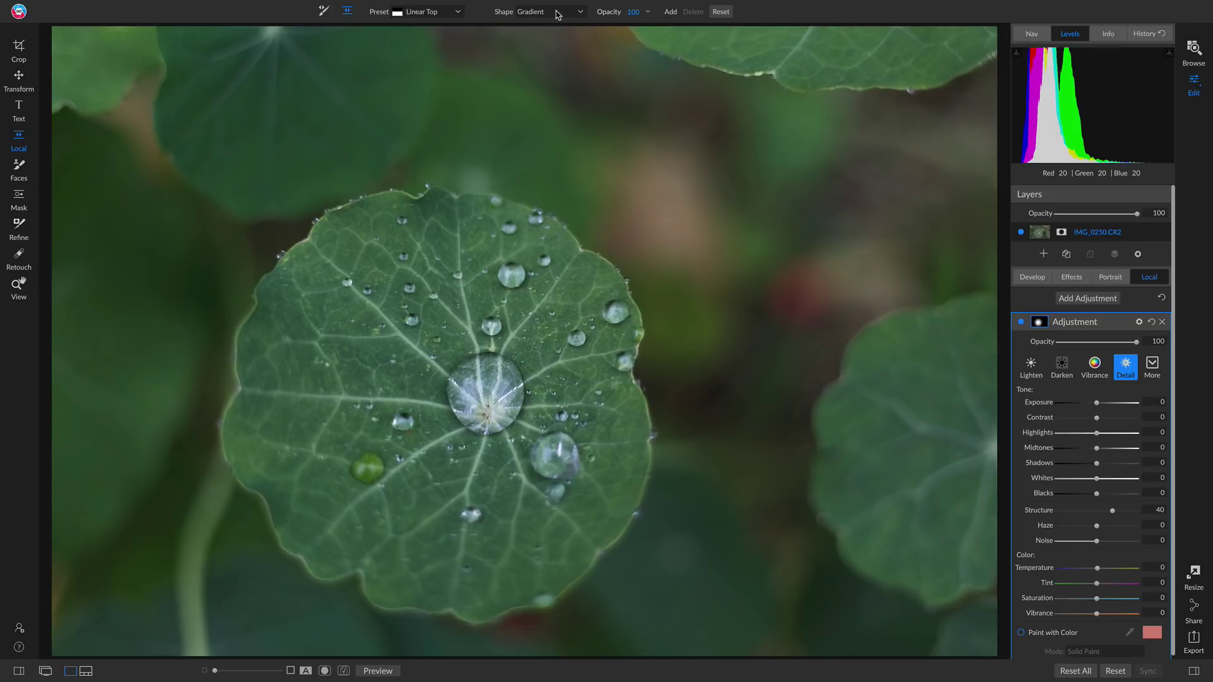
pyautogui.click(537, 13)
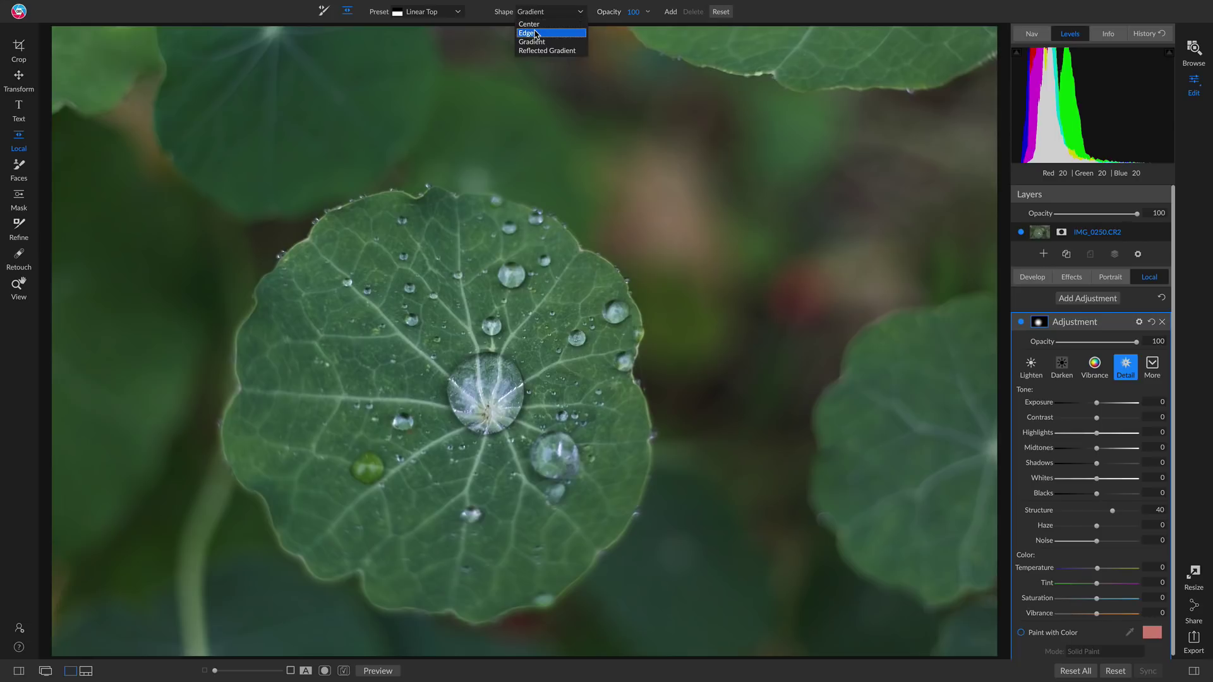
pyautogui.click(536, 34)
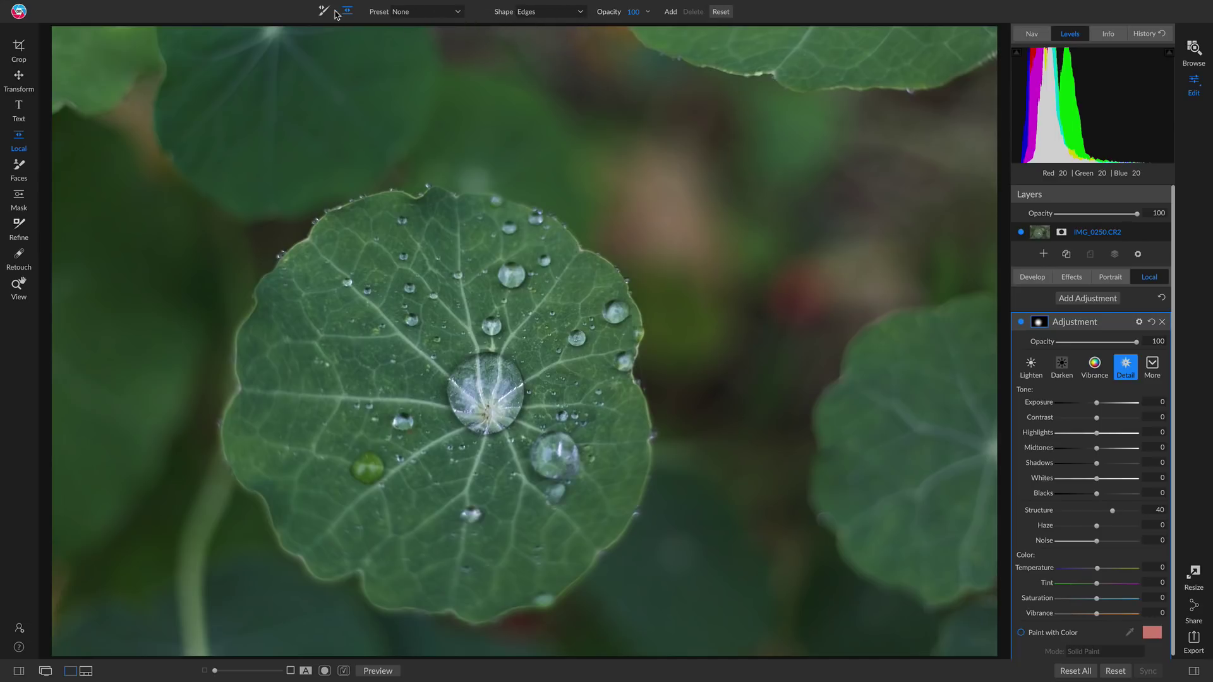
pyautogui.click(558, 12)
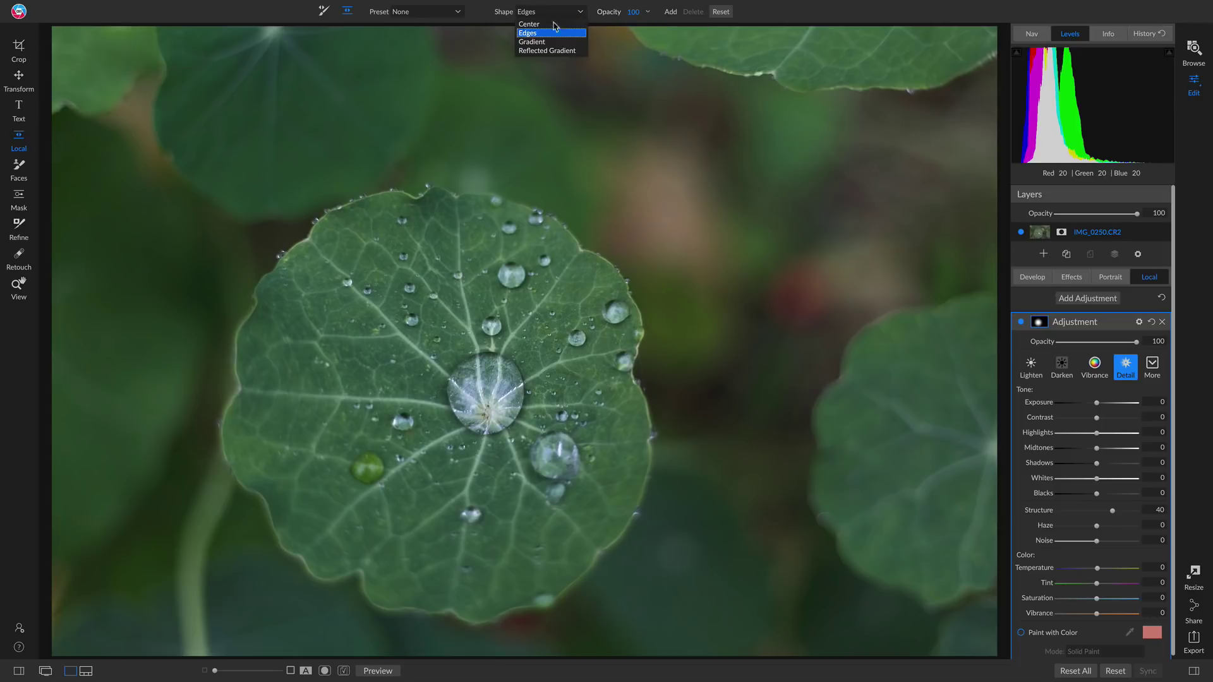
pyautogui.click(487, 418)
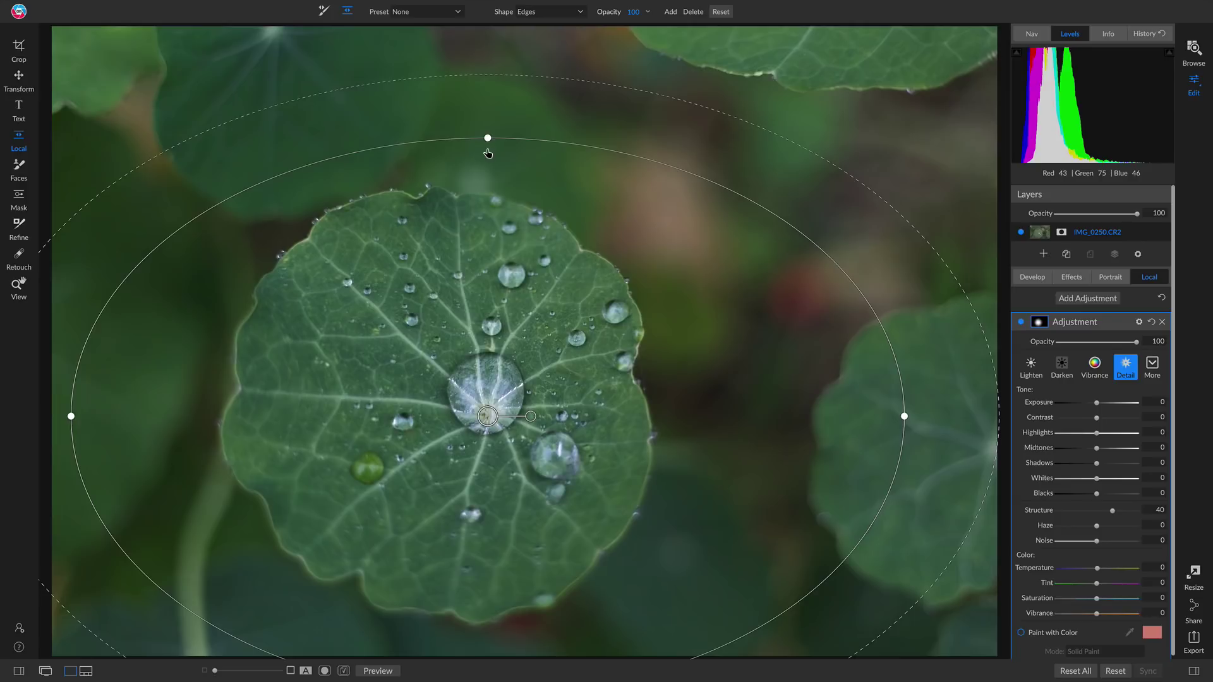
# - Reshape the masking bug from a wide ellipse to match the leaf's outline, and centre it over the leaf
pyautogui.moveTo(487, 153); pyautogui.dragTo(487, 205)
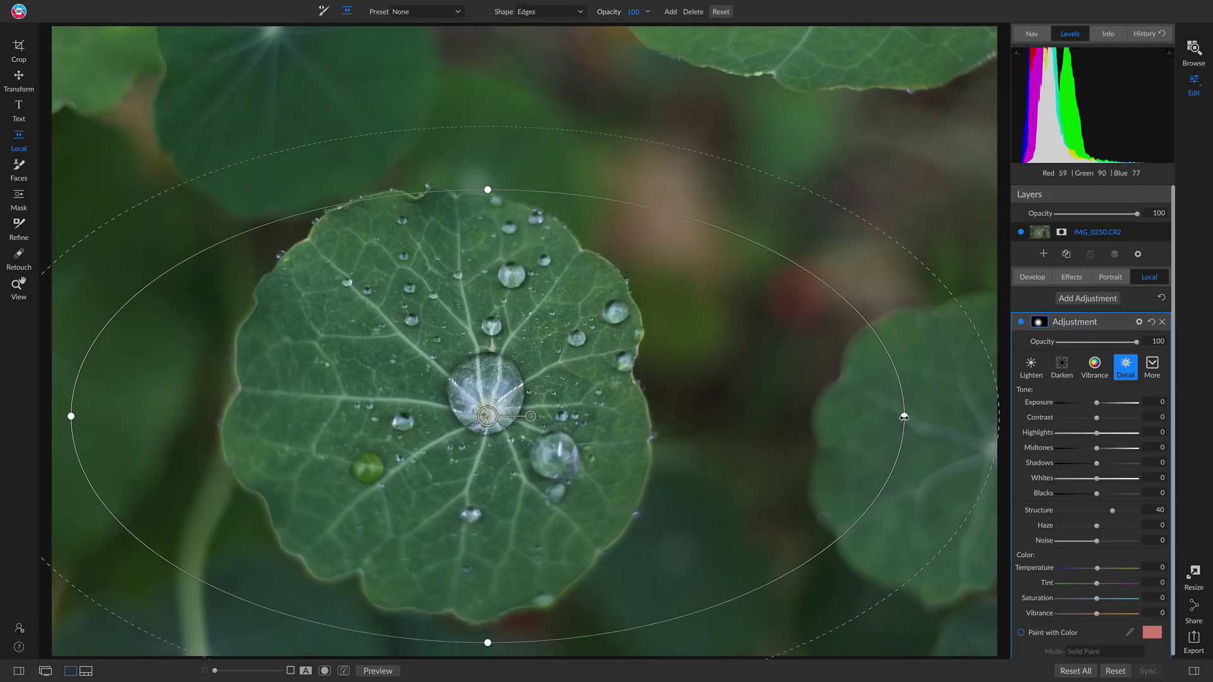
pyautogui.moveTo(904, 416); pyautogui.dragTo(671, 420)
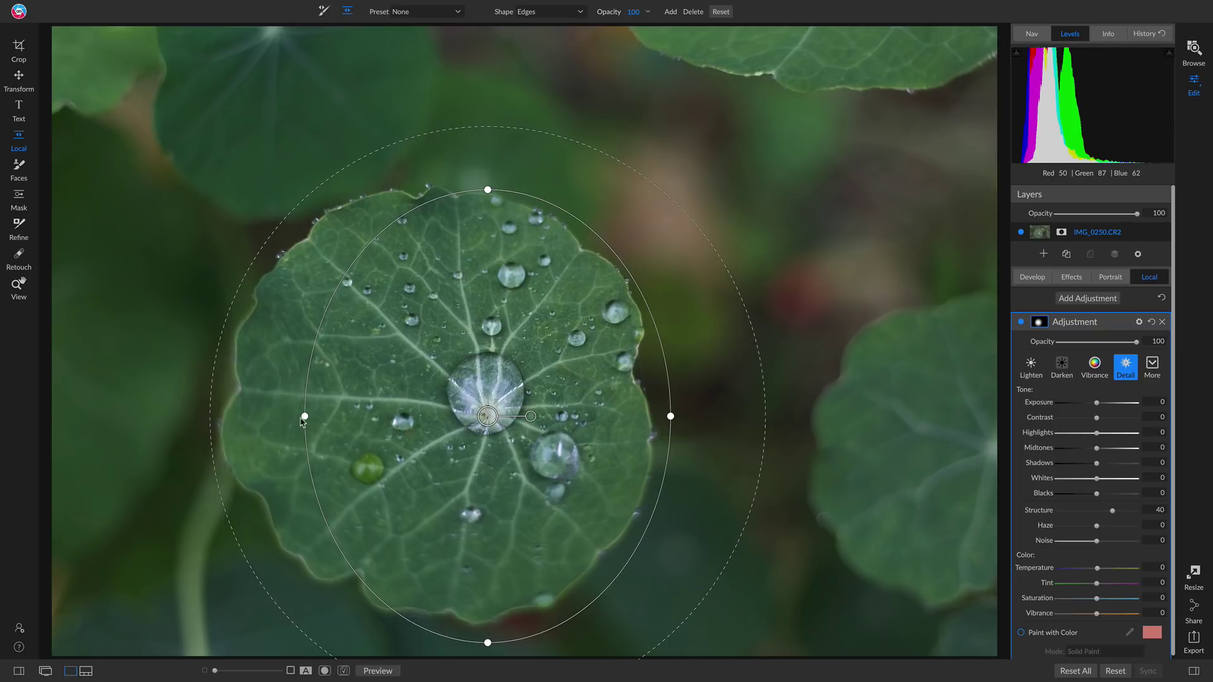
pyautogui.moveTo(303, 417); pyautogui.dragTo(266, 418)
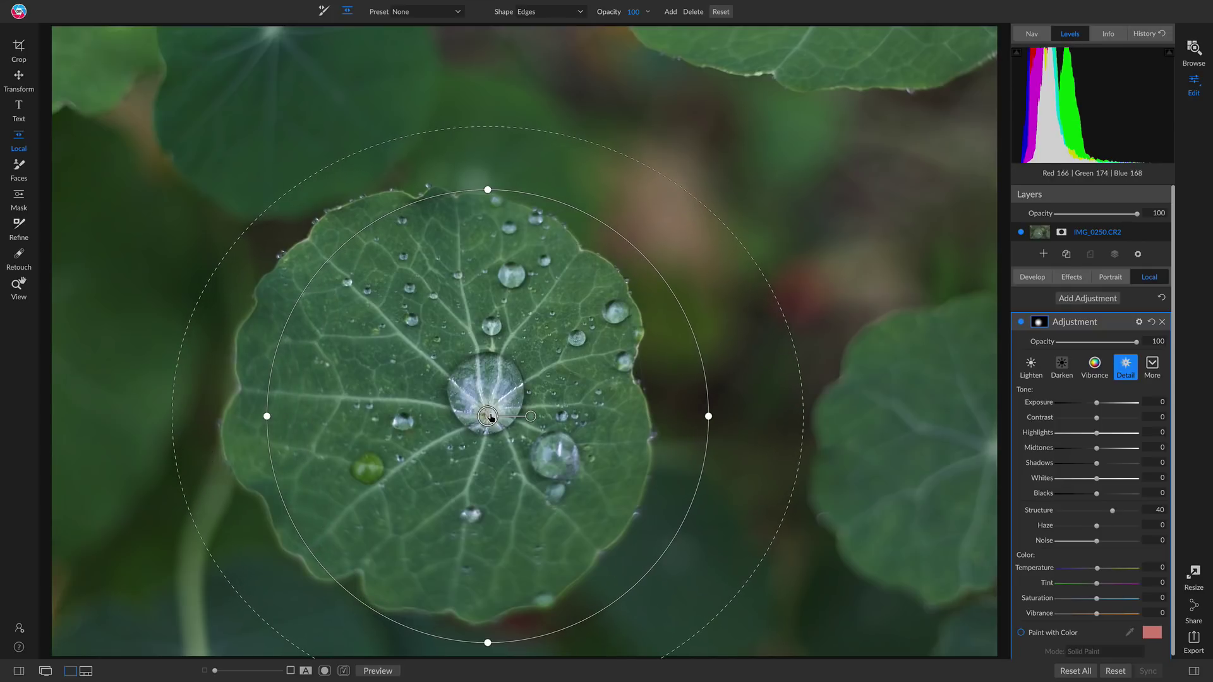
pyautogui.moveTo(490, 417); pyautogui.dragTo(442, 397)
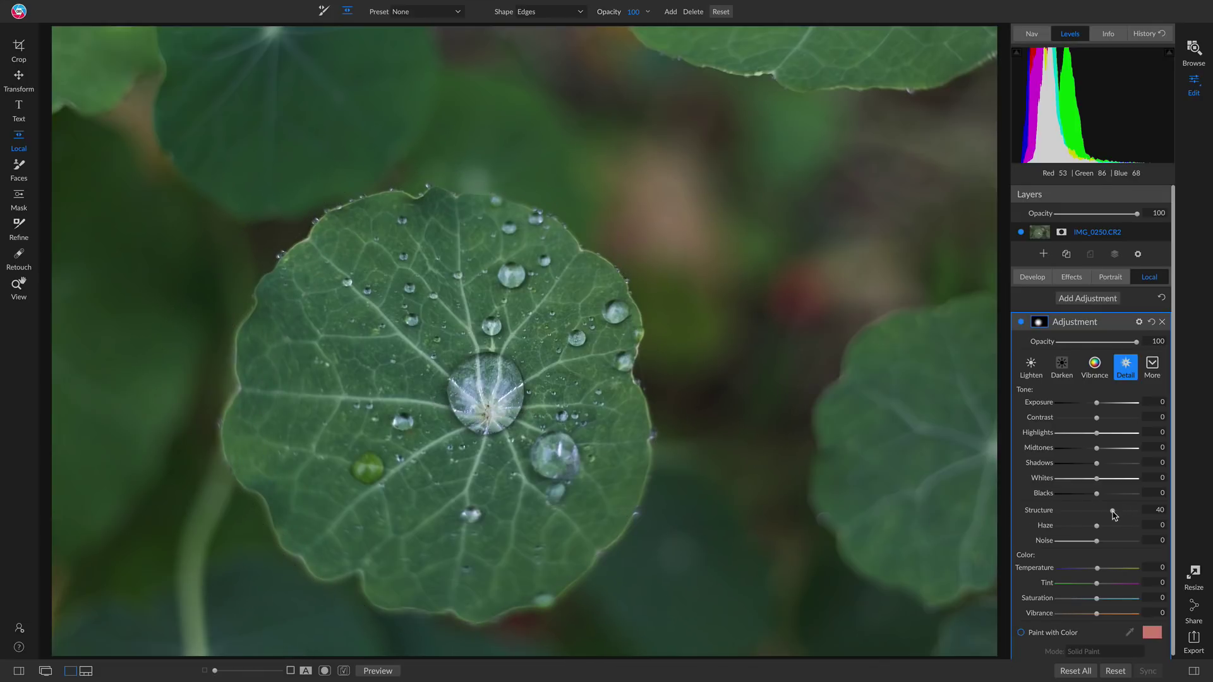
# - Widen the leaf mask's feather, and set its adjustment to Structure 72, Exposure 0.45, Contrast 32, Whites -24 and Blacks -13
pyautogui.moveTo(1113, 515); pyautogui.dragTo(1125, 515)
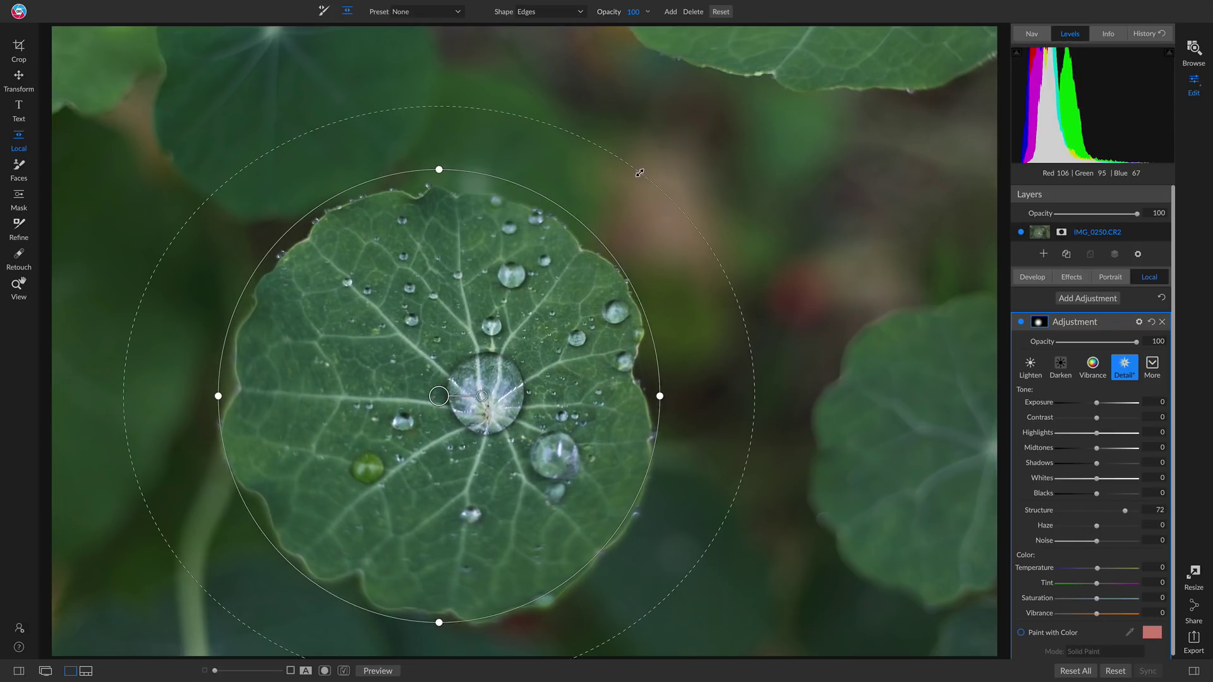
pyautogui.moveTo(640, 172); pyautogui.dragTo(751, 138)
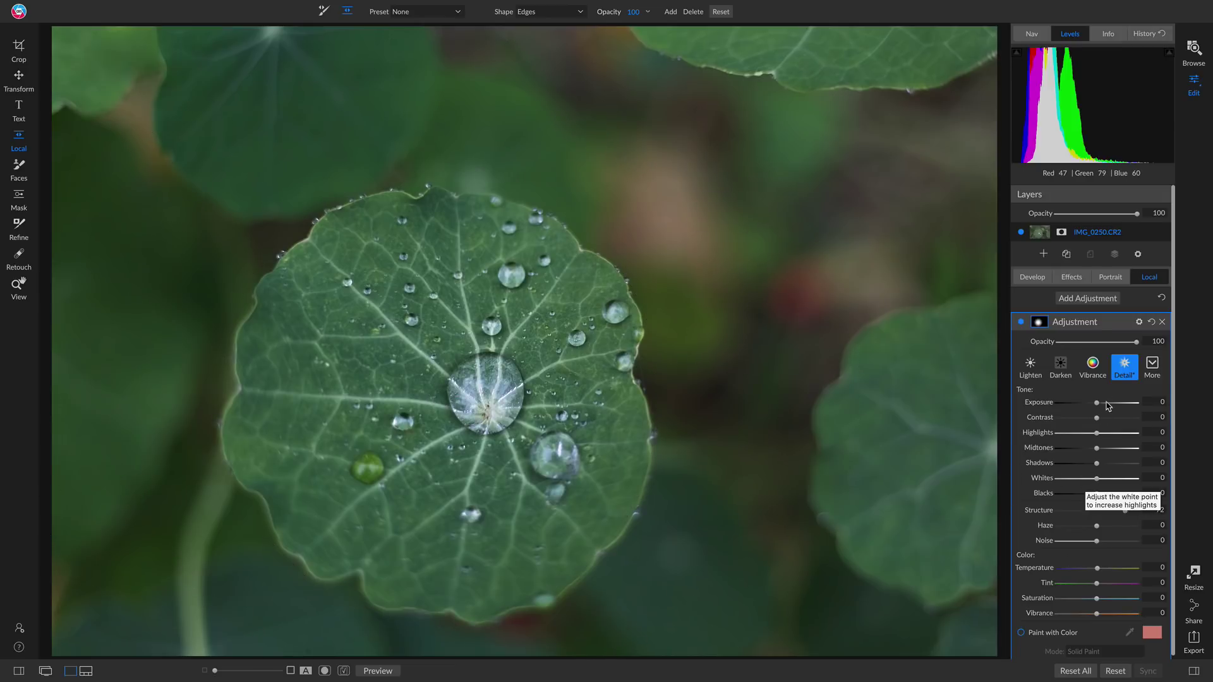
pyautogui.moveTo(1097, 403); pyautogui.dragTo(1101, 407)
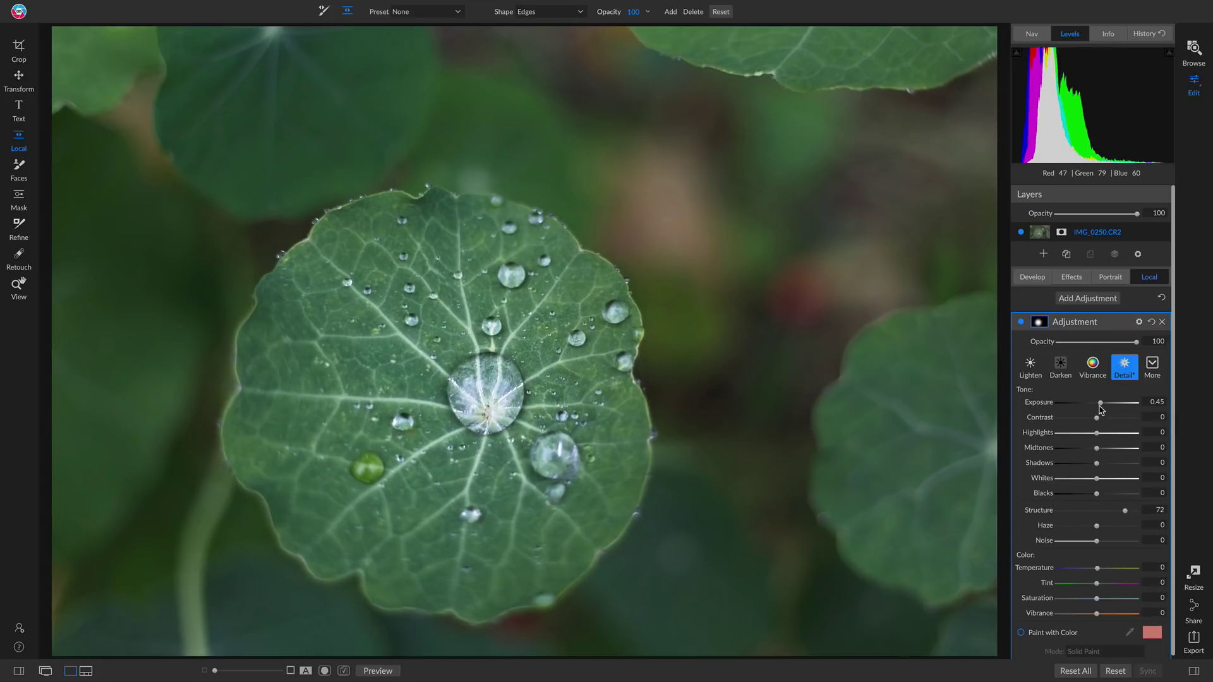
pyautogui.moveTo(1098, 418); pyautogui.dragTo(1110, 420)
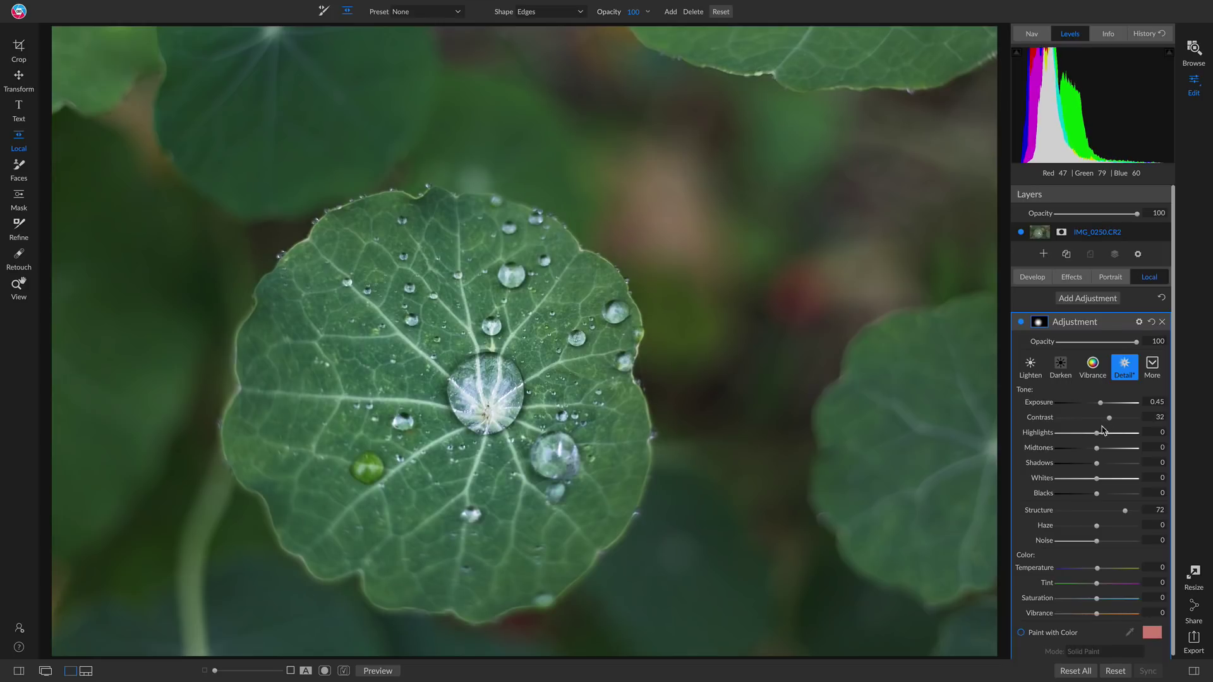
pyautogui.moveTo(1097, 480); pyautogui.dragTo(1091, 500)
# - Open the leaf adjustment's mask options and inspect the mask in black and white, returning to the photo
pyautogui.click(1044, 324)
pyautogui.click(1113, 381)
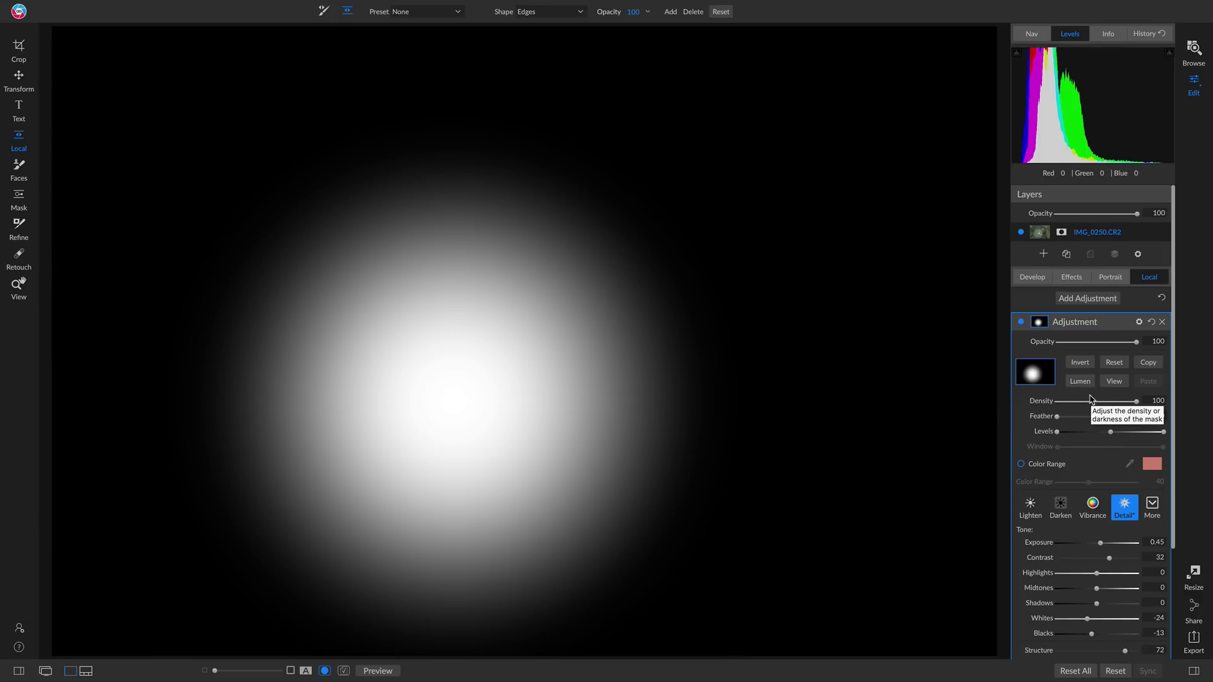
pyautogui.click(1115, 382)
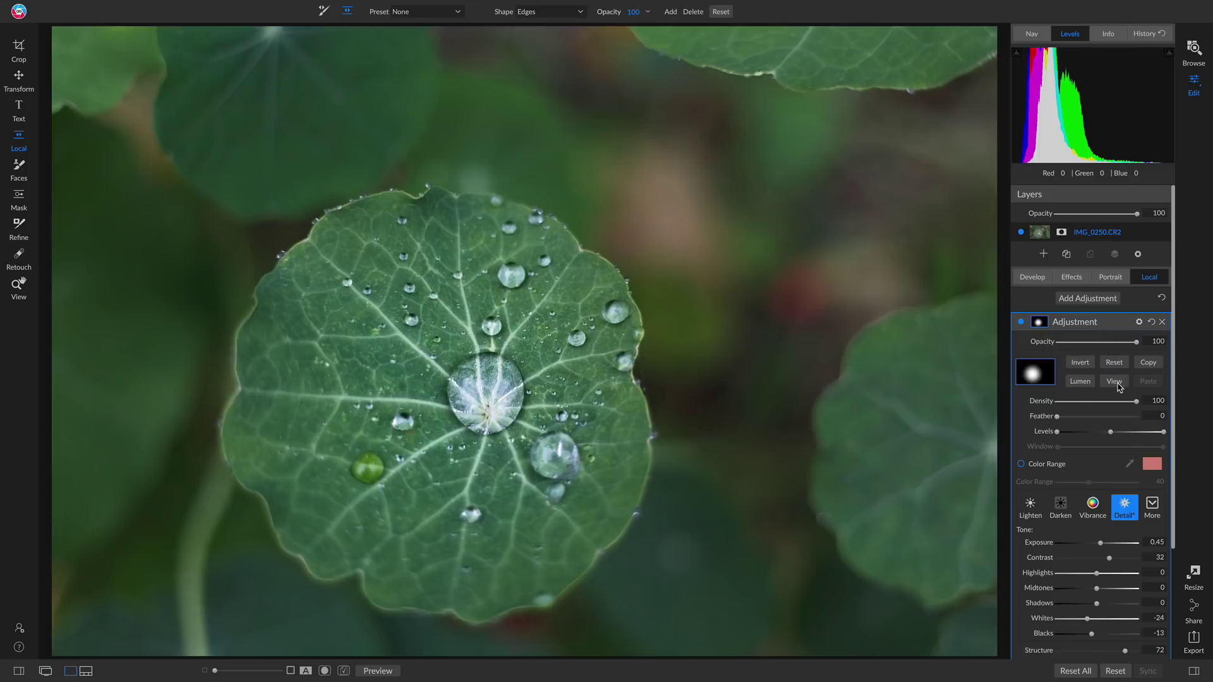
# - Warm the leaf adjustment with Temperature 2, and compare the edited photo with the original
pyautogui.scroll(-5, 1045, 455)
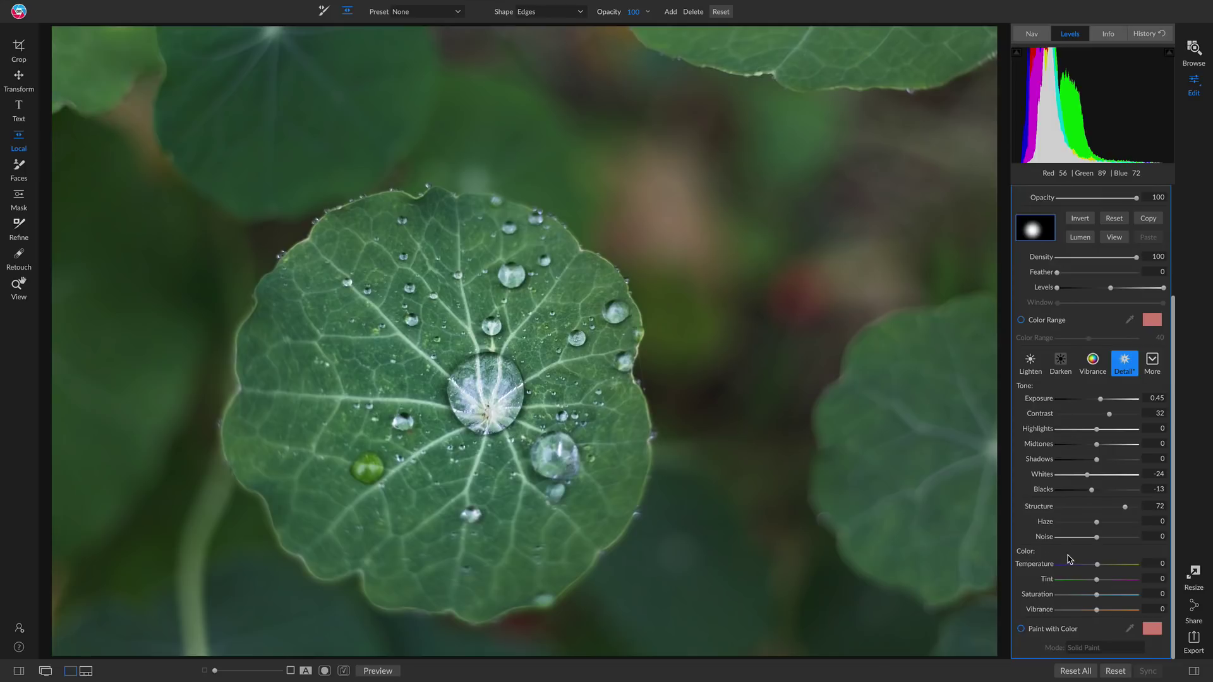
pyautogui.moveTo(1097, 564); pyautogui.dragTo(1099, 571)
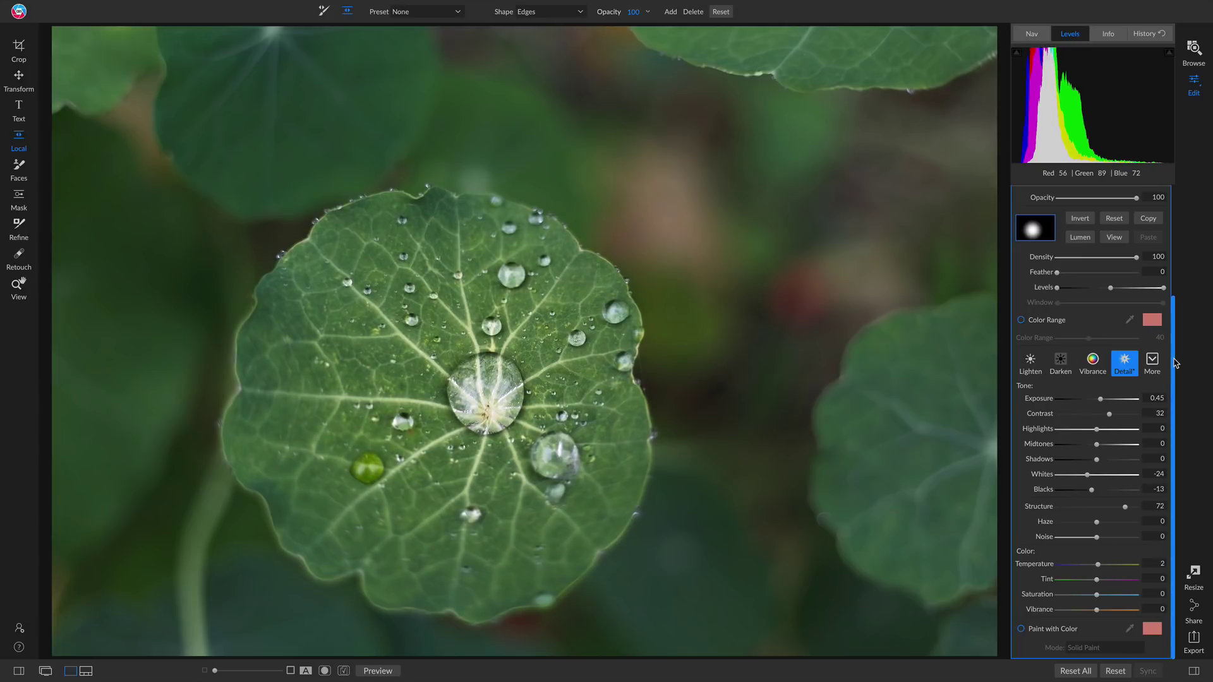
pyautogui.hotkey('ctrl', 'p')
pyautogui.hotkey('ctrl', 'p')
pyautogui.hotkey('ctrl', 'p')
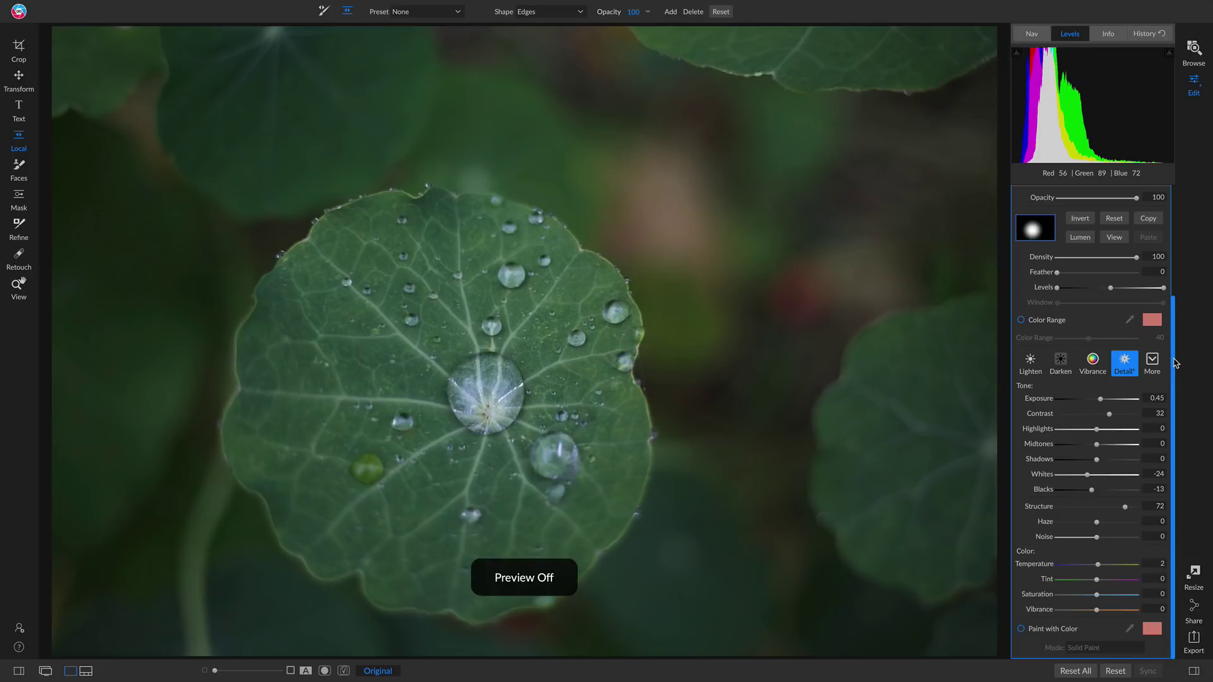
pyautogui.hotkey('ctrl', 'p')
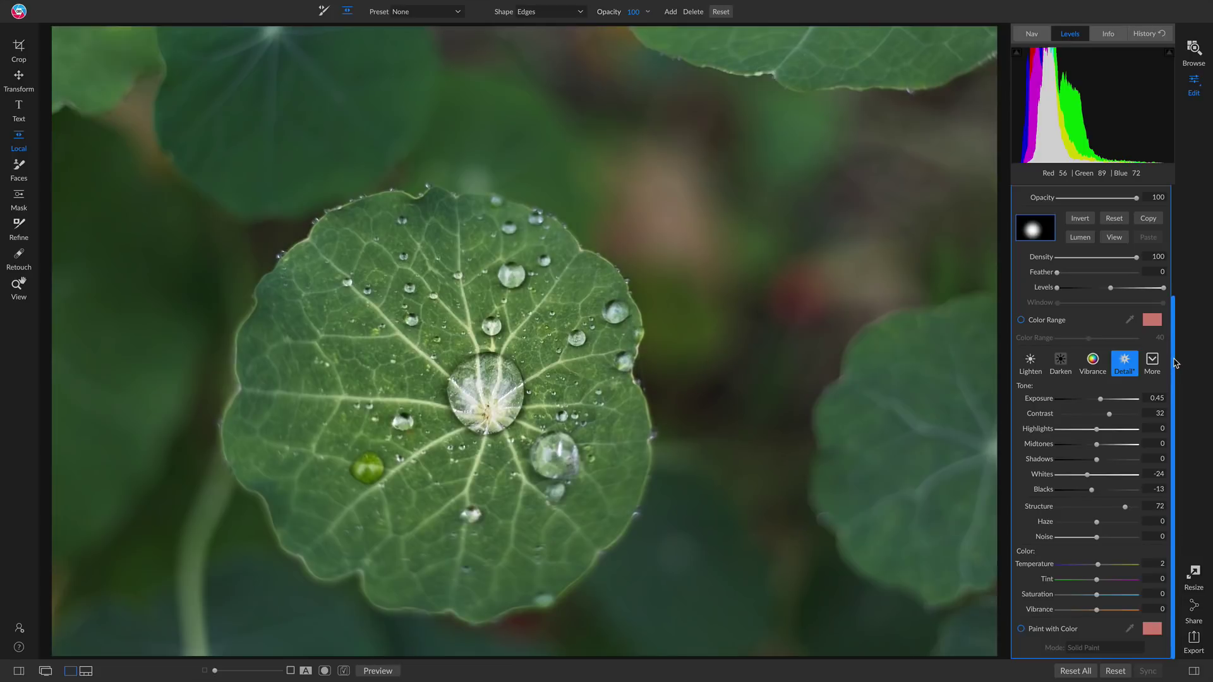
pyautogui.scroll(3, 1116, 418)
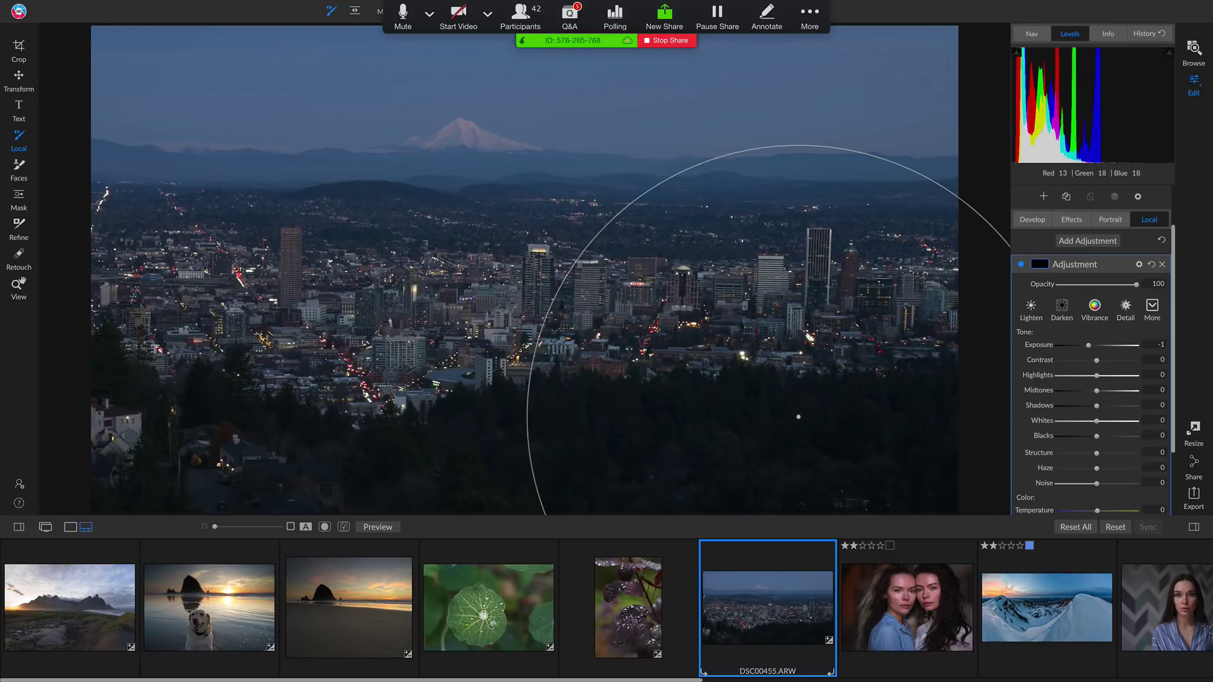
# - Reduce the adjustment brush size on the city skyline photo DSC00455.ARW
pyautogui.press('e')
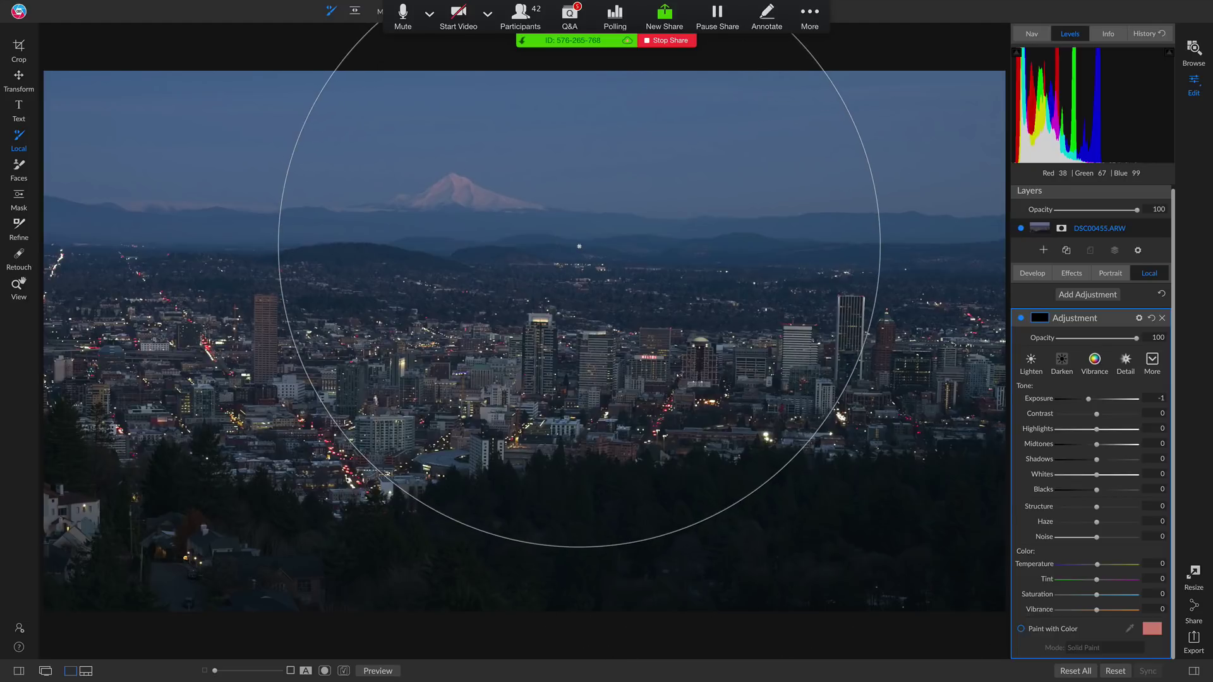
pyautogui.press('[')
pyautogui.press('[')
pyautogui.press('[')
pyautogui.press('[')
pyautogui.press('[')
pyautogui.press('[')
pyautogui.press('[')
pyautogui.press('[')
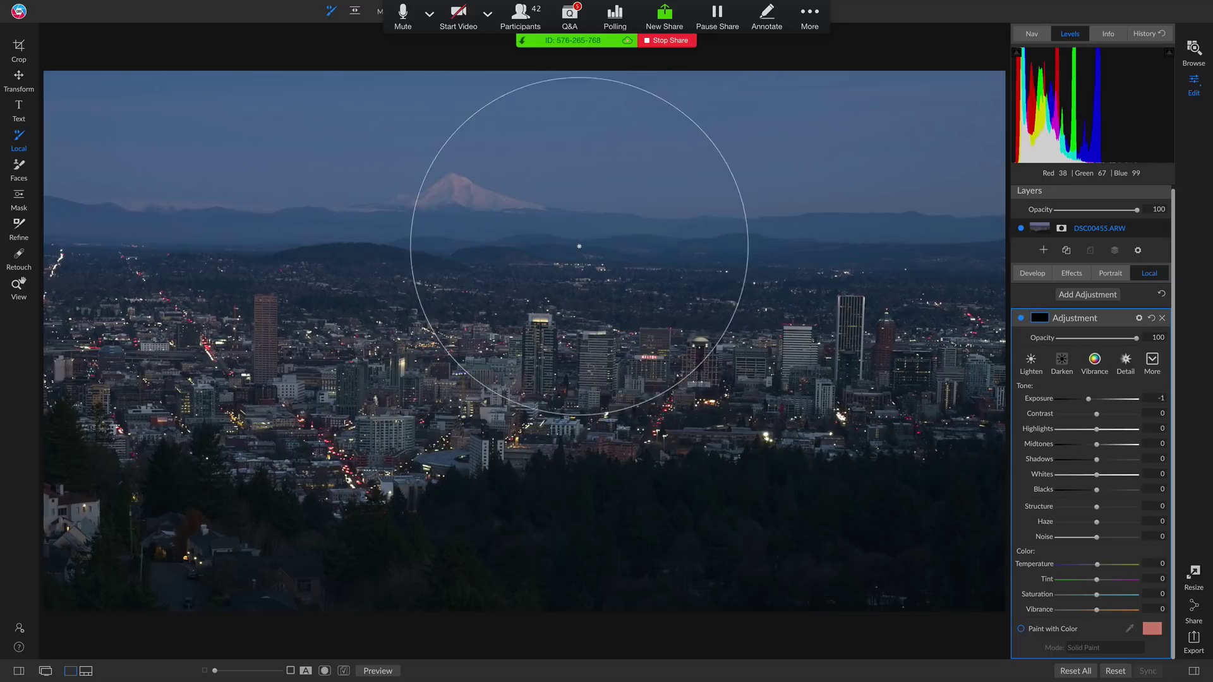
pyautogui.press('[')
pyautogui.press('[')
pyautogui.press('[')
pyautogui.press('[')
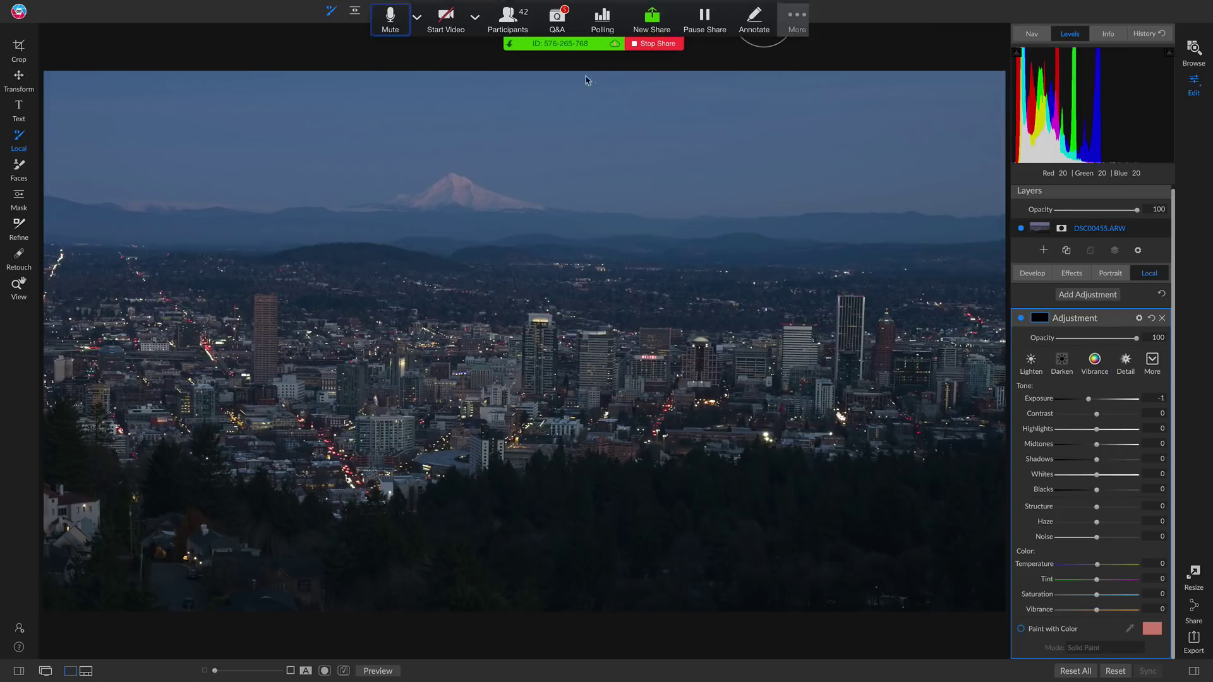
# - Place a Linear Top gradient masking bug below the mountain, and tilt and shift it to follow the horizon
pyautogui.click(355, 12)
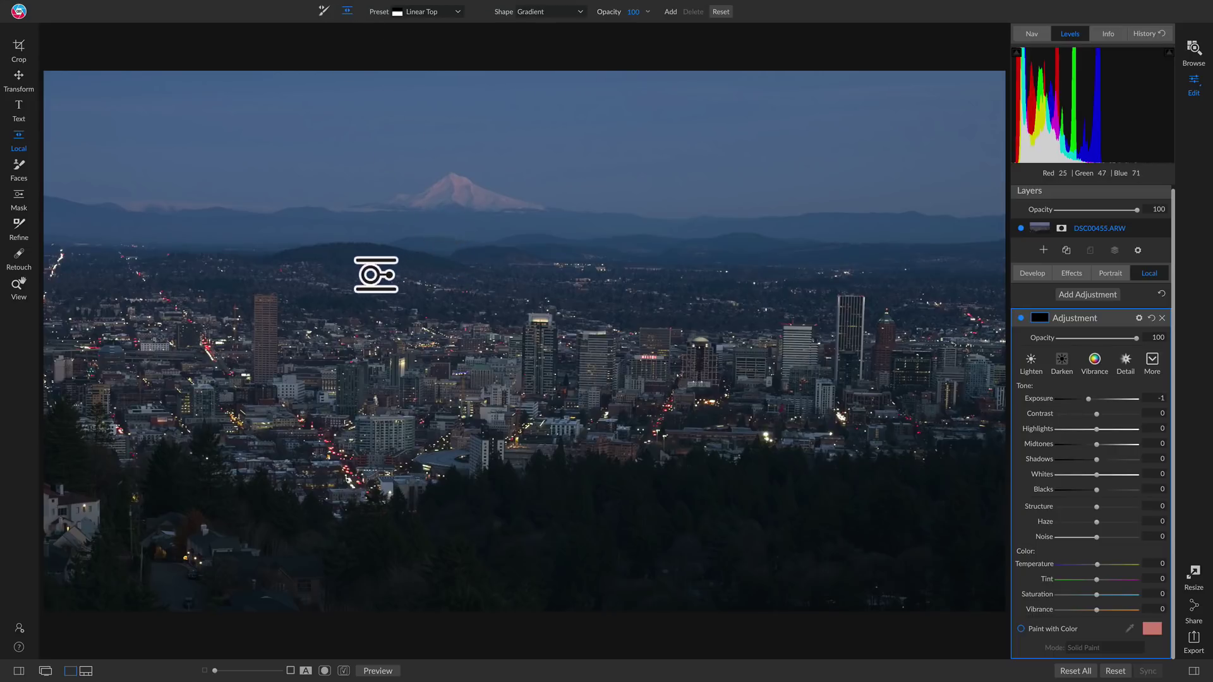
pyautogui.click(449, 272)
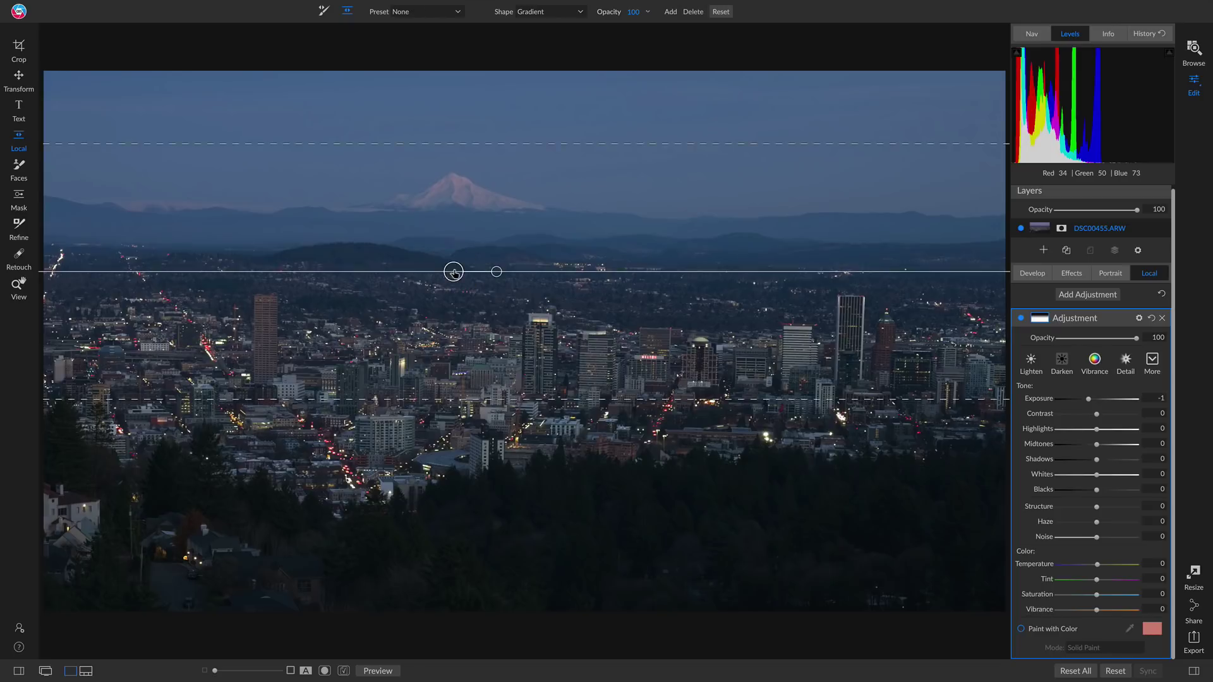
pyautogui.moveTo(471, 322); pyautogui.dragTo(305, 270)
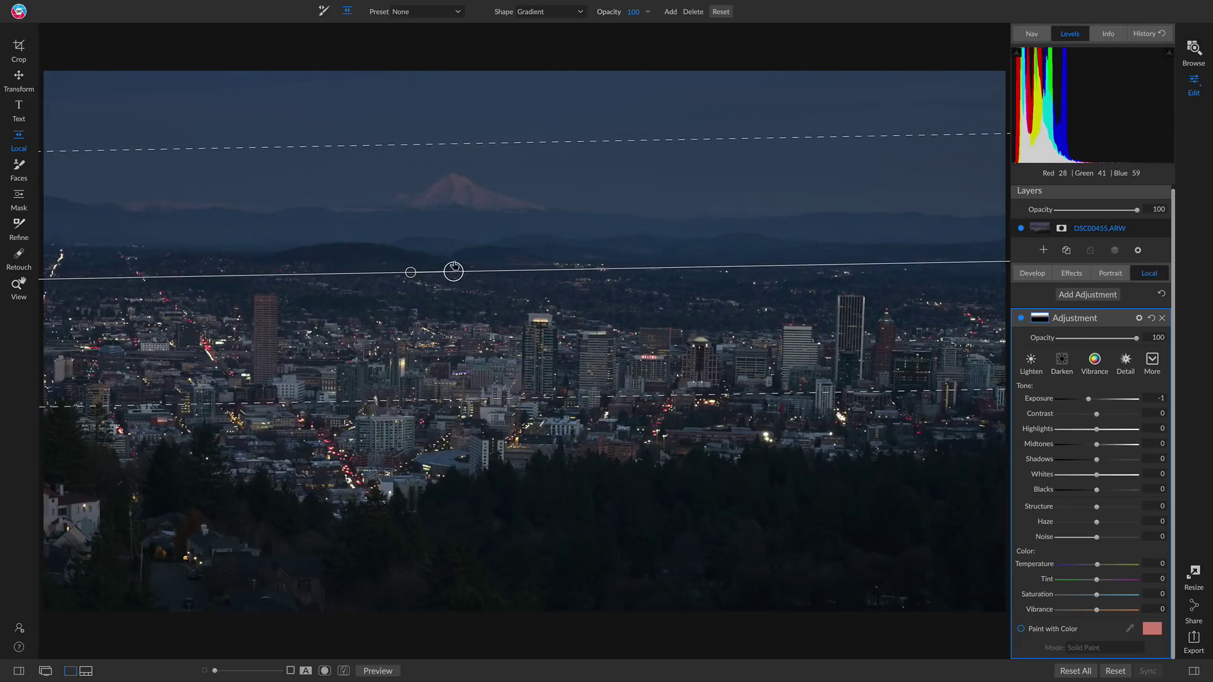
pyautogui.moveTo(454, 272); pyautogui.dragTo(455, 259)
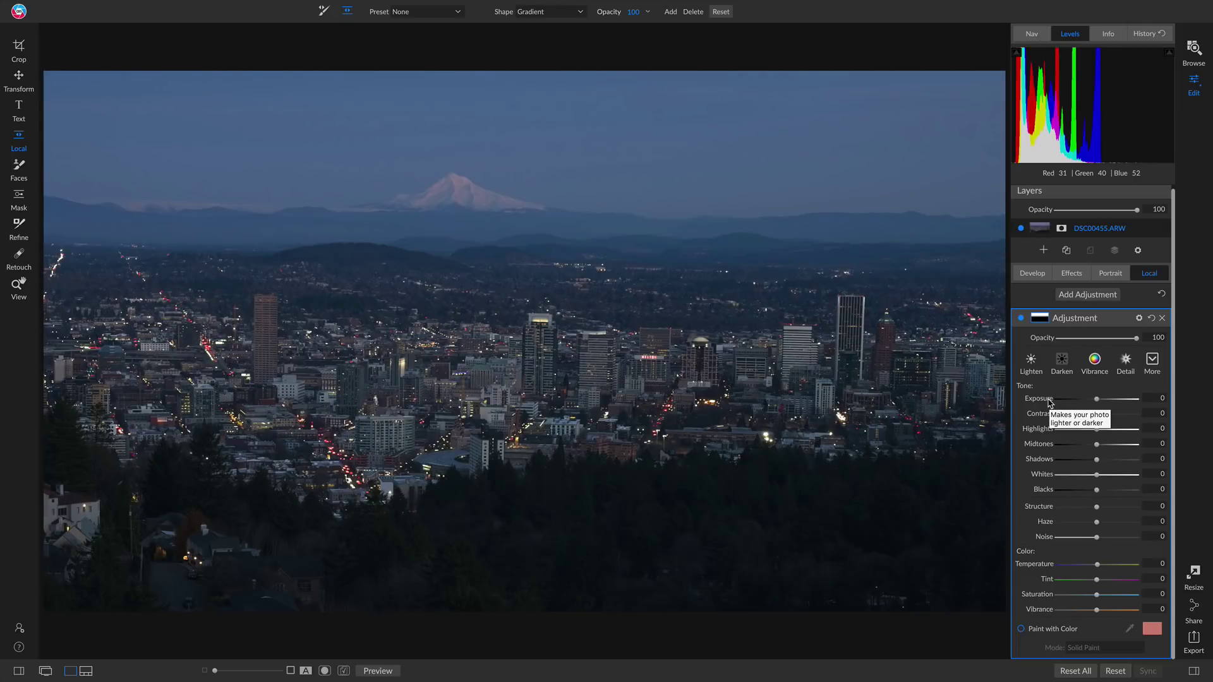
# - Apply the Zero style to the sky adjustment, and set Exposure -0.45, Contrast -46, Whites 65 and Blacks -56
pyautogui.click(1152, 363)
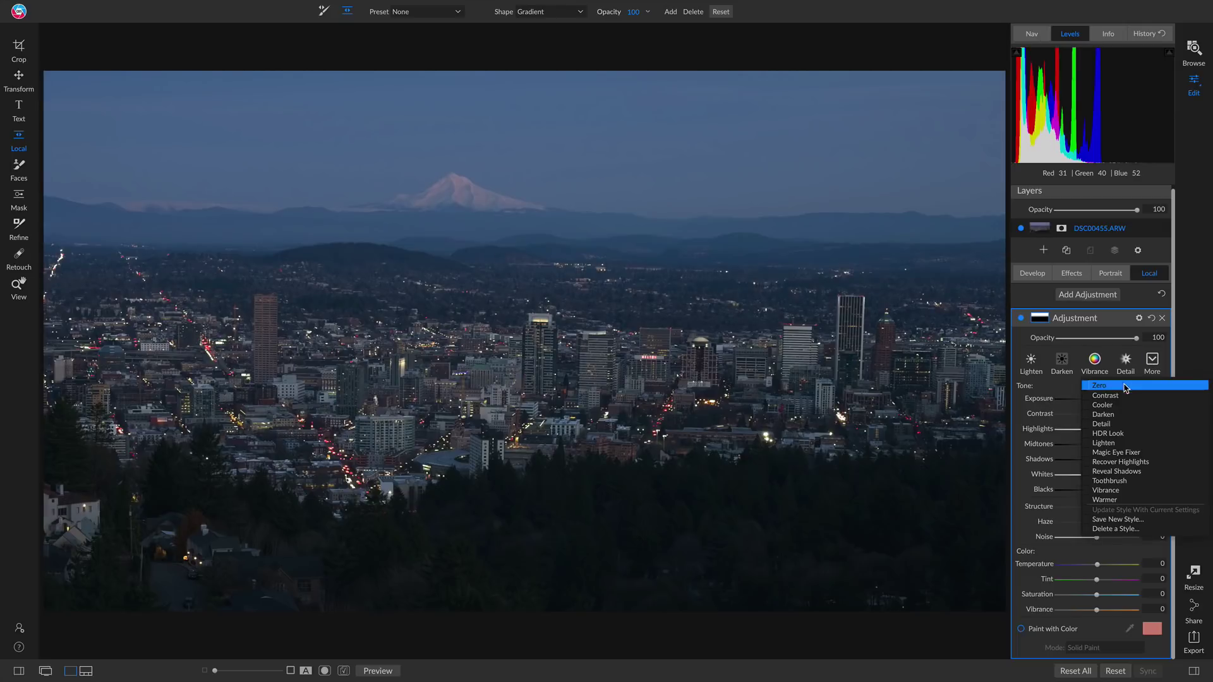
pyautogui.click(1117, 386)
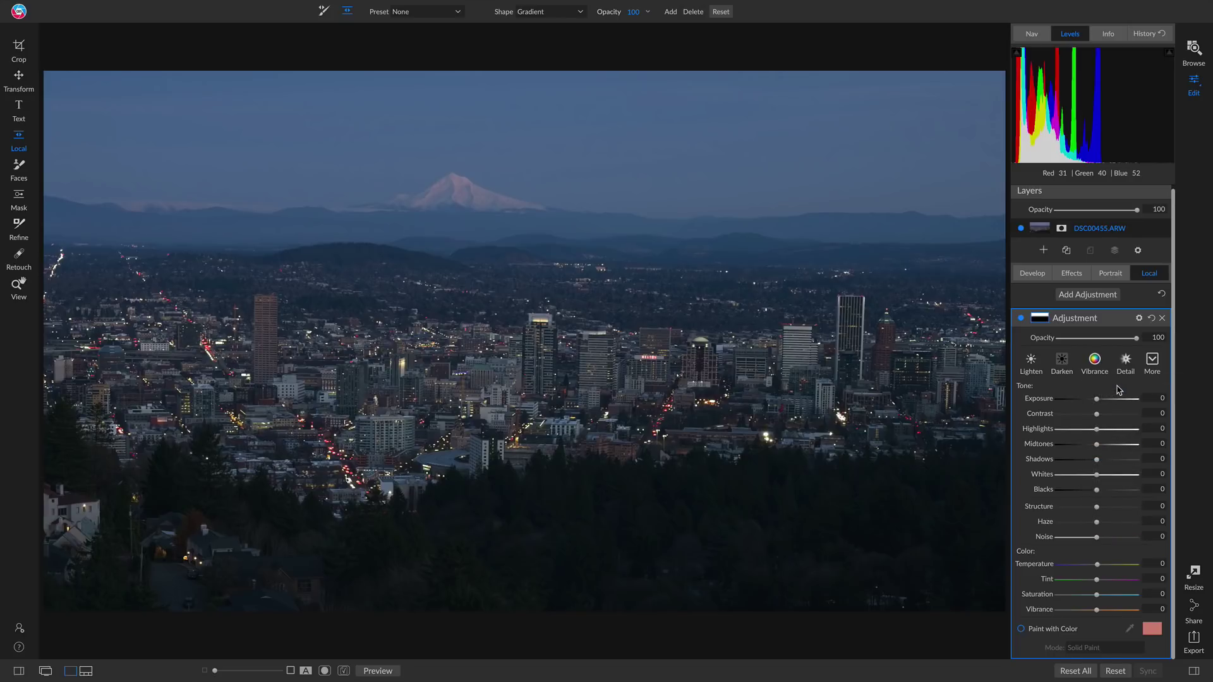
pyautogui.moveTo(1096, 416)
pyautogui.mouseDown()
pyautogui.moveTo(1077, 420)
pyautogui.moveTo(1093, 400)
pyautogui.mouseUp()
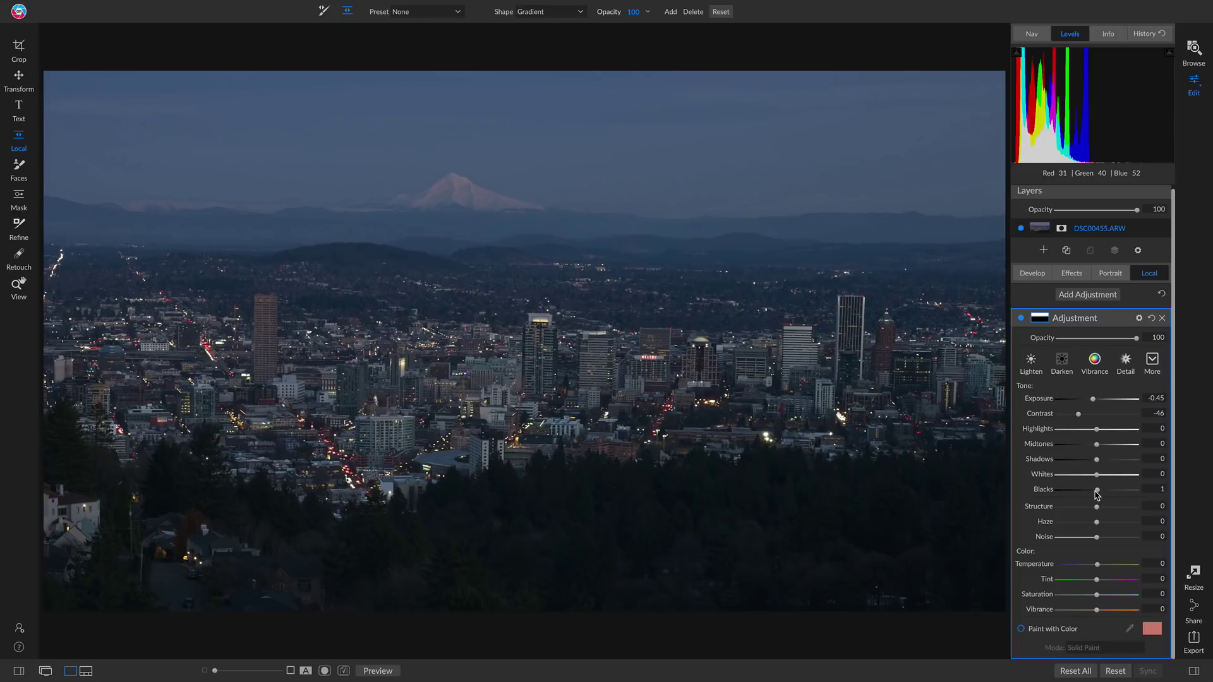
pyautogui.moveTo(1096, 494); pyautogui.dragTo(1123, 481)
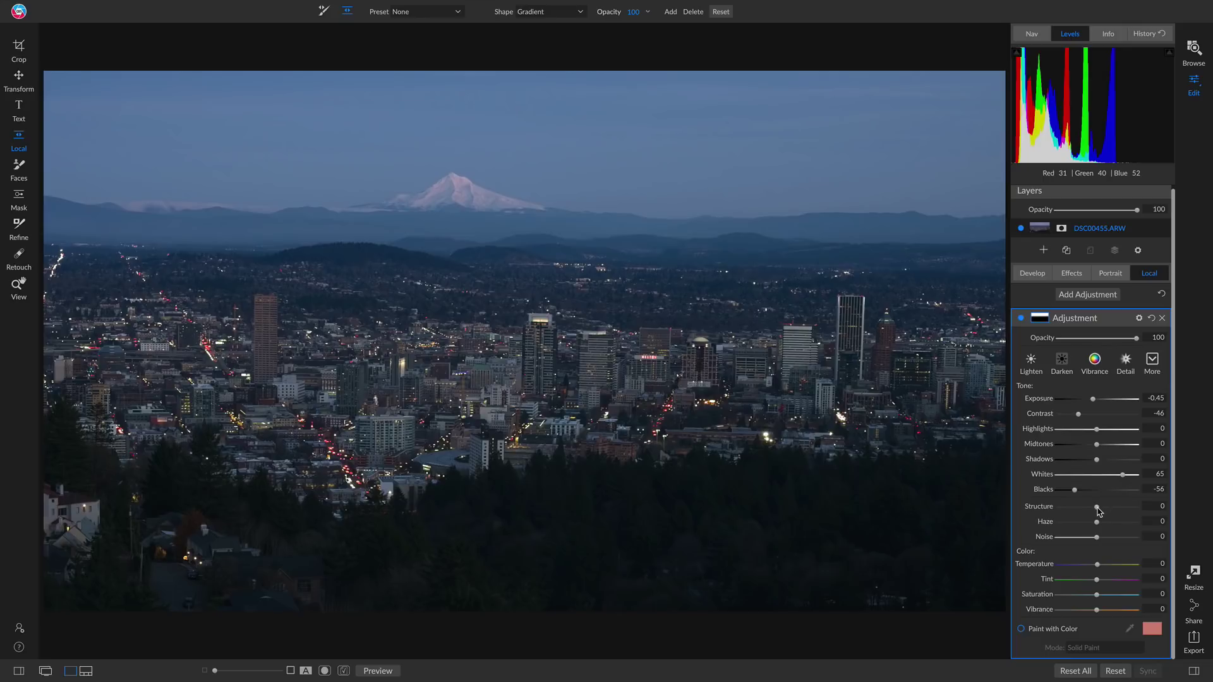
# - Set the sky adjustment's Structure to 12 and Haze to -42, and compare it switched off and on
pyautogui.moveTo(1097, 507); pyautogui.dragTo(1102, 510)
pyautogui.scroll(1, 1098, 527)
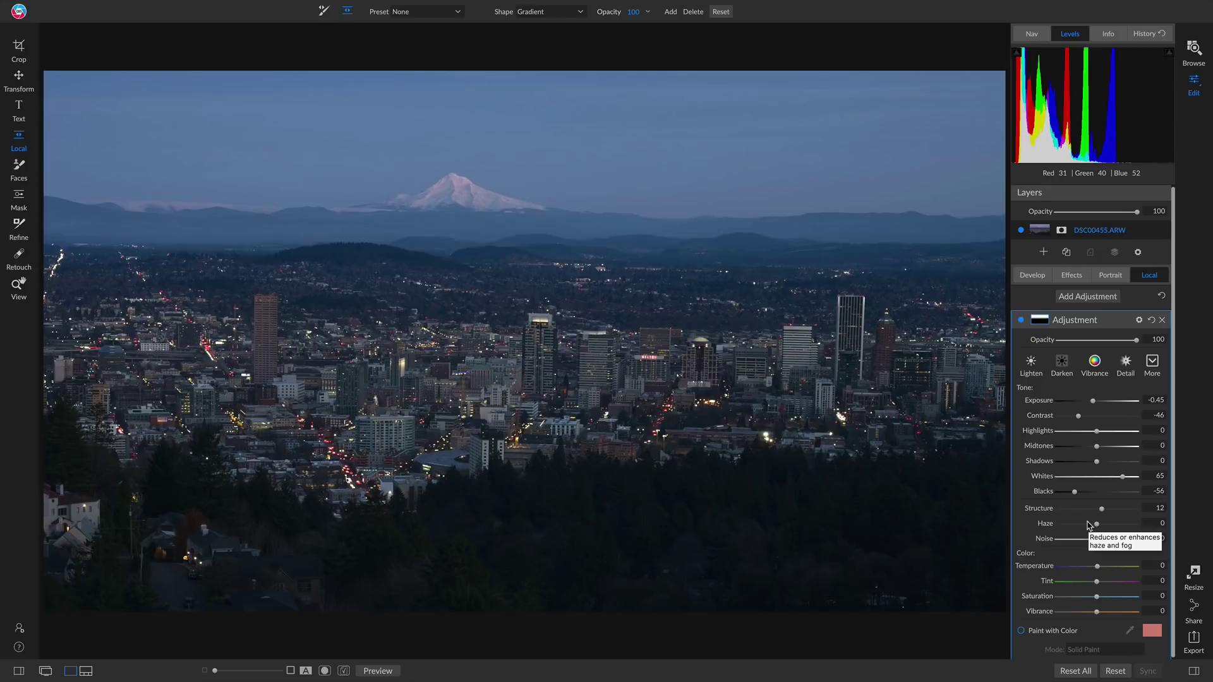
pyautogui.moveTo(1097, 528); pyautogui.dragTo(1080, 529)
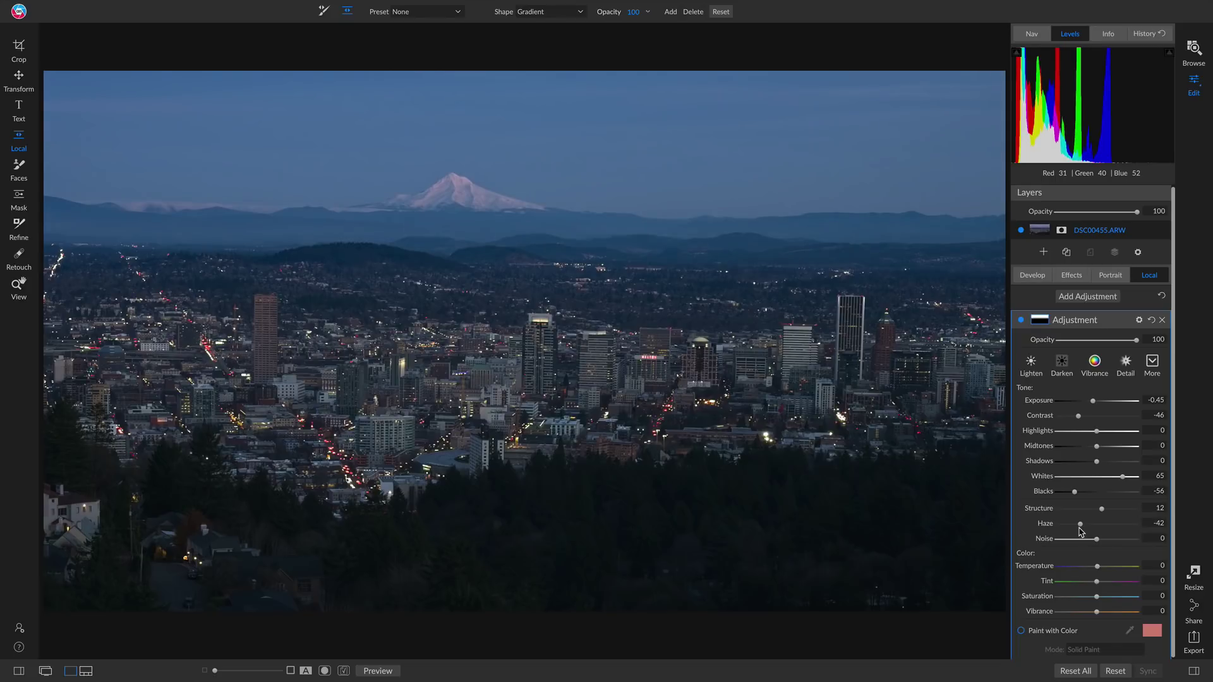
pyautogui.click(1021, 321)
pyautogui.click(1021, 321)
pyautogui.click(1021, 322)
pyautogui.click(1021, 322)
# - Warm the sky adjustment with Temperature 8, and compare it switched off and on
pyautogui.moveTo(1097, 571); pyautogui.dragTo(1101, 571)
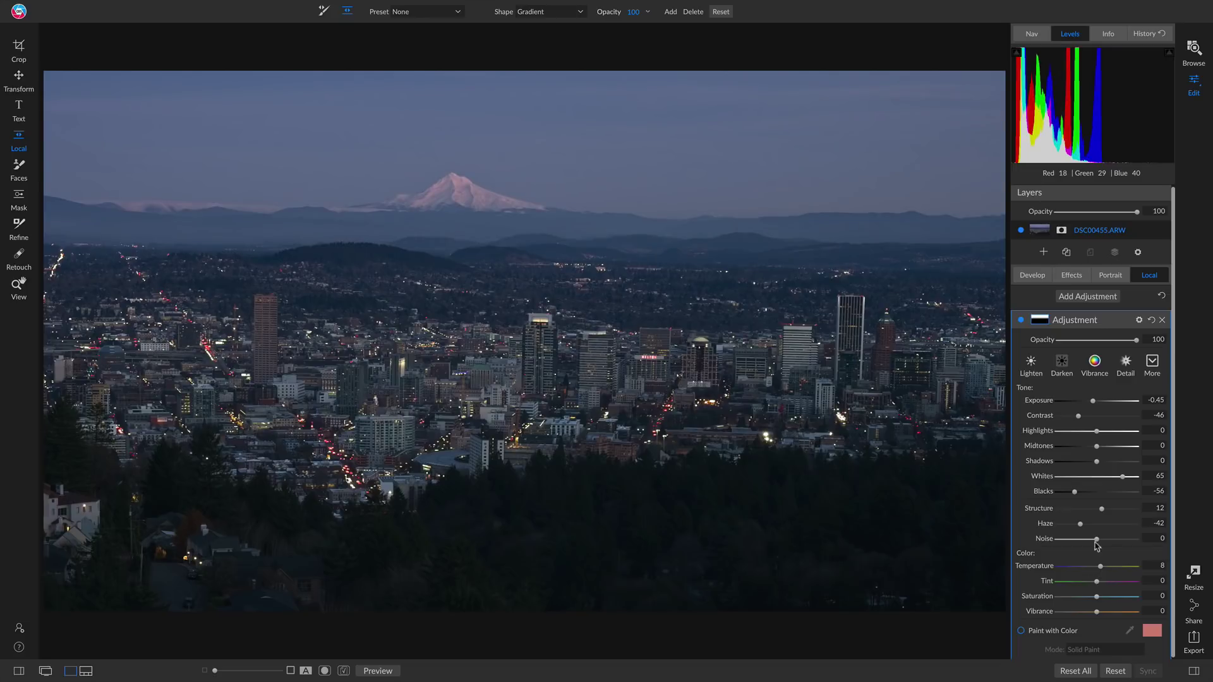
pyautogui.click(1021, 321)
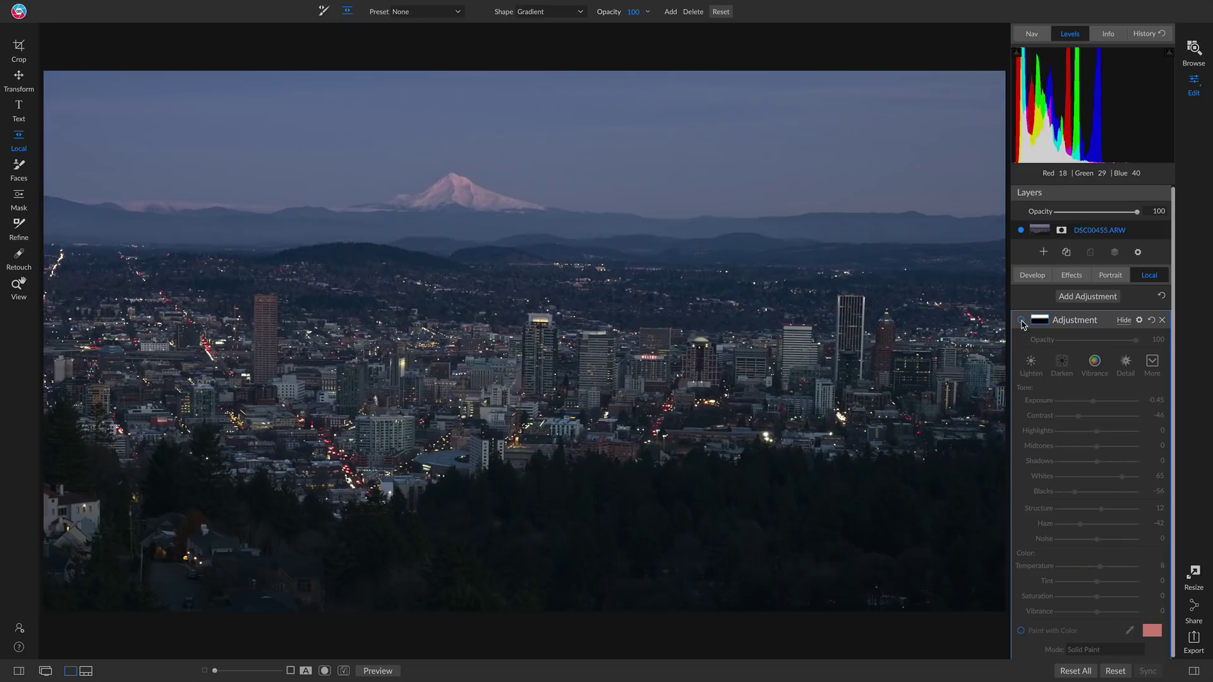
pyautogui.click(1021, 321)
pyautogui.click(1021, 321)
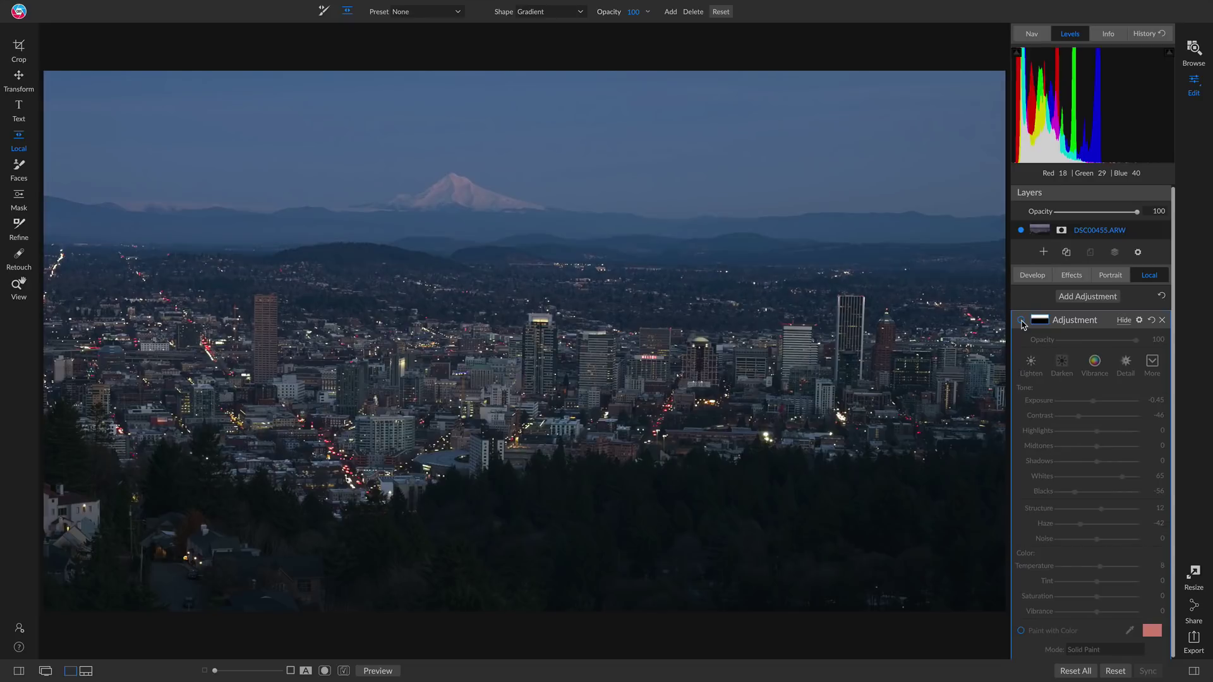
pyautogui.click(1022, 321)
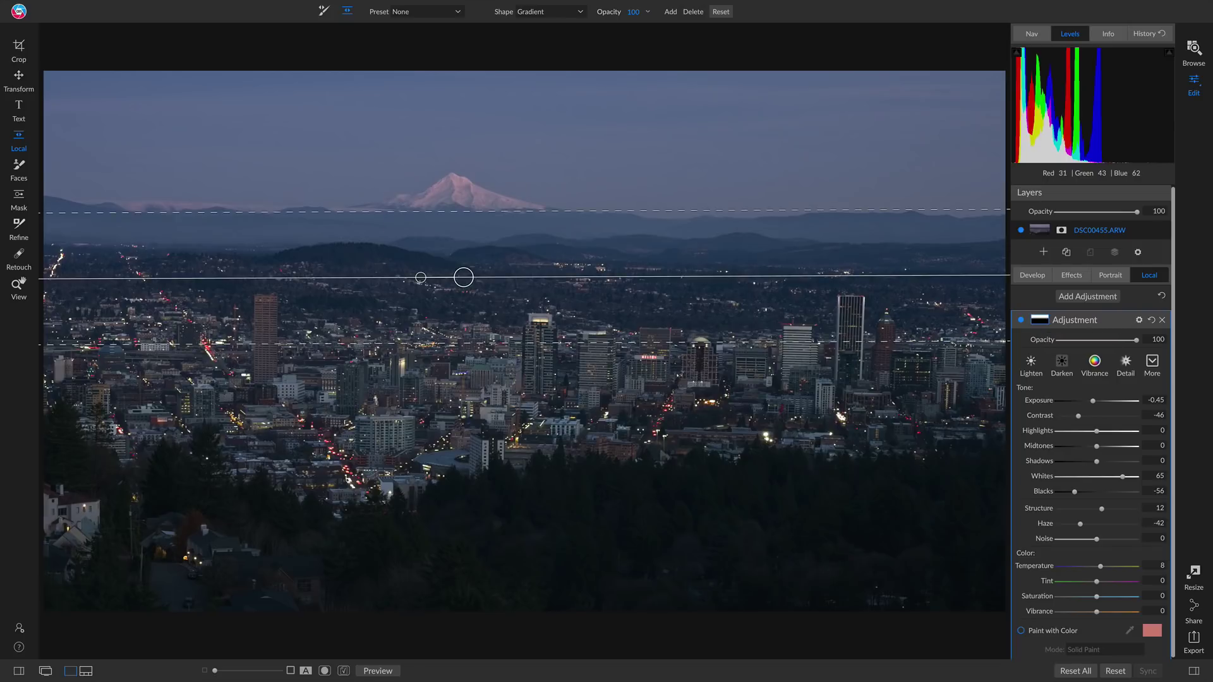
# - Copy the sky adjustment's mask, and add a new local adjustment with the Reveal Shadows style
pyautogui.click(1039, 321)
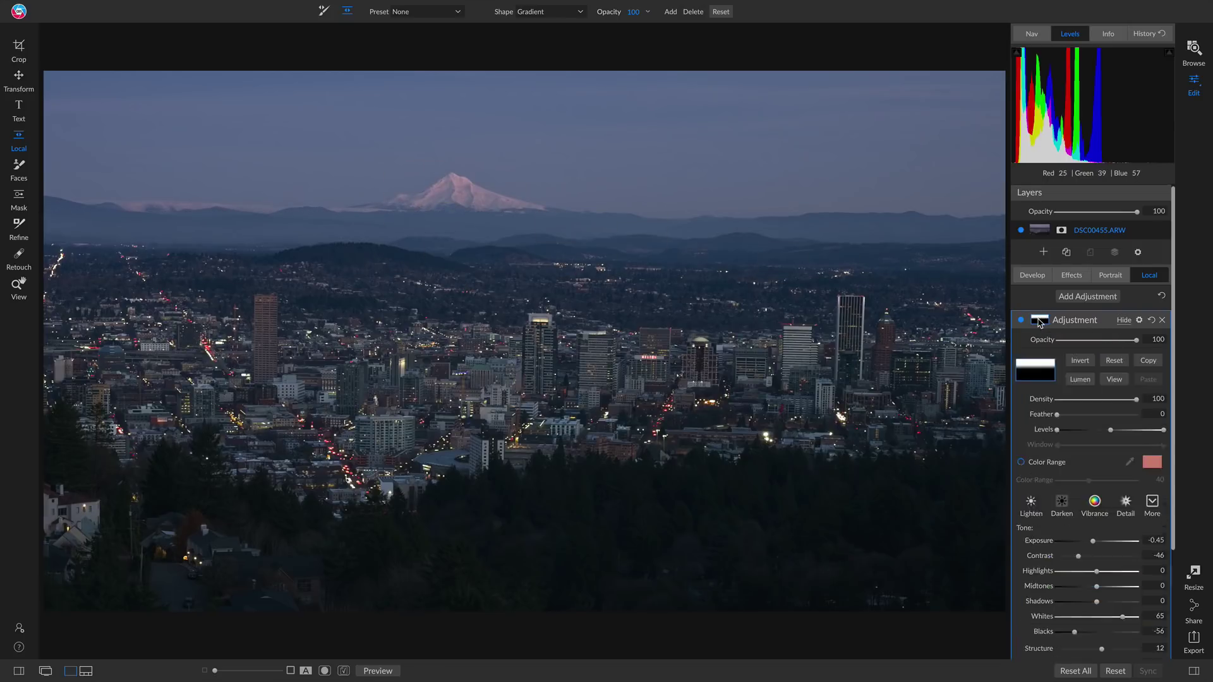
pyautogui.click(1149, 362)
pyautogui.click(1084, 297)
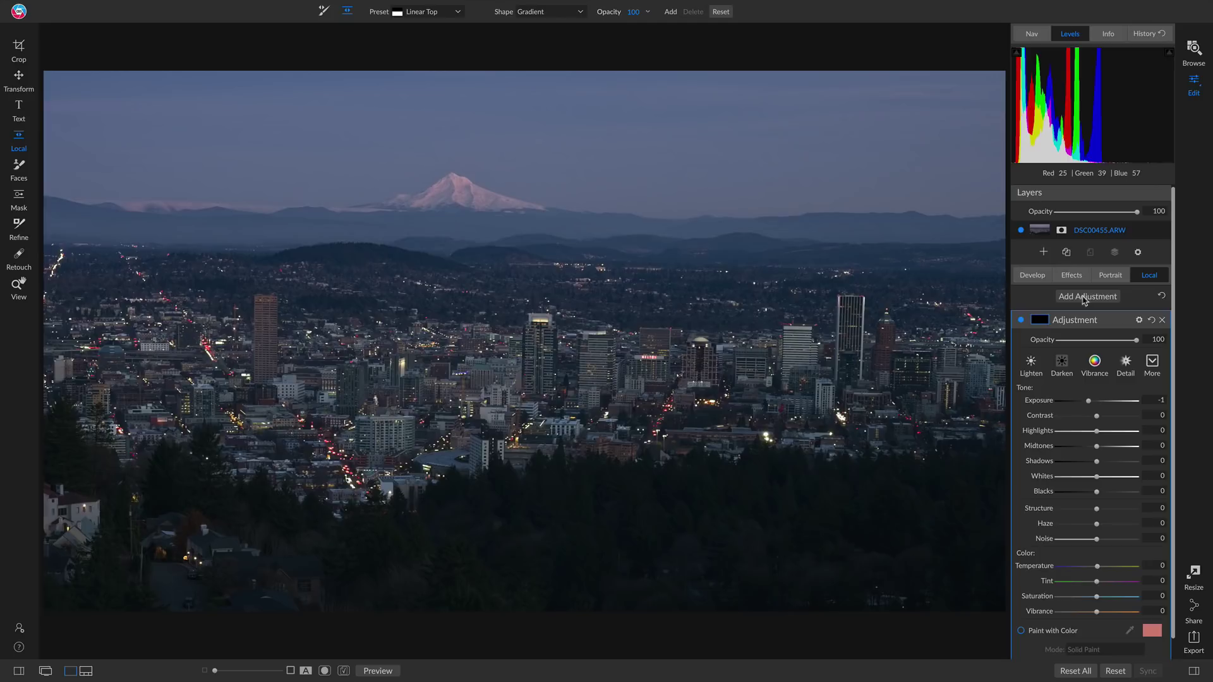
pyautogui.click(1147, 362)
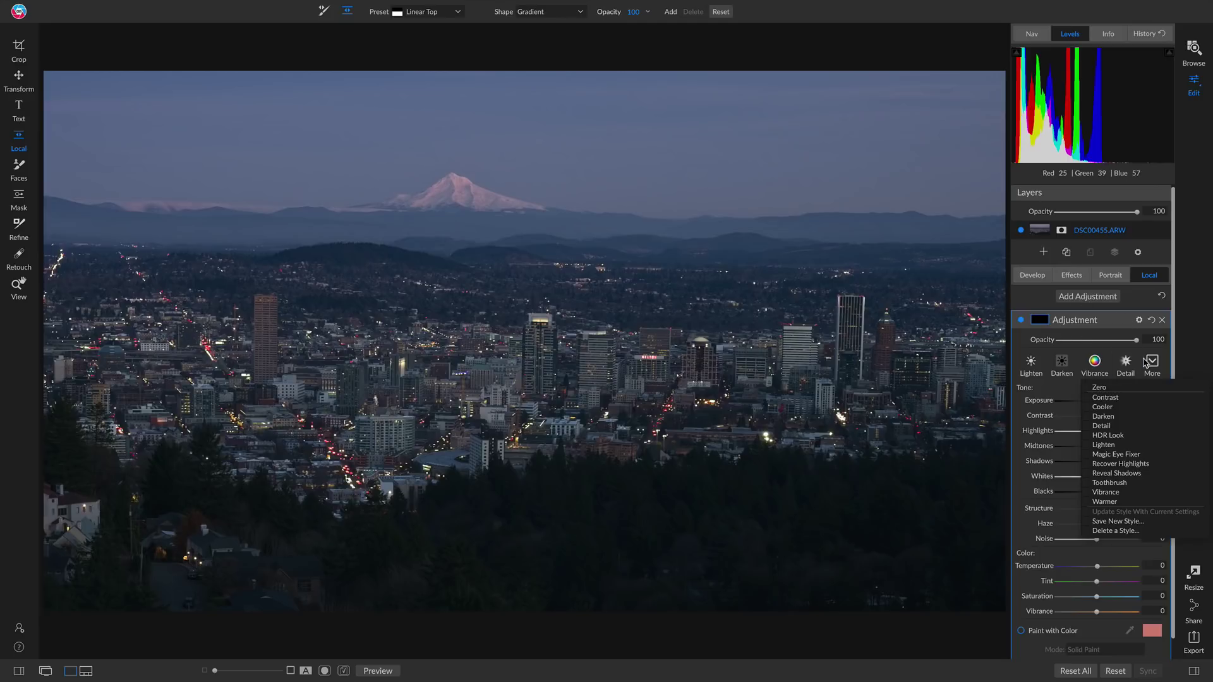
pyautogui.click(1123, 474)
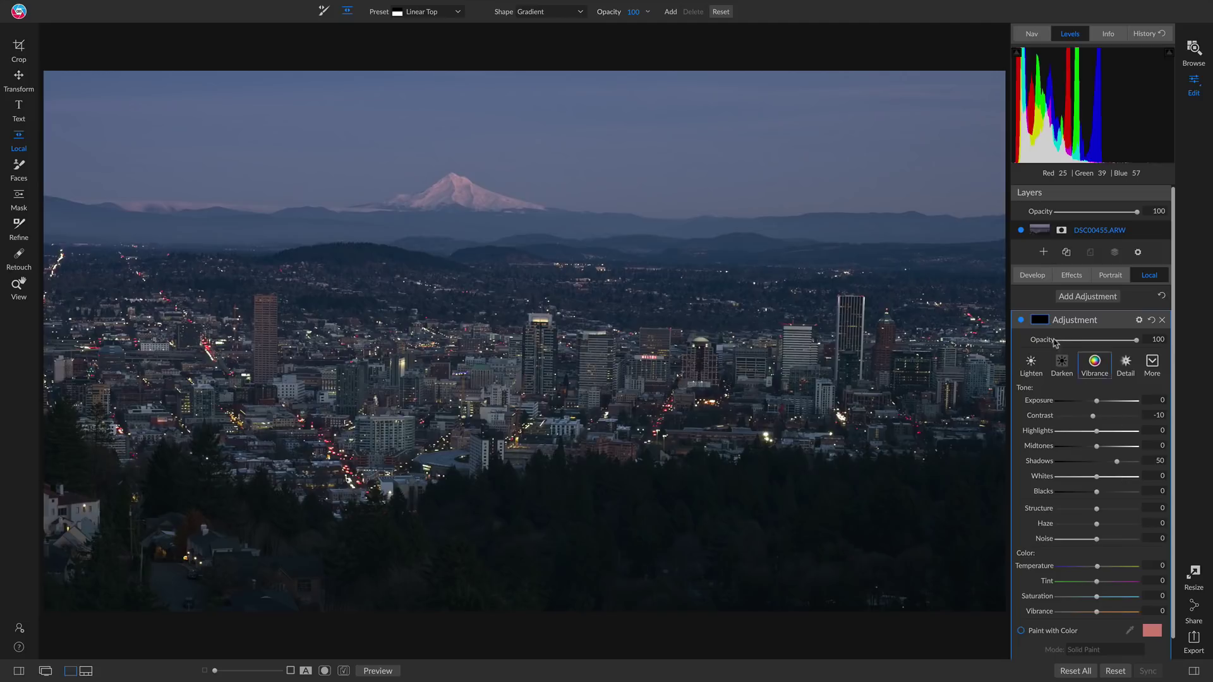
# - Paste the copied sky mask into the new adjustment and invert it to cover the city
pyautogui.click(1038, 319)
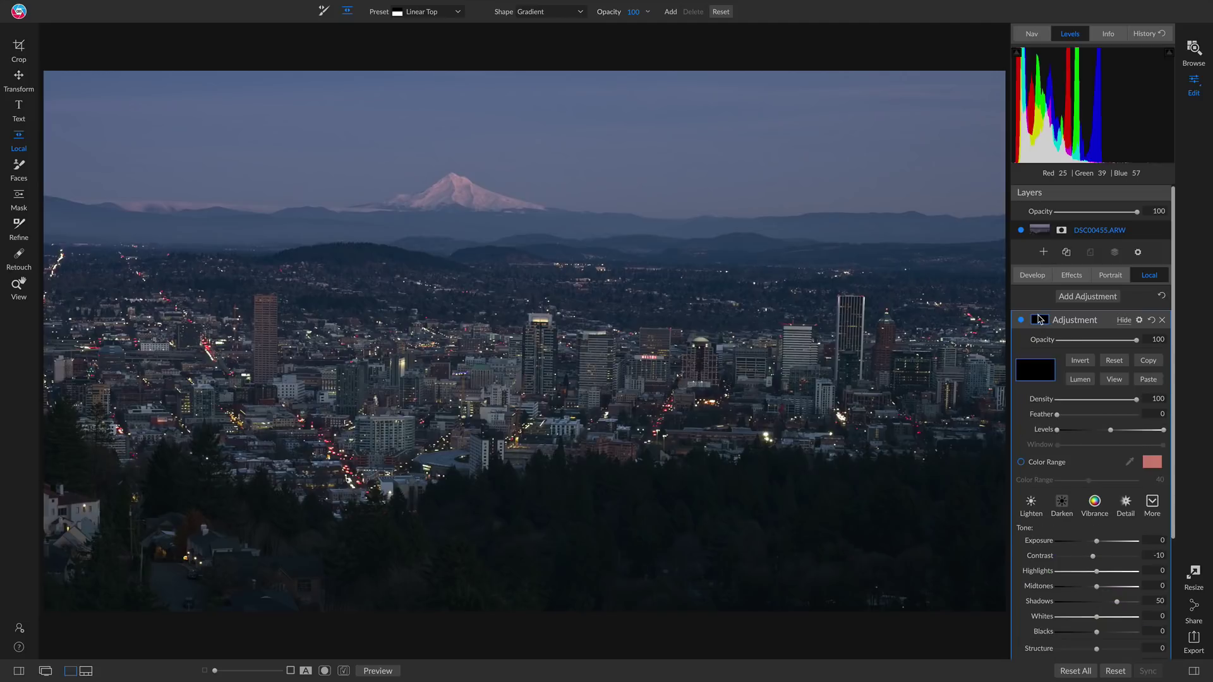
pyautogui.click(1149, 380)
pyautogui.click(1080, 361)
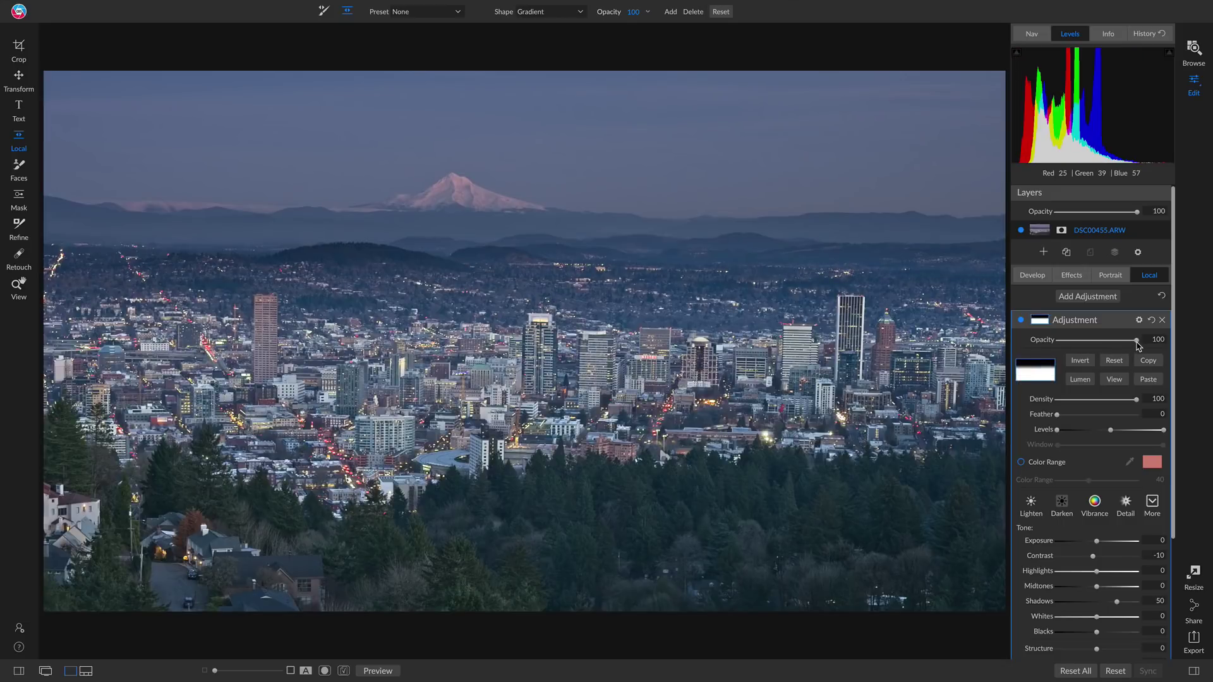
# - Set the city adjustment's Shadows to 31, Contrast to 21 and Exposure to 0.1
pyautogui.scroll(-5, 1118, 436)
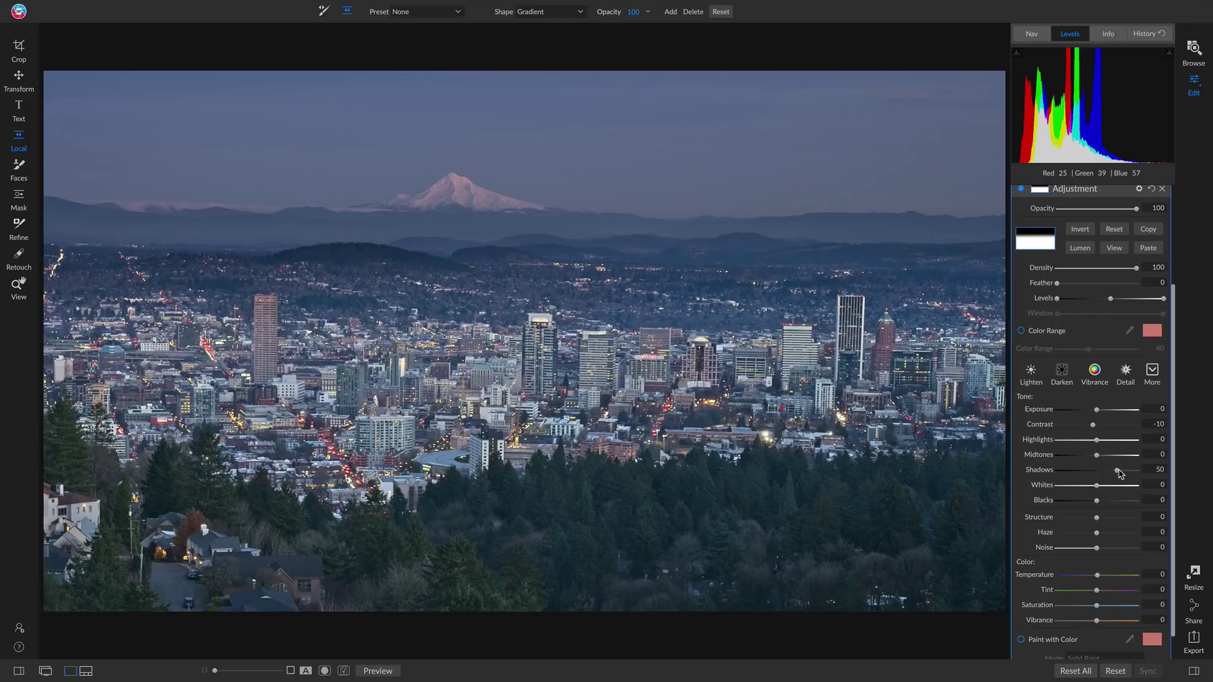
pyautogui.moveTo(1118, 469); pyautogui.dragTo(1107, 473)
pyautogui.moveTo(1110, 477); pyautogui.dragTo(1108, 468)
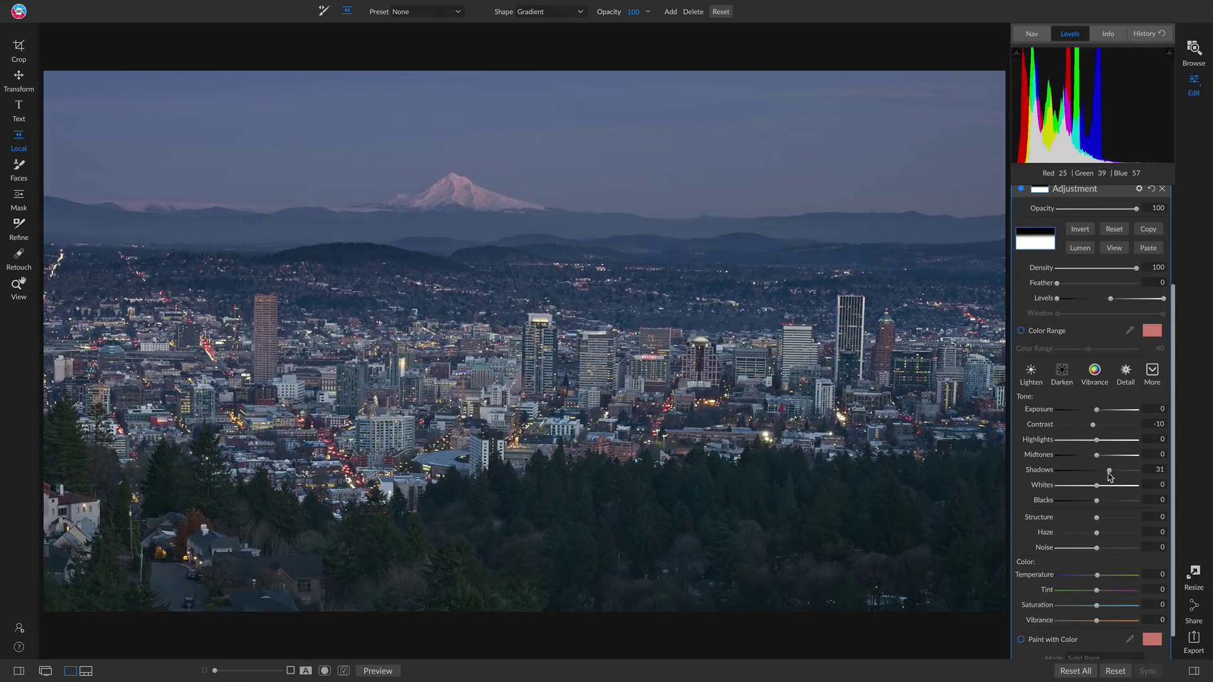
pyautogui.moveTo(1094, 425)
pyautogui.mouseDown()
pyautogui.moveTo(1106, 431)
pyautogui.moveTo(1097, 414)
pyautogui.mouseUp()
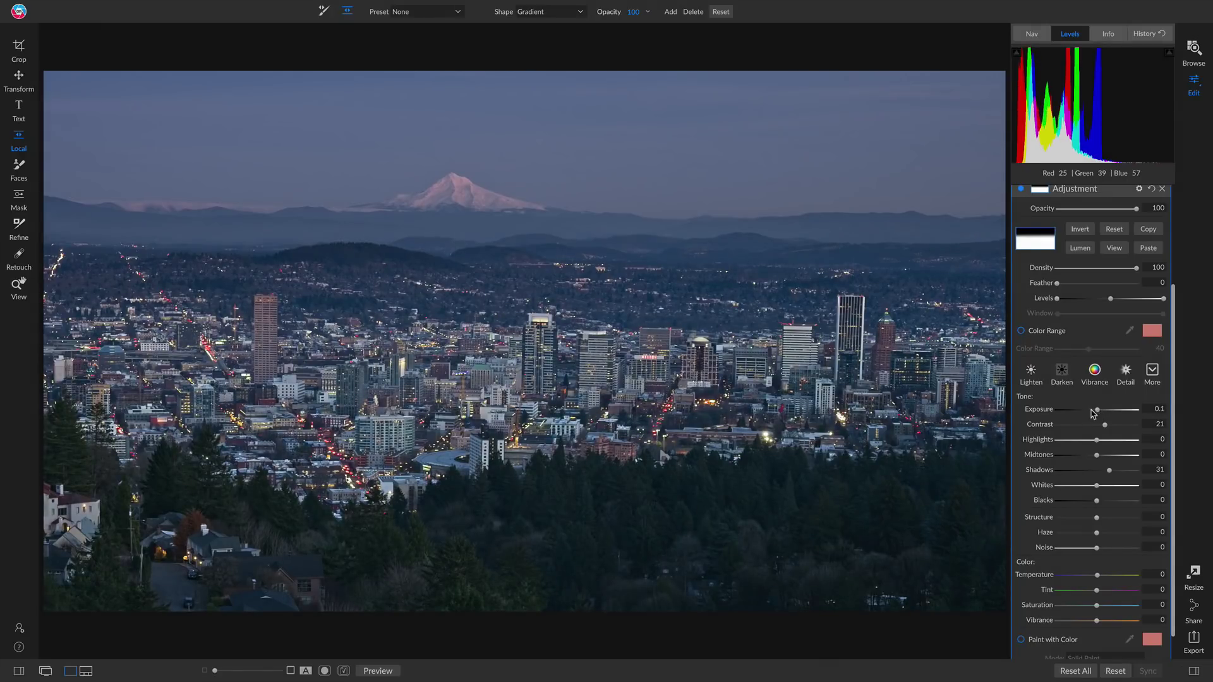
# - Compare the city adjustment switched off and on, and the whole photo with and without its edits
pyautogui.scroll(5, 1048, 328)
pyautogui.click(1022, 323)
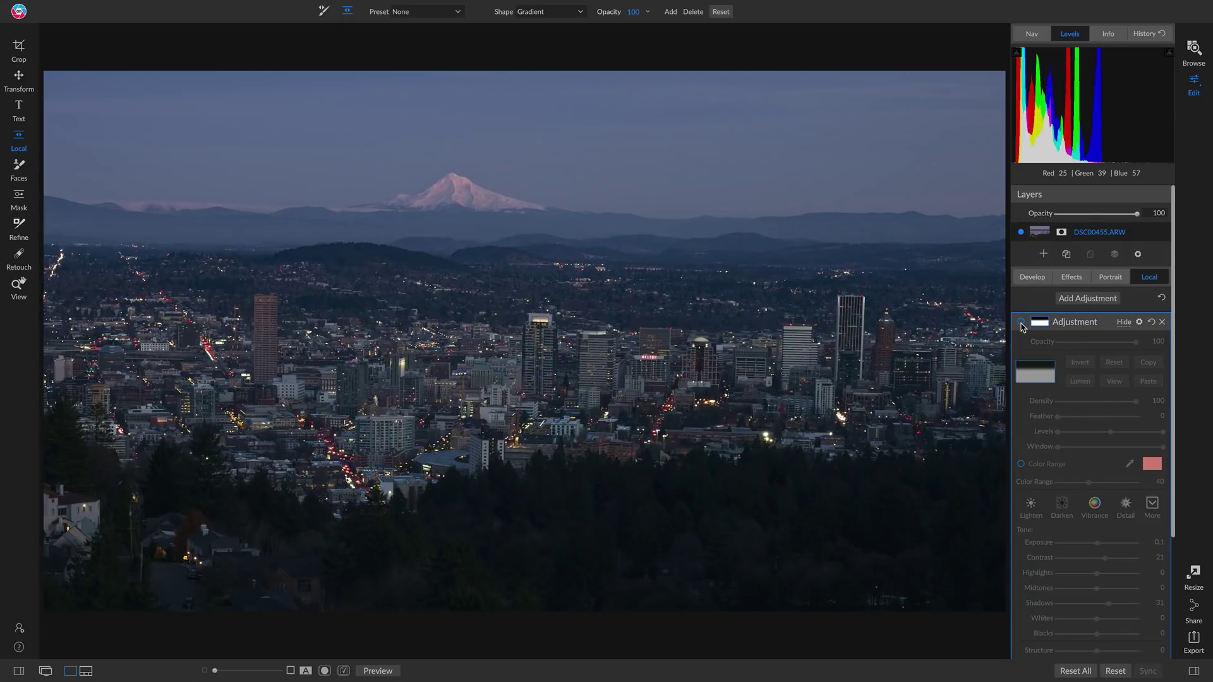
pyautogui.click(1021, 323)
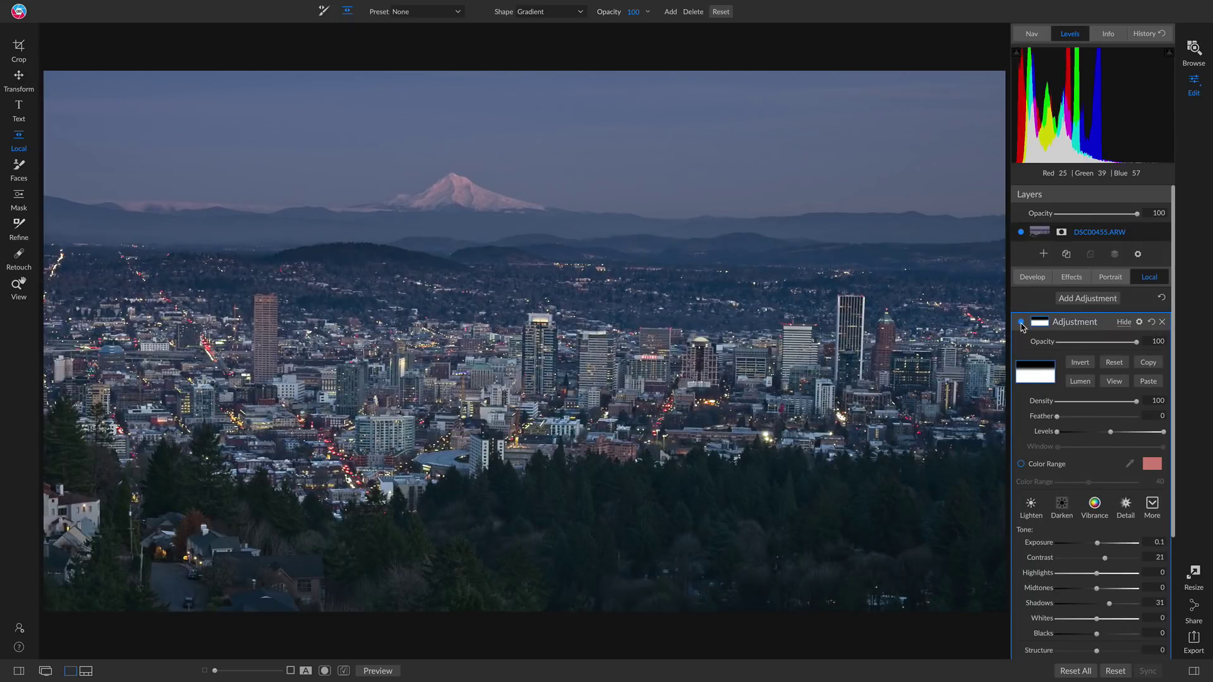
pyautogui.press('\\')
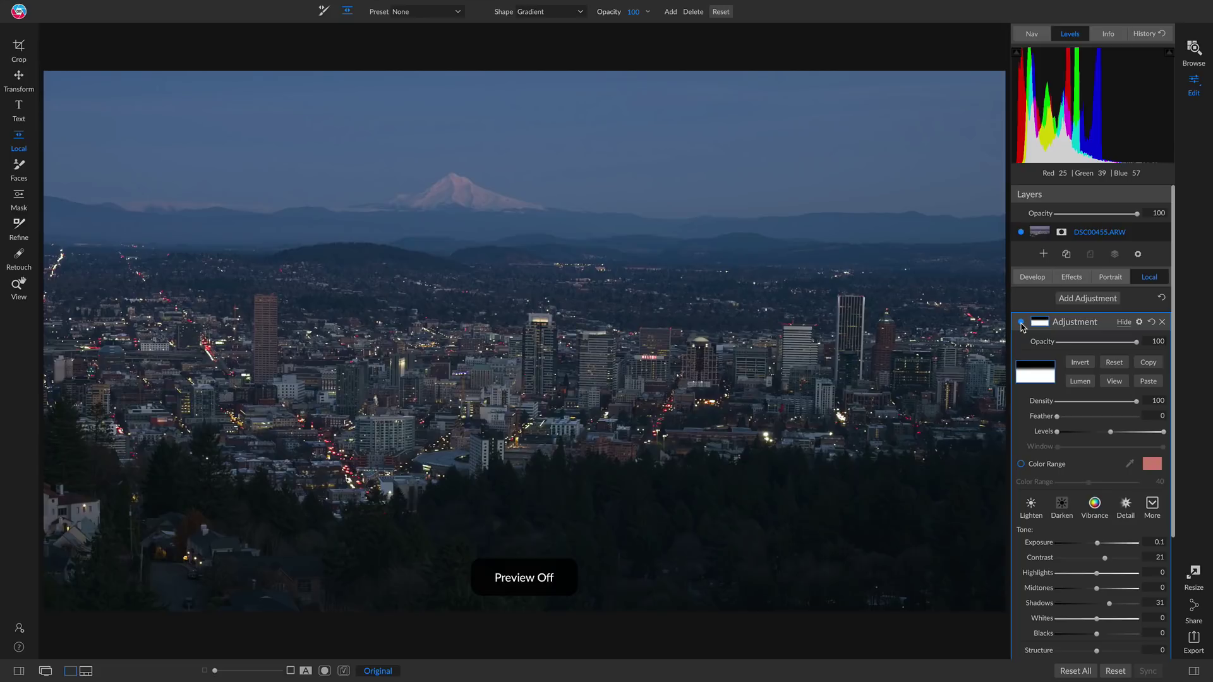
pyautogui.press('\\')
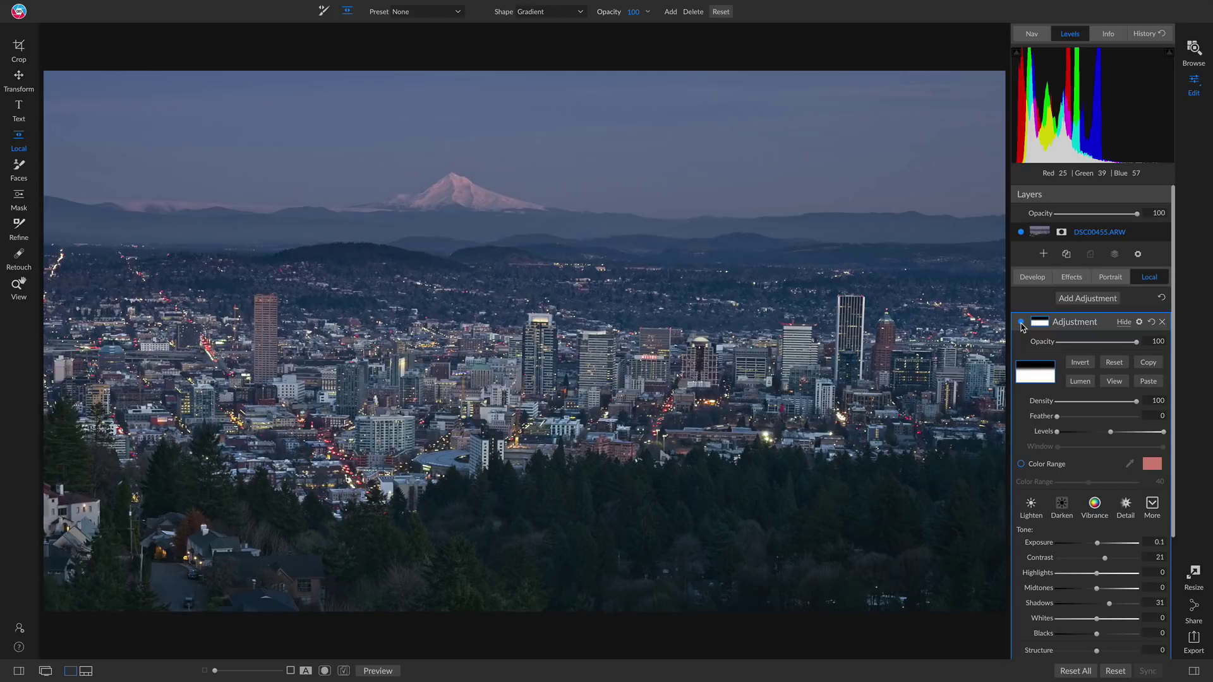
pyautogui.click(1032, 277)
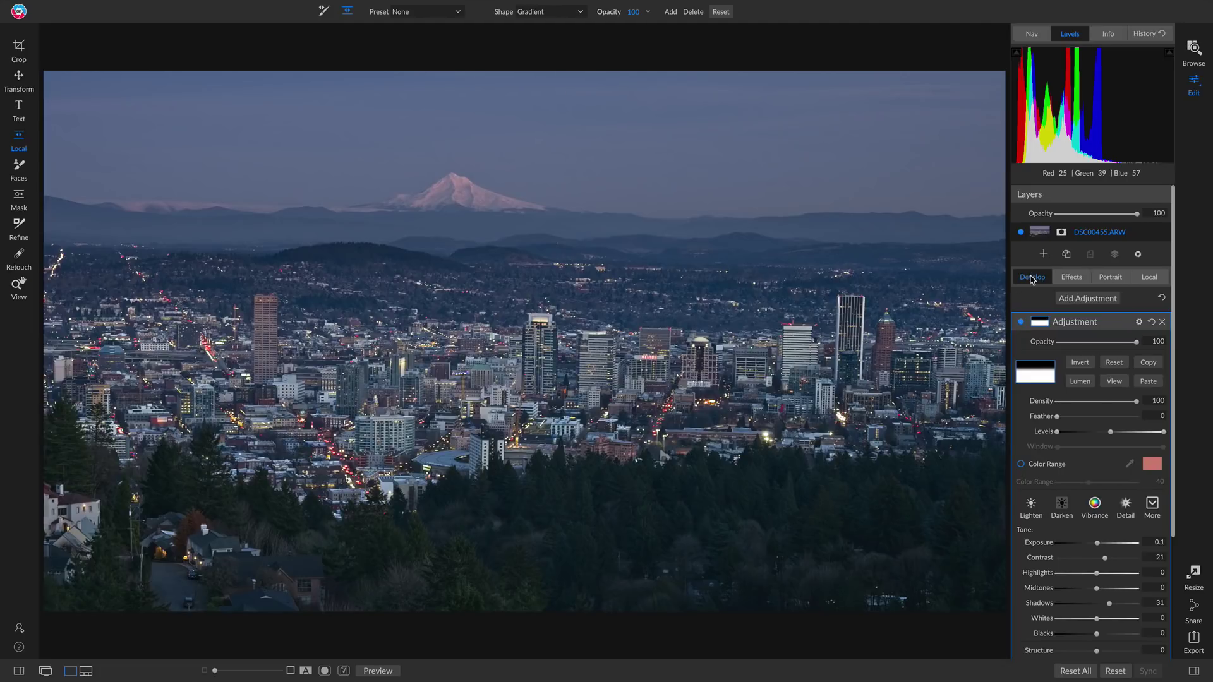
pyautogui.click(1071, 278)
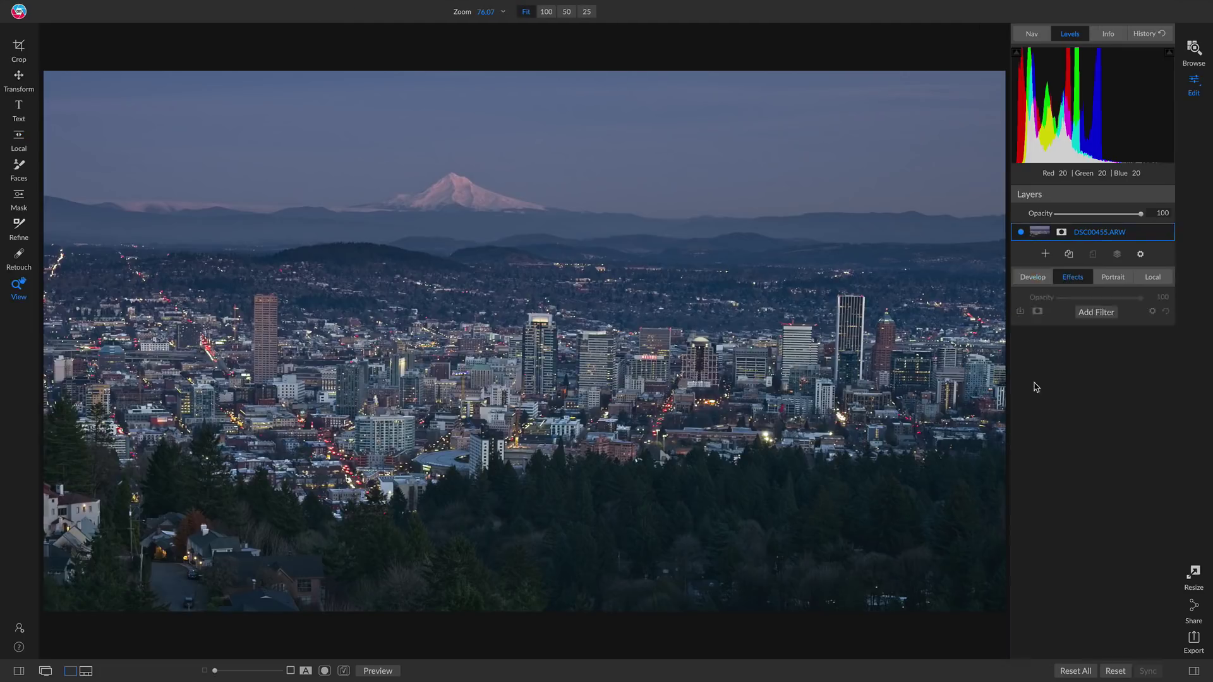
pyautogui.click(1152, 278)
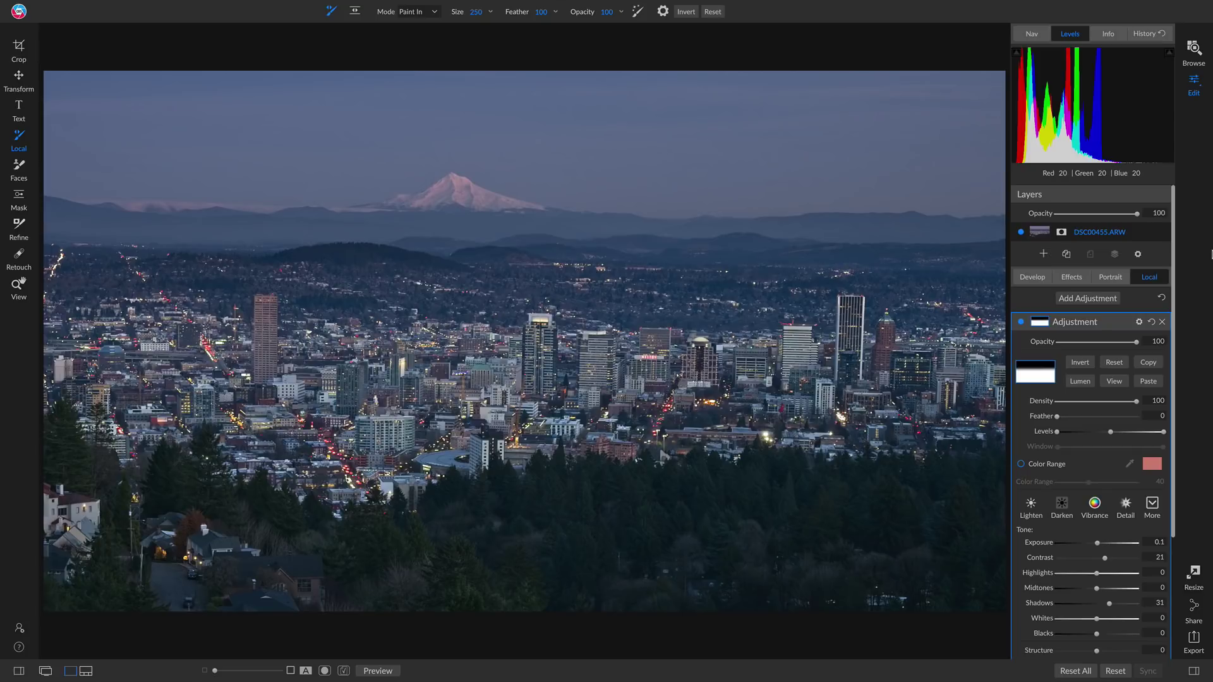
# - Open the green fern photo from the filmstrip for local adjustments
pyautogui.press('n')
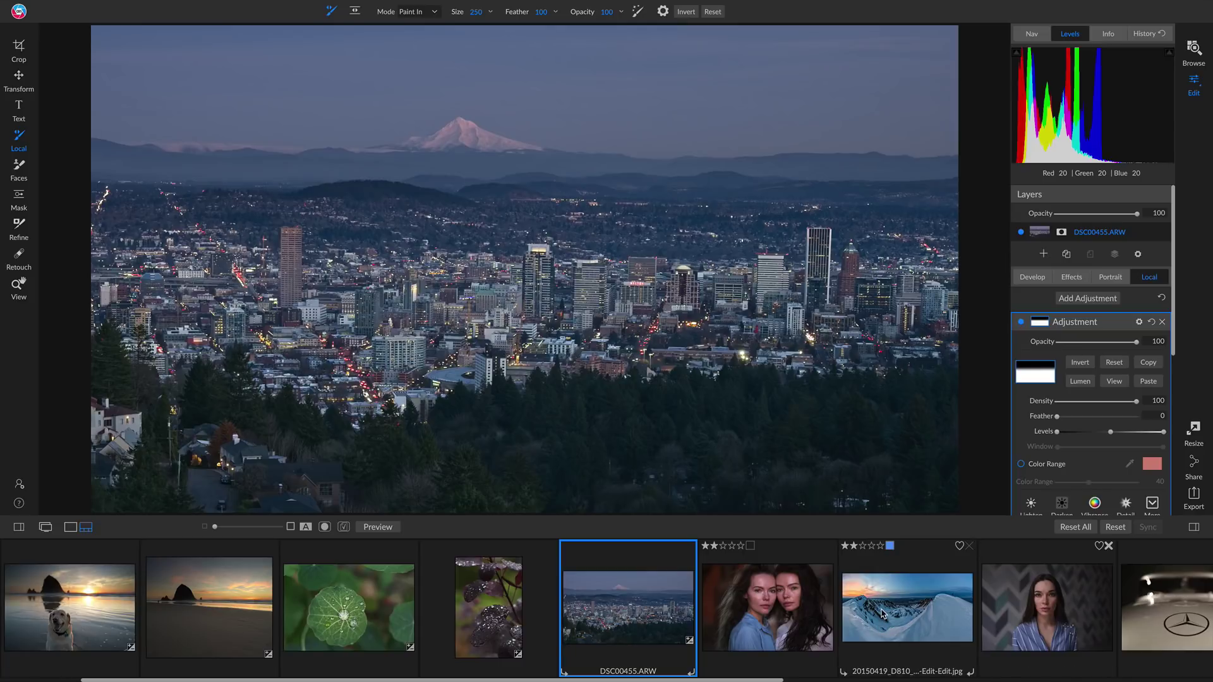
pyautogui.scroll(-2, 883, 613)
pyautogui.scroll(-3, 882, 612)
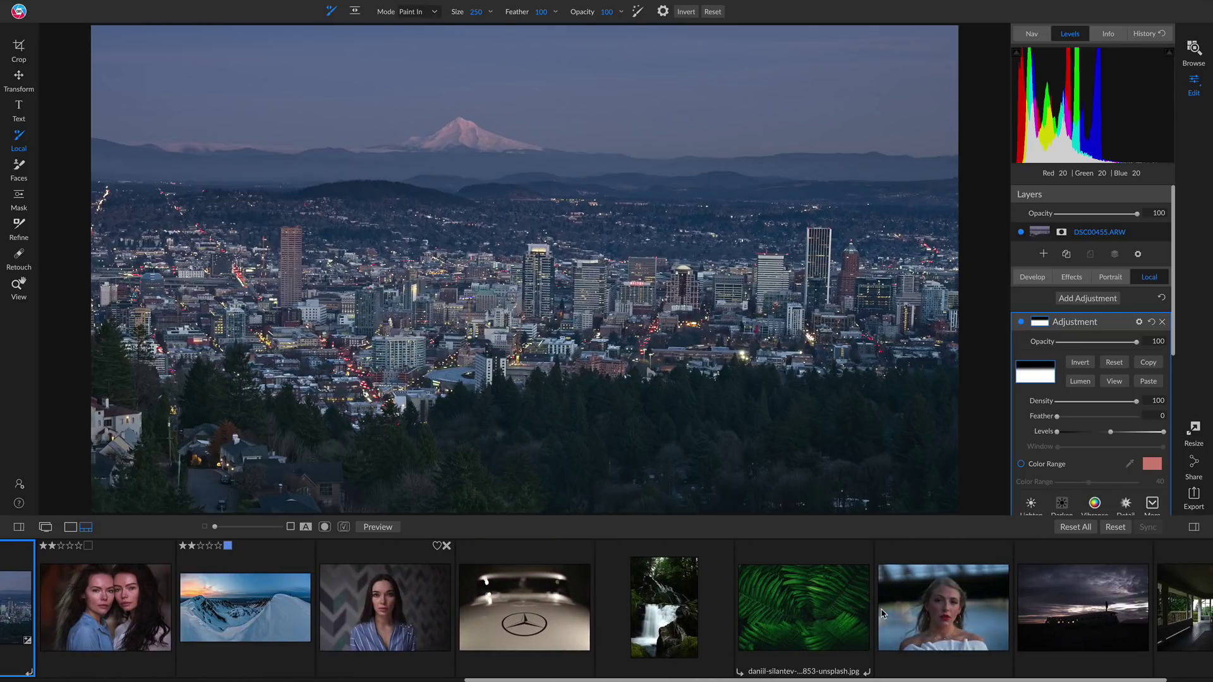
pyautogui.click(793, 608)
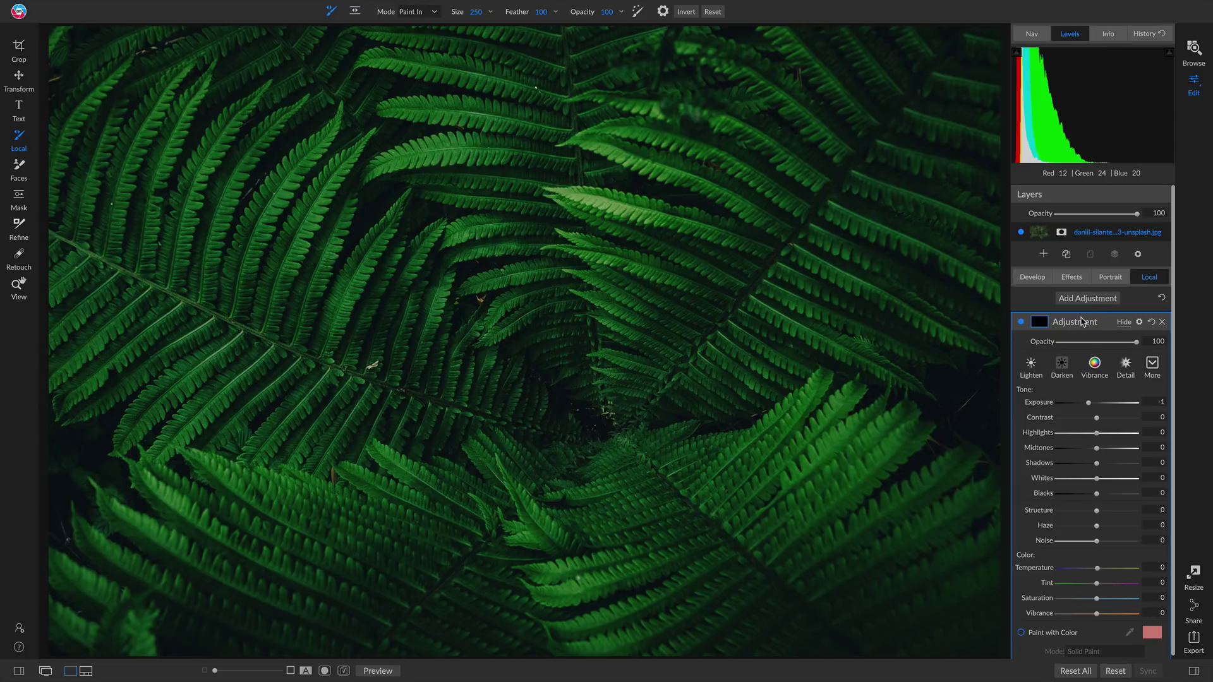
# - Apply the Lighten style and paint it with a size 1000 brush over the upper-centre and lower-right fern fronds
pyautogui.click(1031, 366)
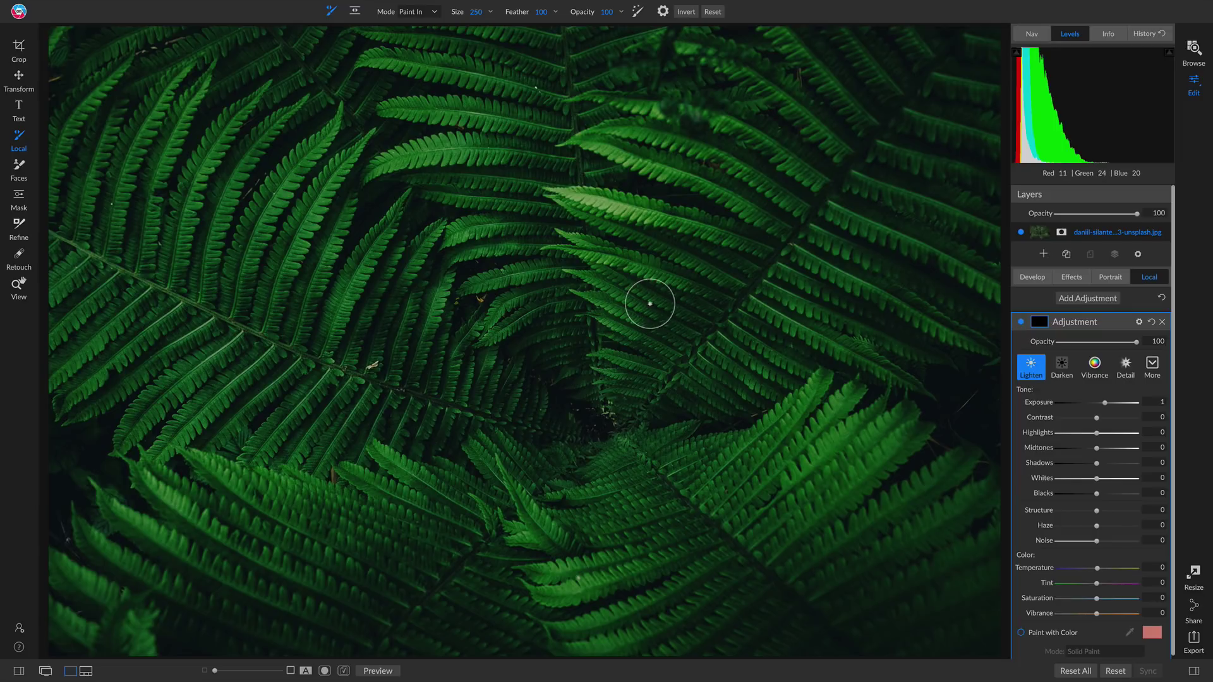
pyautogui.press(']')
pyautogui.press(']')
pyautogui.press(']')
pyautogui.press(']')
pyautogui.press(']')
pyautogui.press(']')
pyautogui.press(']')
pyautogui.press(']')
pyautogui.press(']')
pyautogui.press(']')
pyautogui.press(']')
pyautogui.press(']')
pyautogui.press(']')
pyautogui.press(']')
pyautogui.press(']')
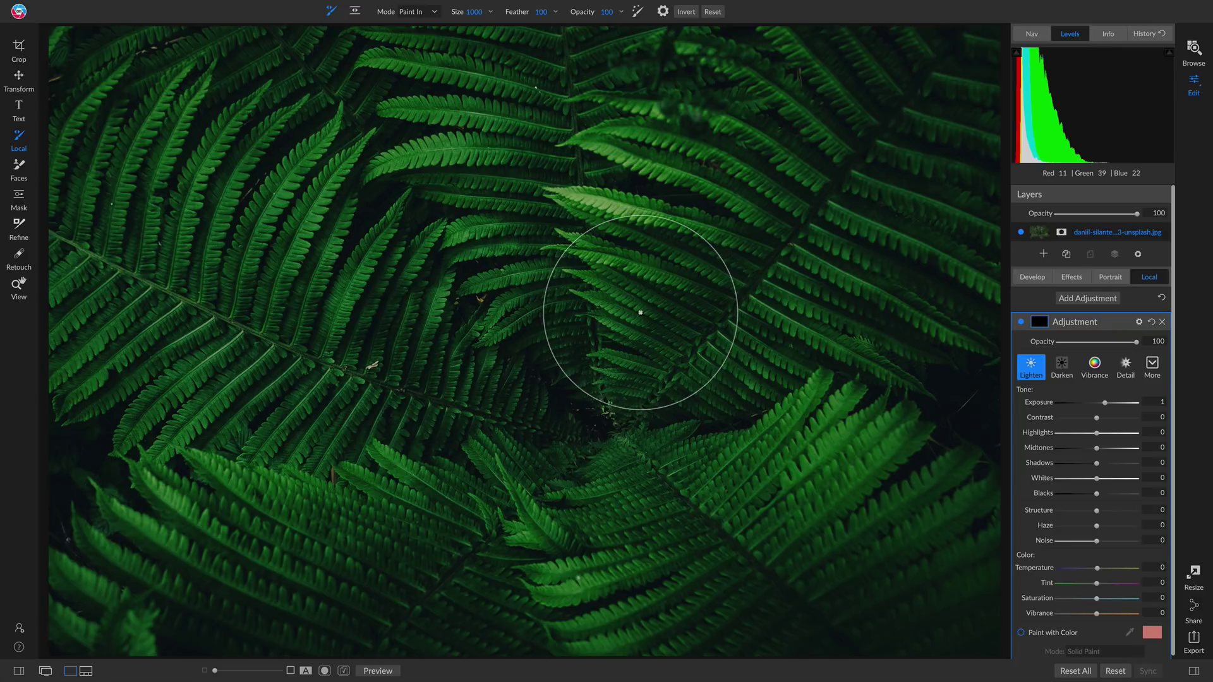
pyautogui.moveTo(638, 311)
pyautogui.mouseDown()
pyautogui.moveTo(628, 170)
pyautogui.moveTo(643, 131)
pyautogui.moveTo(699, 93)
pyautogui.moveTo(724, 124)
pyautogui.moveTo(659, 290)
pyautogui.mouseUp()
pyautogui.moveTo(828, 463); pyautogui.dragTo(915, 495)
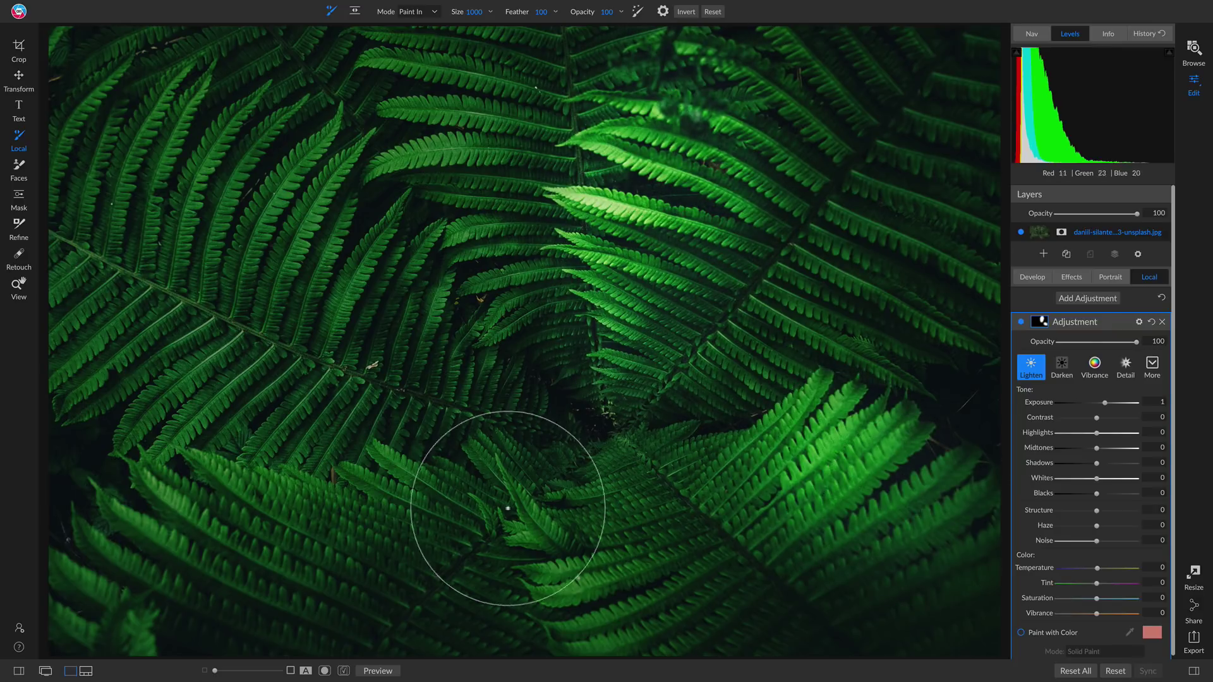
# - Paint the lightening over the remaining bright fronds with a size 700 brush, and lower the adjustment's opacity to 29
pyautogui.press('[')
pyautogui.press('[')
pyautogui.press('[')
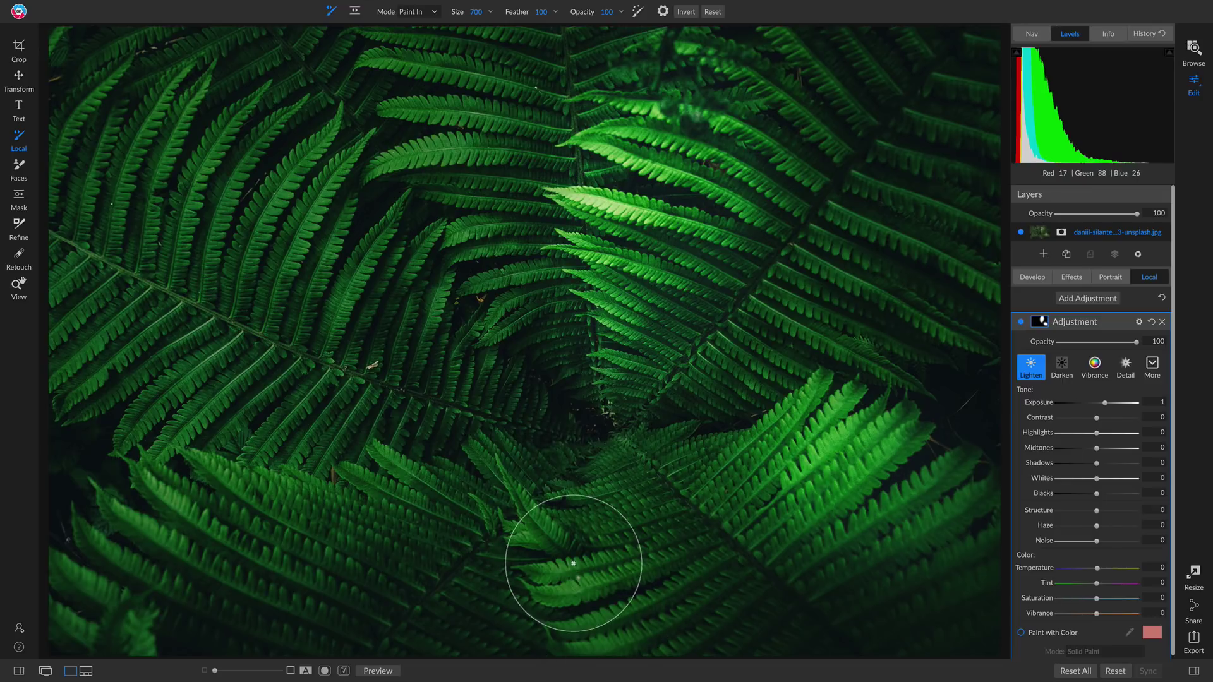
pyautogui.moveTo(574, 568)
pyautogui.mouseDown()
pyautogui.moveTo(624, 650)
pyautogui.moveTo(564, 523)
pyautogui.mouseUp()
pyautogui.moveTo(108, 590)
pyautogui.mouseDown()
pyautogui.moveTo(88, 574)
pyautogui.moveTo(137, 511)
pyautogui.moveTo(206, 474)
pyautogui.moveTo(299, 484)
pyautogui.moveTo(449, 467)
pyautogui.moveTo(410, 305)
pyautogui.moveTo(417, 172)
pyautogui.moveTo(456, 165)
pyautogui.moveTo(436, 76)
pyautogui.moveTo(436, 183)
pyautogui.moveTo(491, 296)
pyautogui.moveTo(423, 305)
pyautogui.moveTo(313, 240)
pyautogui.moveTo(257, 162)
pyautogui.moveTo(159, 132)
pyautogui.moveTo(164, 367)
pyautogui.moveTo(106, 419)
pyautogui.moveTo(145, 436)
pyautogui.moveTo(272, 451)
pyautogui.moveTo(595, 405)
pyautogui.moveTo(627, 371)
pyautogui.moveTo(802, 343)
pyautogui.moveTo(772, 370)
pyautogui.moveTo(675, 273)
pyautogui.mouseUp()
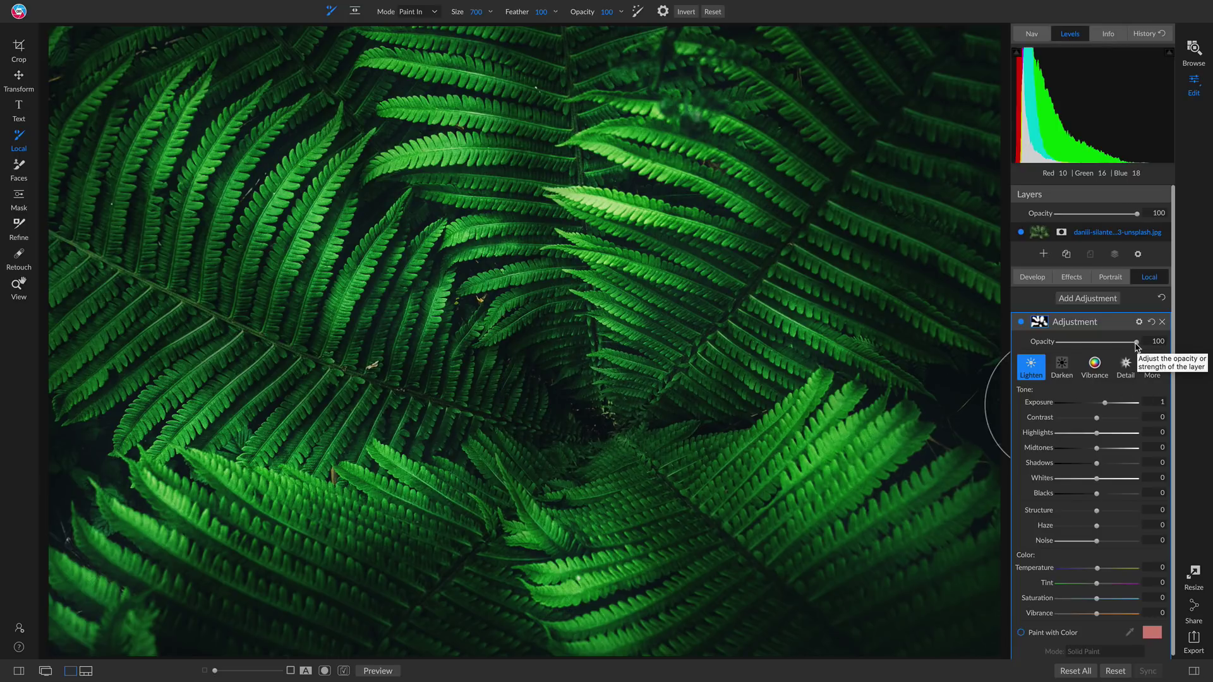
pyautogui.moveTo(1135, 344); pyautogui.dragTo(1082, 347)
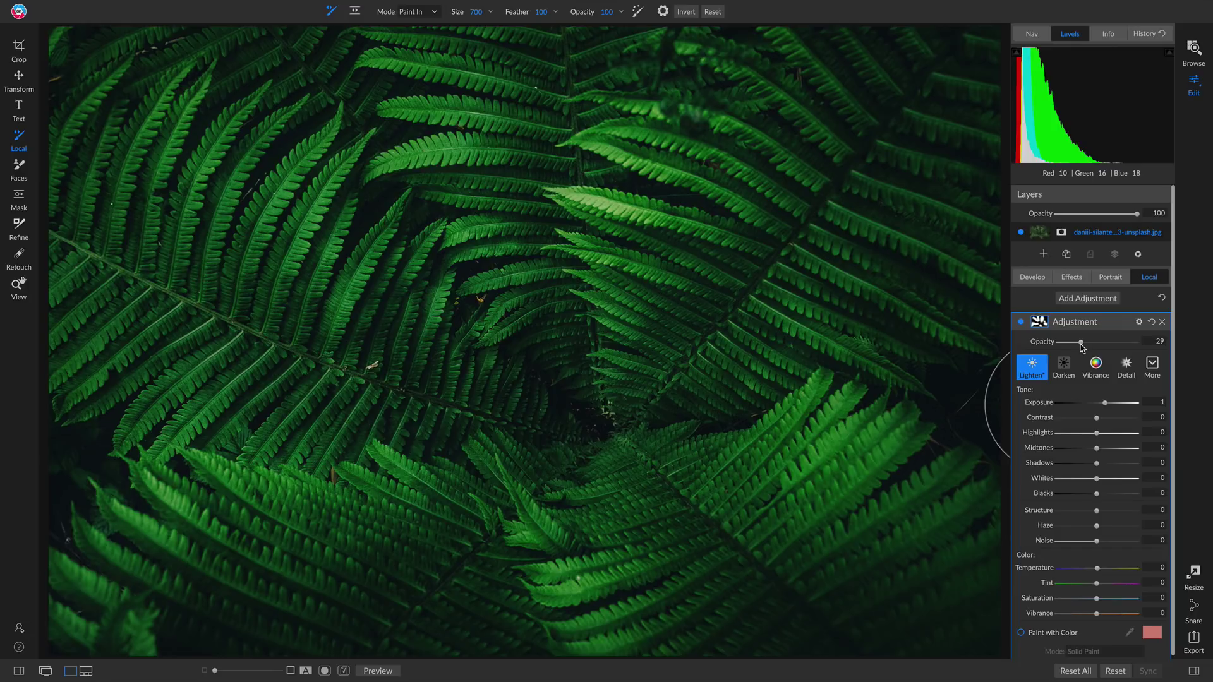
# - Add a Darken adjustment and paint it with a size 1100 brush over the shadowed areas between the bright fronds and the fern's centre
pyautogui.click(1077, 301)
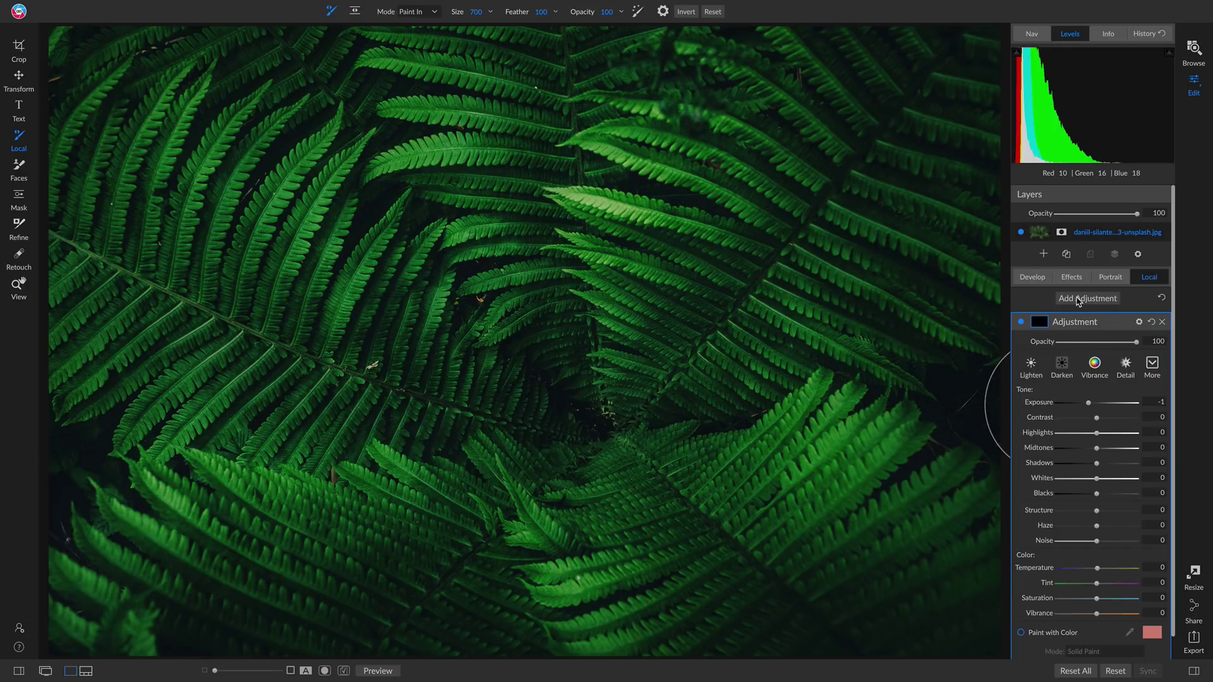
pyautogui.click(1061, 365)
pyautogui.press(']')
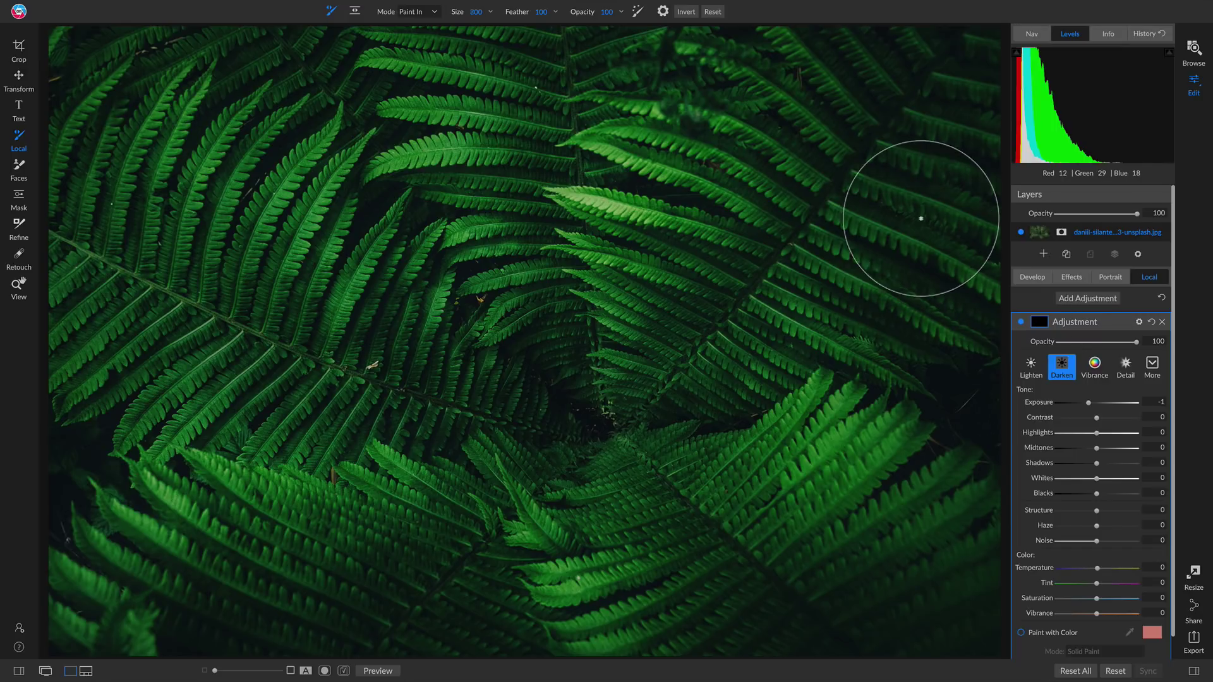
pyautogui.press(']')
pyautogui.press(']')
pyautogui.press(']')
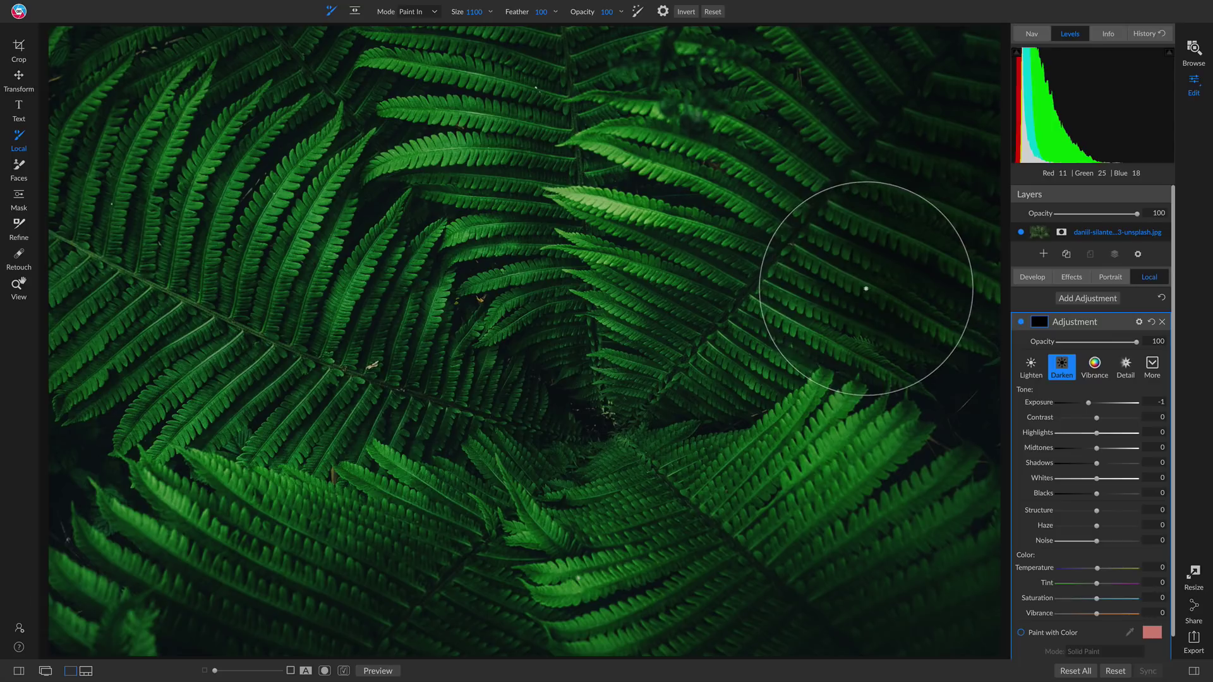
pyautogui.click(866, 288)
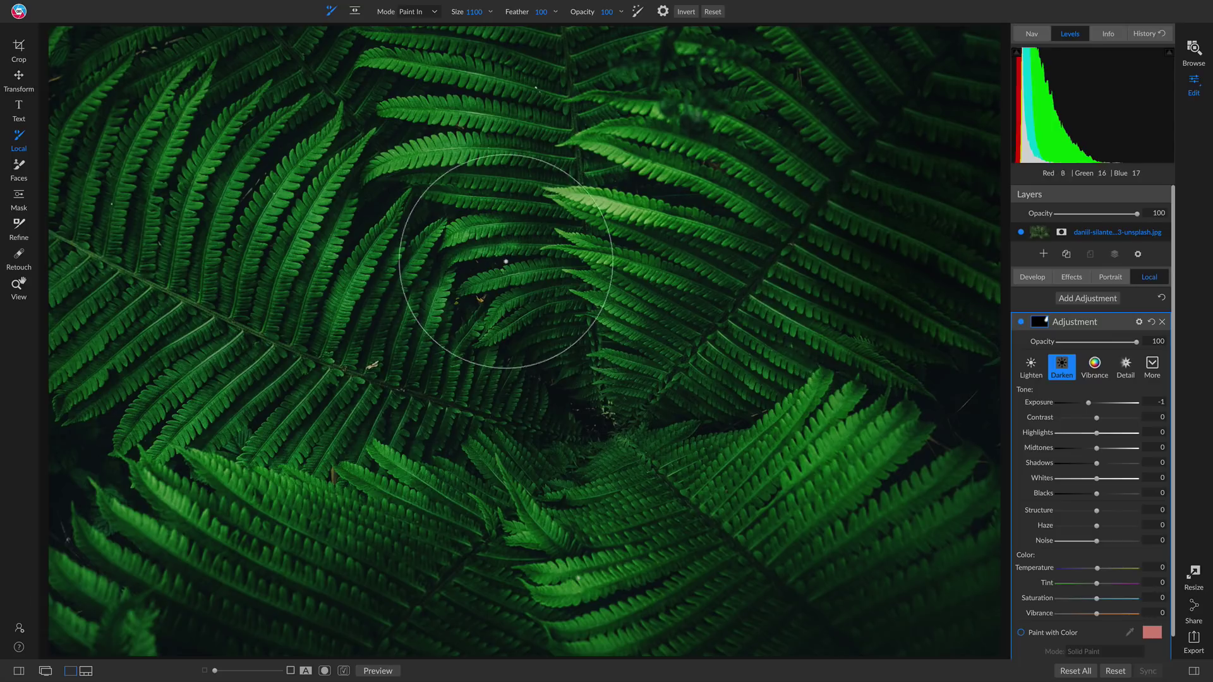
pyautogui.click(322, 365)
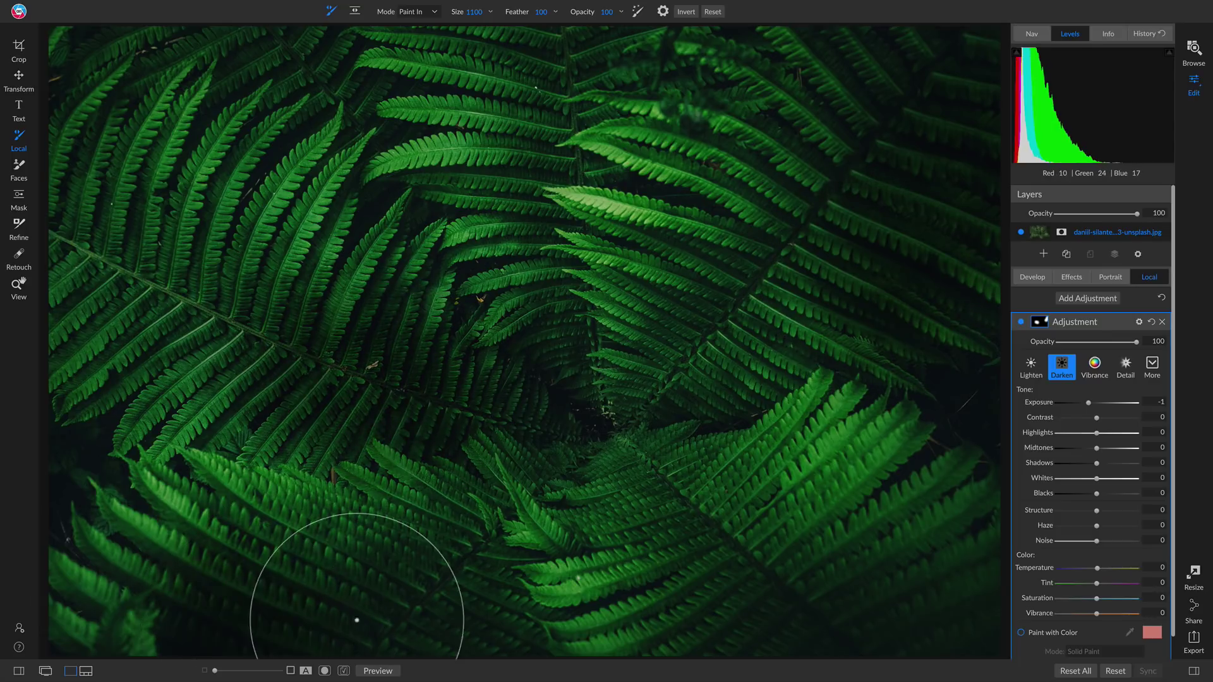
pyautogui.click(721, 549)
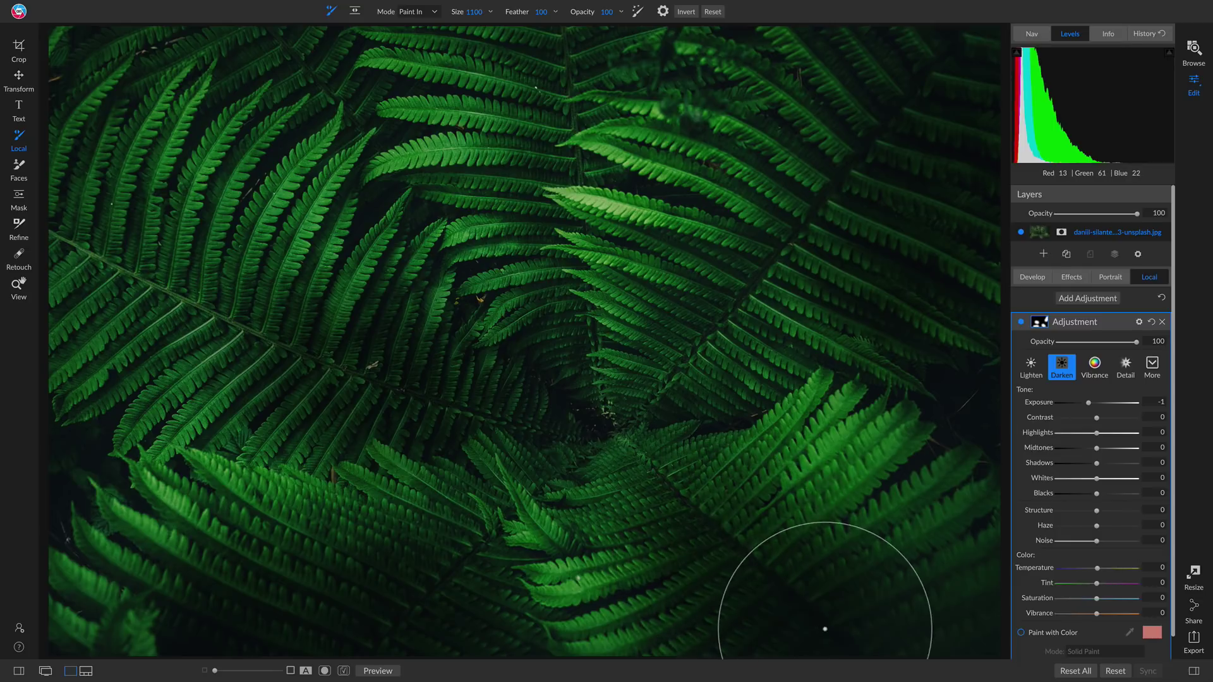
pyautogui.click(541, 371)
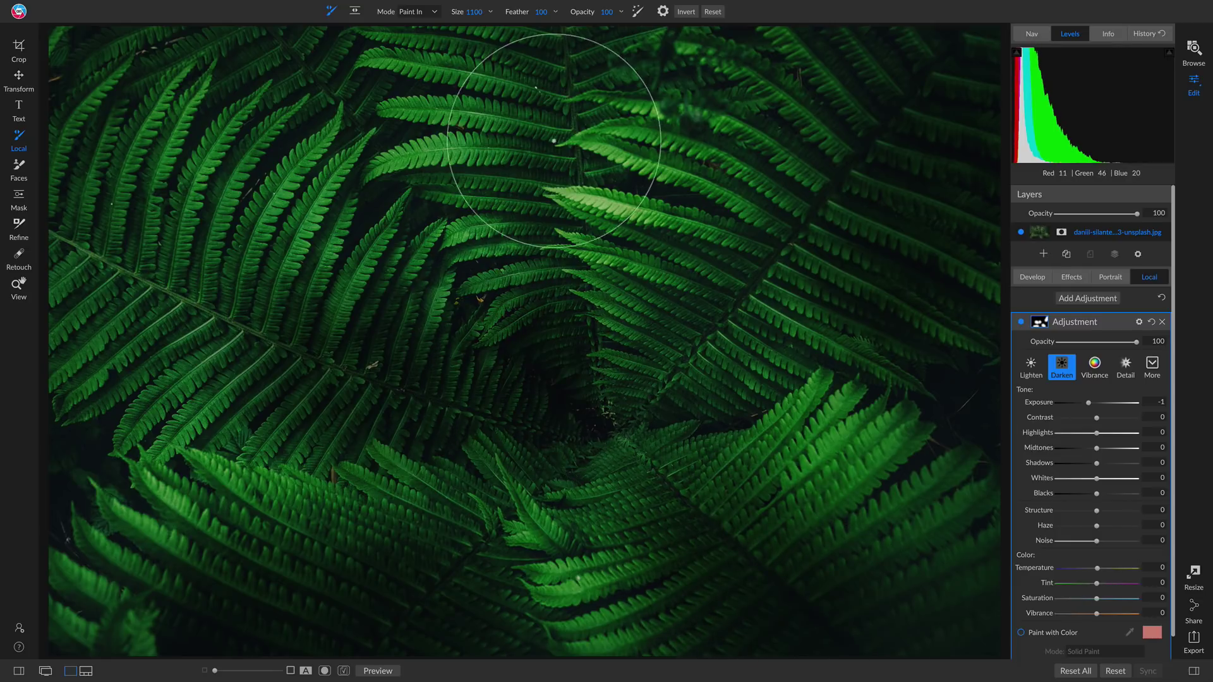
pyautogui.click(543, 60)
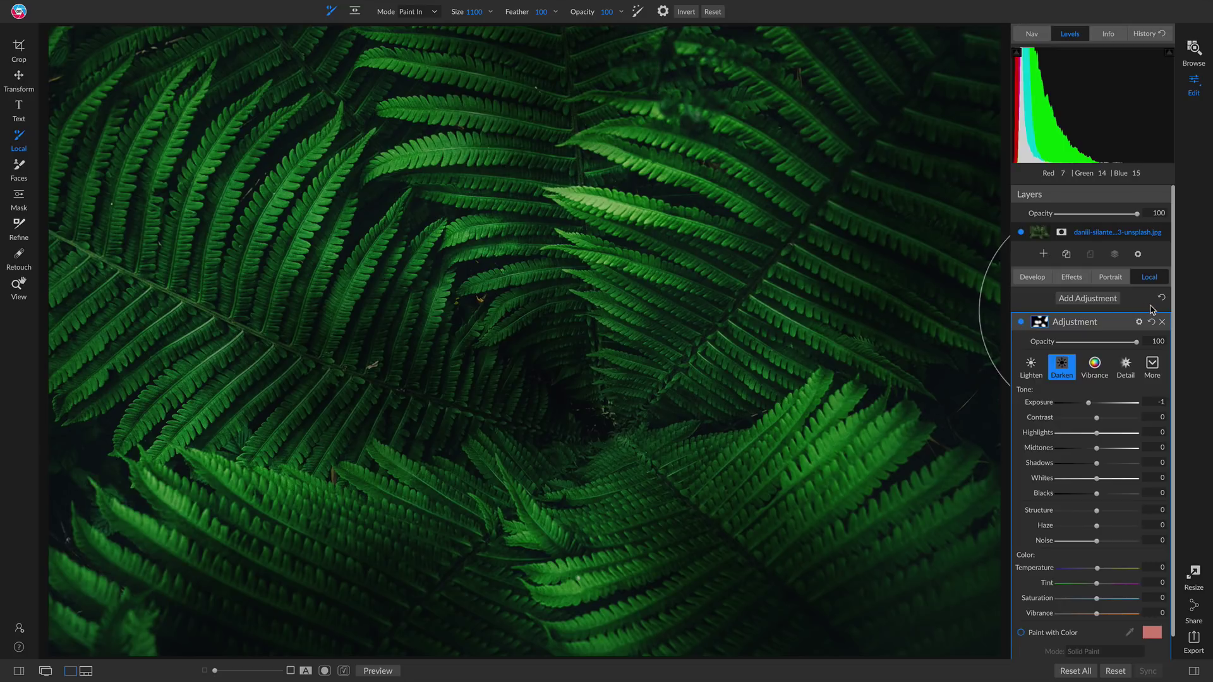
# - Lower the Darken adjustment's opacity to 26, and compare the fern photo with and without its edits
pyautogui.click(1134, 342)
pyautogui.moveTo(1114, 348); pyautogui.dragTo(1079, 347)
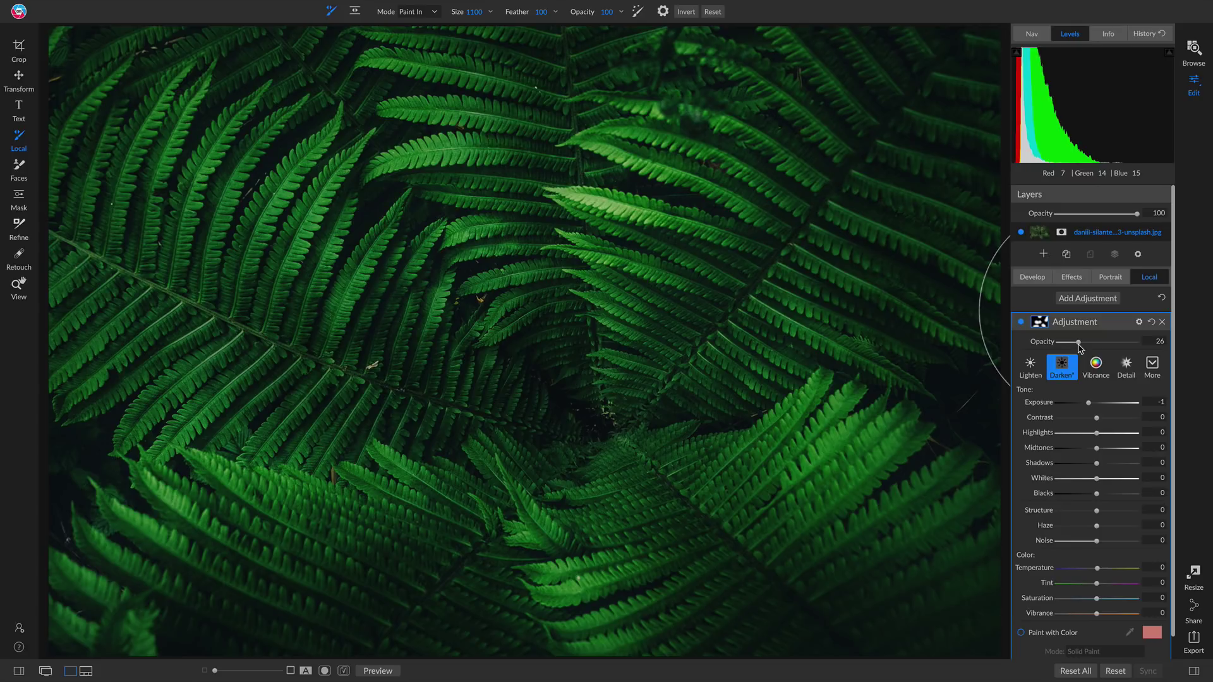
pyautogui.hotkey('ctrl', 'p')
pyautogui.hotkey('ctrl', 'p')
pyautogui.hotkey('ctrl', 'p')
pyautogui.hotkey('ctrl', 'p')
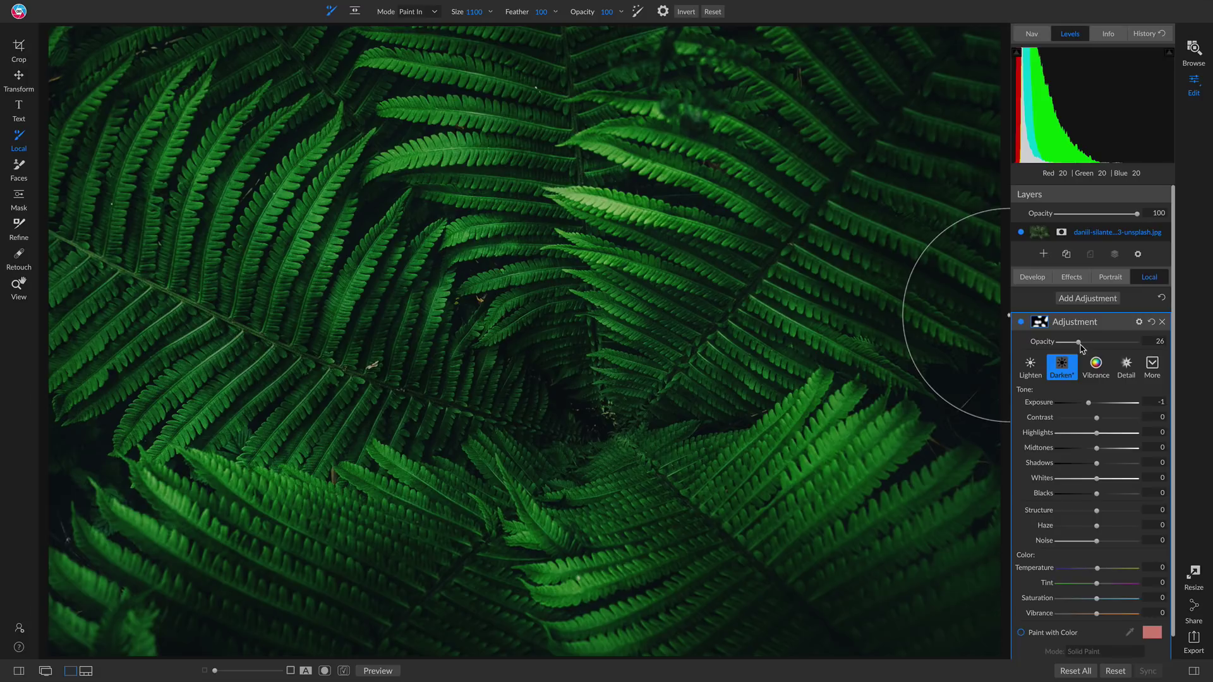
# - Raise the fern photo's Darken adjustment opacity to 41 and its Lighten adjustment opacity to 39, and compare before and after
pyautogui.moveTo(1080, 344); pyautogui.dragTo(1091, 344)
pyautogui.scroll(-1, 1086, 379)
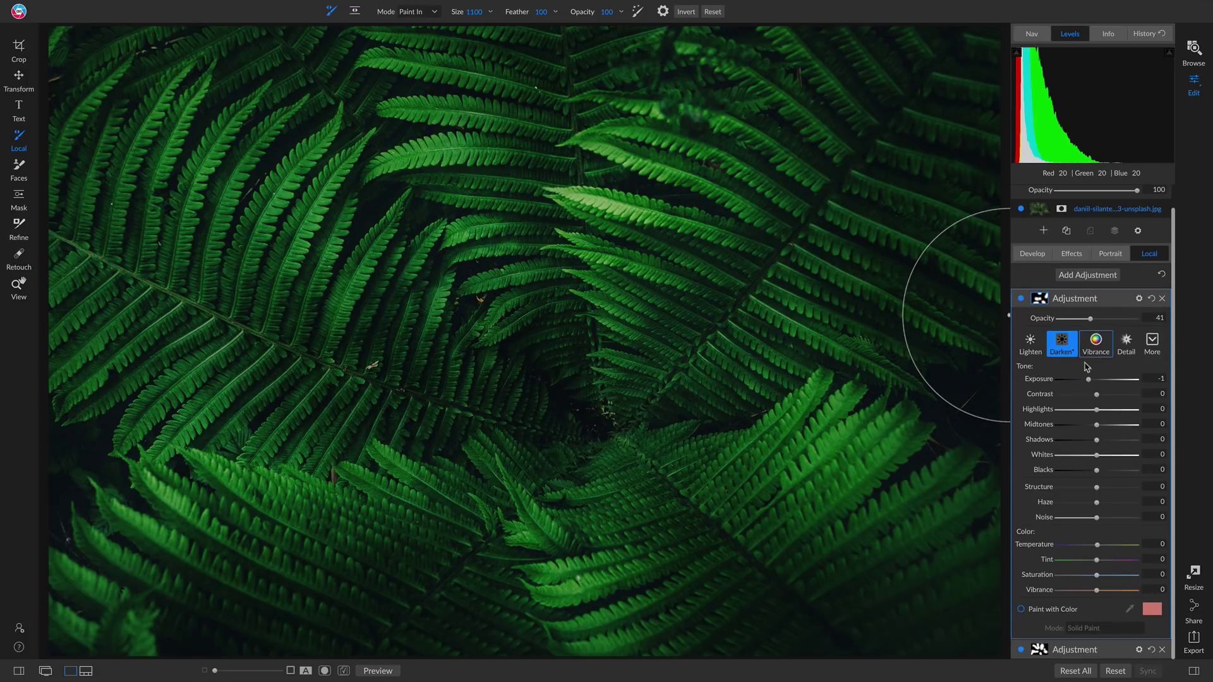
pyautogui.click(1111, 647)
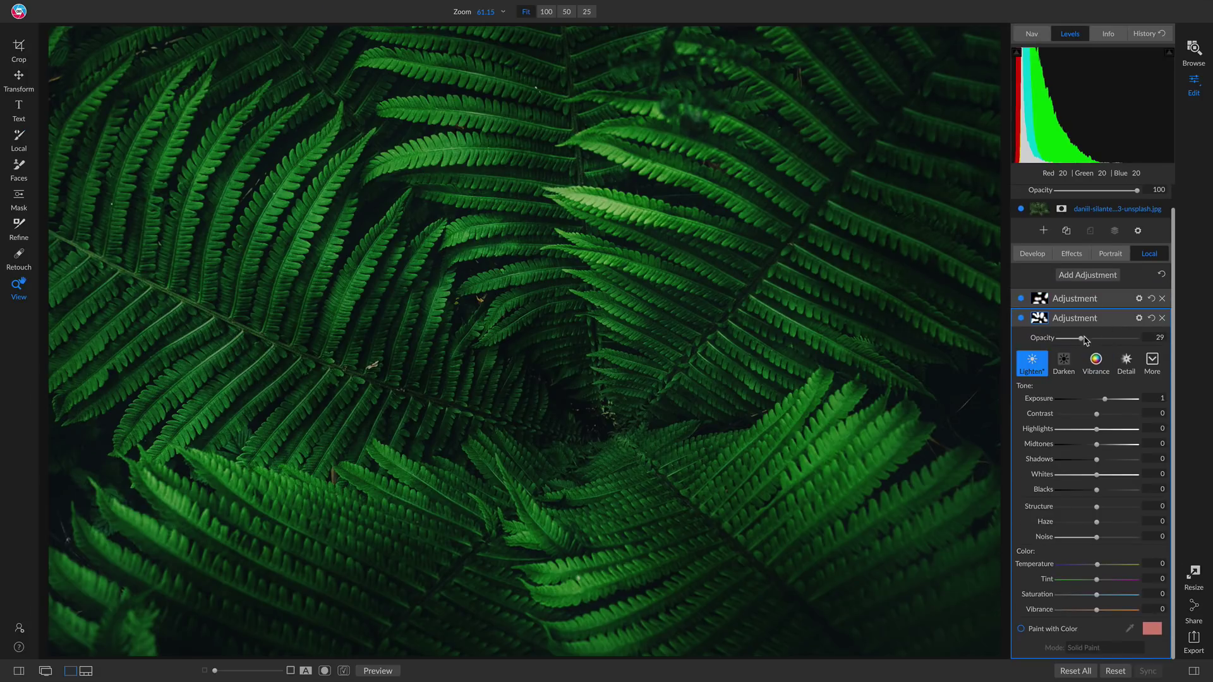
pyautogui.moveTo(1084, 340); pyautogui.dragTo(1089, 343)
pyautogui.hotkey('ctrl', 'p')
pyautogui.hotkey('ctrl', 'p')
pyautogui.hotkey('ctrl', 'p')
pyautogui.hotkey('ctrl', 'p')
# - Open the portrait photo DSC00107.ARW for editing and apply the Darken style to its local adjustment
pyautogui.press('n')
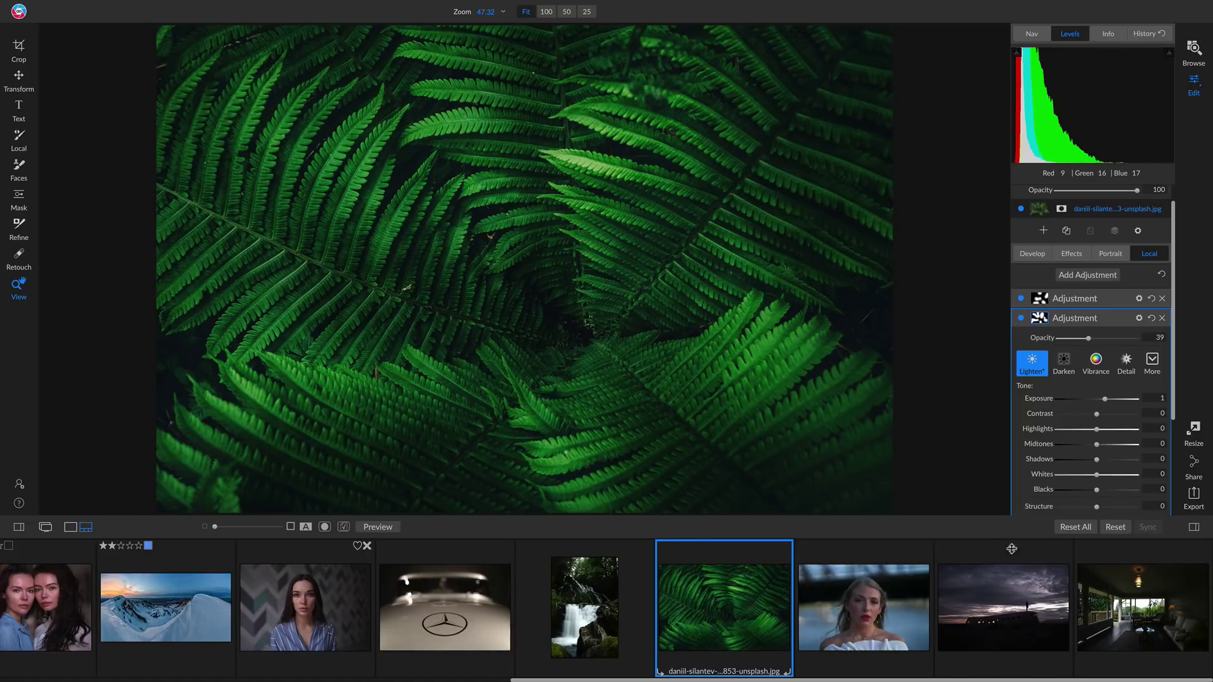
pyautogui.click(865, 617)
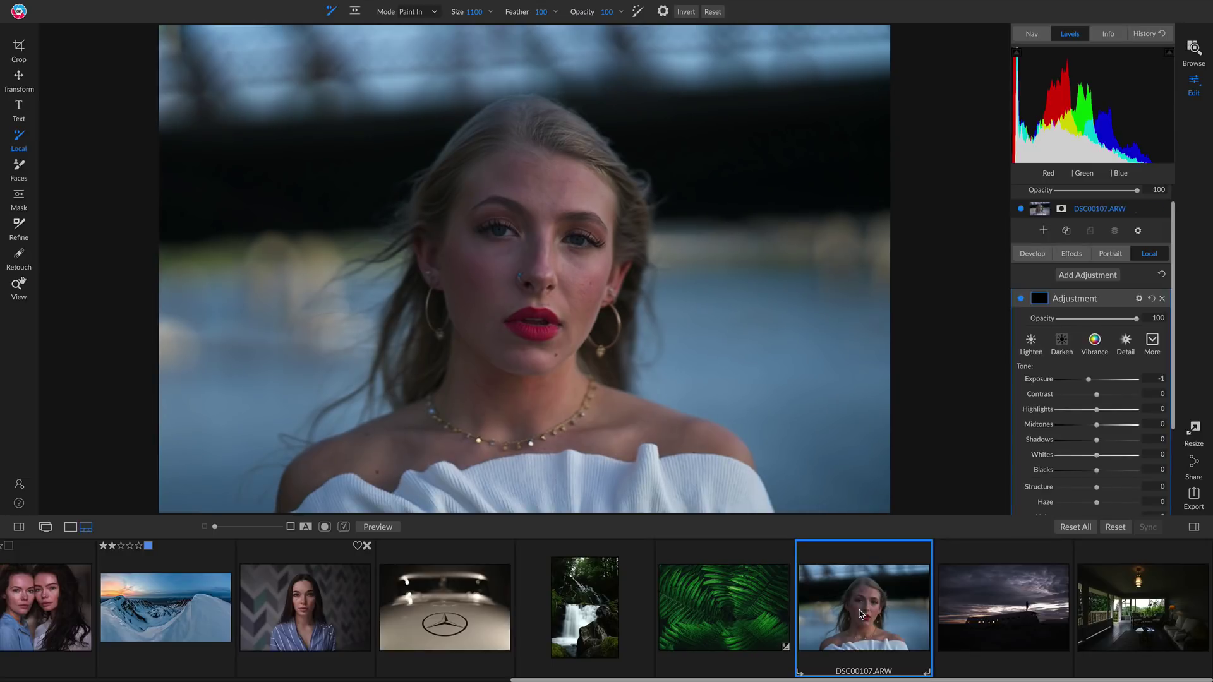
pyautogui.press('e')
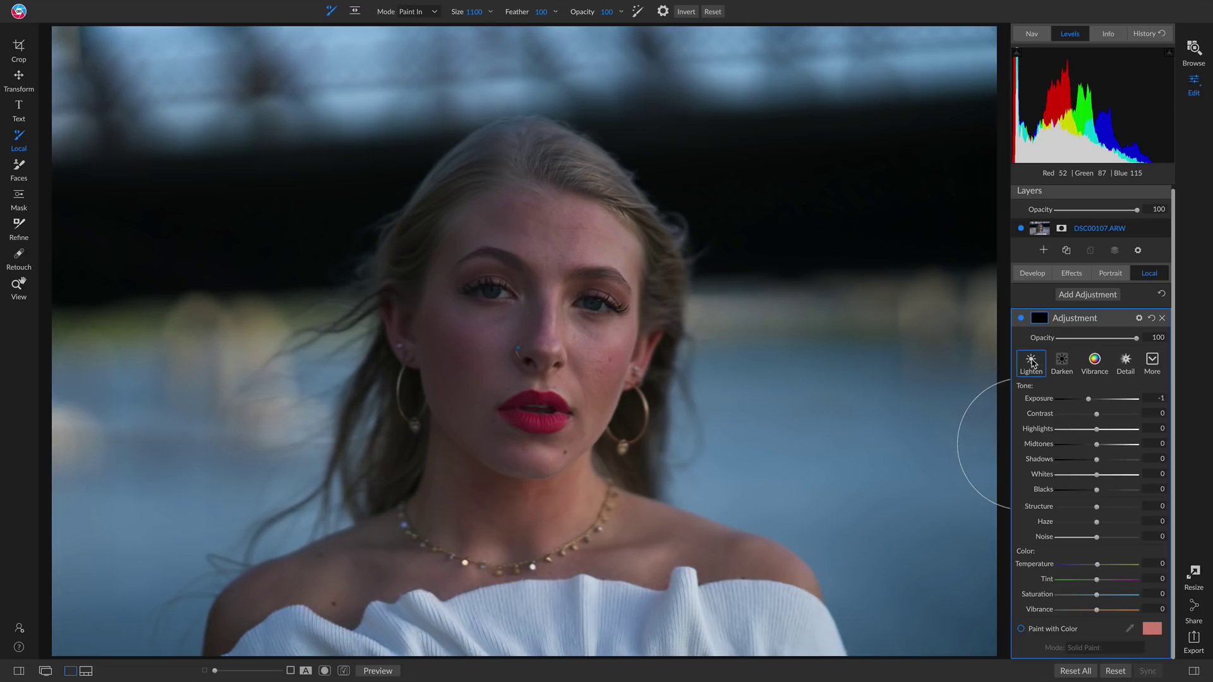
pyautogui.click(1032, 363)
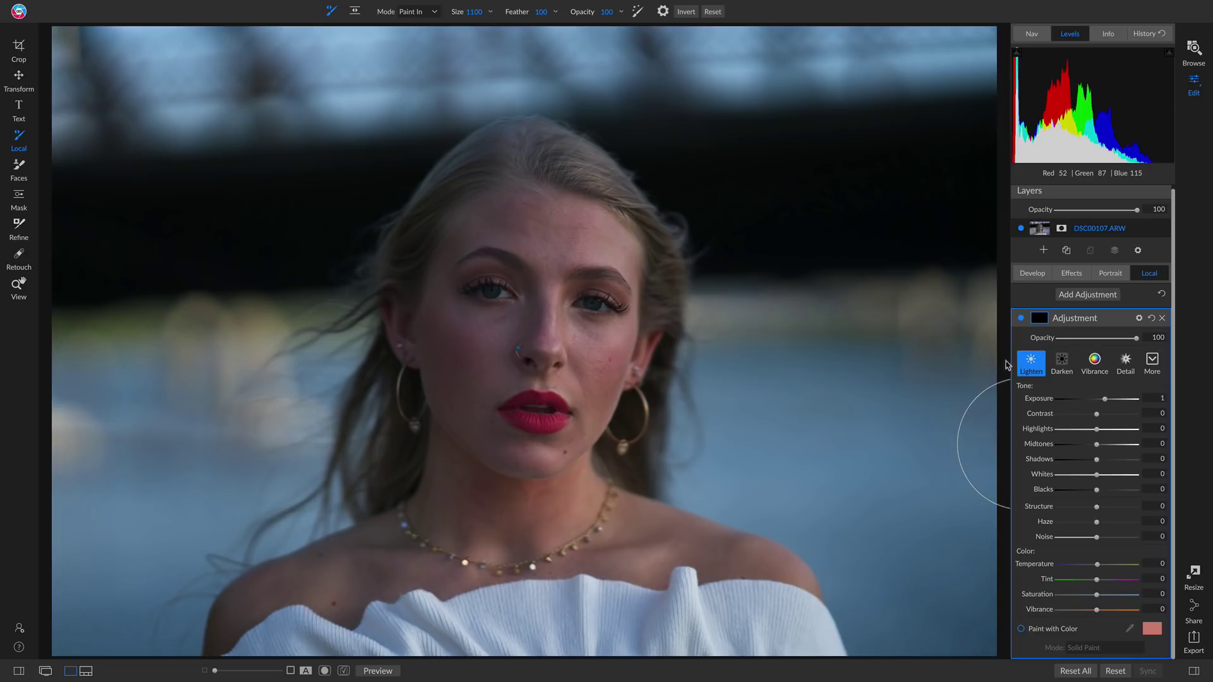
pyautogui.click(1069, 367)
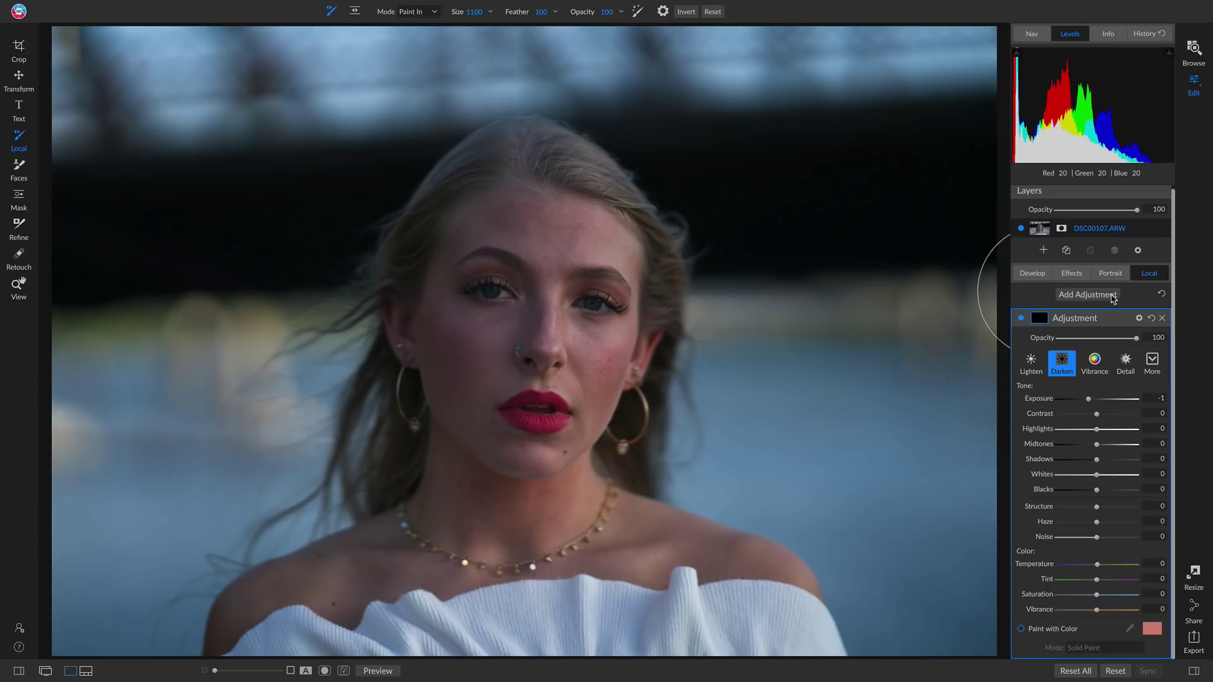
# - Set the portrait's overall Develop exposure to 0.6 and return to its local adjustments
pyautogui.click(1032, 274)
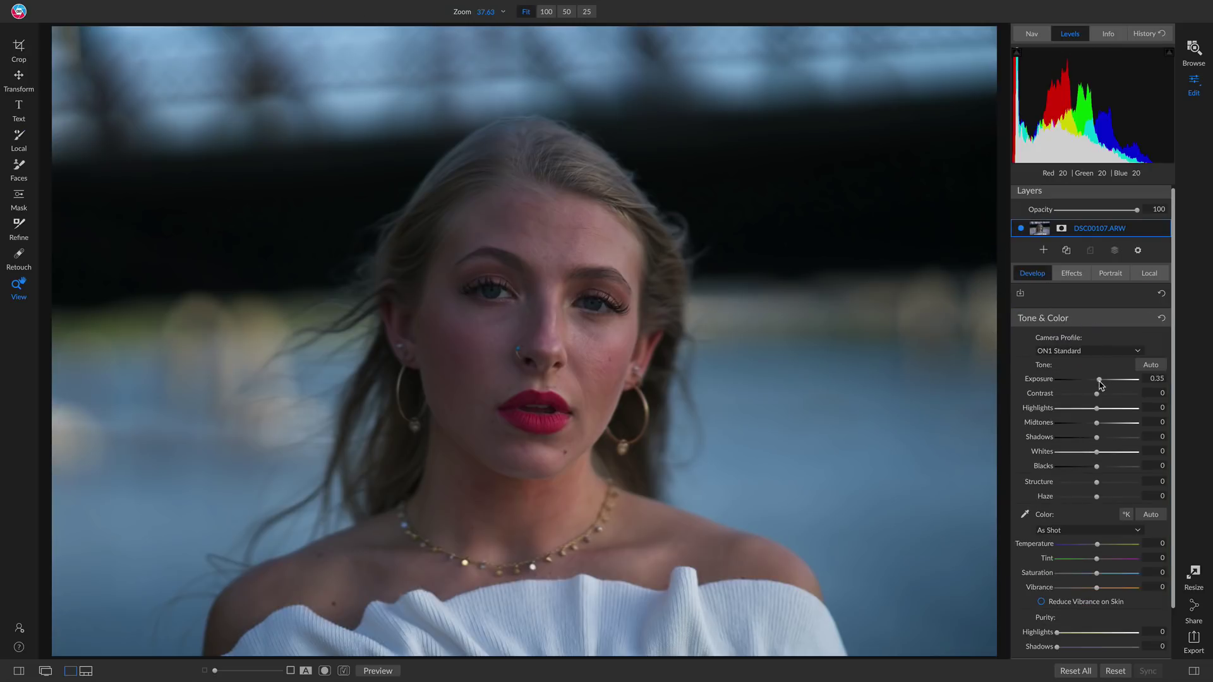
pyautogui.moveTo(1099, 382); pyautogui.dragTo(1102, 382)
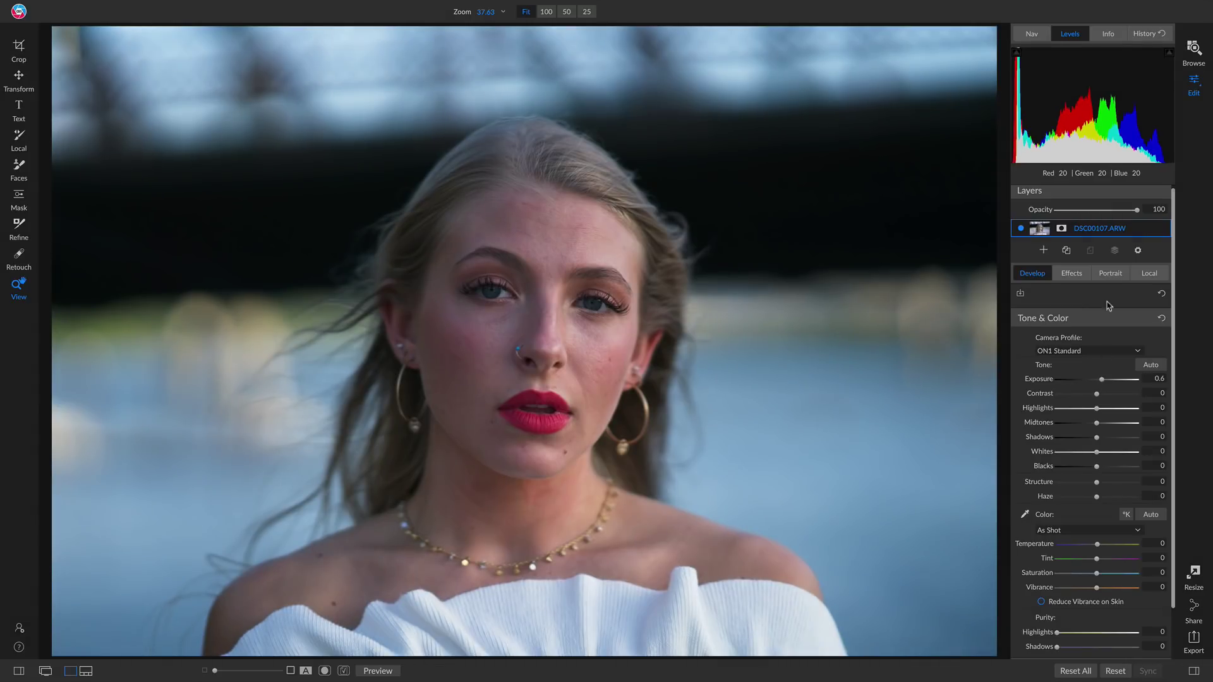
pyautogui.click(1147, 273)
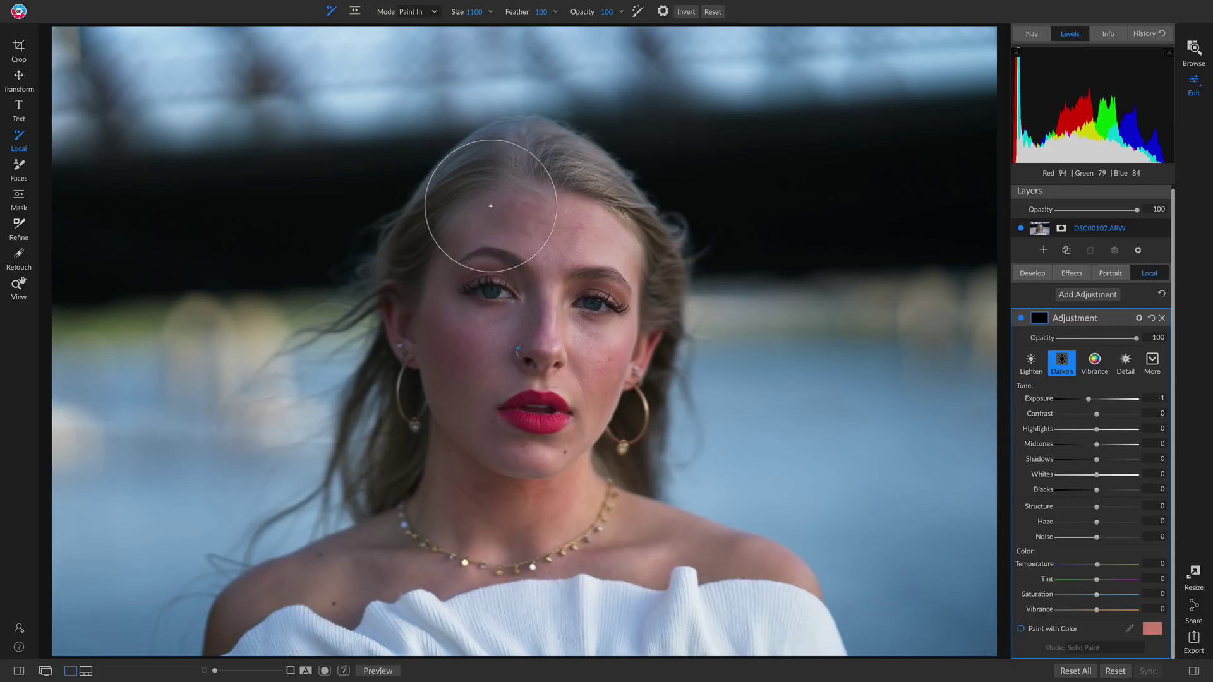
# - Paint the darkening over the shaded areas of the face, neck and shoulders with brush sizes 1100 and 500, and lower its opacity to 26
pyautogui.moveTo(502, 187)
pyautogui.mouseDown()
pyautogui.moveTo(457, 241)
pyautogui.moveTo(442, 402)
pyautogui.moveTo(429, 330)
pyautogui.moveTo(427, 475)
pyautogui.moveTo(409, 484)
pyautogui.moveTo(458, 411)
pyautogui.moveTo(459, 372)
pyautogui.moveTo(418, 343)
pyautogui.moveTo(422, 311)
pyautogui.moveTo(482, 259)
pyautogui.moveTo(486, 189)
pyautogui.moveTo(394, 287)
pyautogui.moveTo(386, 424)
pyautogui.moveTo(345, 493)
pyautogui.mouseUp()
pyautogui.press('[')
pyautogui.press('[')
pyautogui.press('[')
pyautogui.press('[')
pyautogui.press('[')
pyautogui.press('[')
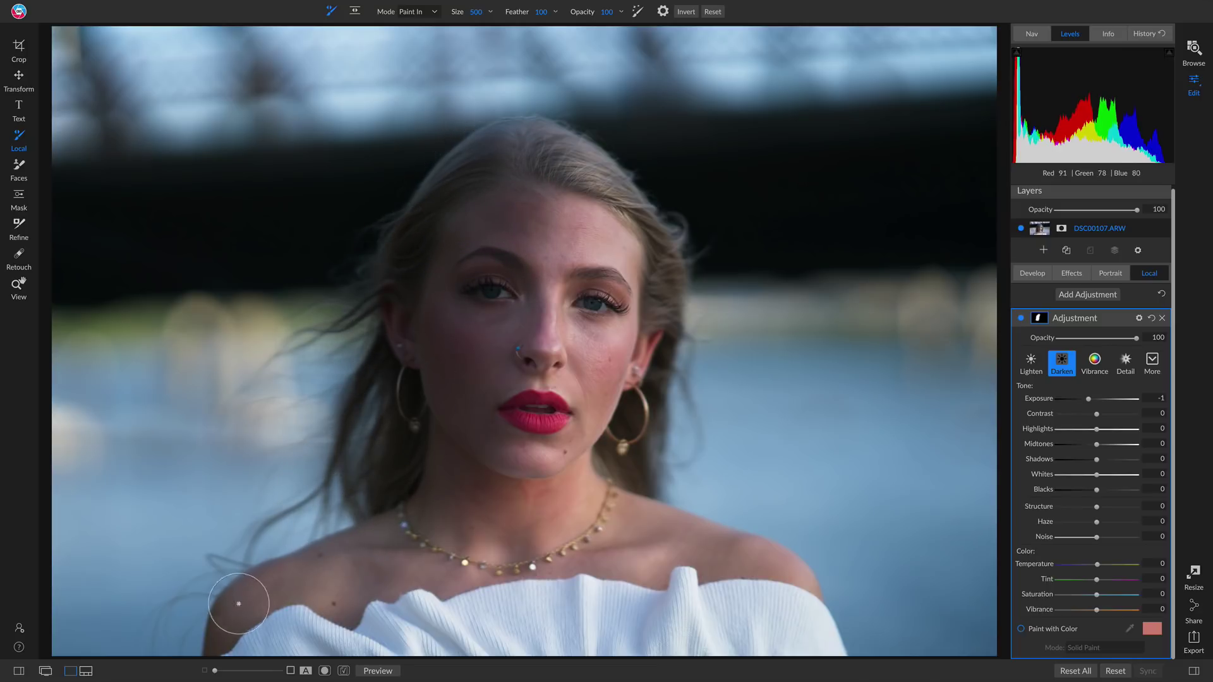
pyautogui.moveTo(222, 641)
pyautogui.mouseDown()
pyautogui.moveTo(236, 596)
pyautogui.moveTo(257, 585)
pyautogui.moveTo(323, 583)
pyautogui.moveTo(396, 639)
pyautogui.mouseUp()
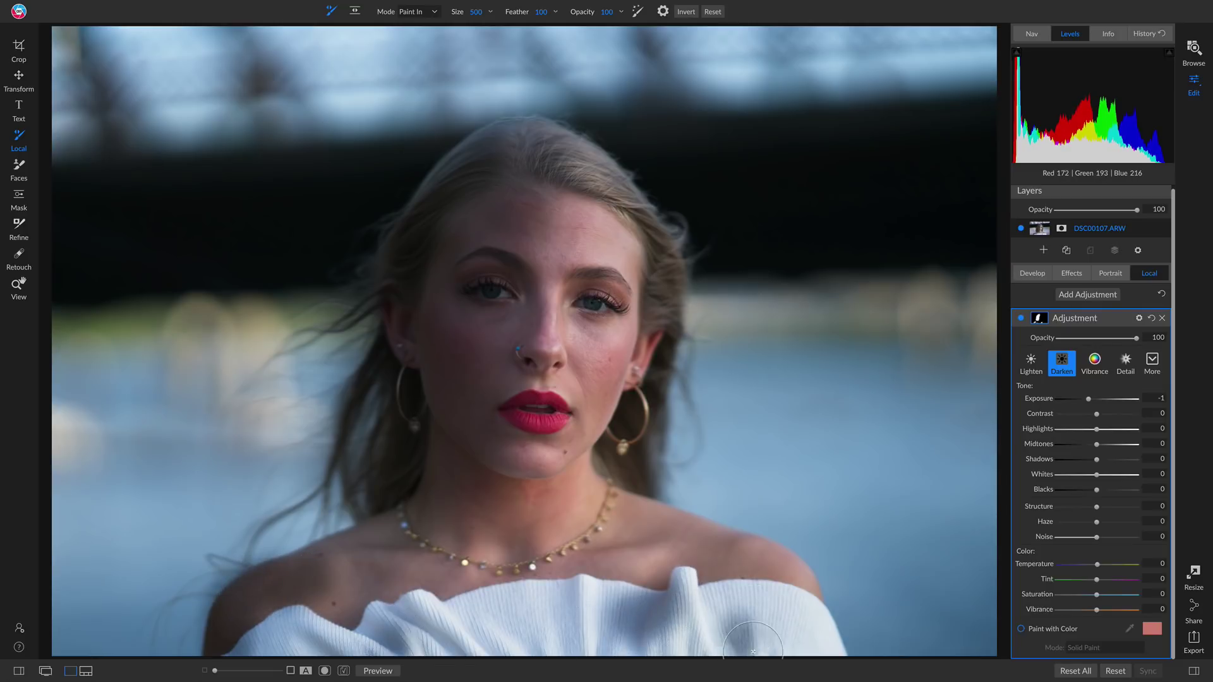
pyautogui.moveTo(708, 551); pyautogui.dragTo(695, 579)
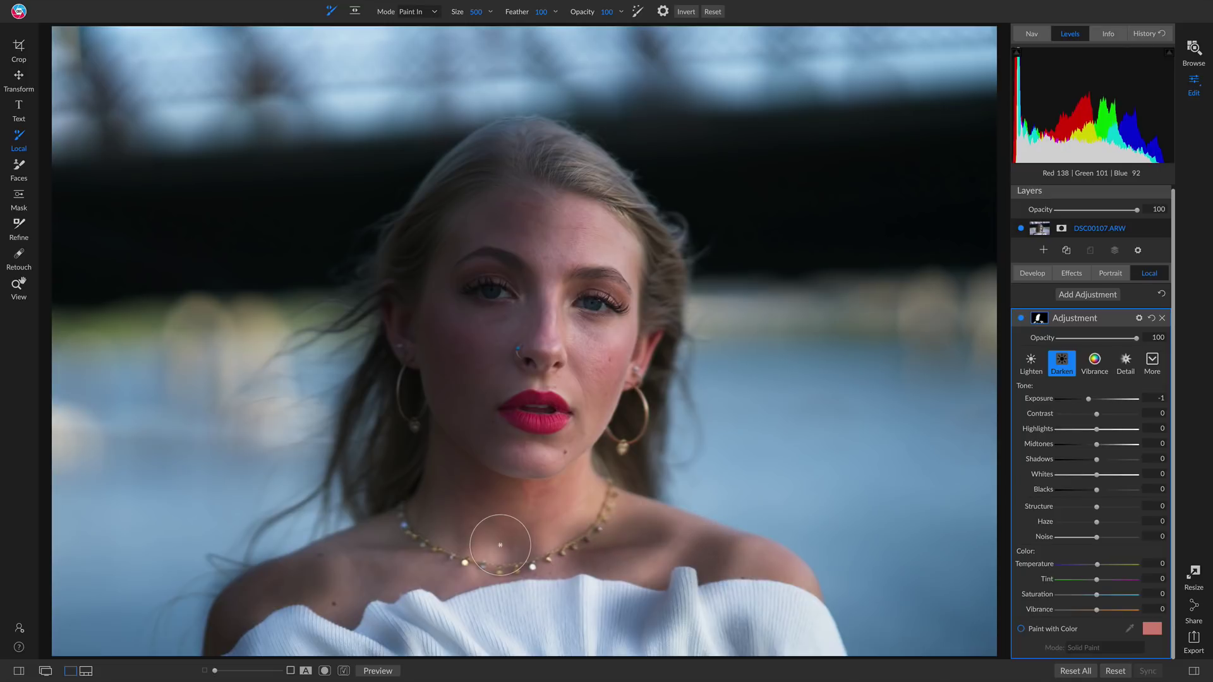
pyautogui.moveTo(495, 491); pyautogui.dragTo(431, 497)
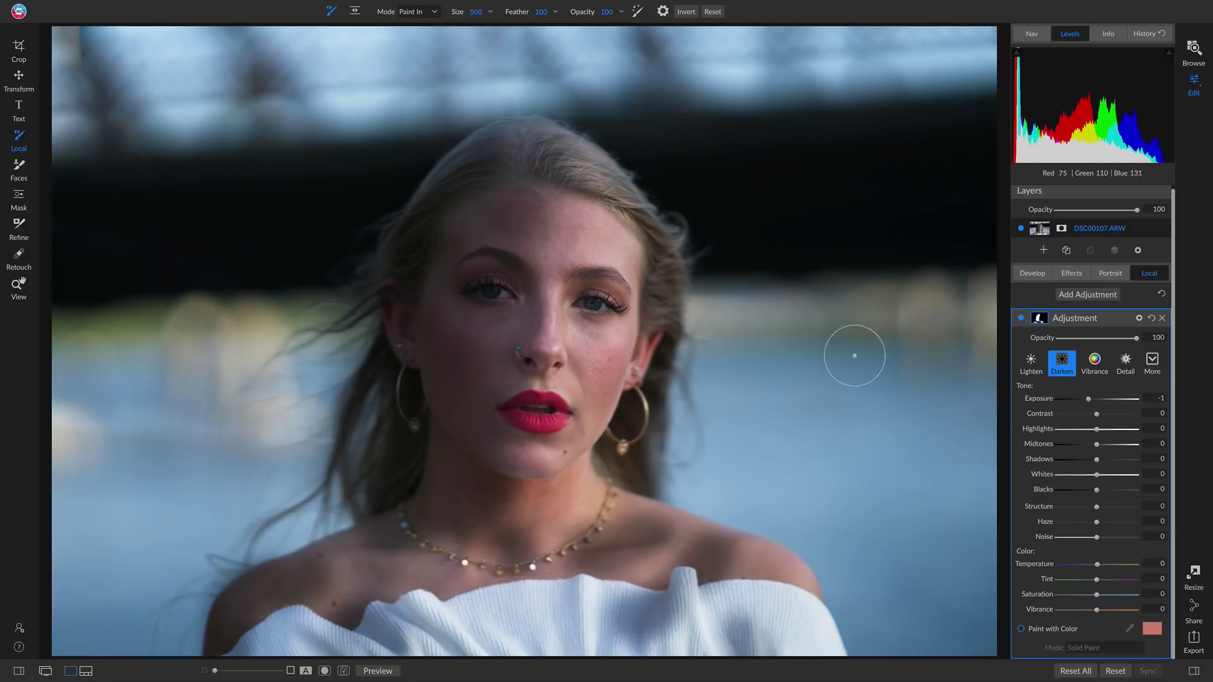
pyautogui.moveTo(1134, 341); pyautogui.dragTo(1080, 343)
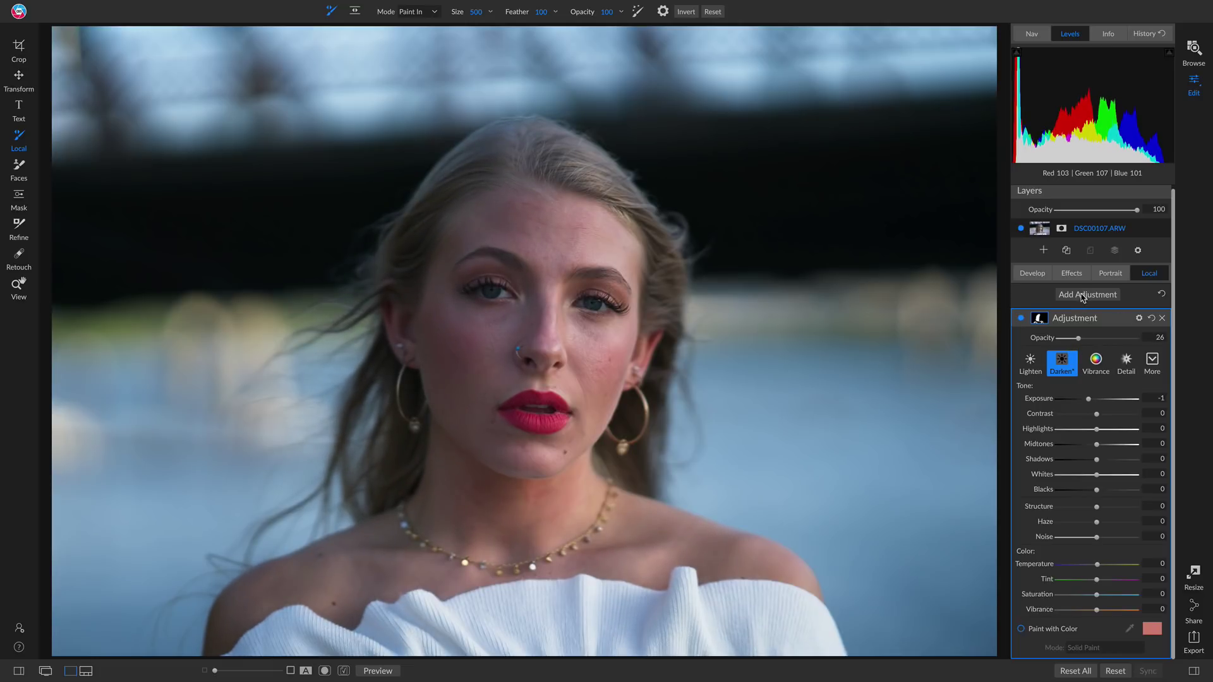
# - Add a Lighten adjustment and paint it with a size 500 brush over the crown of the hair and the lit side of the face and neck
pyautogui.click(1082, 296)
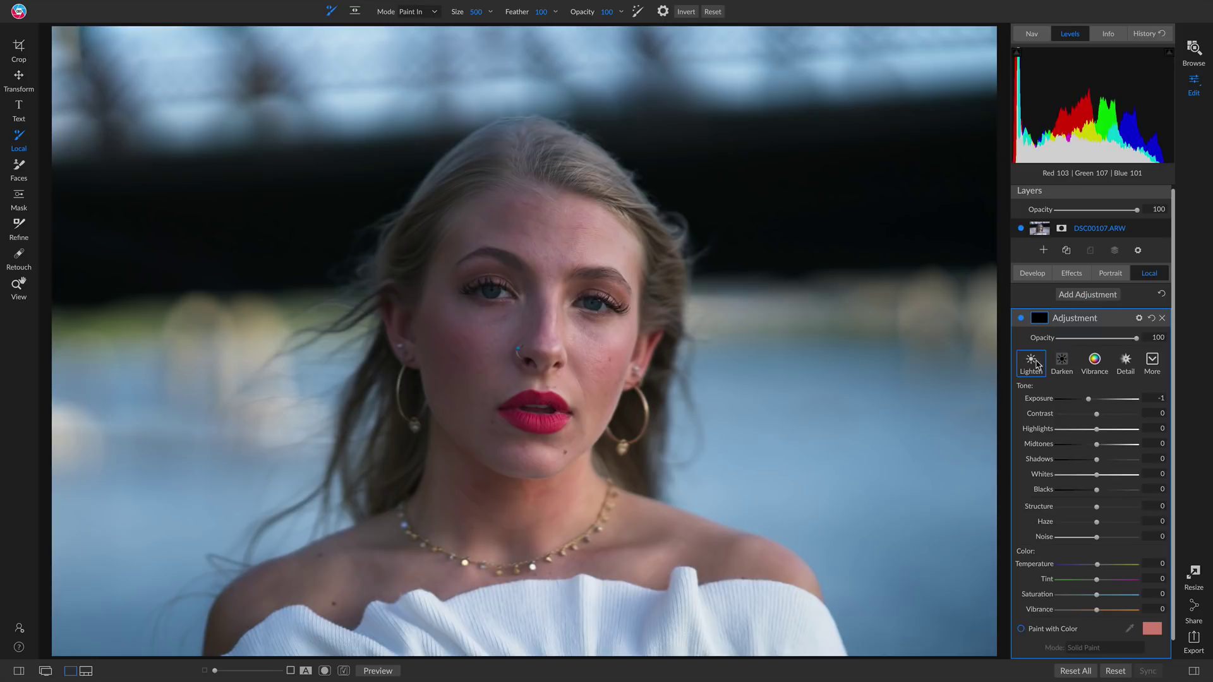
pyautogui.click(1032, 365)
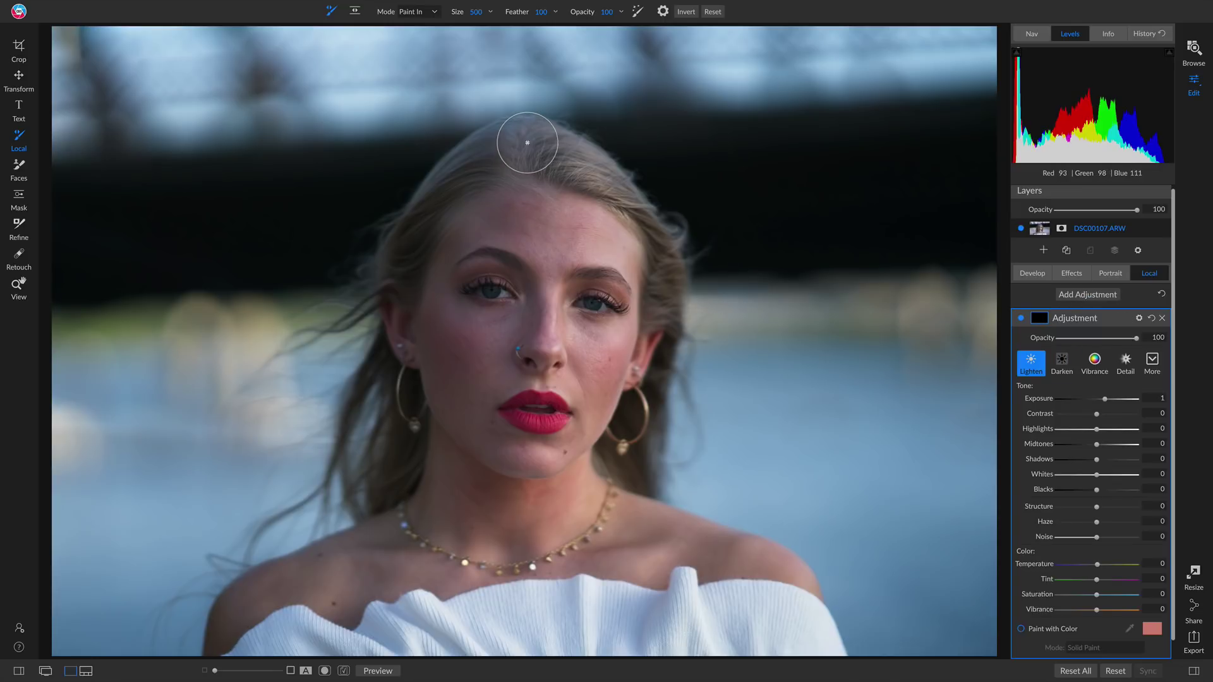
pyautogui.click(528, 143)
pyautogui.moveTo(528, 143)
pyautogui.mouseDown()
pyautogui.moveTo(594, 182)
pyautogui.moveTo(620, 230)
pyautogui.moveTo(589, 265)
pyautogui.moveTo(580, 222)
pyautogui.moveTo(594, 232)
pyautogui.moveTo(612, 320)
pyautogui.moveTo(596, 434)
pyautogui.moveTo(633, 314)
pyautogui.moveTo(591, 362)
pyautogui.moveTo(563, 488)
pyautogui.moveTo(564, 538)
pyautogui.moveTo(594, 539)
pyautogui.moveTo(567, 526)
pyautogui.mouseUp()
# - Paint the lightening over the bright parts of the shoulders and dress with a size 400 brush, and lower the adjustment's opacity to 31
pyautogui.press(']')
pyautogui.press(']')
pyautogui.press(']')
pyautogui.press(']')
pyautogui.press(']')
pyautogui.press(']')
pyautogui.press('[')
pyautogui.press('[')
pyautogui.press('[')
pyautogui.press('[')
pyautogui.press('[')
pyautogui.press('[')
pyautogui.press('[')
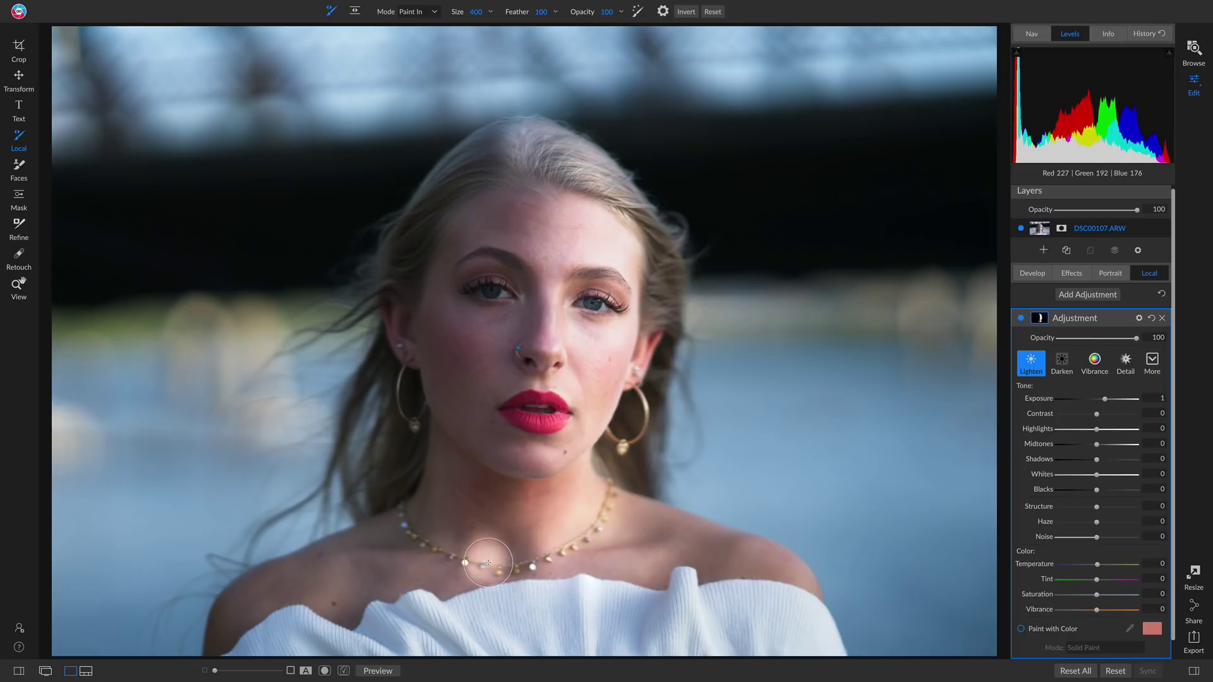
pyautogui.moveTo(345, 573); pyautogui.dragTo(319, 622)
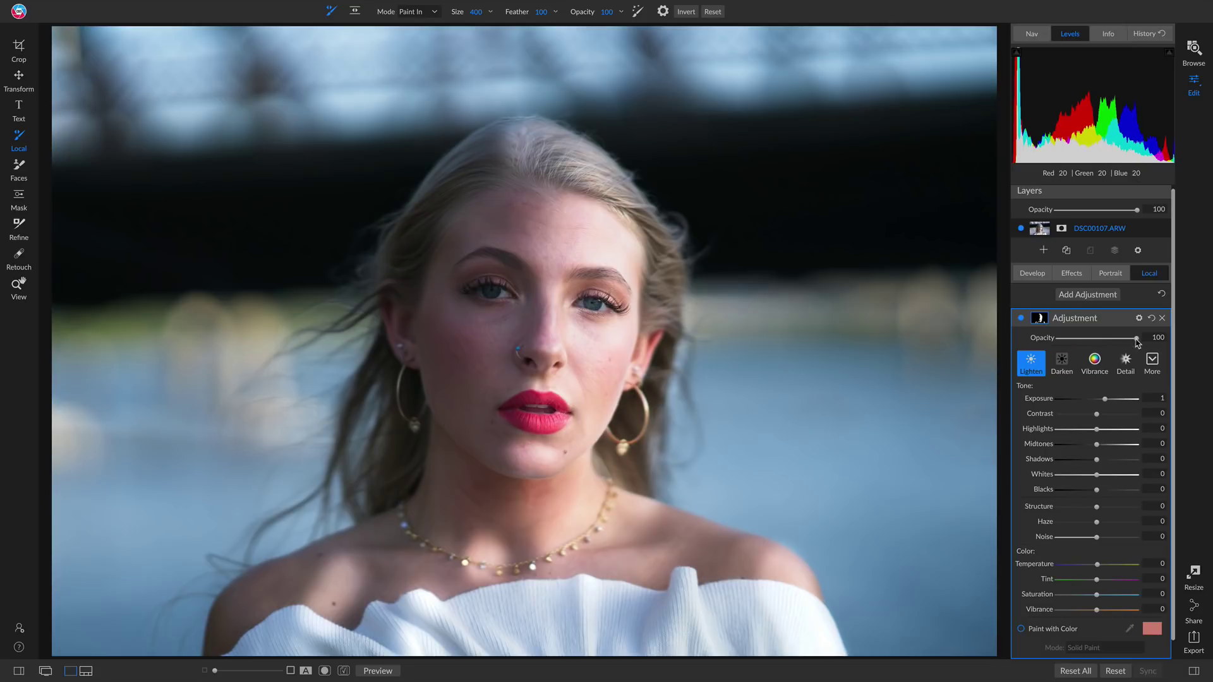
pyautogui.moveTo(1136, 342); pyautogui.dragTo(1070, 341)
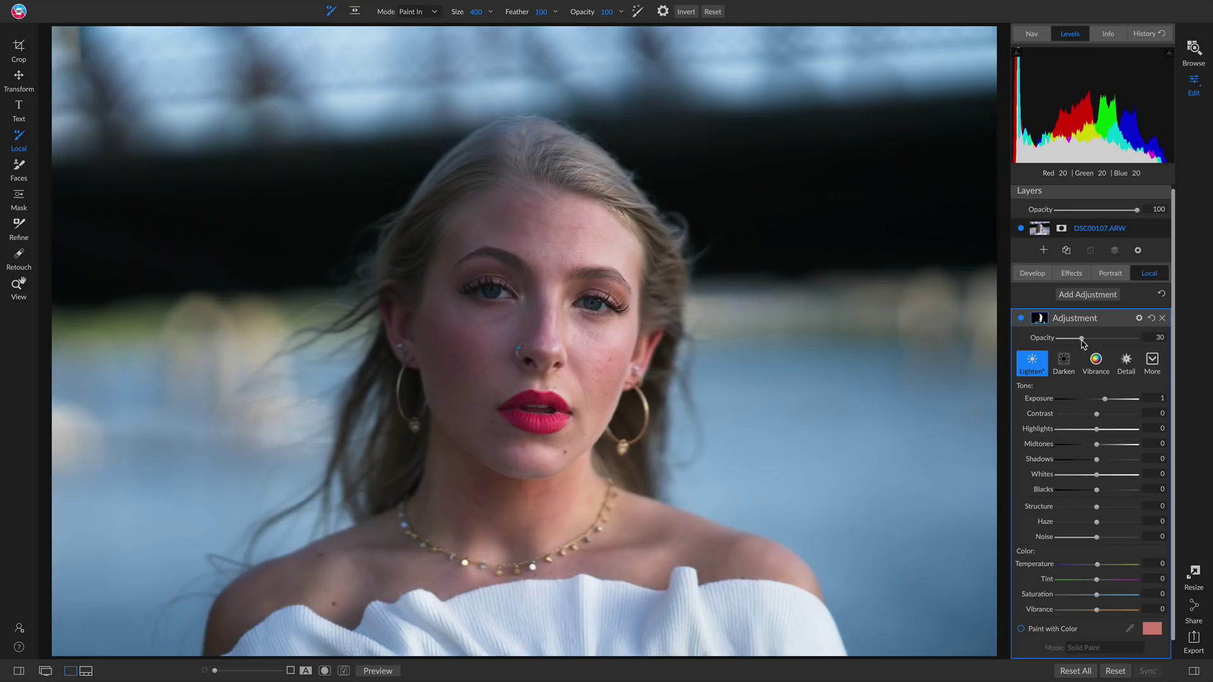
# - Compare the portrait with and without all edits, and with the Lighten and Darken adjustments each switched off and on
pyautogui.moveTo(1039, 326)
pyautogui.hotkey('ctrl', 'p')
pyautogui.hotkey('ctrl', 'p')
pyautogui.click(1022, 320)
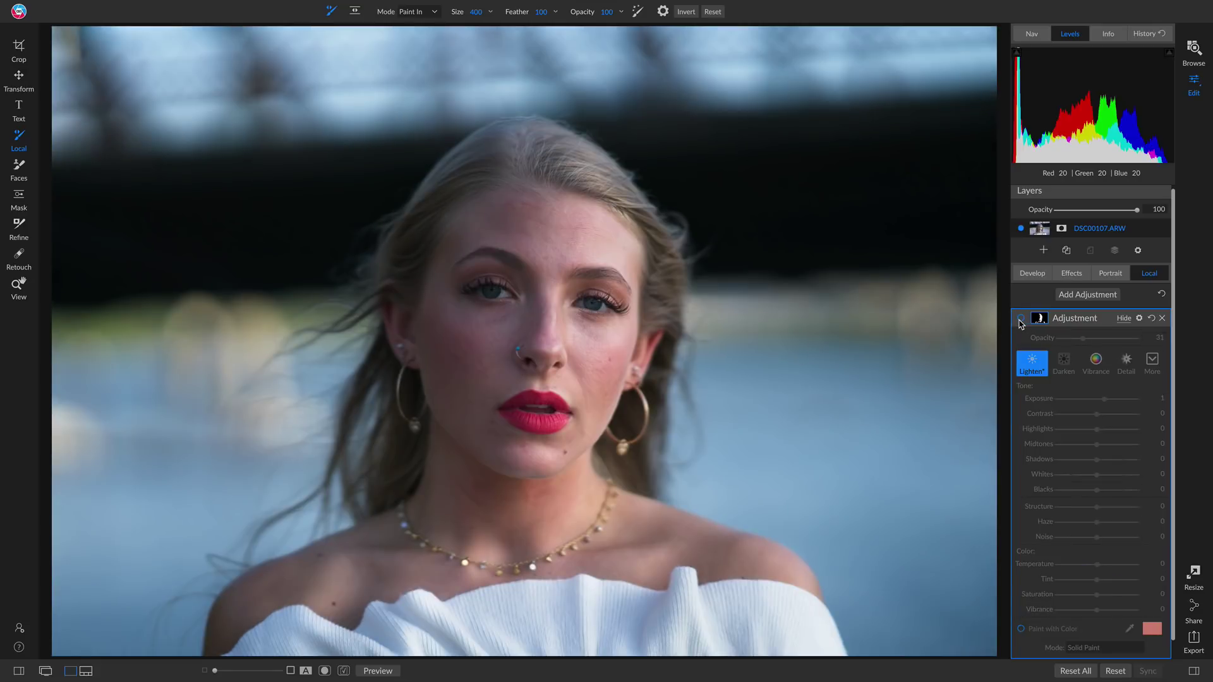
pyautogui.click(1022, 319)
pyautogui.scroll(-1, 1022, 324)
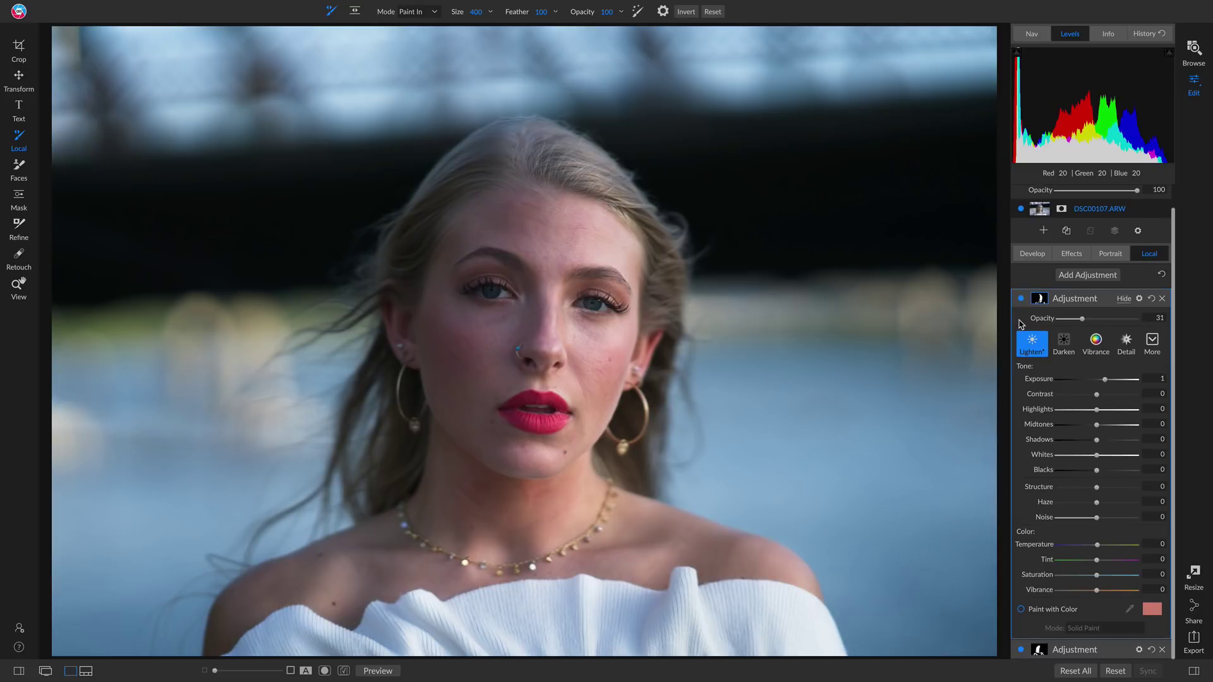
pyautogui.click(1021, 650)
pyautogui.click(1021, 650)
pyautogui.scroll(1, 1077, 561)
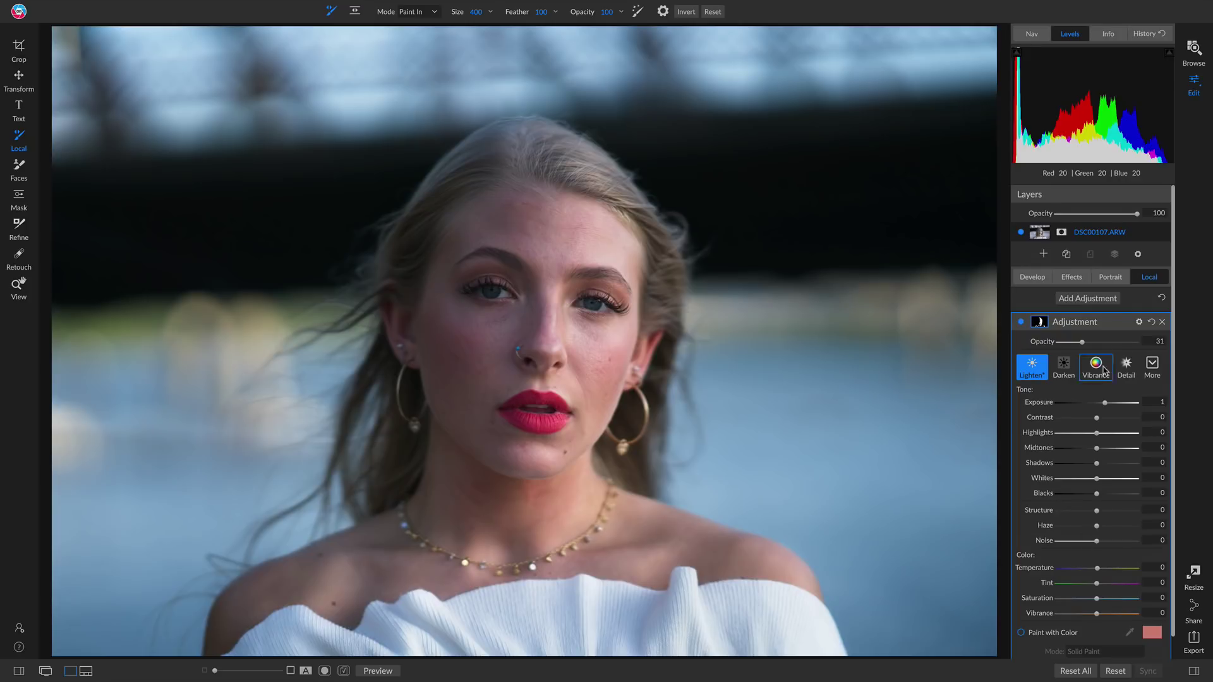
# - Add a Black & White effect filter to the portrait and apply its Red style
pyautogui.click(1077, 279)
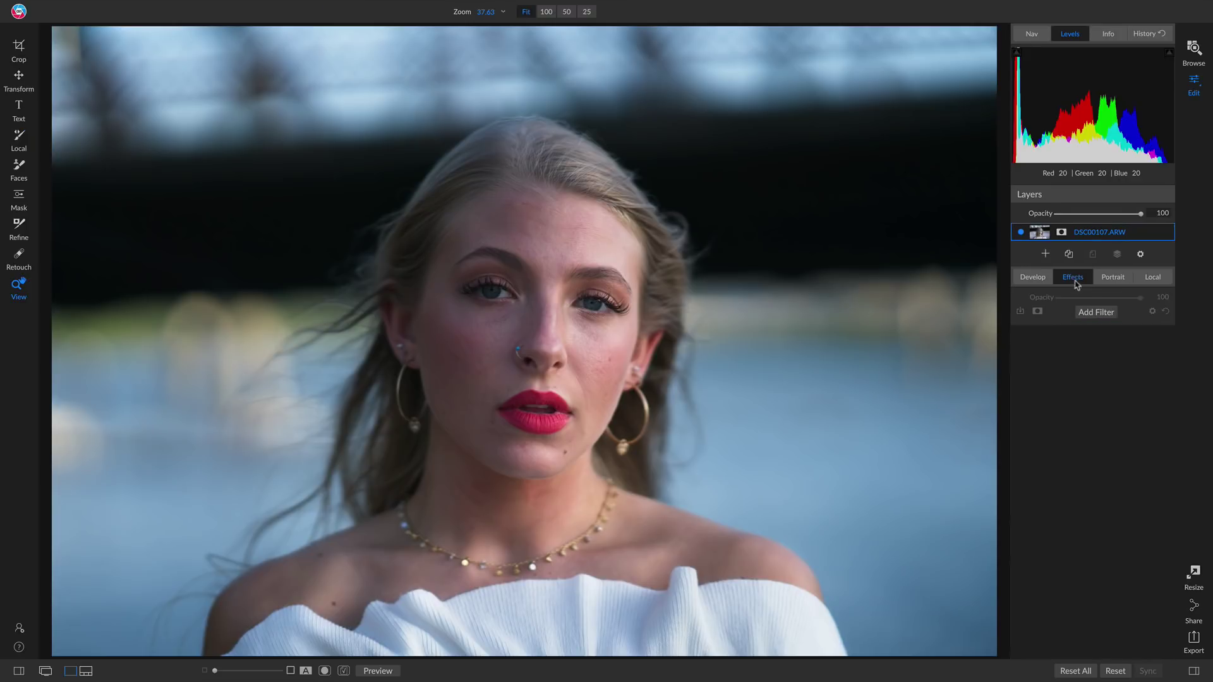
pyautogui.click(1088, 312)
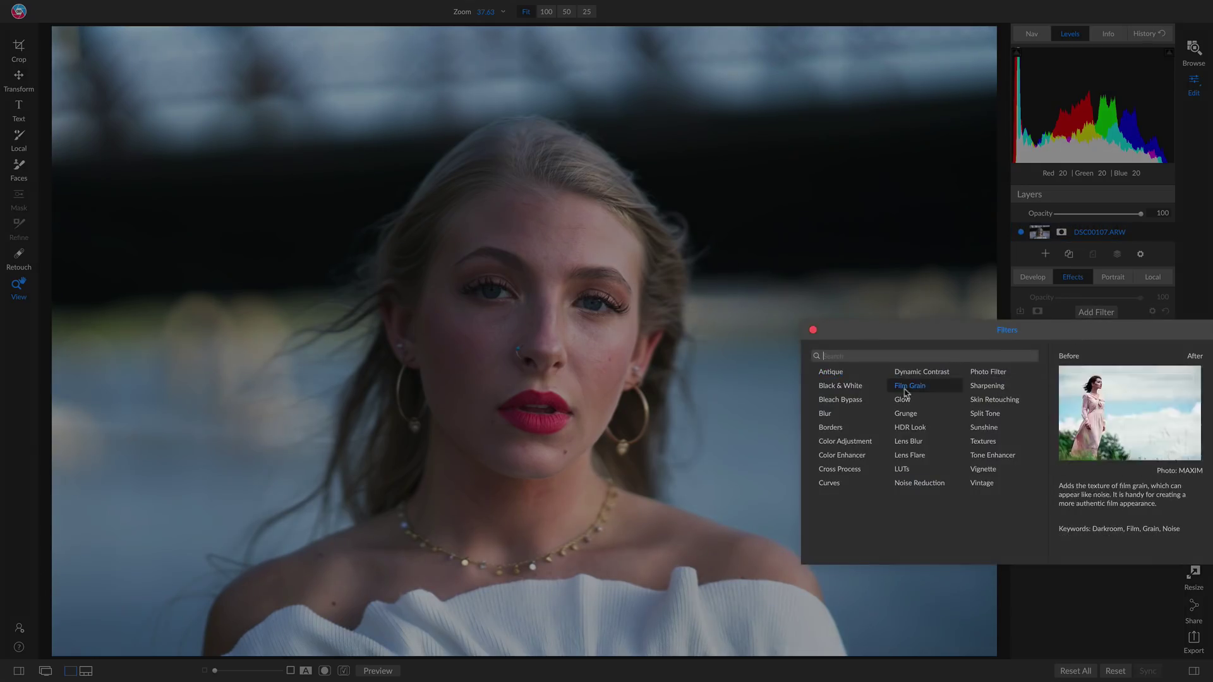
pyautogui.click(851, 385)
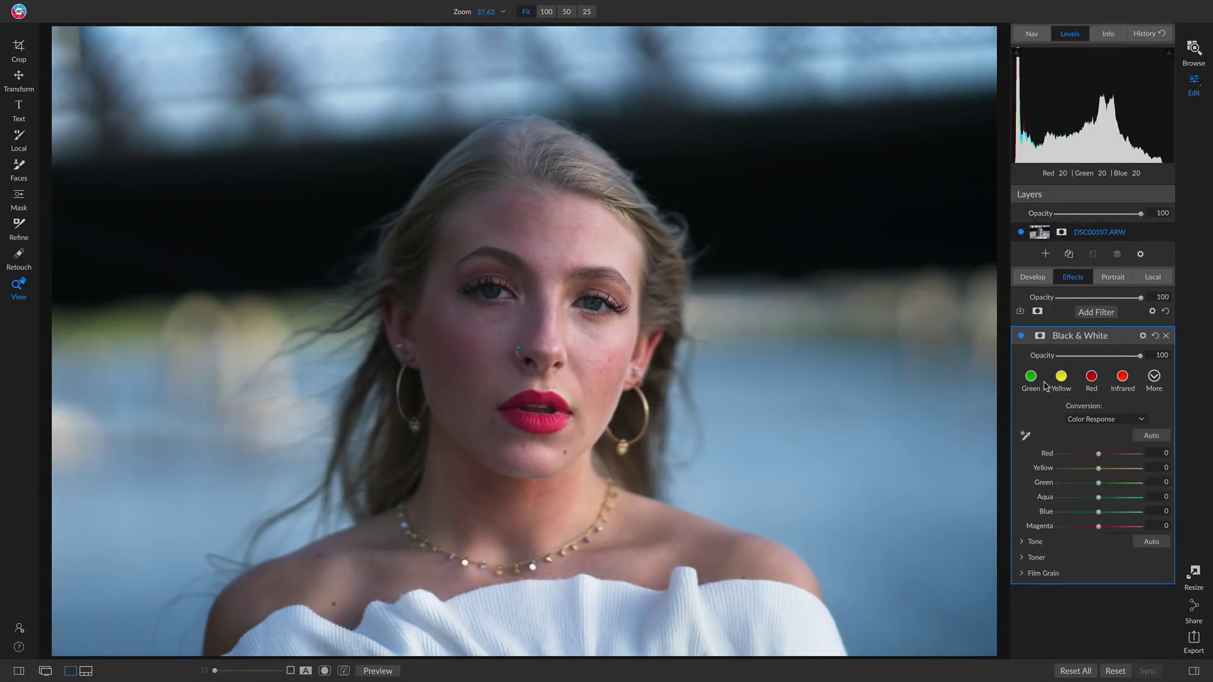
pyautogui.click(1090, 377)
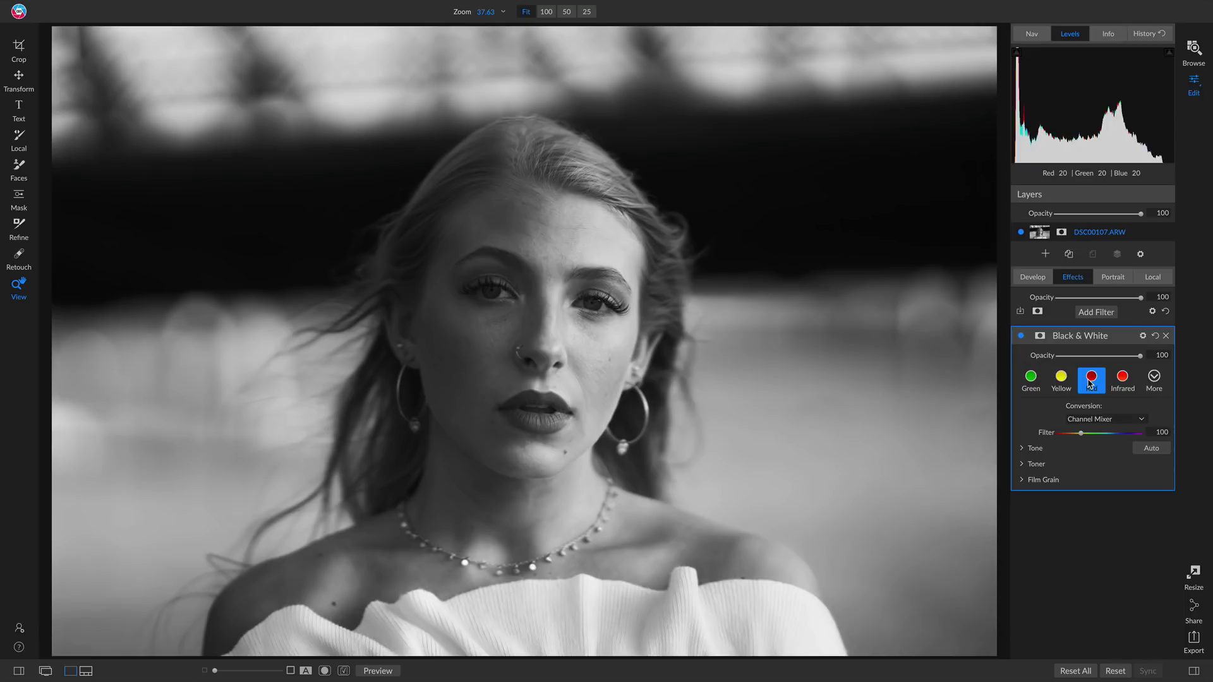
# - Examine what the Lighten and Darken adjustments contribute to the black-and-white portrait by switching each off and on
pyautogui.click(1151, 277)
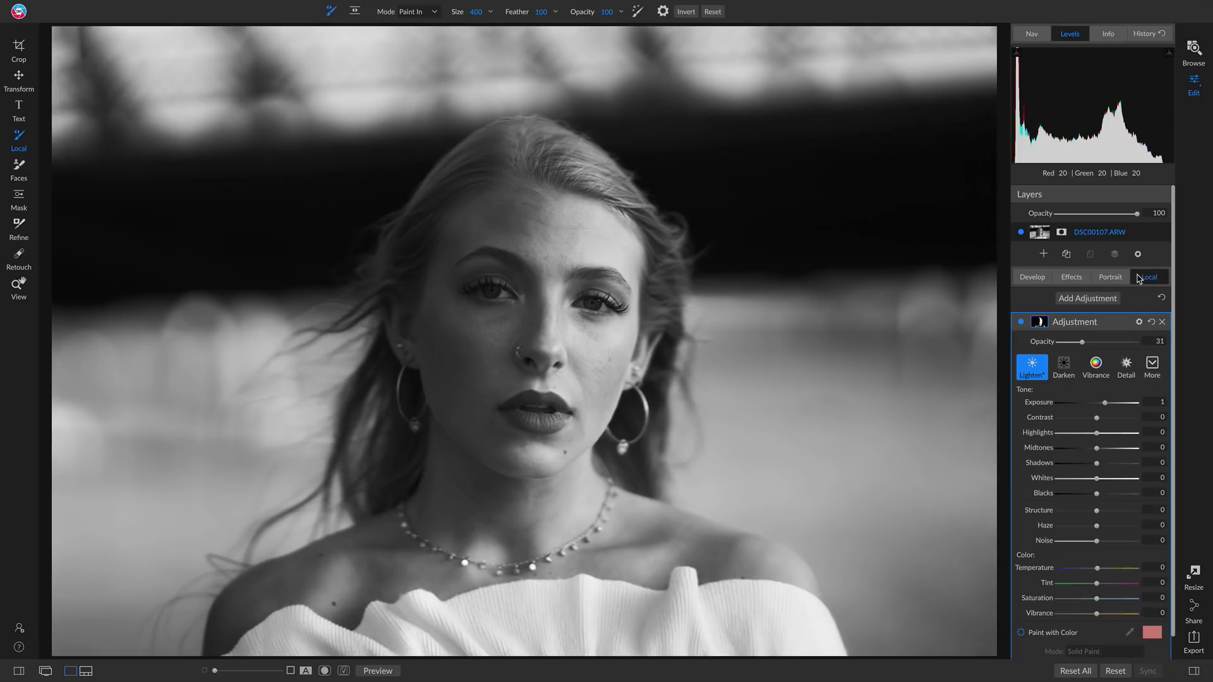
pyautogui.click(1021, 323)
pyautogui.click(1022, 322)
pyautogui.scroll(-1, 1112, 395)
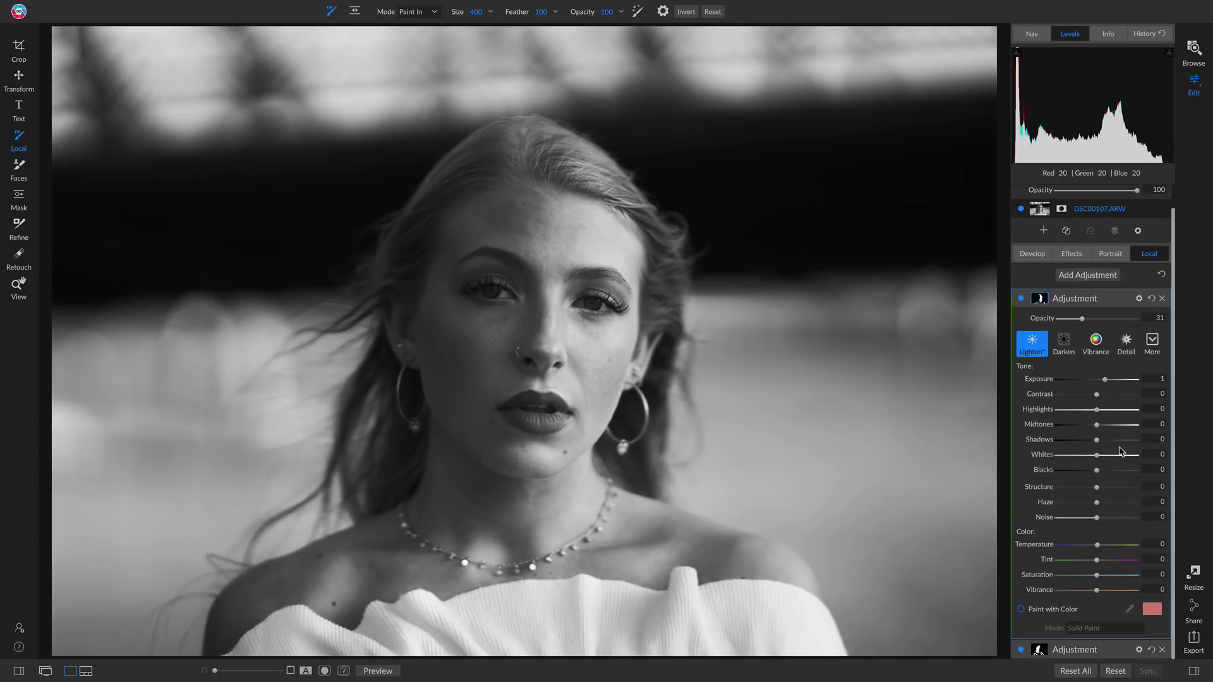
pyautogui.click(1020, 650)
pyautogui.click(1020, 651)
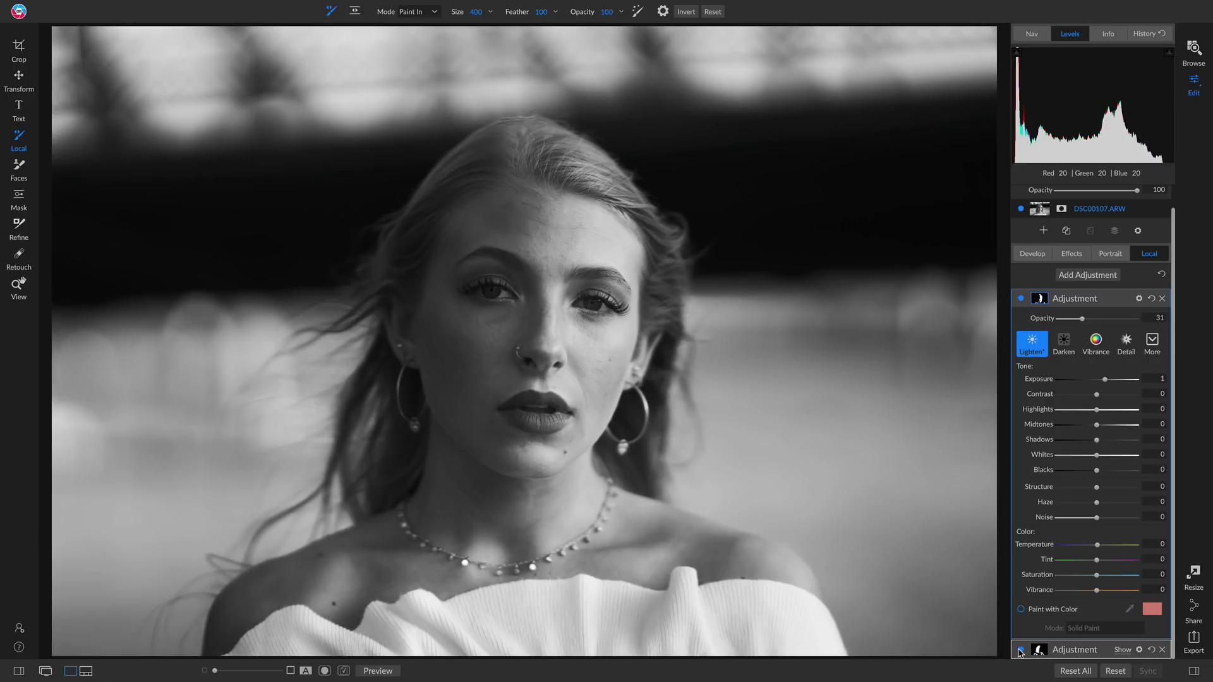
pyautogui.scroll(1, 1063, 432)
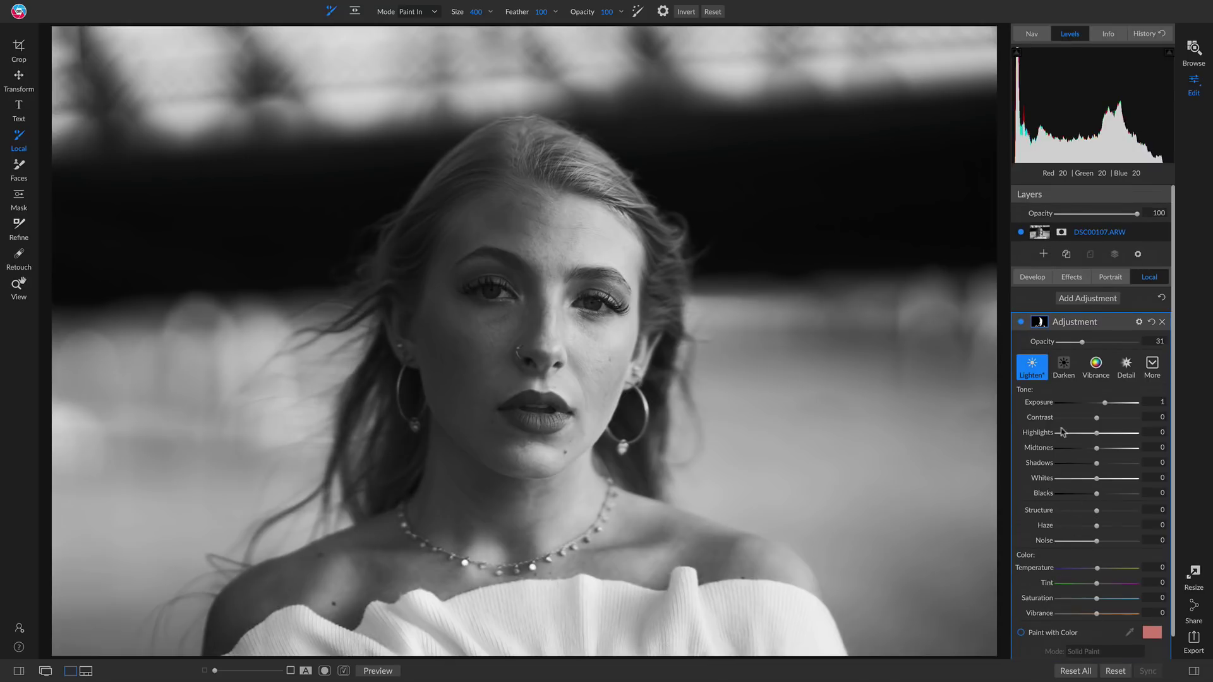
pyautogui.click(1021, 324)
pyautogui.click(1020, 324)
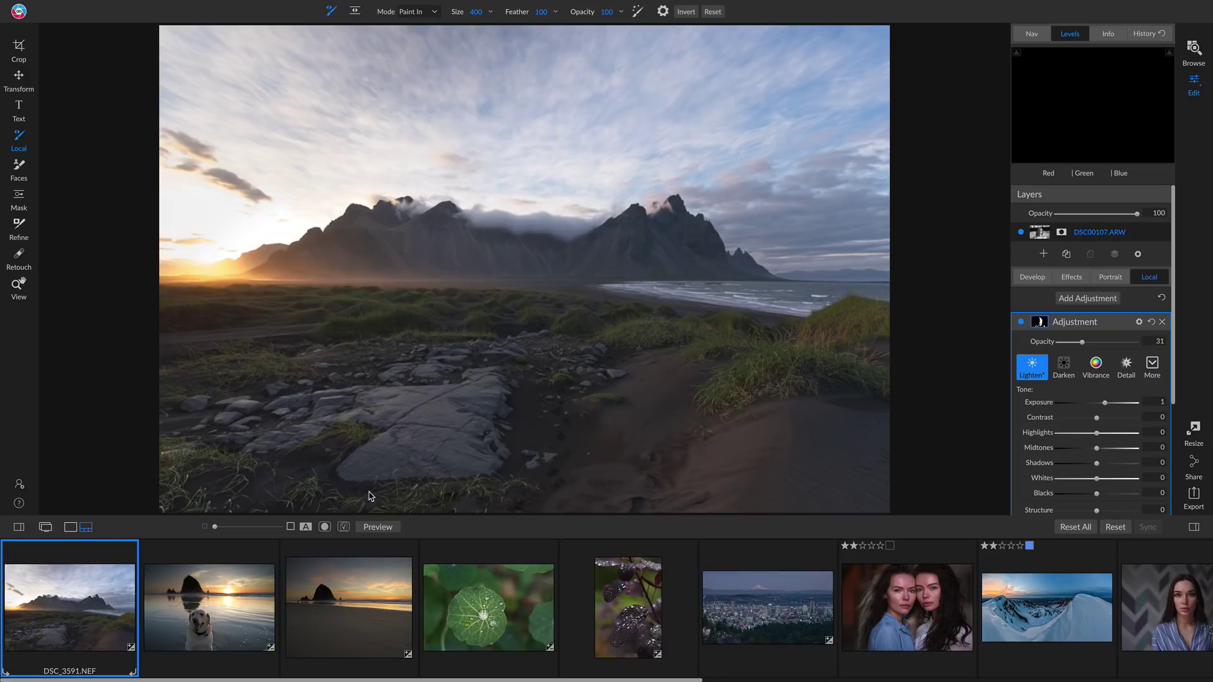
# - Switch back to the landscape photo DSC_3591.NEF and display it enlarged with the filmstrip hidden
pyautogui.press('z')
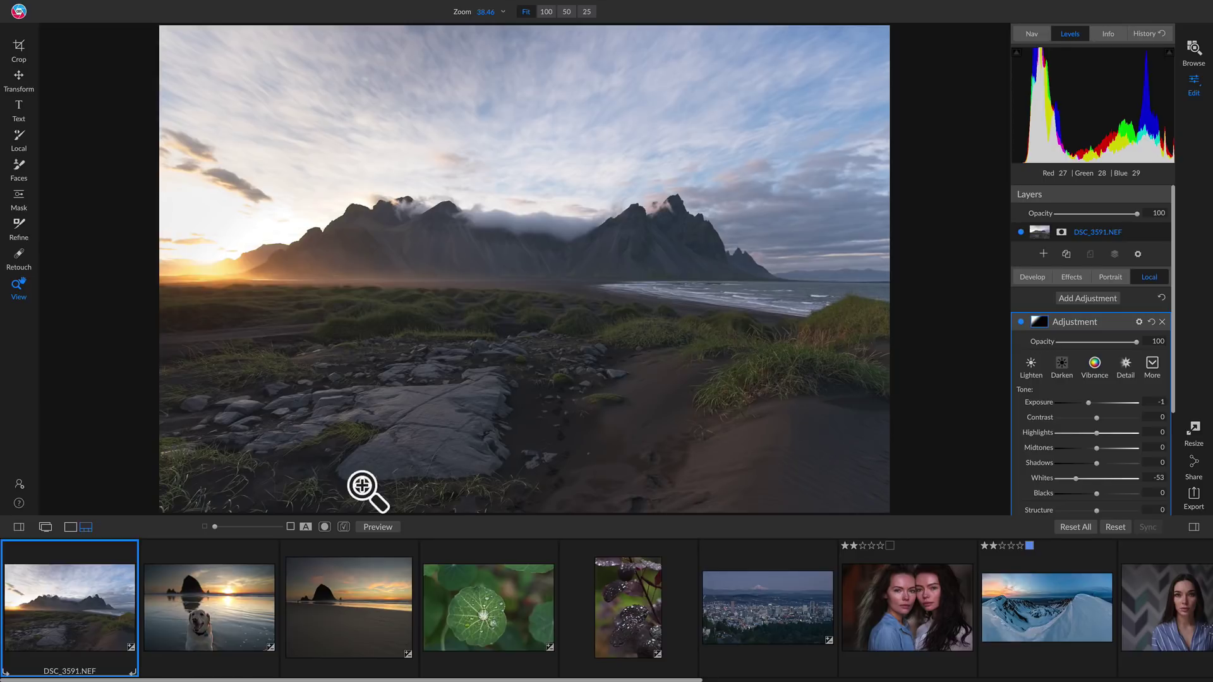
pyautogui.hotkey('ctrl', 'shift', 'f')
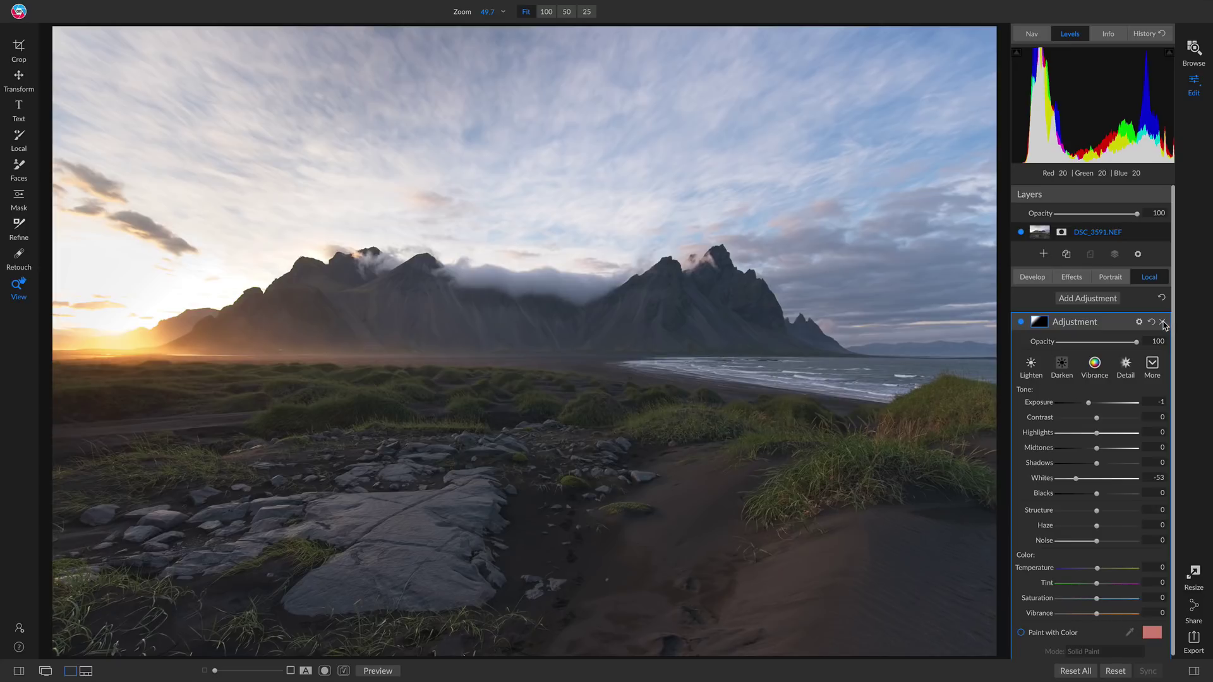
pyautogui.scroll(-1, 1147, 360)
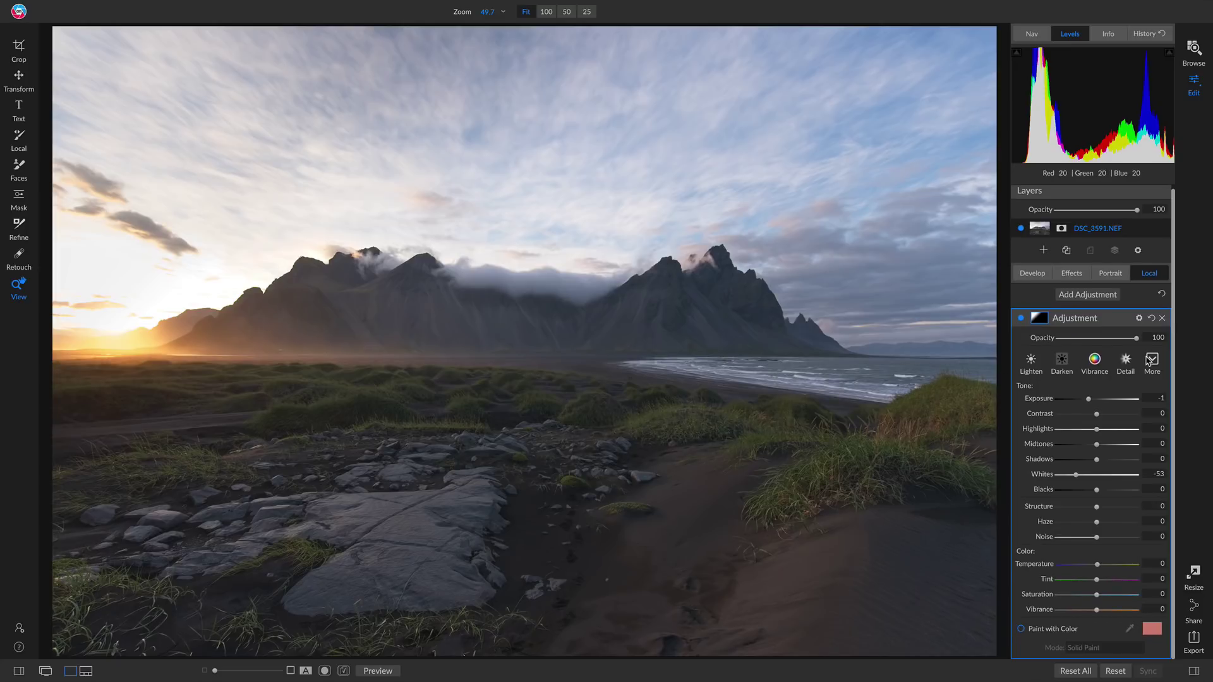
# - Reset the gradient adjustment's Exposure and Whites to 0 and shift its gradient center slightly up onto the mountain ridge
pyautogui.doubleClick(1044, 400)
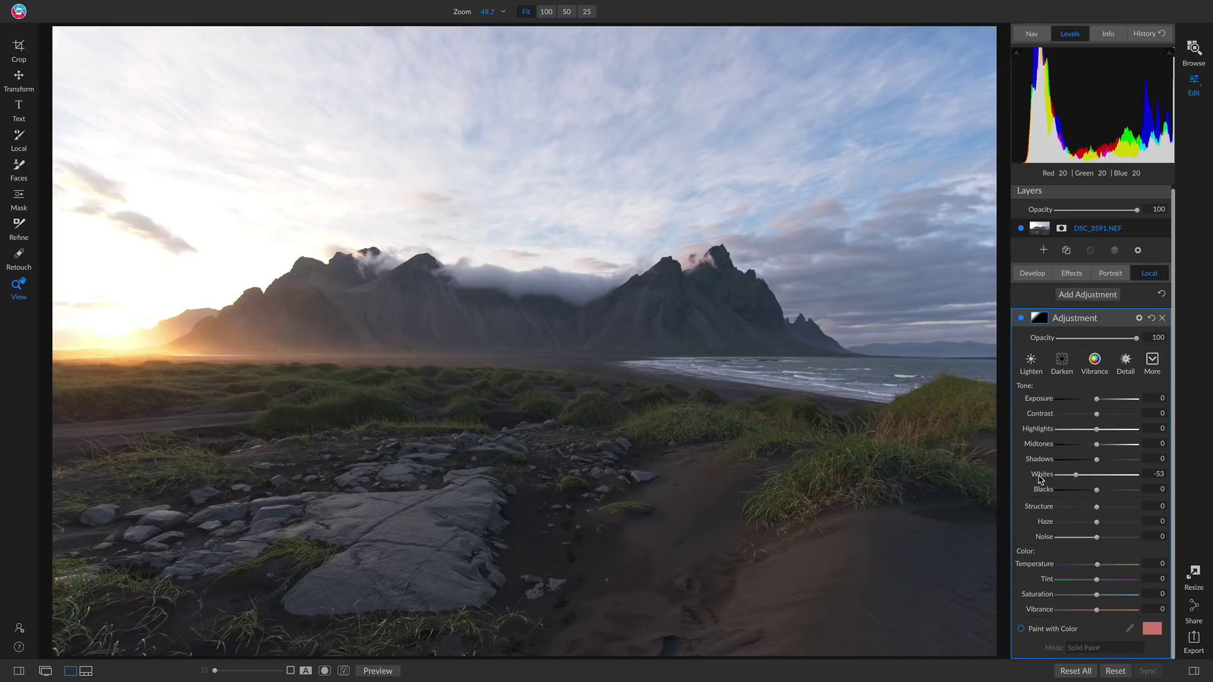
pyautogui.doubleClick(1041, 476)
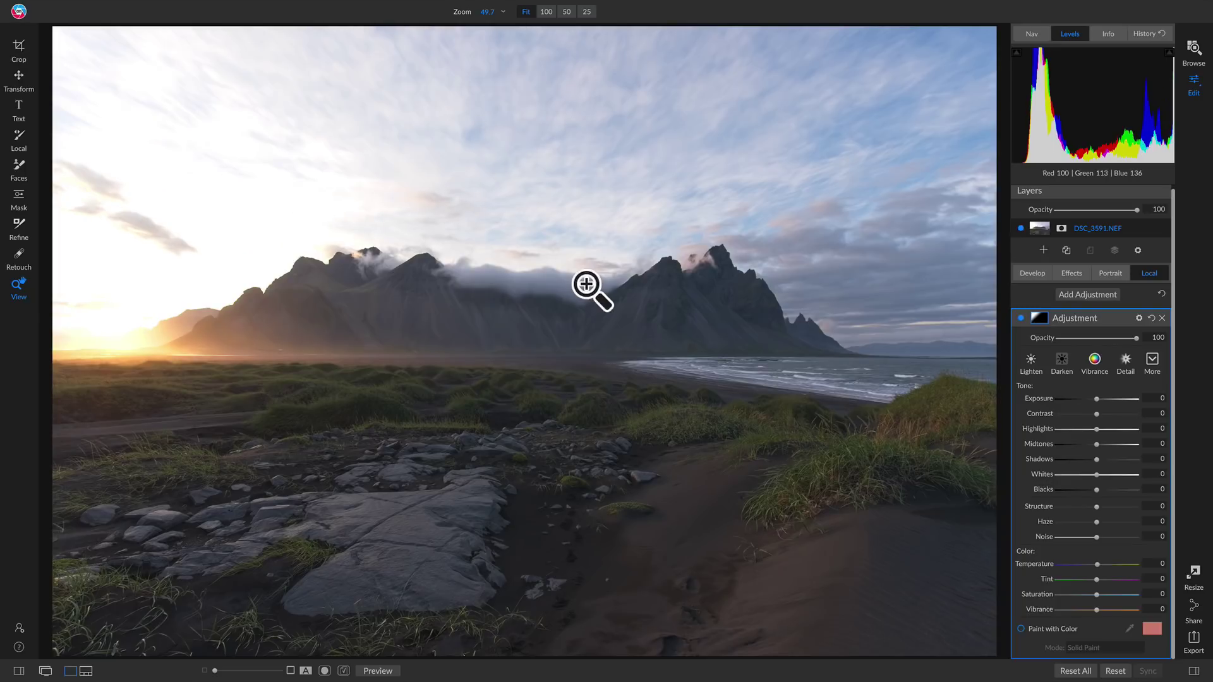
pyautogui.press('k')
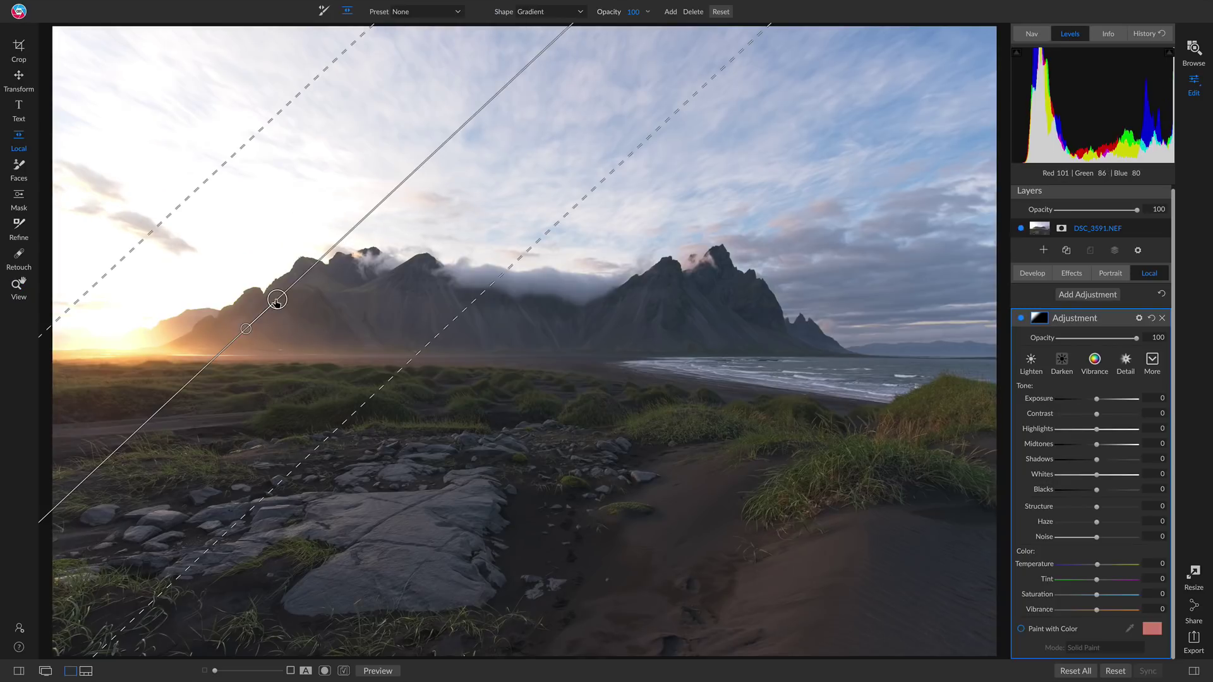
pyautogui.moveTo(310, 274); pyautogui.dragTo(313, 270)
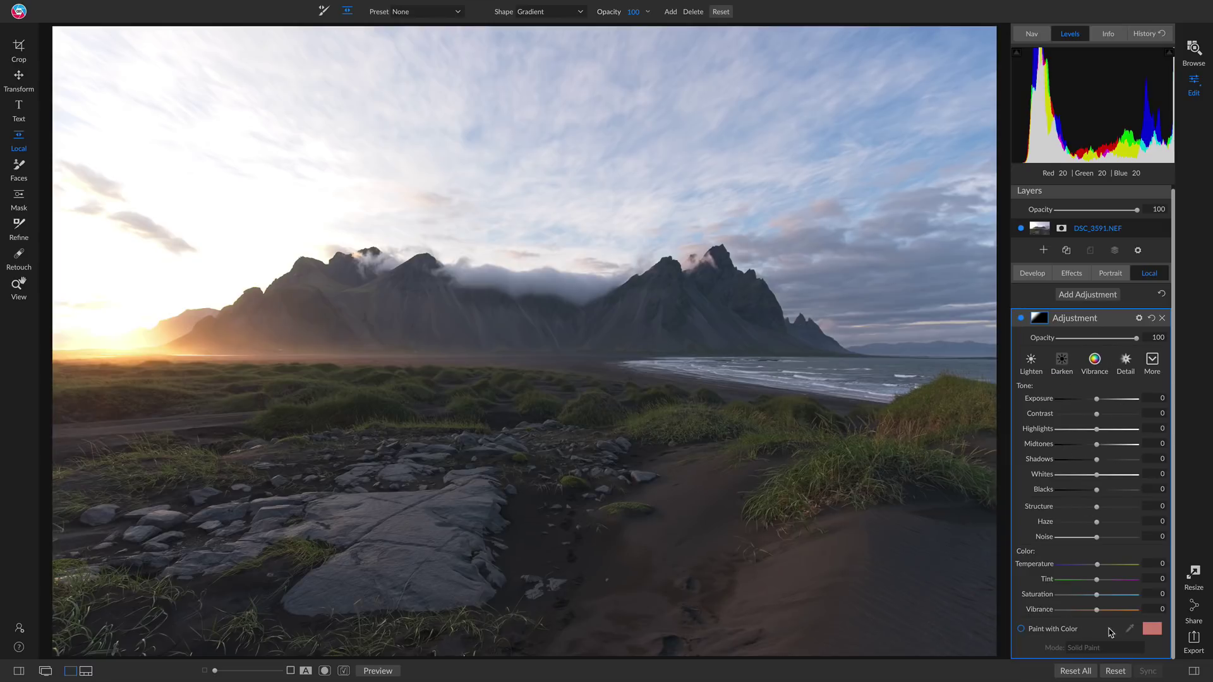
# - Enable Paint with Color for the gradient adjustment and choose Orange from the Apple color list
pyautogui.click(1021, 629)
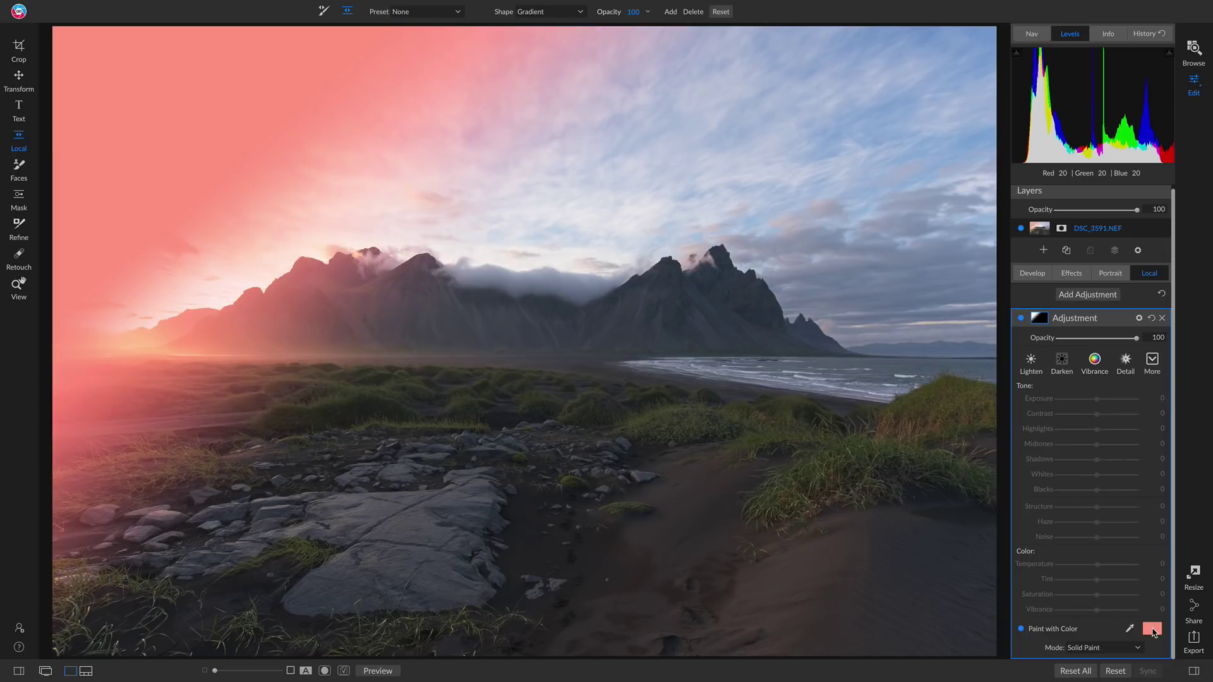
pyautogui.click(1152, 630)
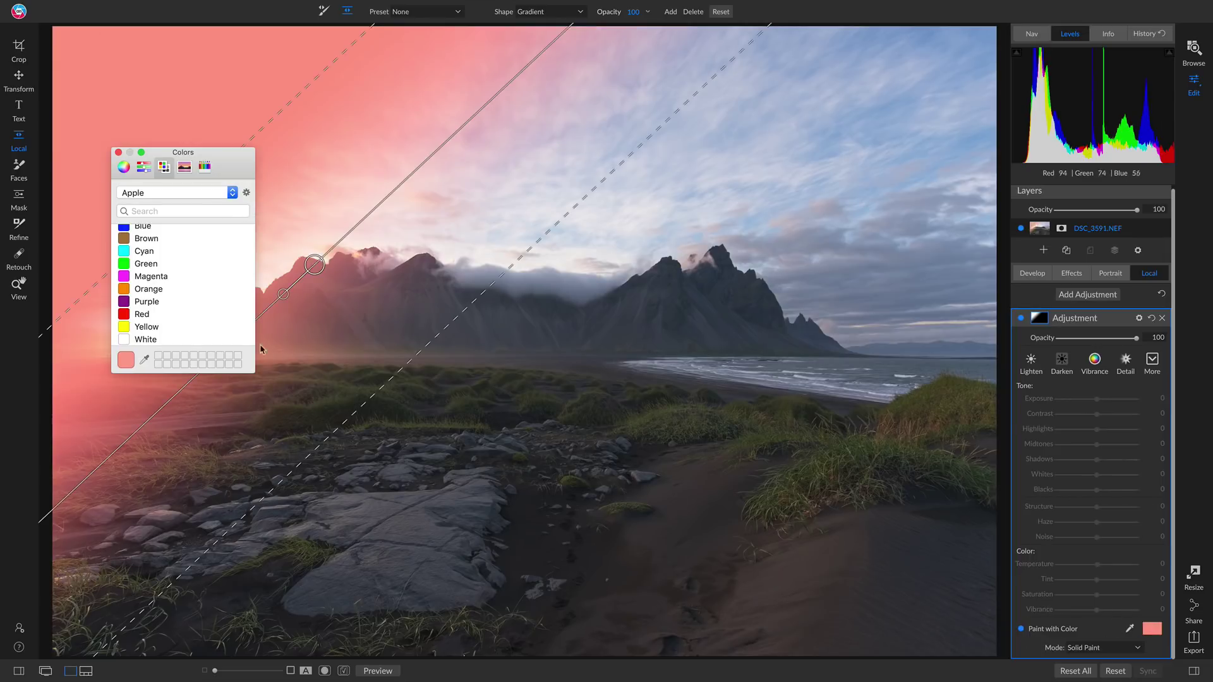
pyautogui.click(150, 290)
pyautogui.scroll(1, 152, 289)
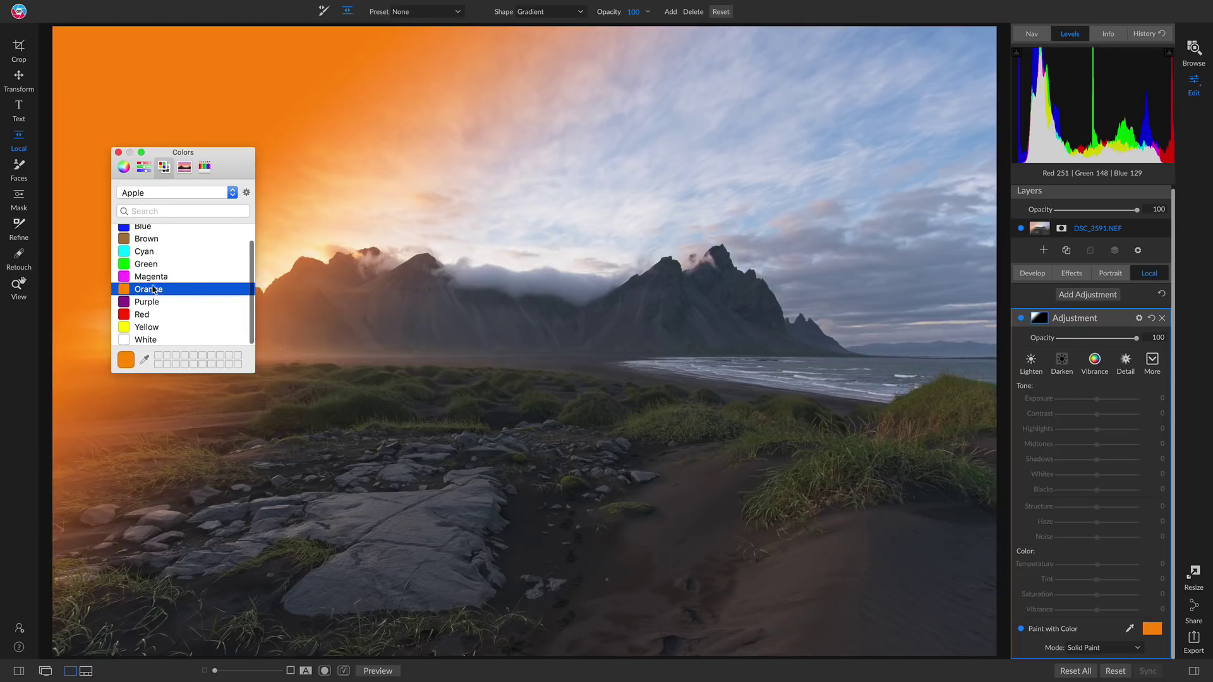
pyautogui.click(119, 153)
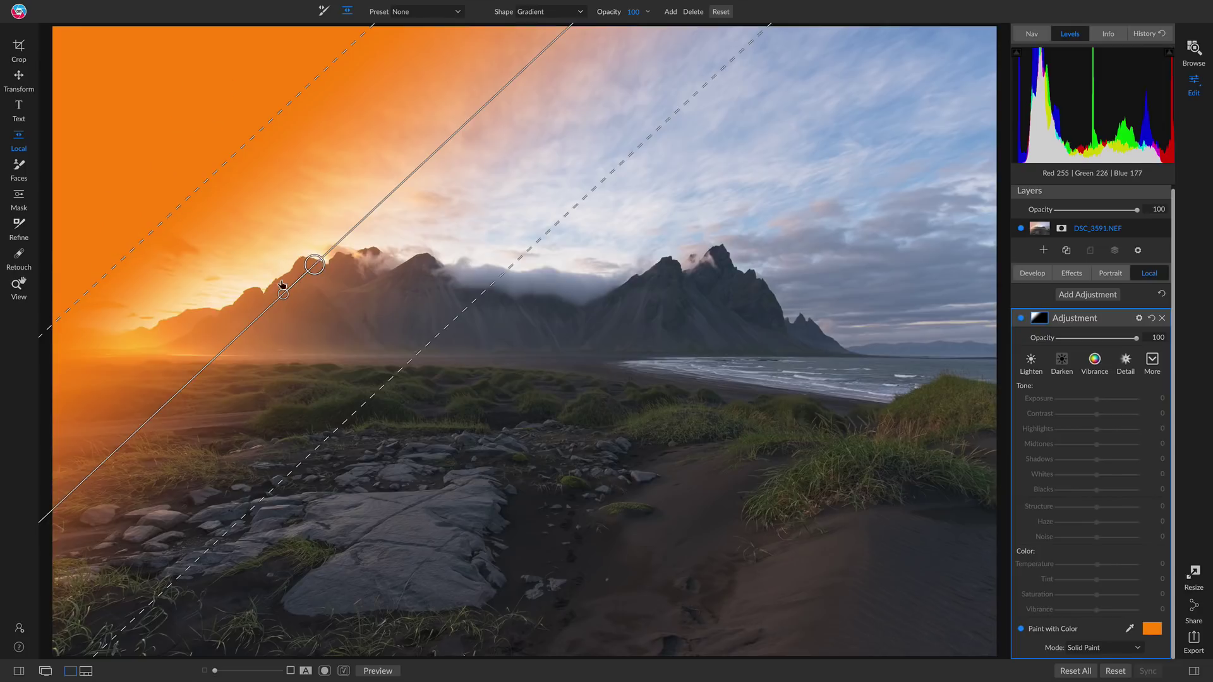
# - Rotate the orange gradient to a flatter angle across the sky, widen its feather and move its center toward the sun
pyautogui.moveTo(284, 296); pyautogui.dragTo(273, 275)
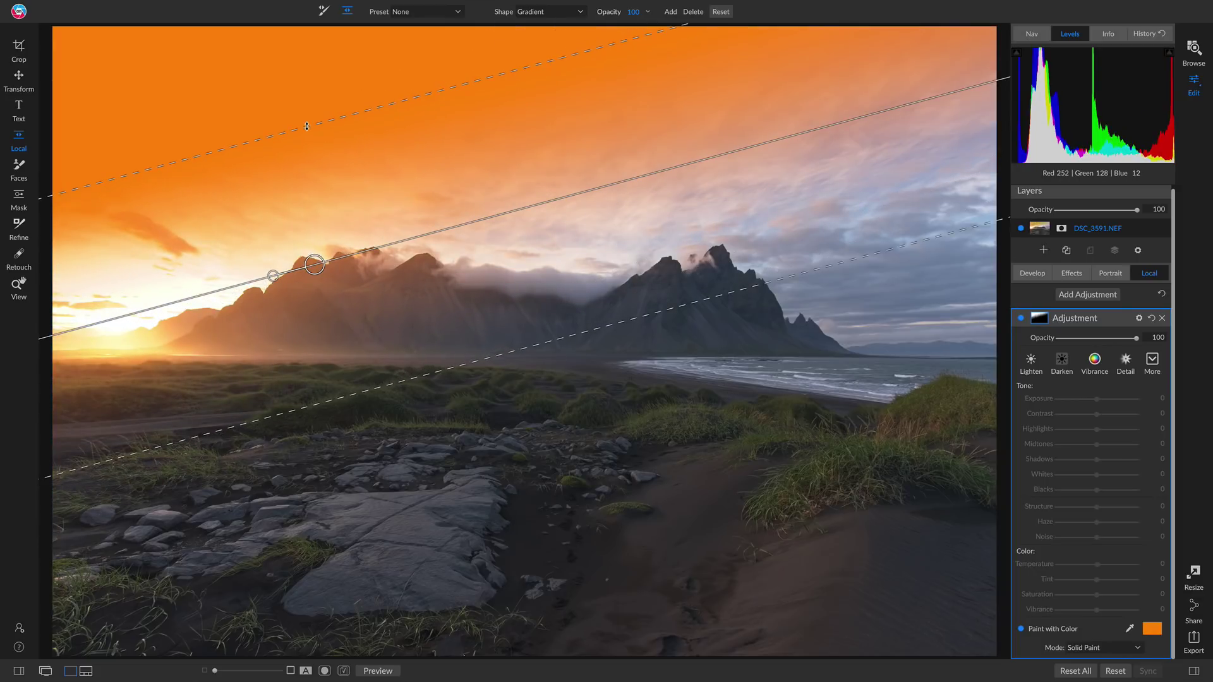
pyautogui.moveTo(297, 107); pyautogui.dragTo(297, 72)
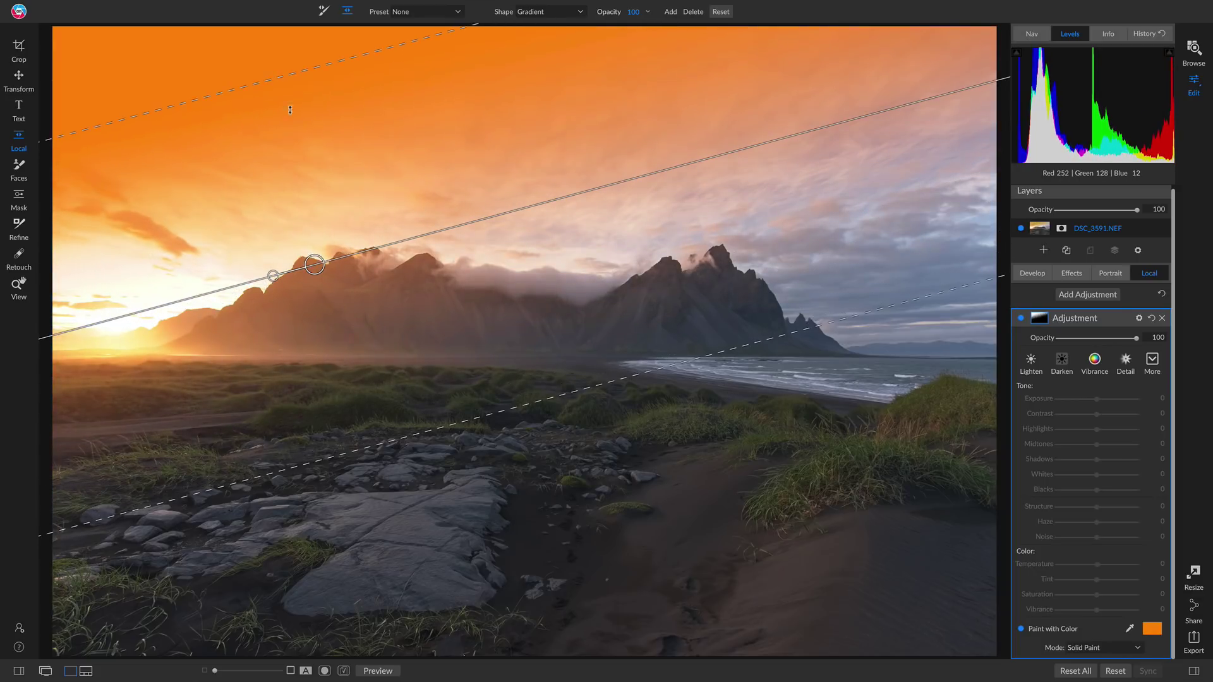
pyautogui.moveTo(309, 264); pyautogui.dragTo(196, 278)
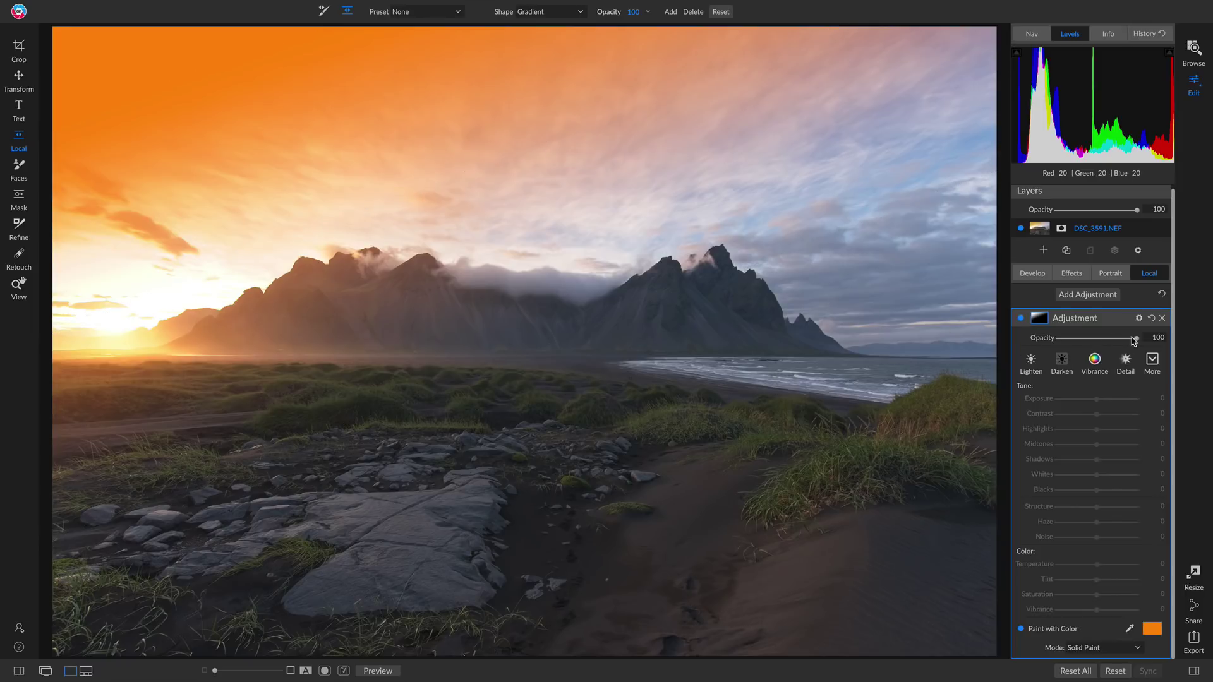
# - Lower the orange adjustment's opacity to 34, comparing the landscape with and without the tint
pyautogui.moveTo(1136, 342); pyautogui.dragTo(1094, 343)
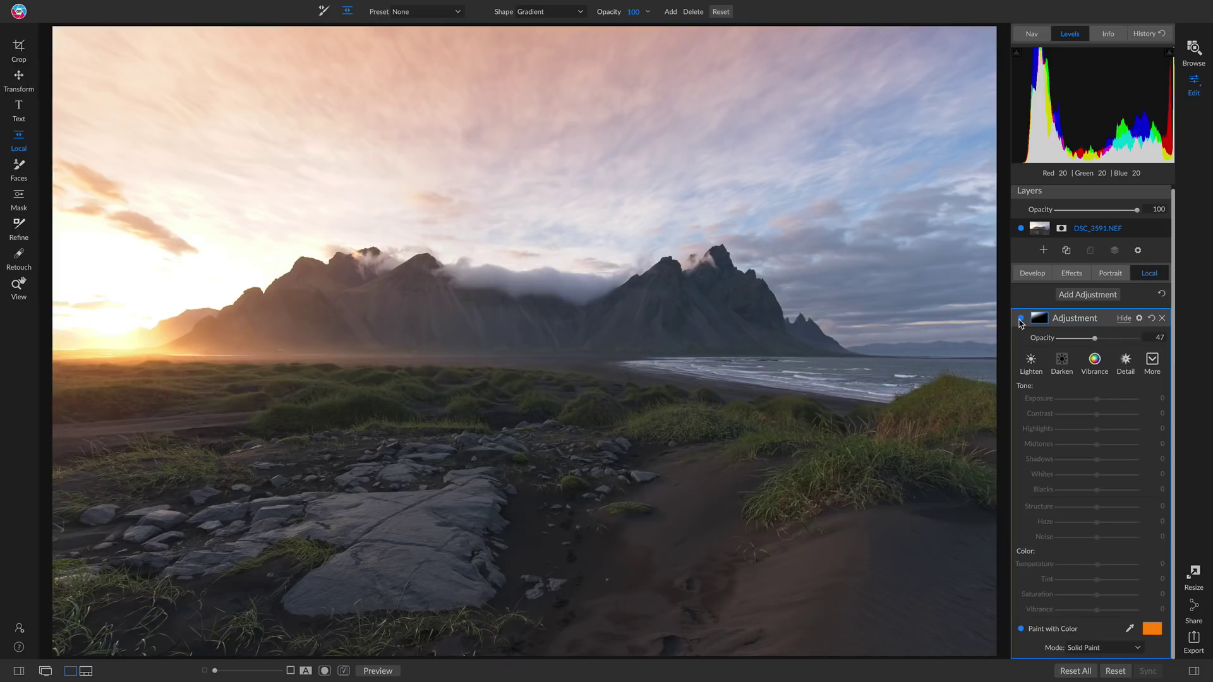
pyautogui.click(1021, 321)
pyautogui.click(1021, 320)
pyautogui.click(1020, 320)
pyautogui.click(1021, 320)
pyautogui.click(1021, 320)
pyautogui.click(1020, 320)
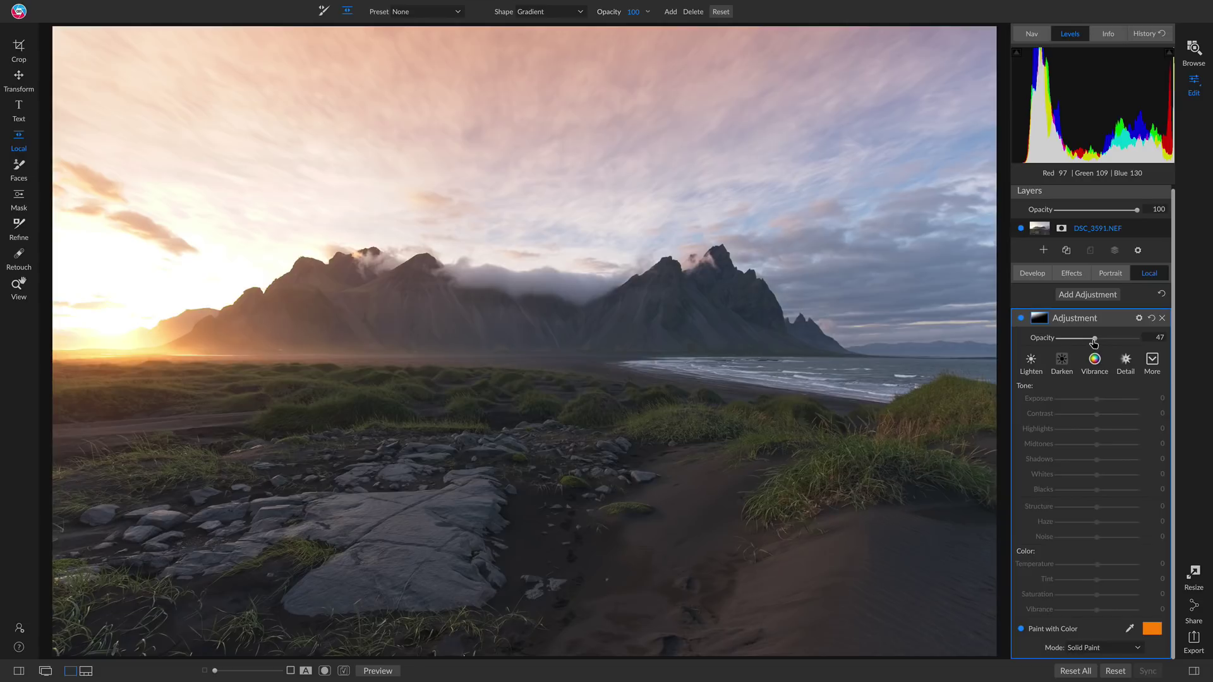
pyautogui.moveTo(1094, 342); pyautogui.dragTo(1085, 341)
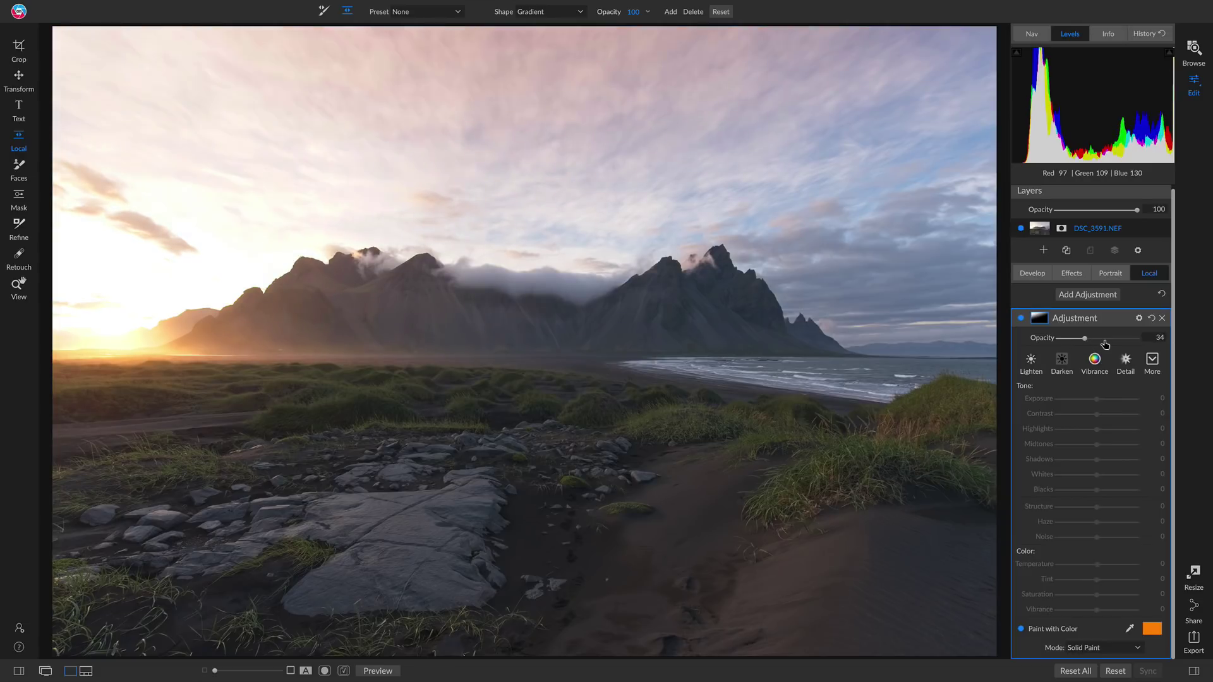
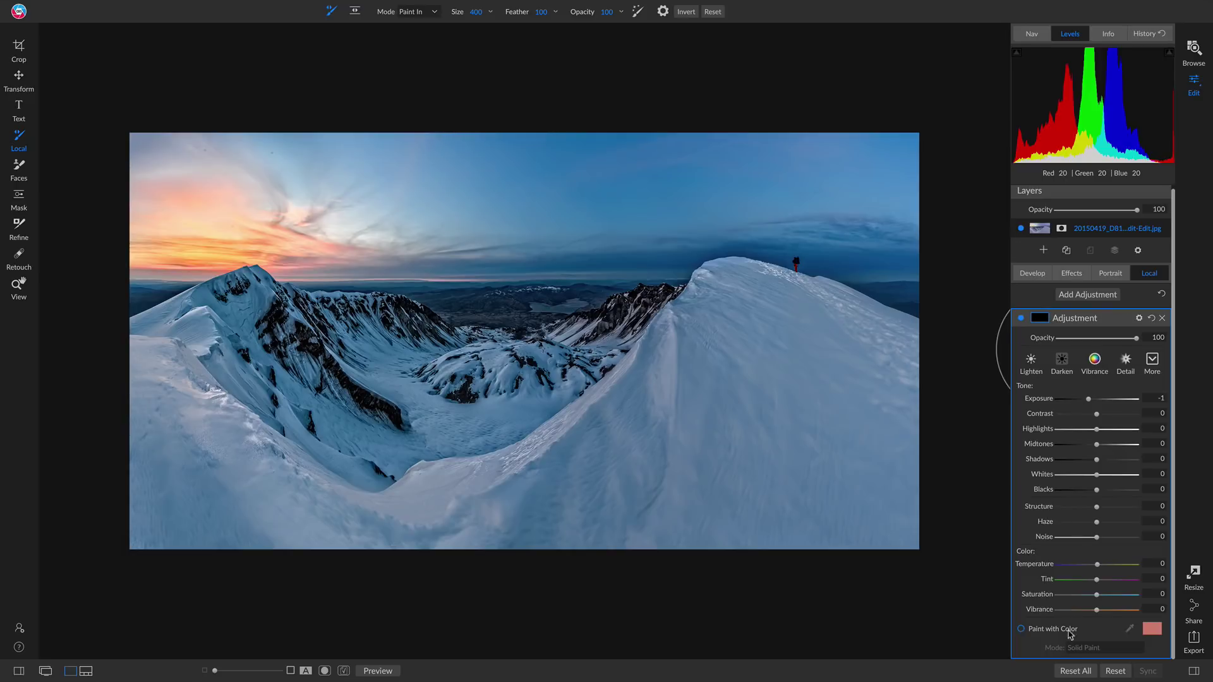
# - Enable Paint with Color for the snowy mountain panorama's adjustment and sample an orange tone from its sunset sky
pyautogui.click(1021, 629)
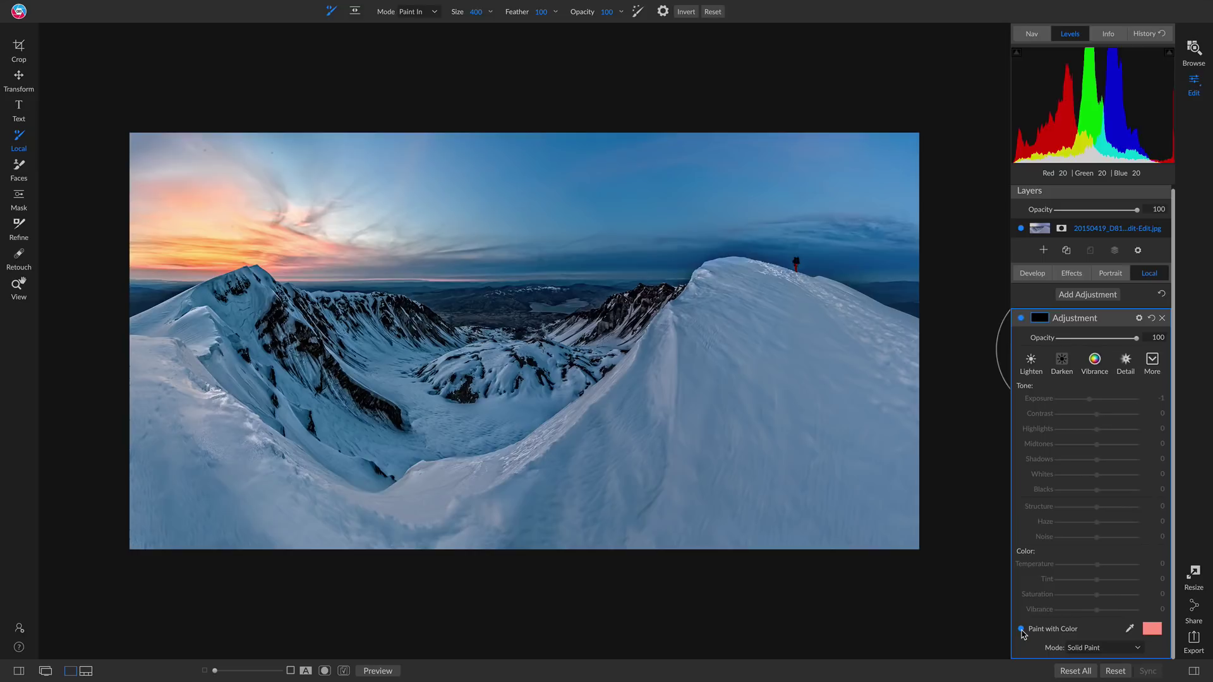
pyautogui.click(1155, 633)
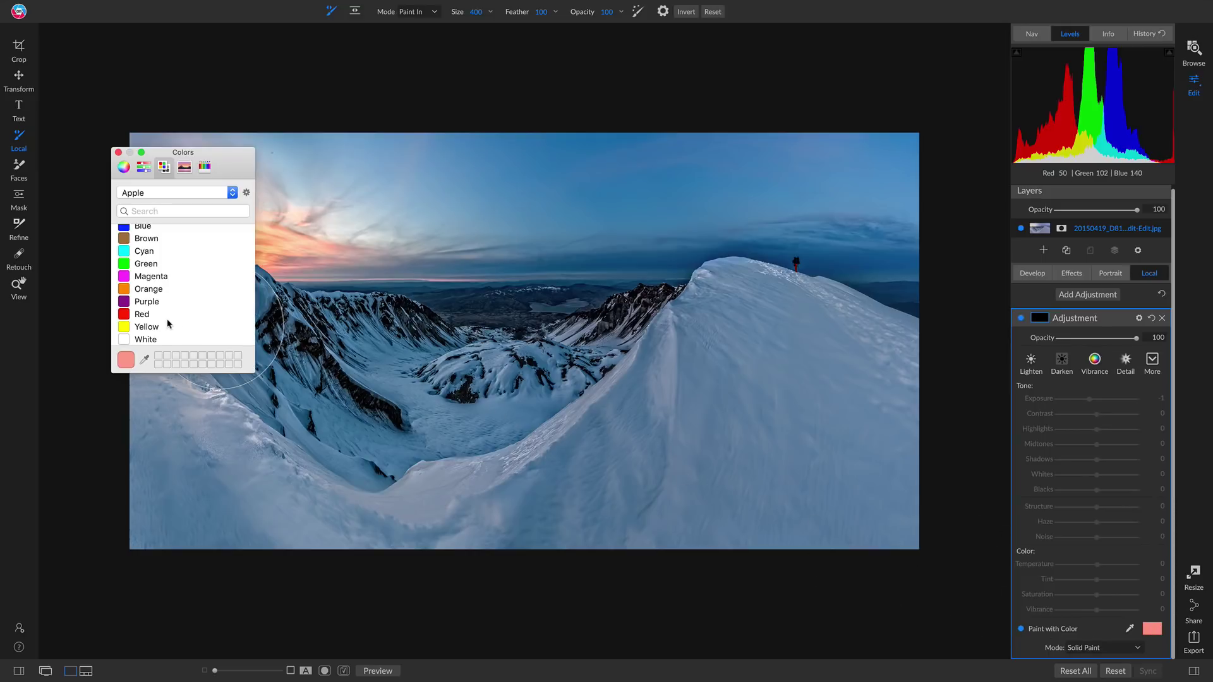
pyautogui.click(145, 290)
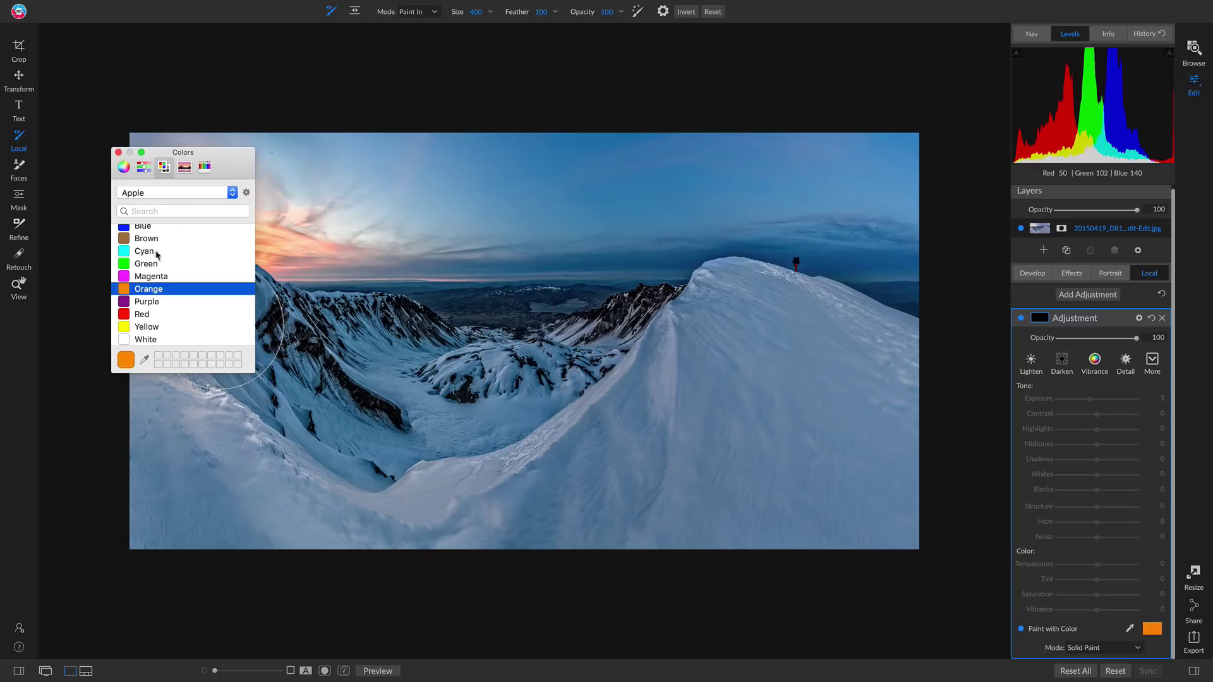
pyautogui.moveTo(228, 168); pyautogui.dragTo(128, 176)
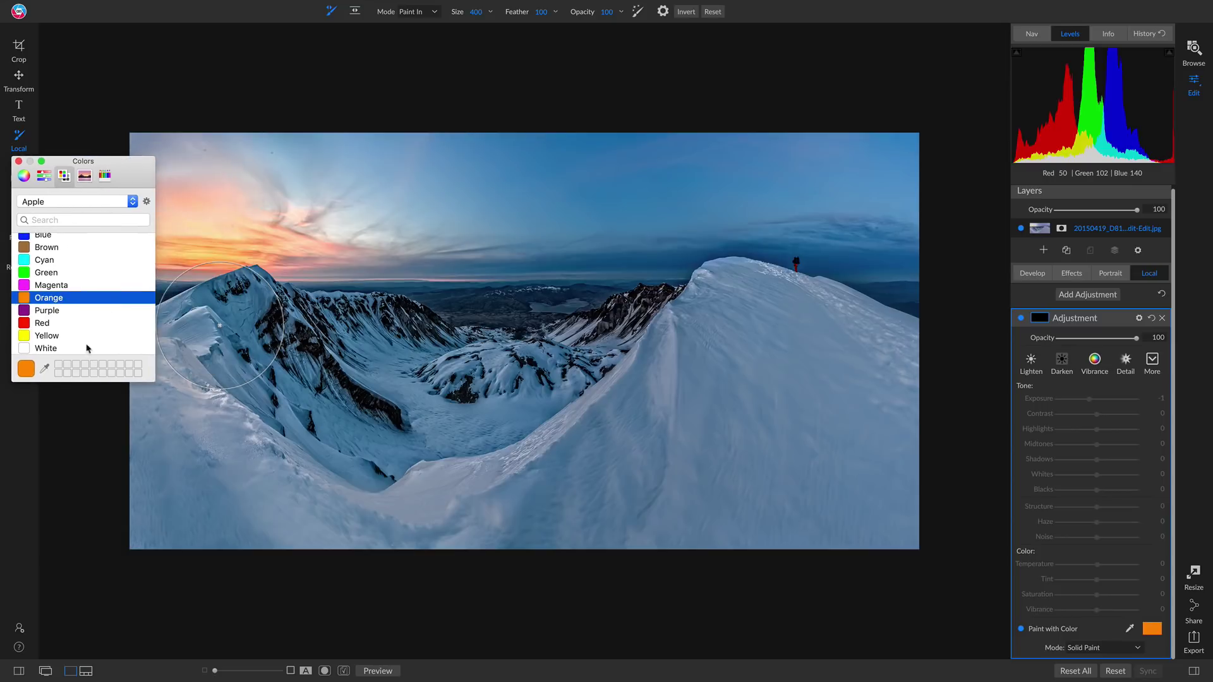
pyautogui.click(44, 370)
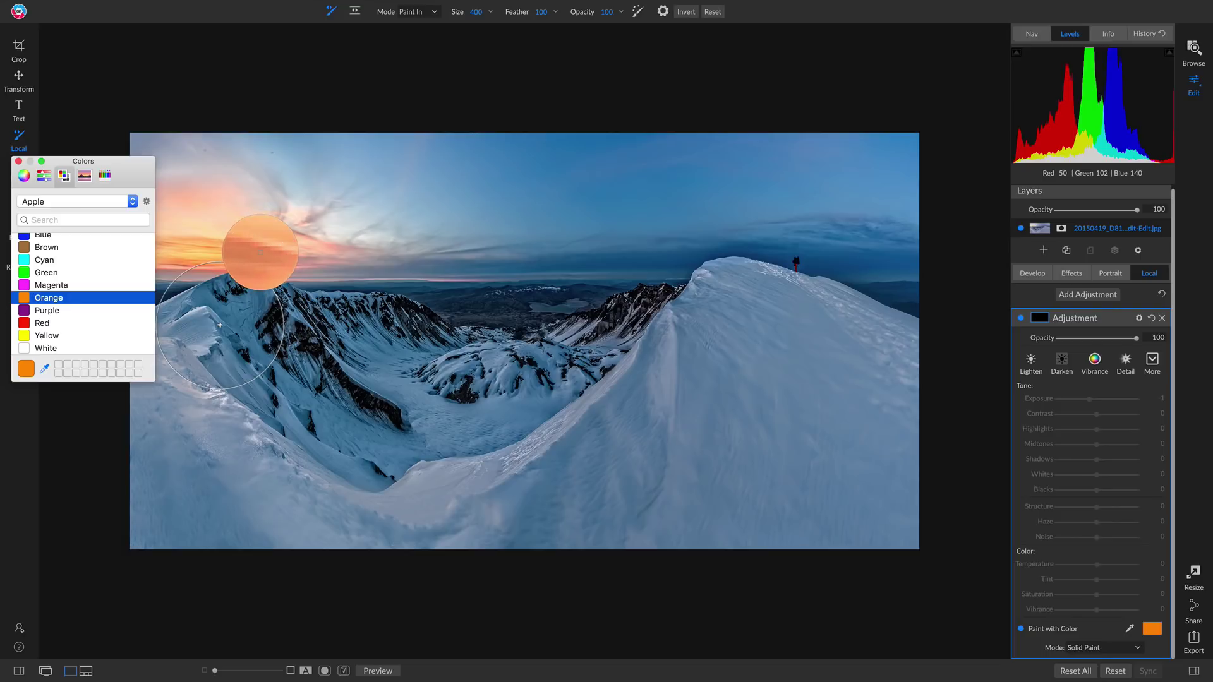
pyautogui.click(259, 252)
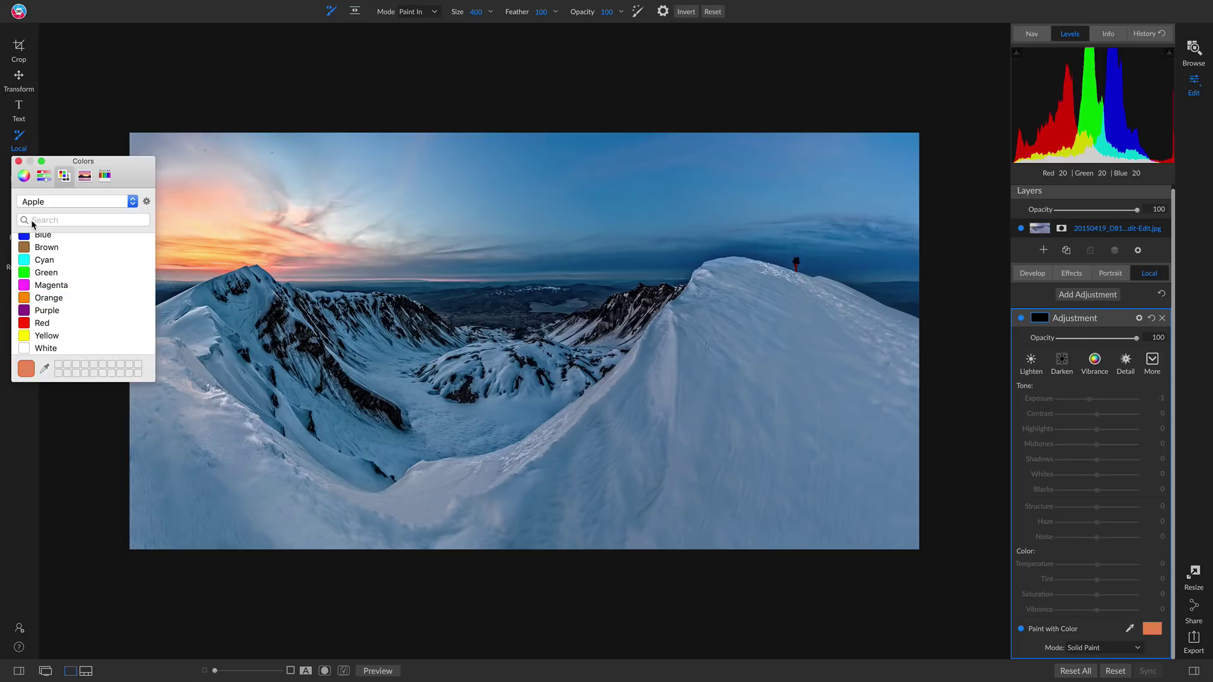
pyautogui.click(19, 162)
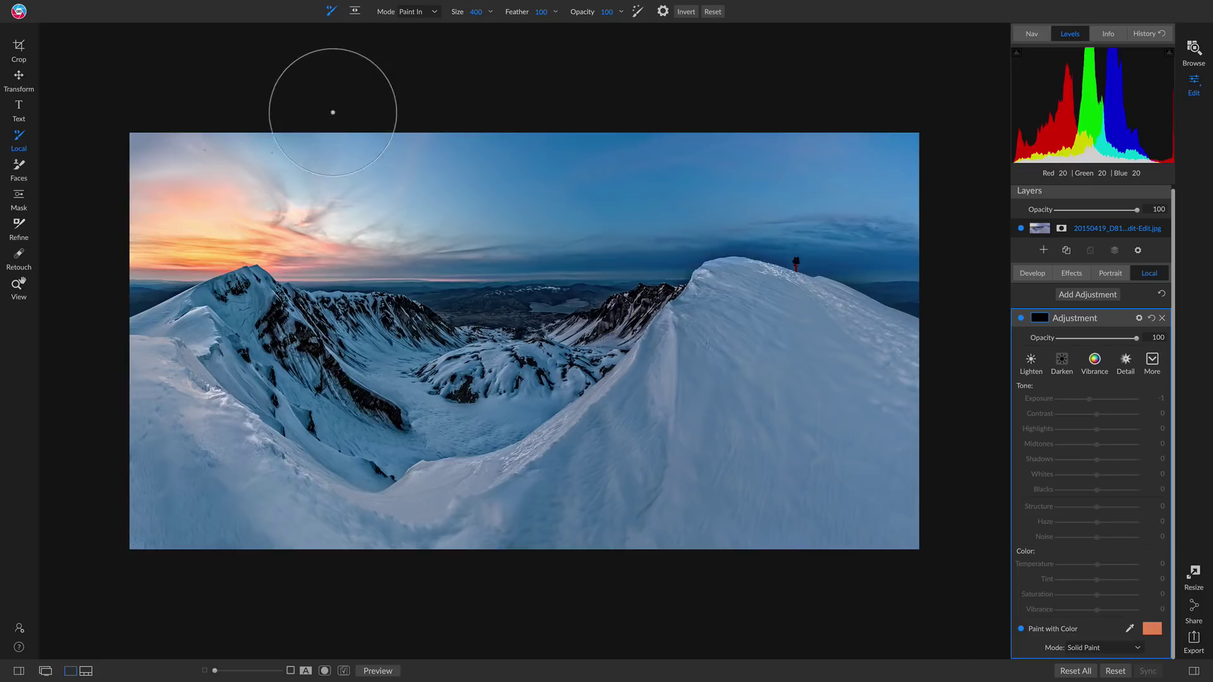
# - Place a gradient mask over the panorama's sunset sky, tilt it to follow the glow and widen its feather slightly
pyautogui.click(355, 11)
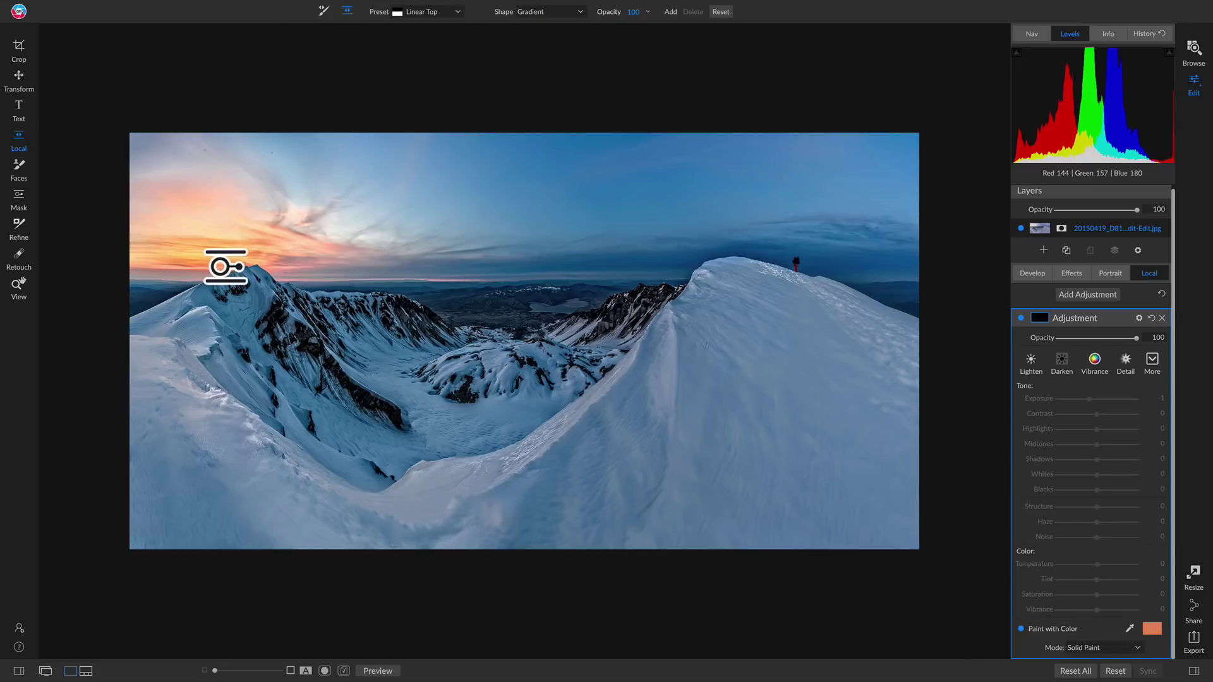
pyautogui.click(238, 268)
pyautogui.moveTo(239, 268)
pyautogui.mouseDown()
pyautogui.moveTo(157, 332)
pyautogui.moveTo(193, 324)
pyautogui.moveTo(172, 322)
pyautogui.moveTo(189, 337)
pyautogui.moveTo(268, 288)
pyautogui.mouseUp()
pyautogui.moveTo(293, 241); pyautogui.dragTo(227, 249)
pyautogui.moveTo(272, 288); pyautogui.dragTo(277, 300)
pyautogui.moveTo(268, 249); pyautogui.dragTo(253, 254)
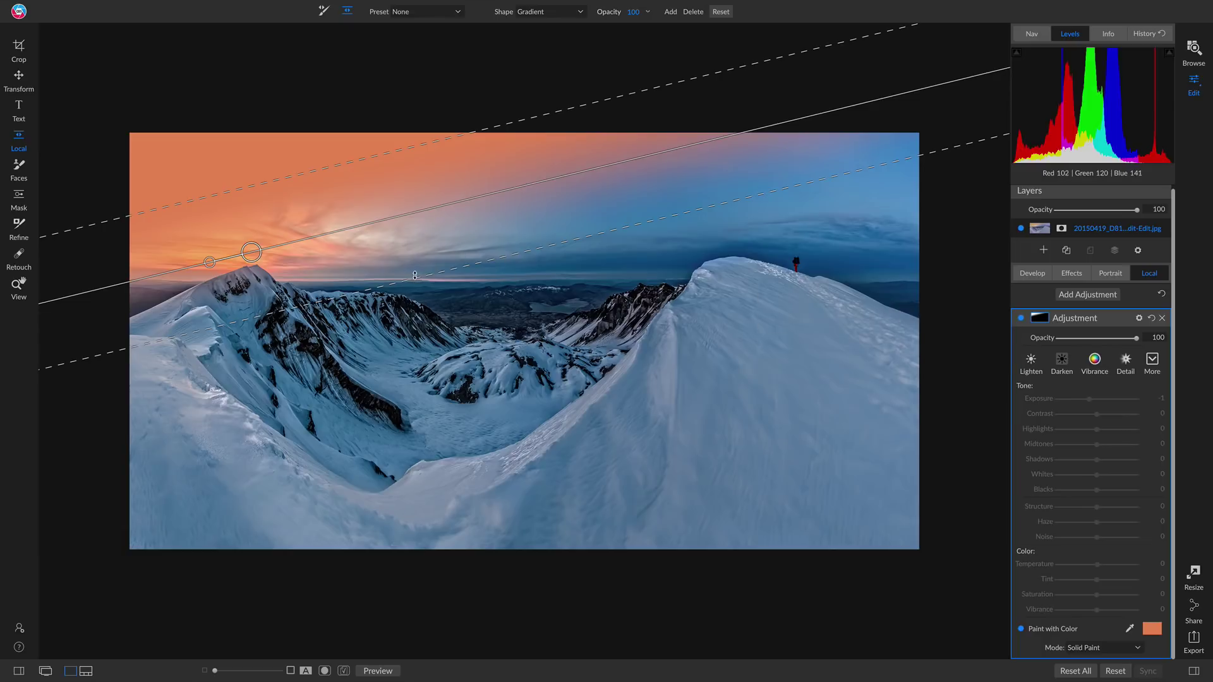
pyautogui.moveTo(416, 287); pyautogui.dragTo(415, 292)
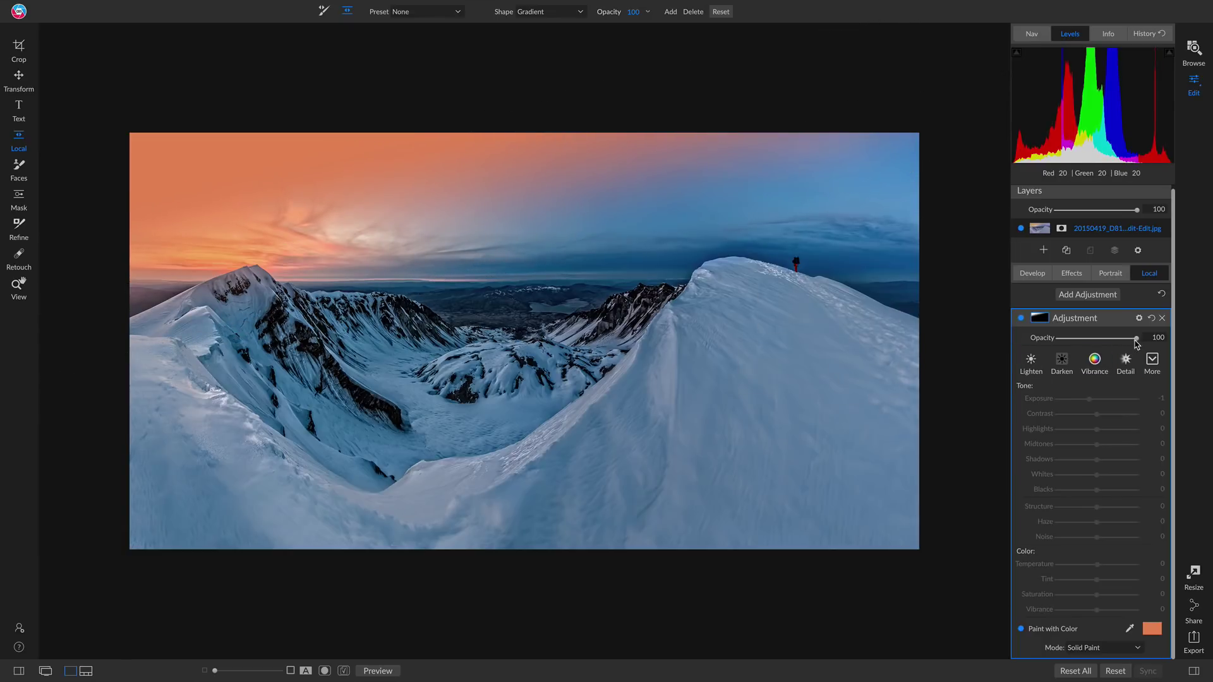
# - Reduce the sampled-color adjustment's opacity to 42, comparing the panorama with and without the tint
pyautogui.moveTo(1136, 342); pyautogui.dragTo(1106, 346)
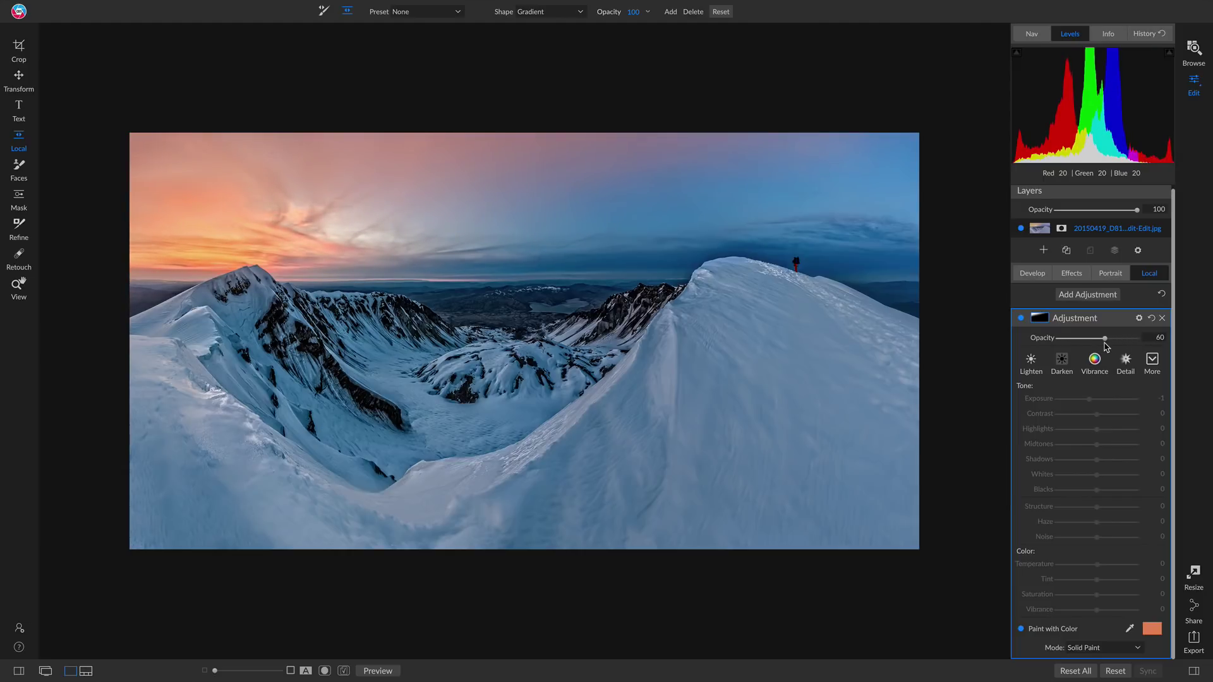
pyautogui.click(1020, 319)
pyautogui.click(1020, 318)
pyautogui.moveTo(1104, 341); pyautogui.dragTo(1089, 341)
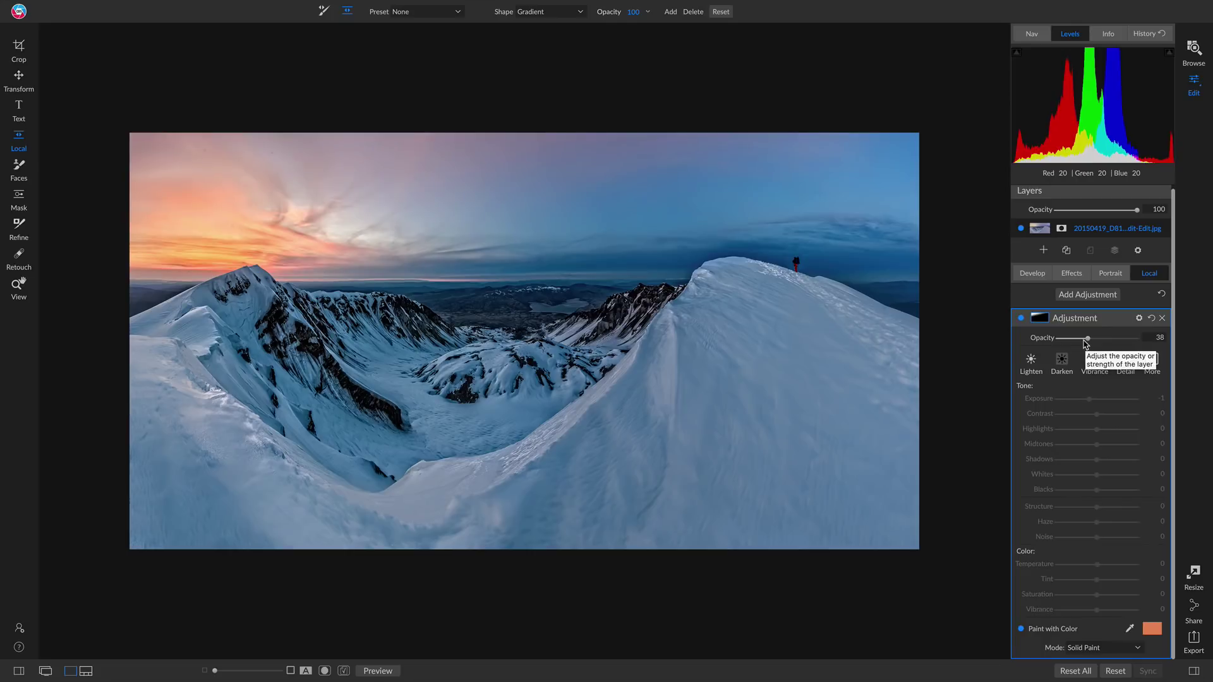
pyautogui.hotkey('ctrl', 'p')
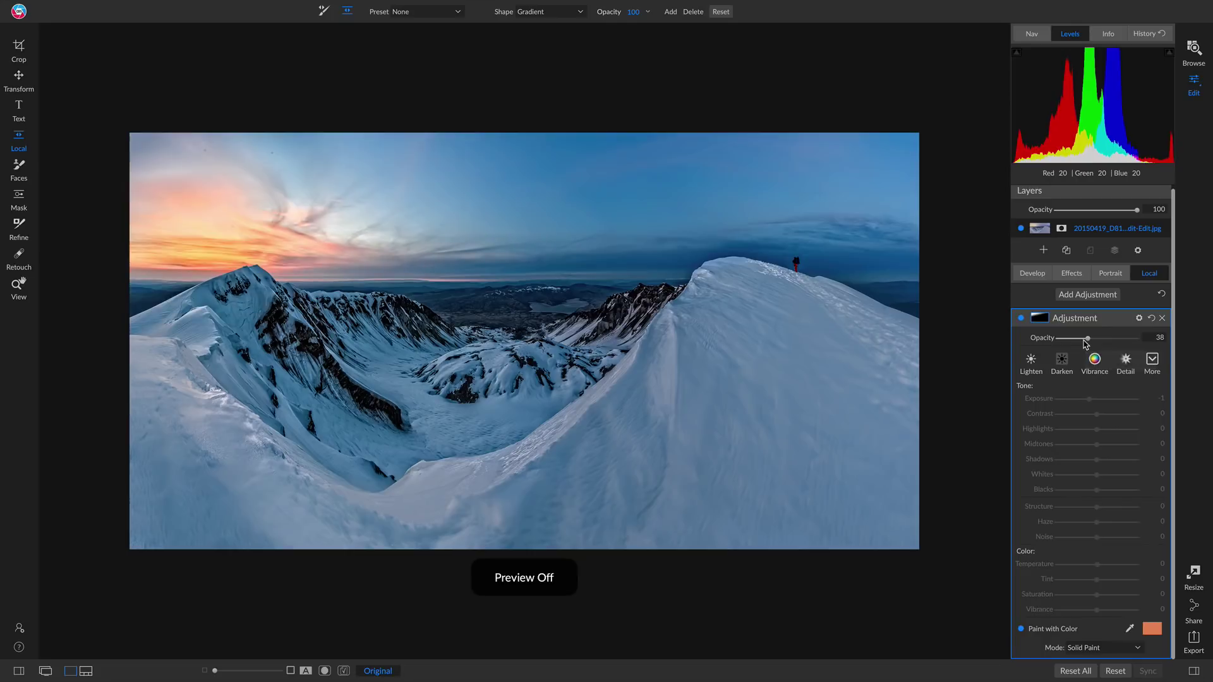
pyautogui.hotkey('ctrl', 'p')
pyautogui.hotkey('ctrl', 'p')
pyautogui.hotkey('ctrl', 'p')
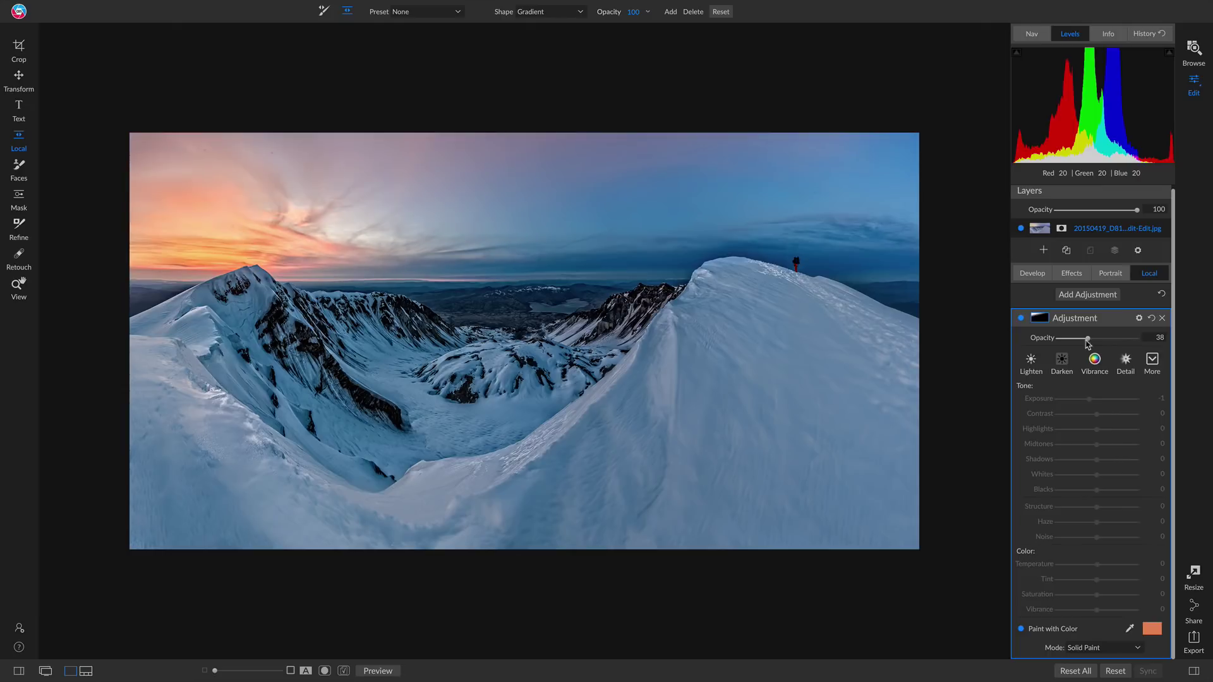
pyautogui.moveTo(1091, 342); pyautogui.dragTo(1094, 342)
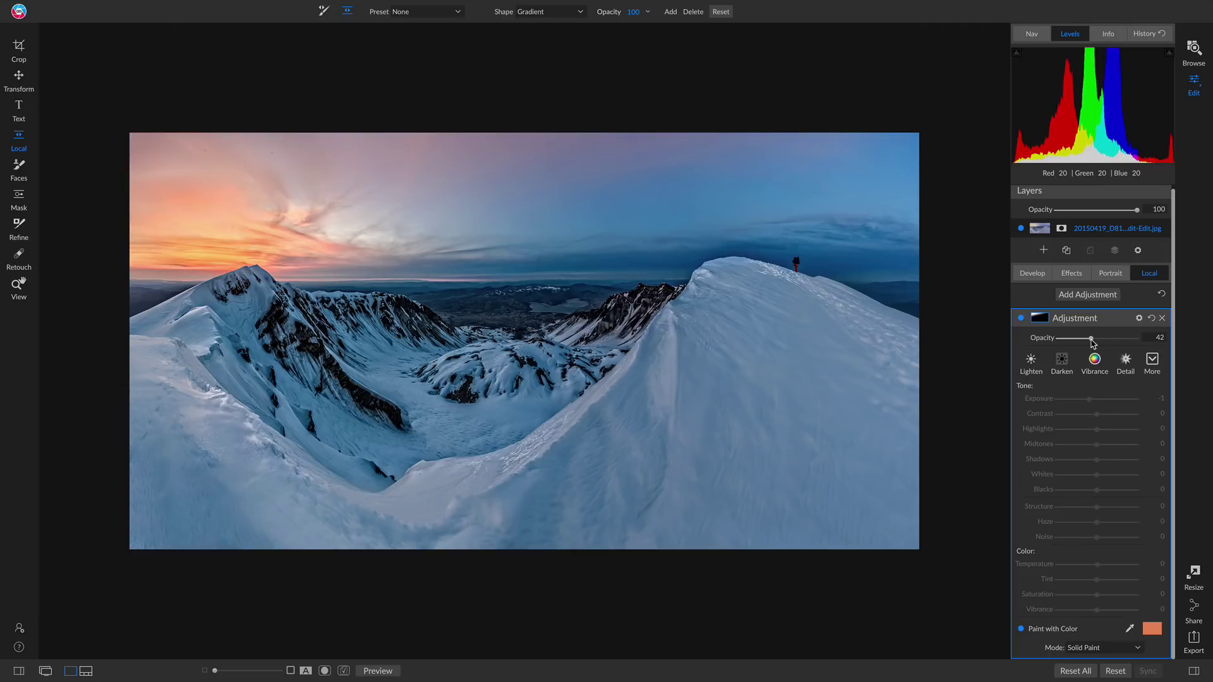
pyautogui.click(1021, 318)
pyautogui.click(1022, 318)
# - Switch to the car photo IMG_0142.CR2, display it enlarged with the filmstrip hidden and show its local adjustment settings
pyautogui.press('n')
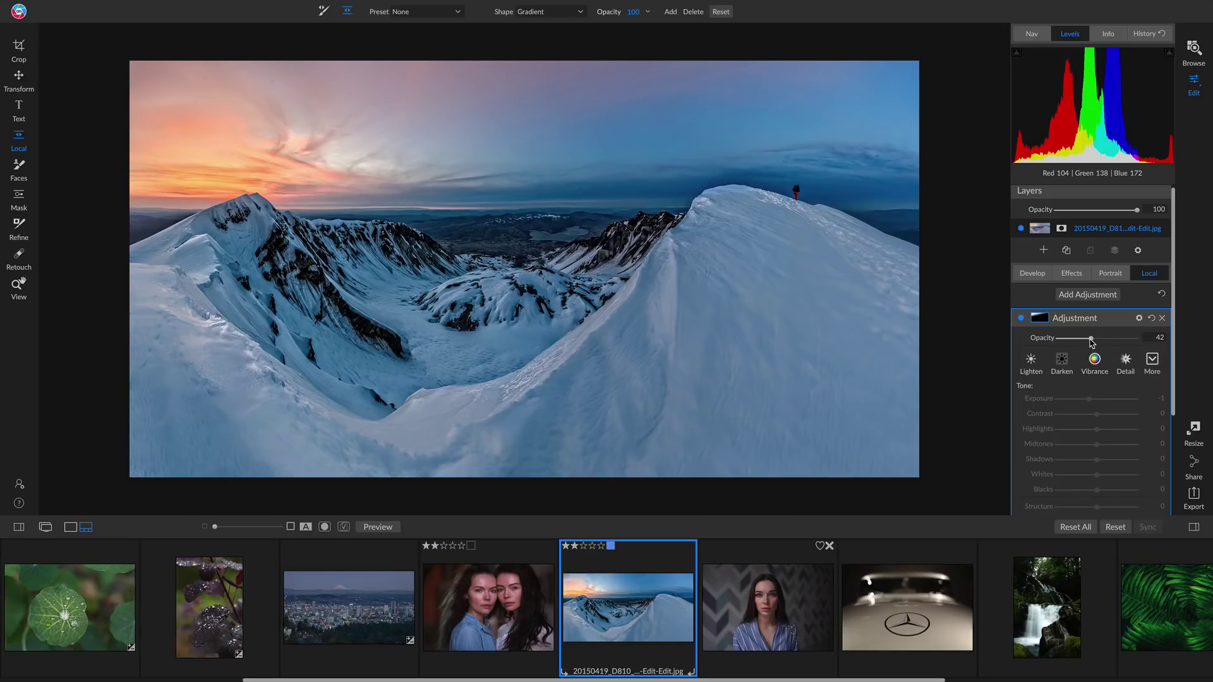
pyautogui.click(898, 607)
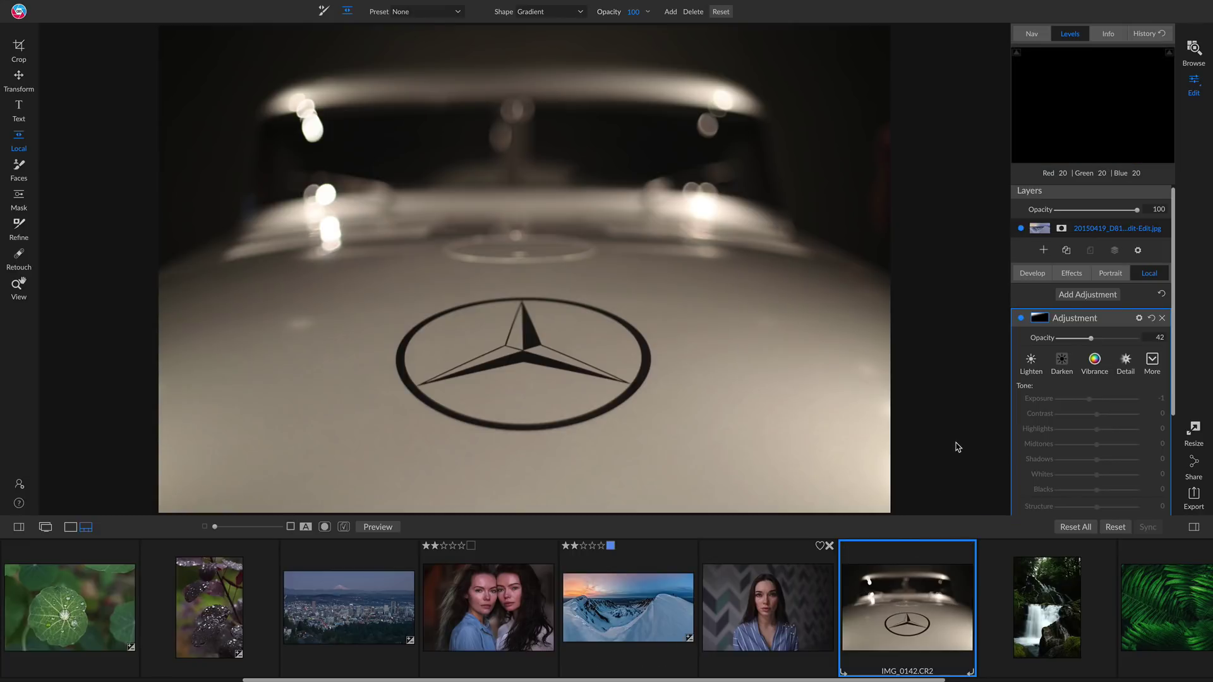
pyautogui.press('e')
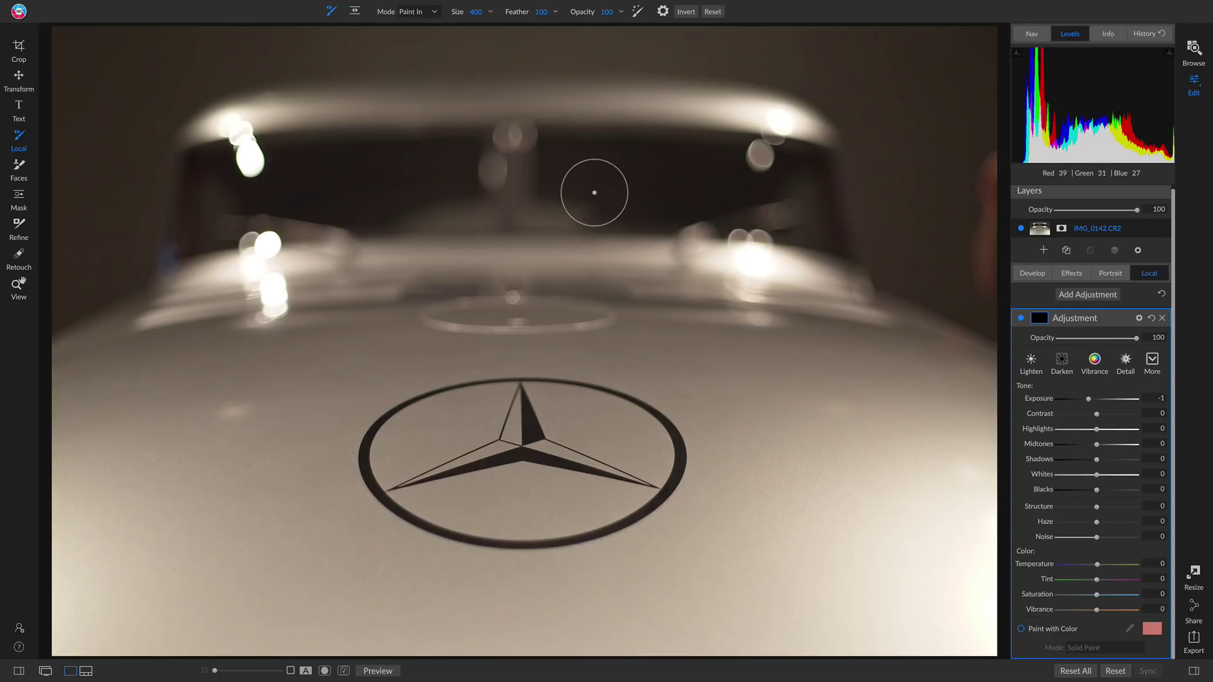
pyautogui.click(1079, 278)
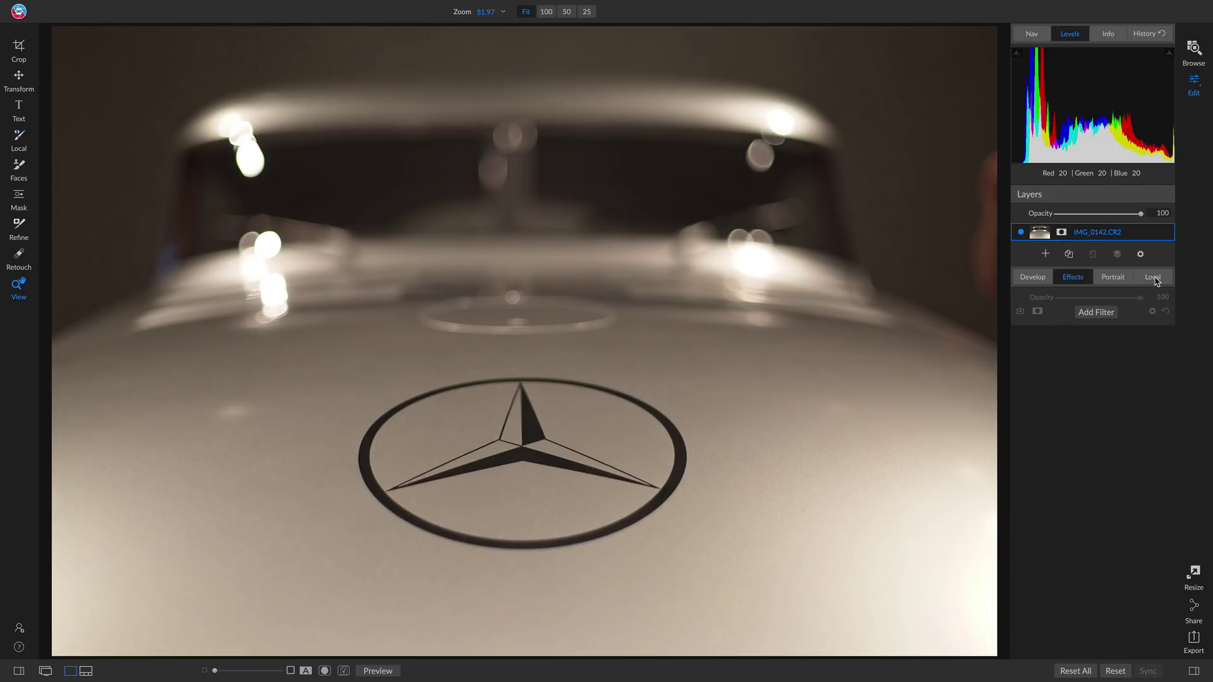
pyautogui.click(1153, 278)
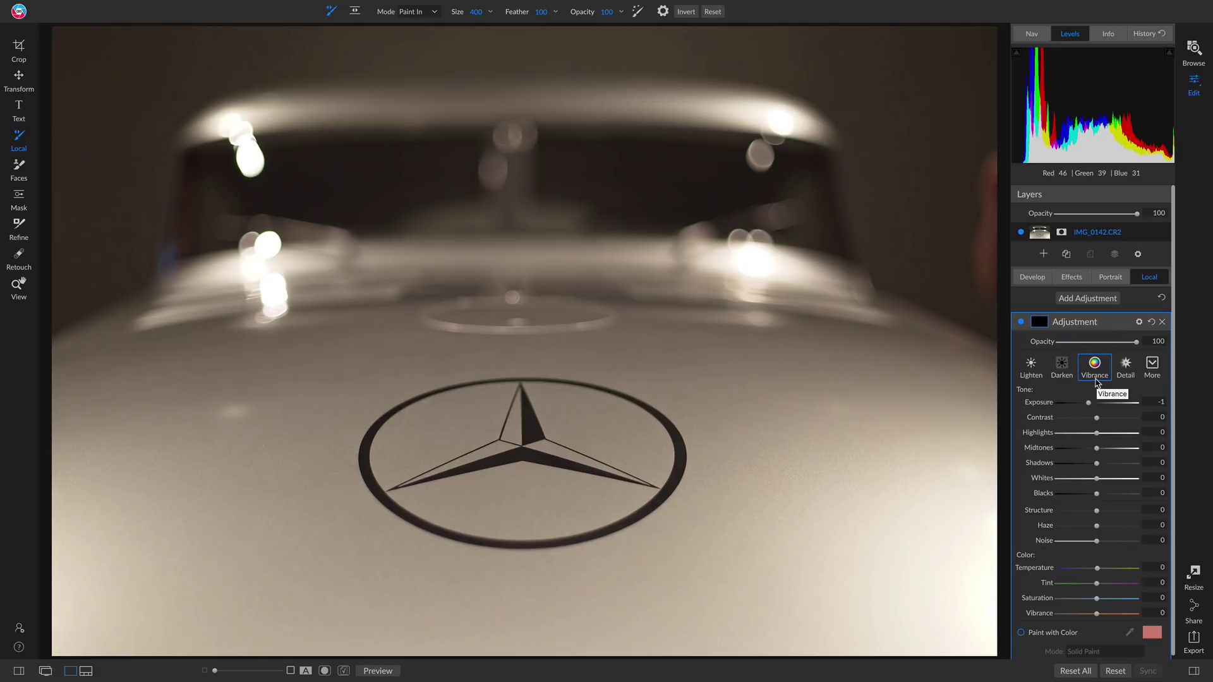
# - Apply the Darken style to the car photo's adjustment and place a Center-shaped mask over the hood emblem
pyautogui.click(1062, 367)
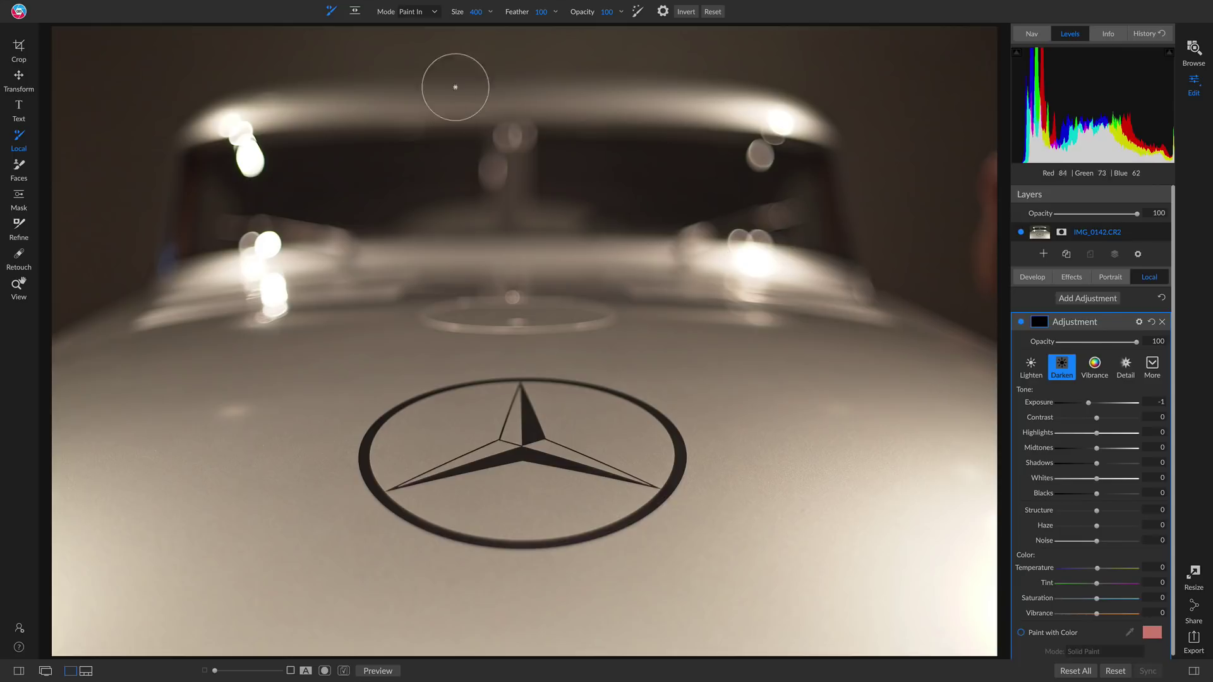
pyautogui.click(355, 12)
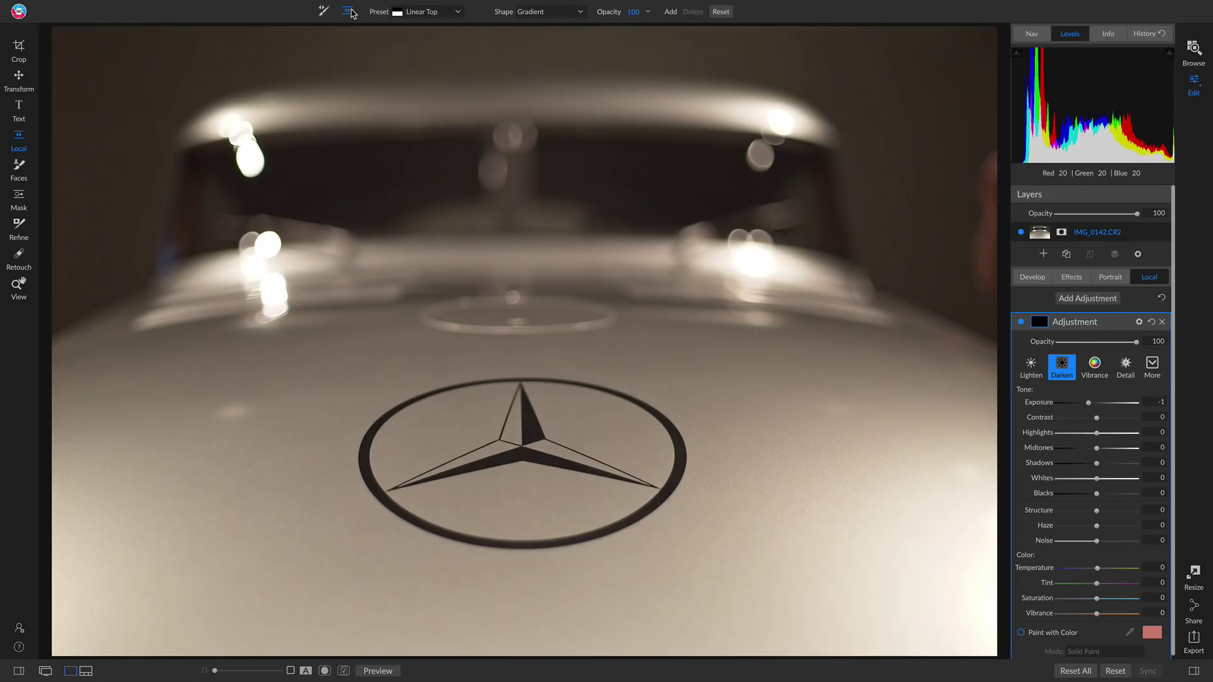
pyautogui.click(563, 13)
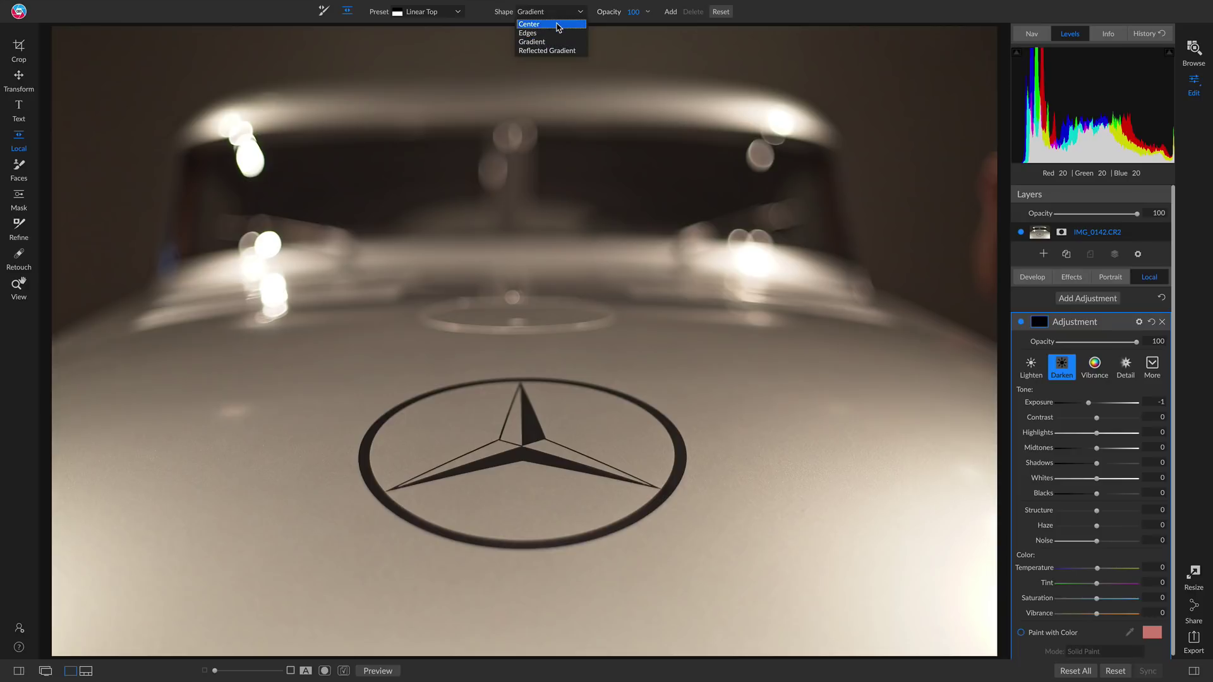
pyautogui.click(558, 26)
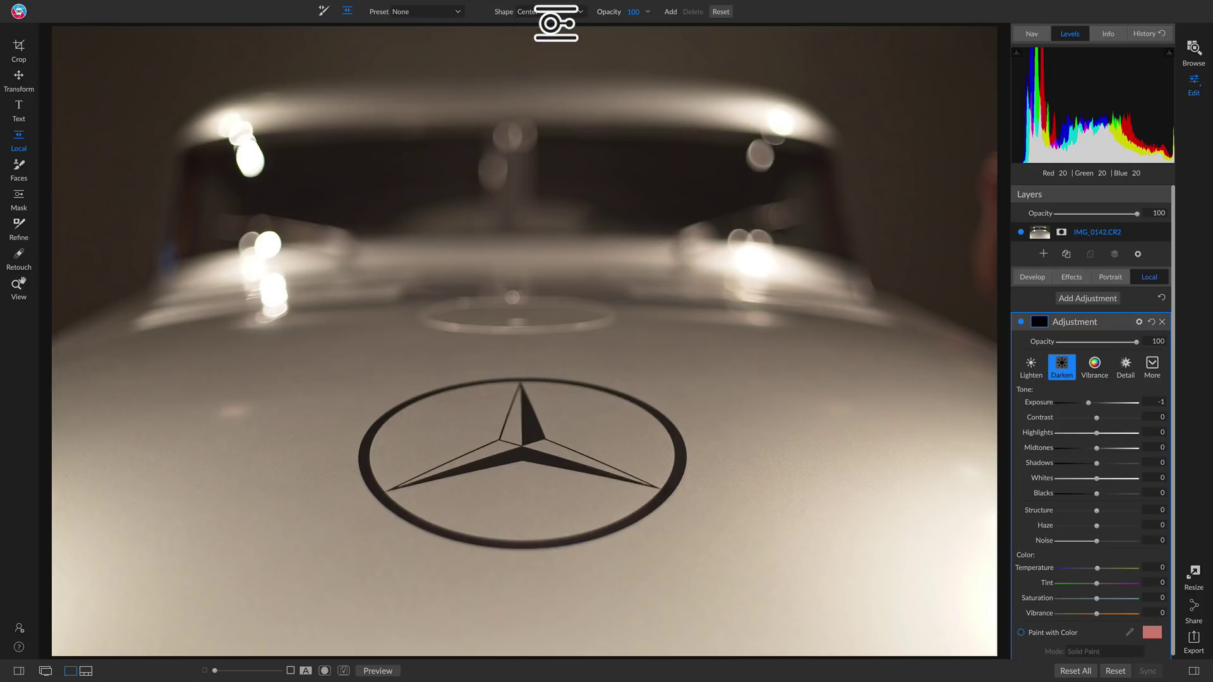
pyautogui.click(518, 444)
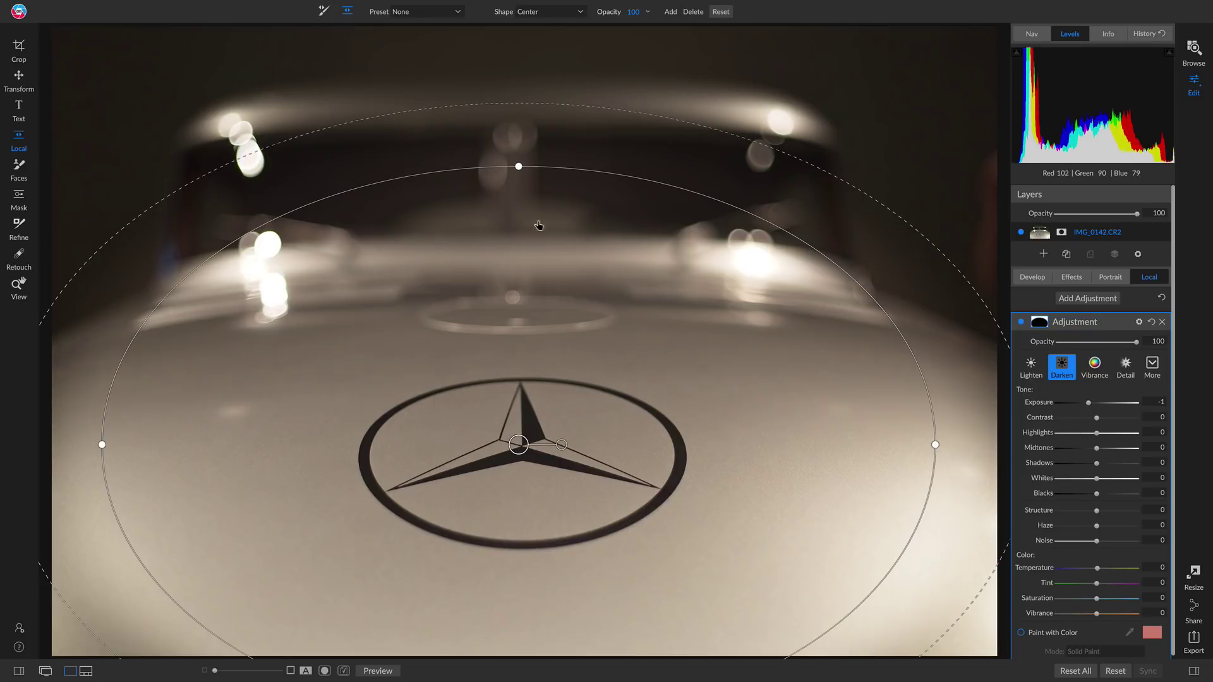
# - Shrink and reposition the darkening mask so its inner oval fits the emblem ring, and widen its feather across the hood
pyautogui.moveTo(518, 168); pyautogui.dragTo(515, 349)
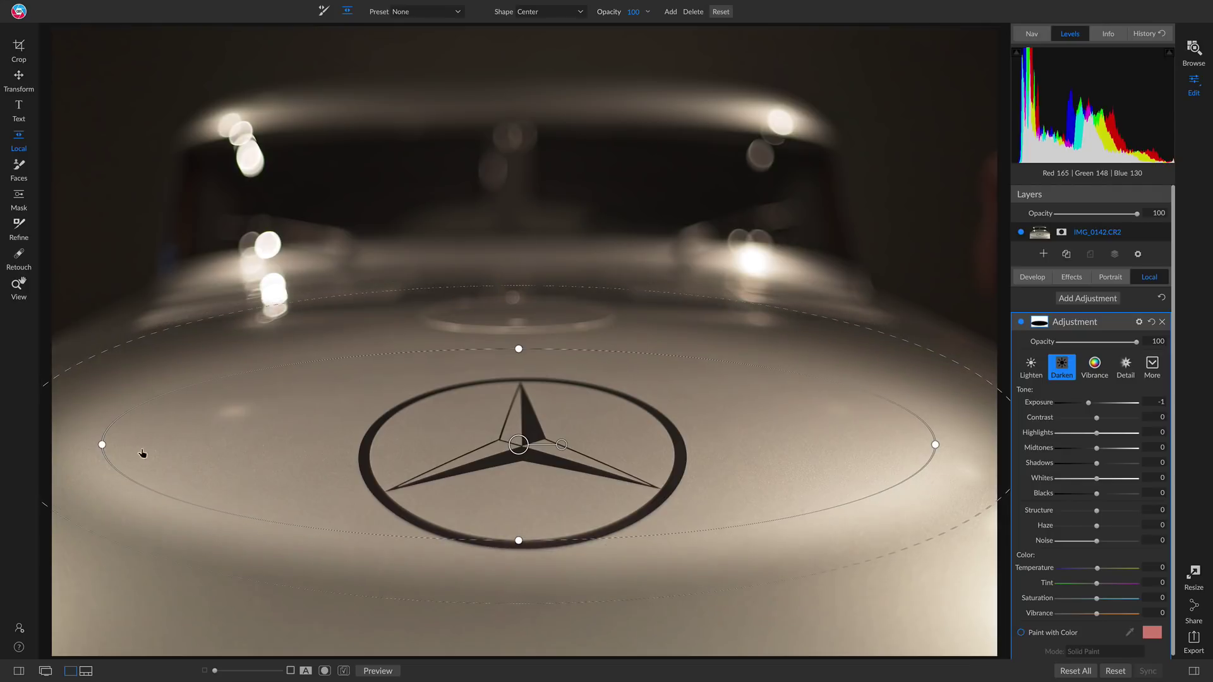
pyautogui.moveTo(142, 453); pyautogui.dragTo(419, 457)
pyautogui.moveTo(521, 456); pyautogui.dragTo(523, 470)
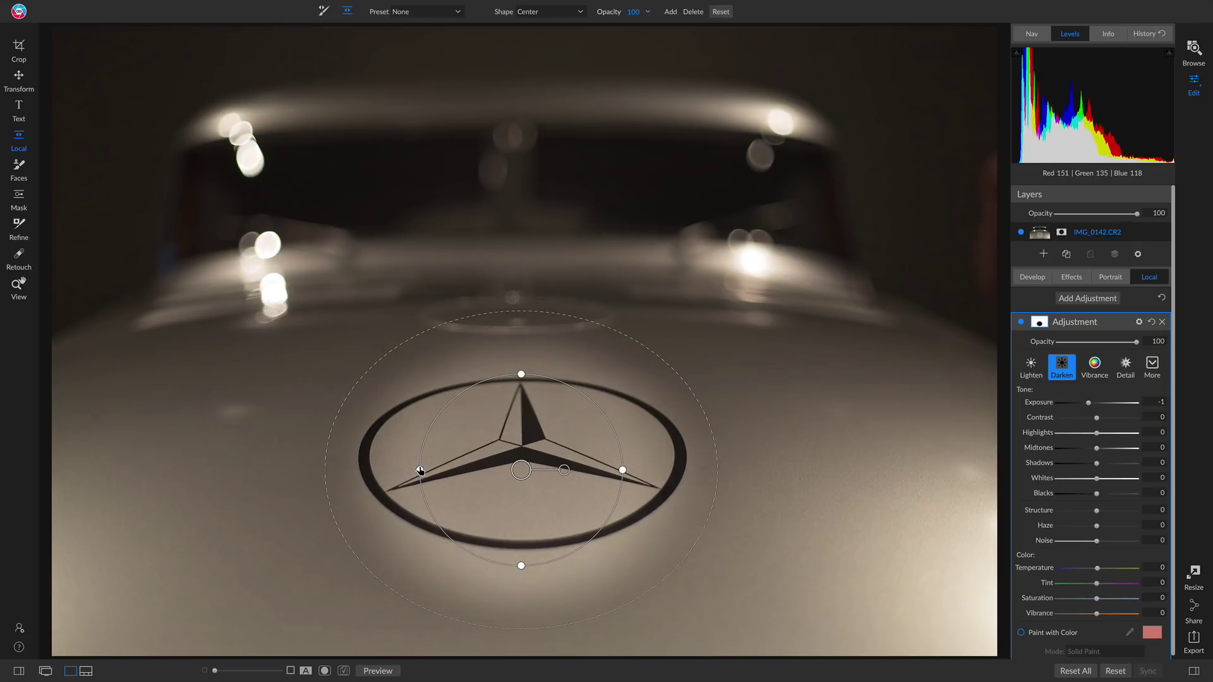
pyautogui.moveTo(418, 469); pyautogui.dragTo(363, 454)
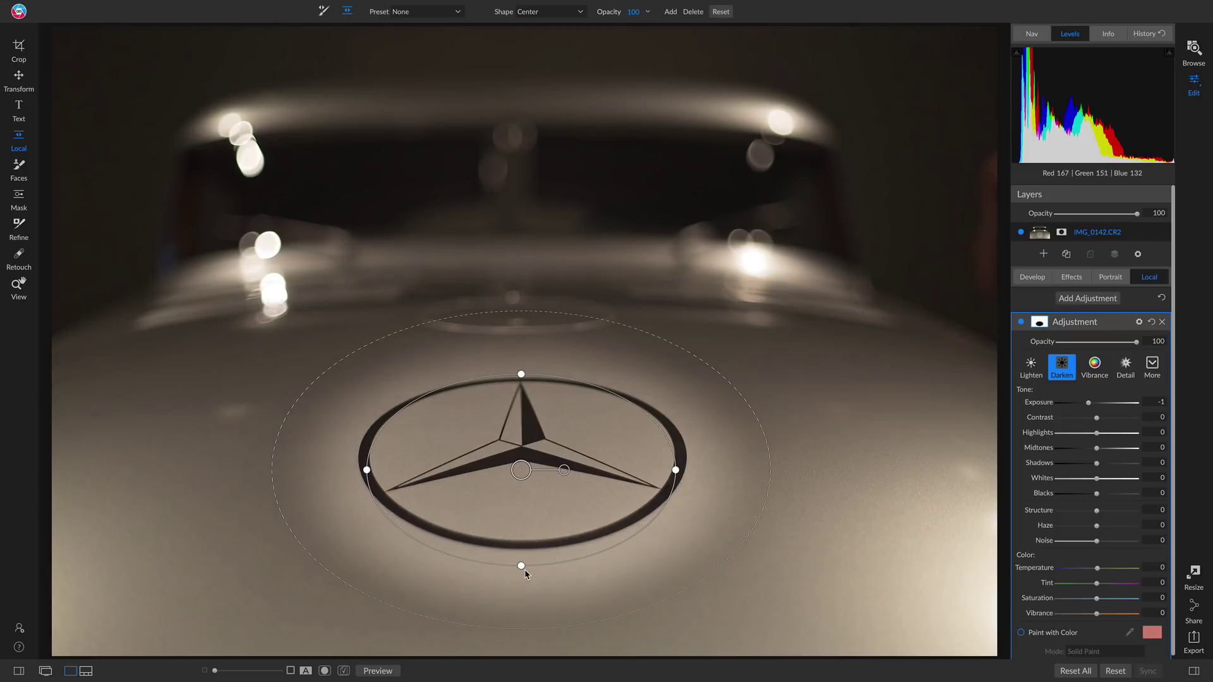
pyautogui.moveTo(521, 567); pyautogui.dragTo(522, 550)
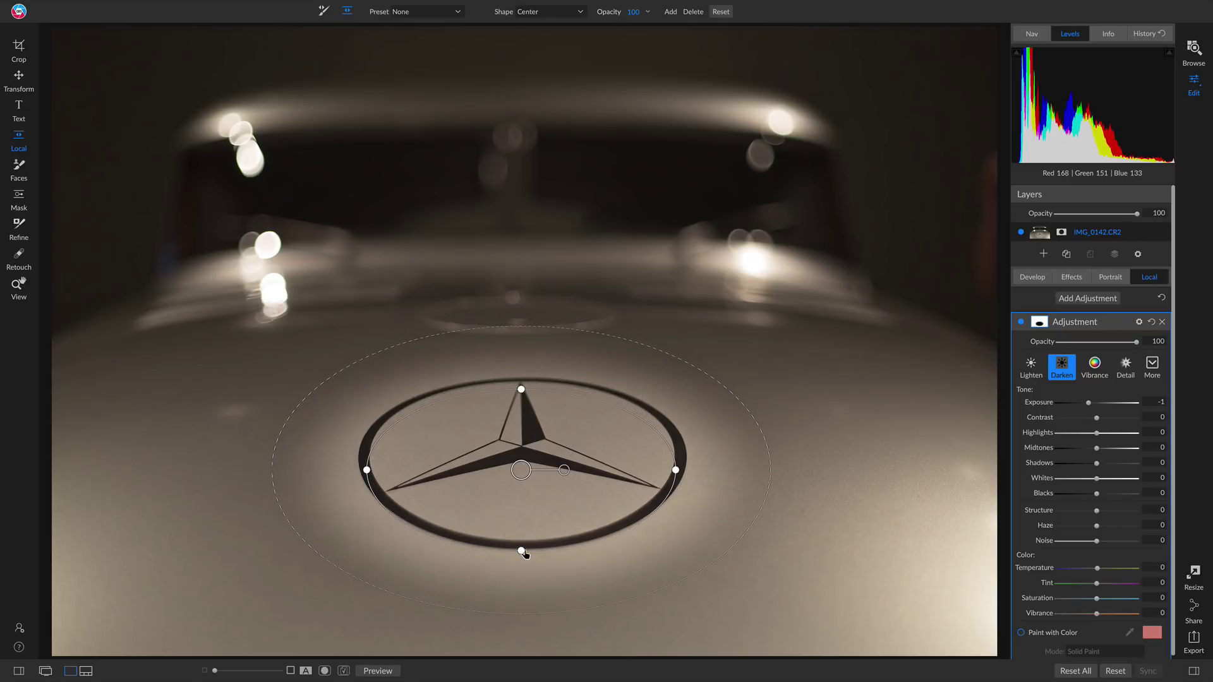
pyautogui.moveTo(522, 465); pyautogui.dragTo(521, 457)
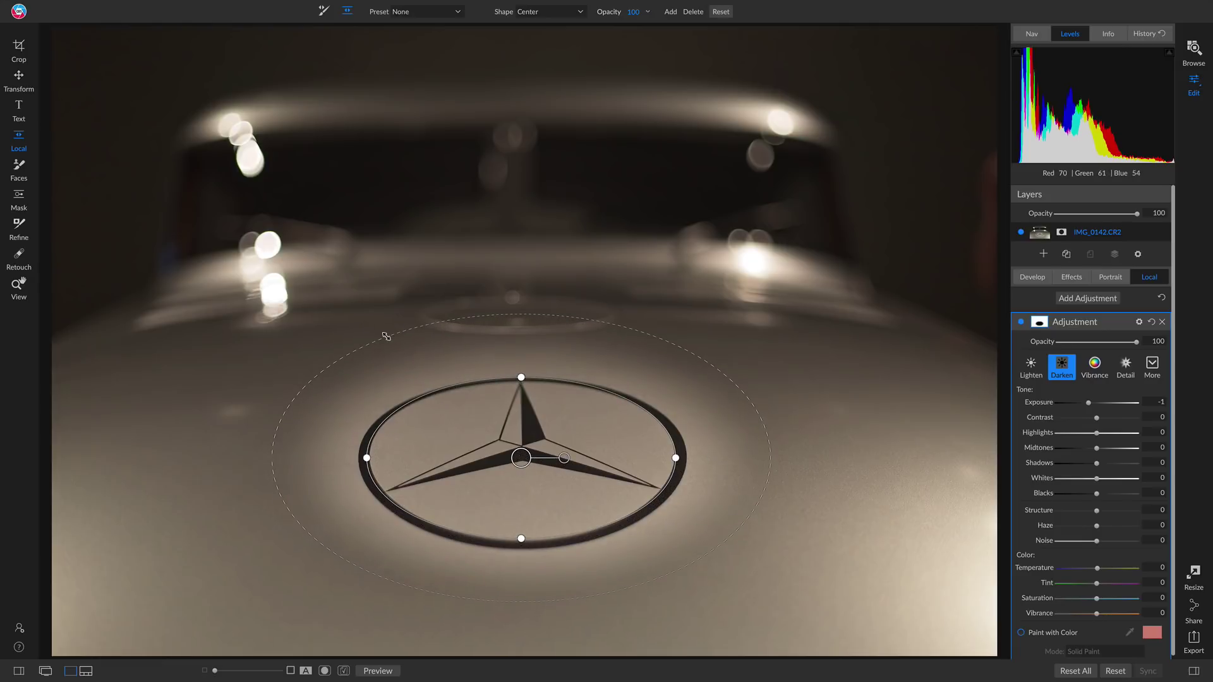
pyautogui.moveTo(365, 322); pyautogui.dragTo(259, 289)
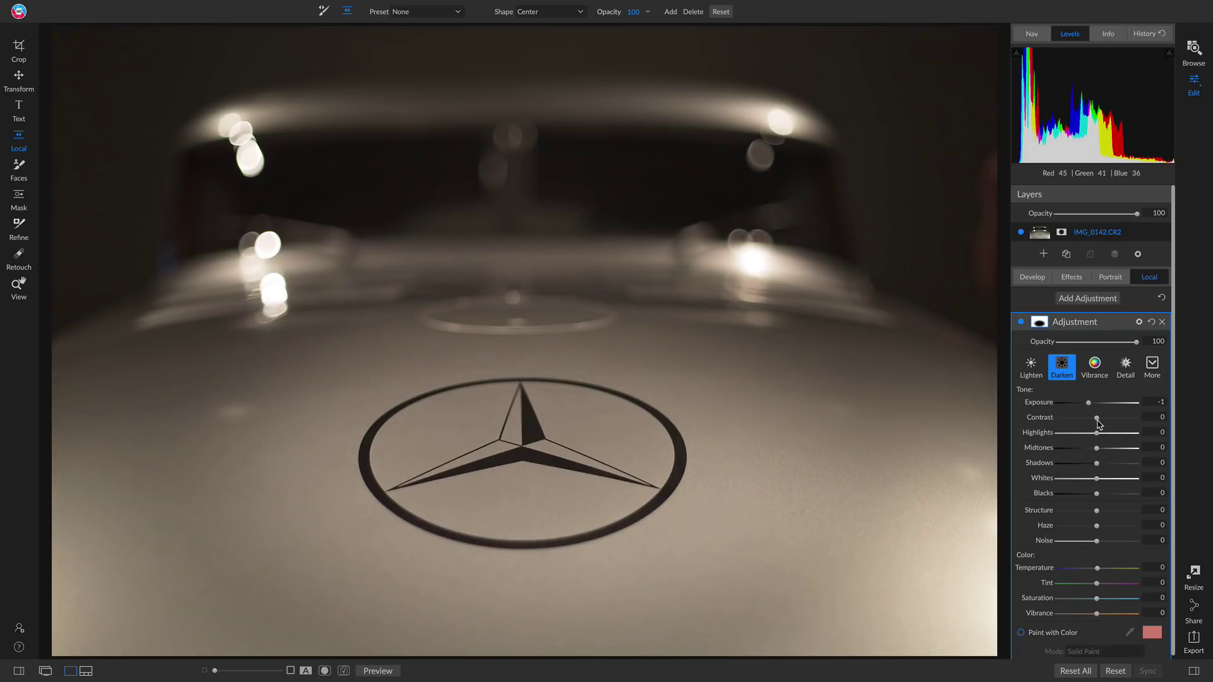
# - Set the darkening adjustment's Contrast to 28, Blacks to -31 and Structure to -100
pyautogui.moveTo(1097, 423); pyautogui.dragTo(1106, 429)
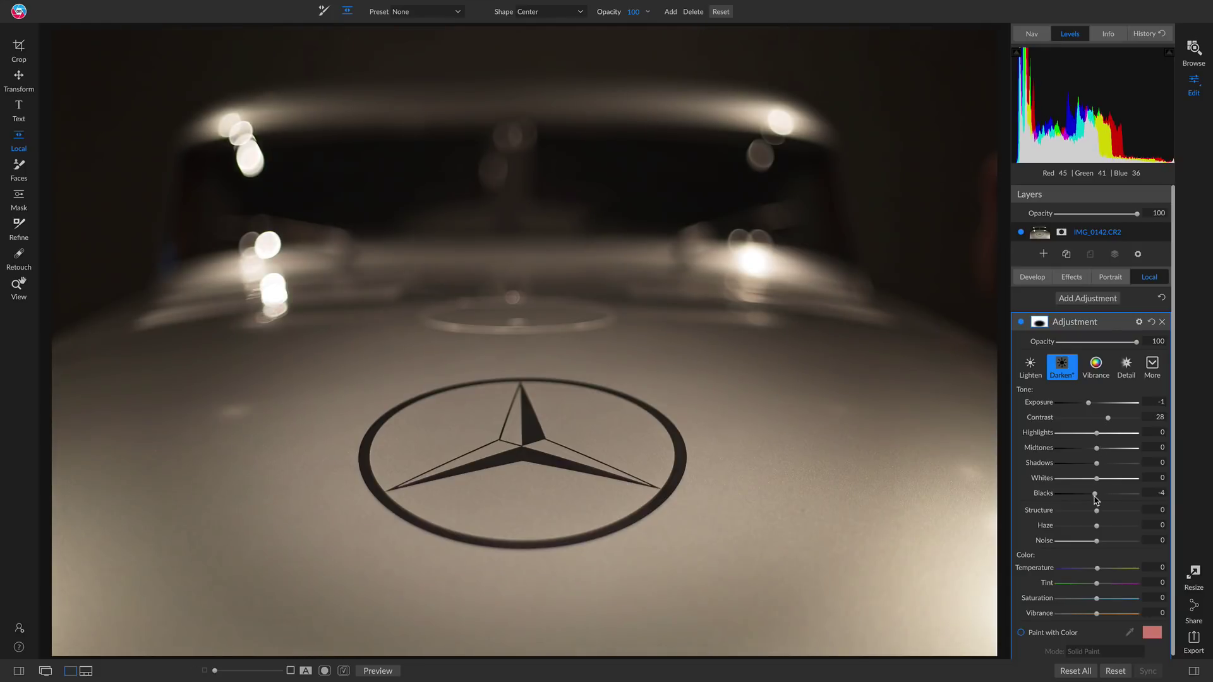
pyautogui.moveTo(1096, 500); pyautogui.dragTo(1055, 516)
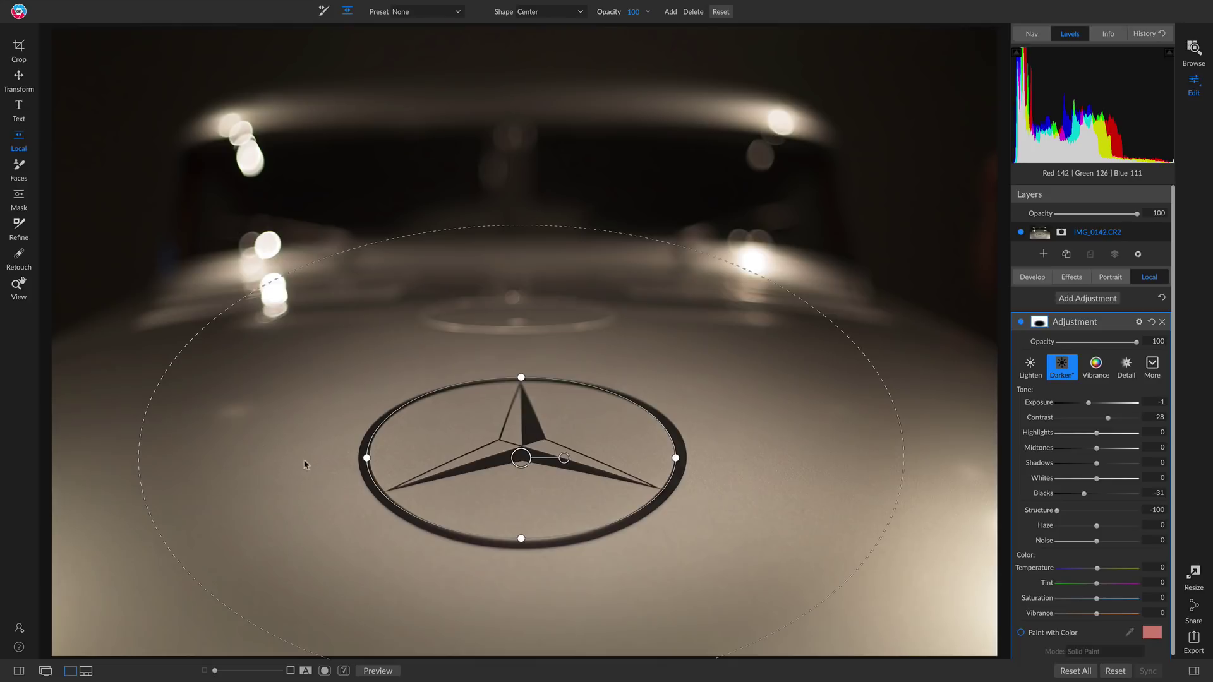
# - Inspect the darkening adjustment's mask in mask view and copy it
pyautogui.click(1044, 324)
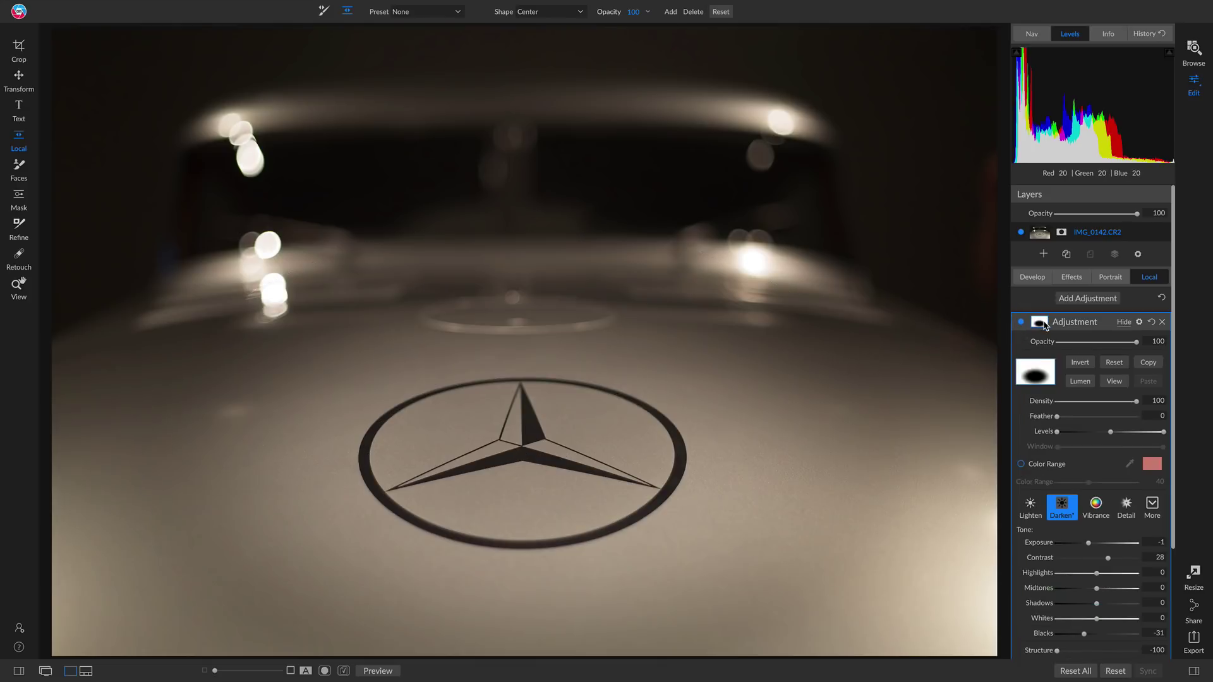
pyautogui.click(1114, 381)
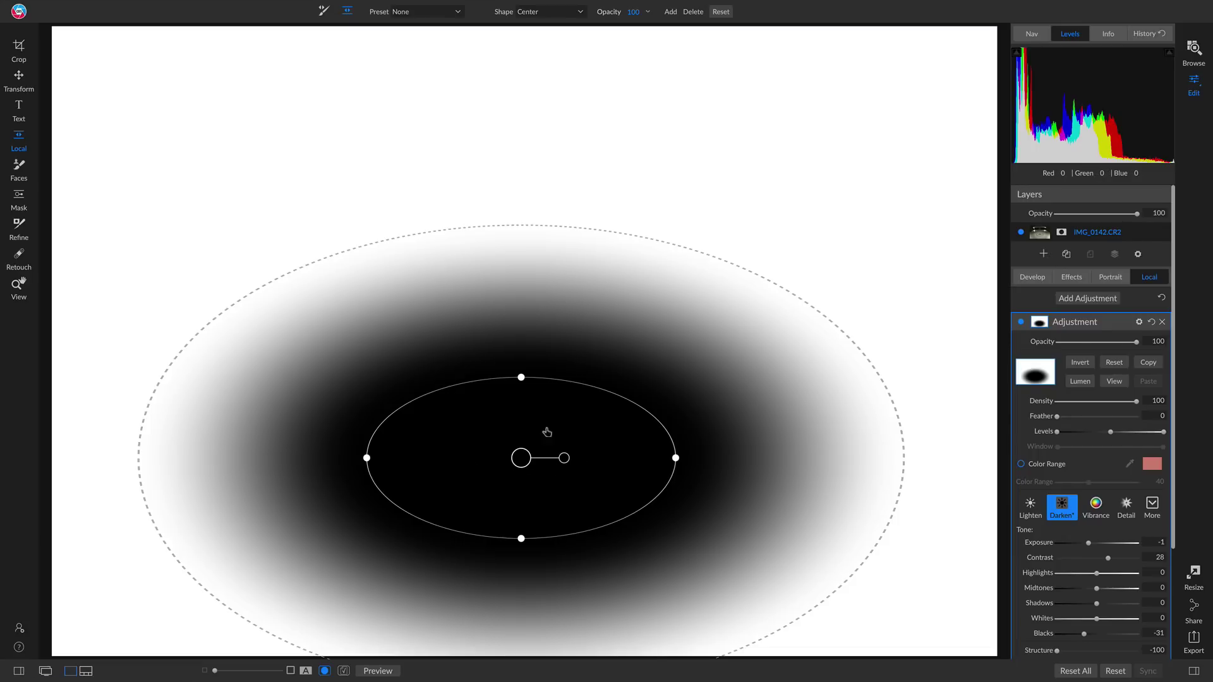
pyautogui.click(1148, 364)
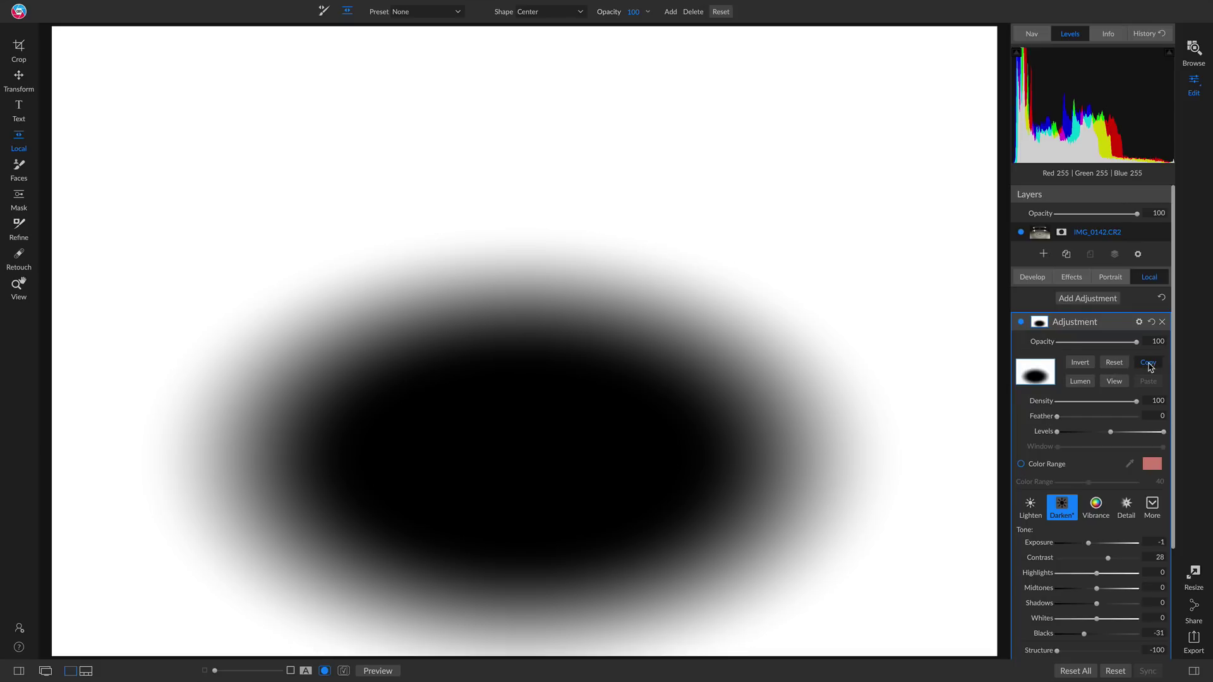
pyautogui.click(1118, 388)
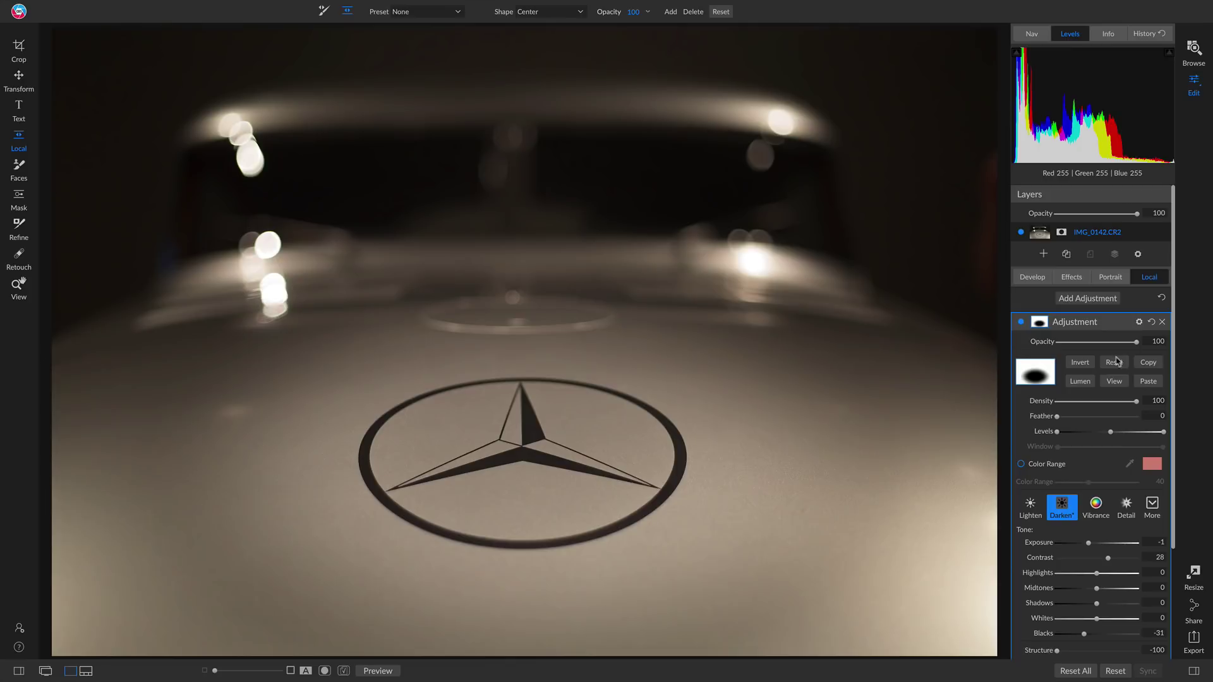
# - Add a second local adjustment, paste the copied mask into it and invert it to target the emblem
pyautogui.click(1091, 301)
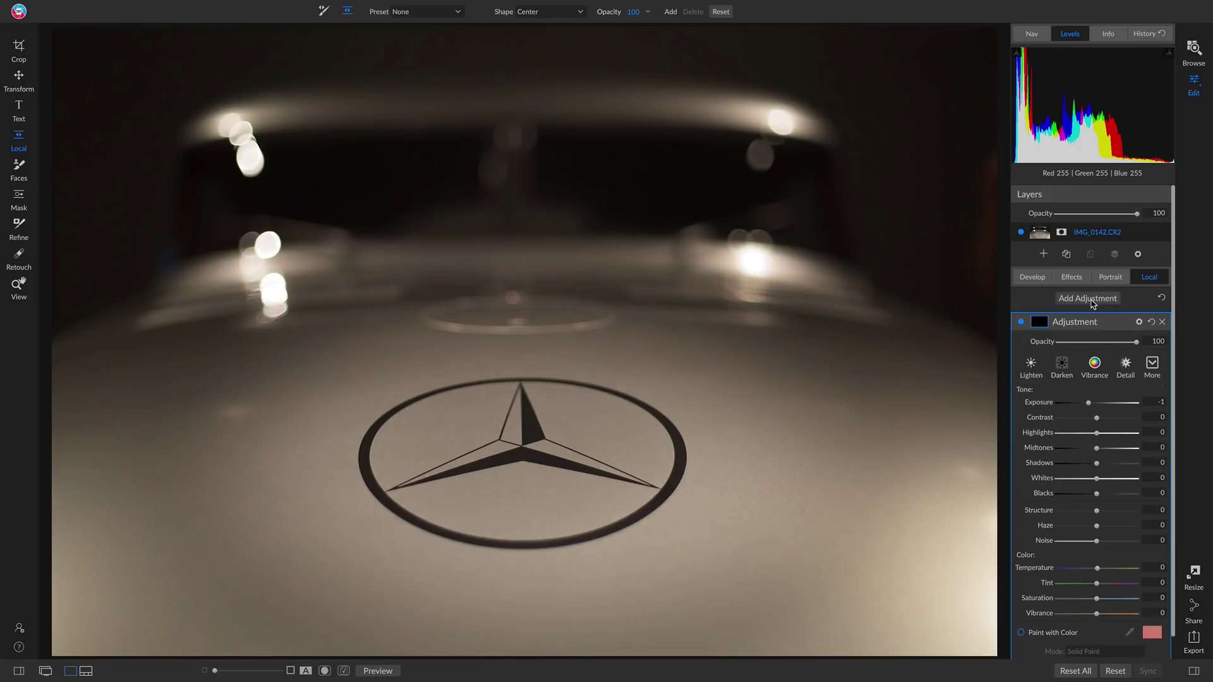
pyautogui.click(1039, 322)
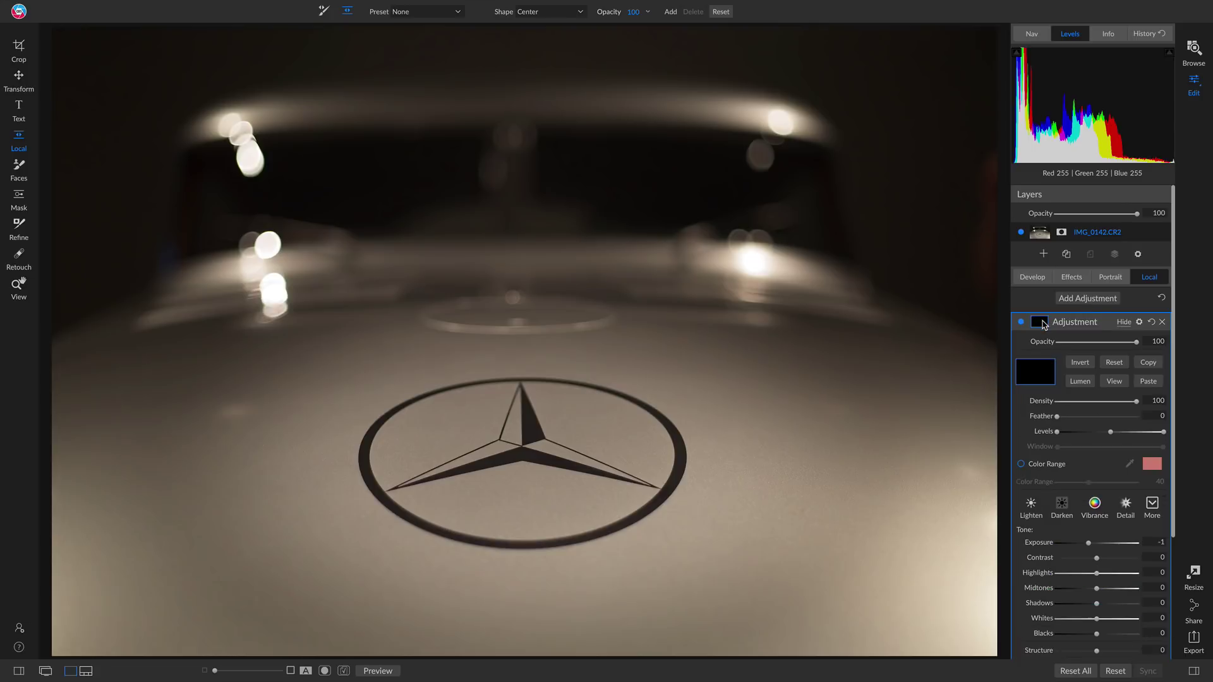
pyautogui.click(1148, 381)
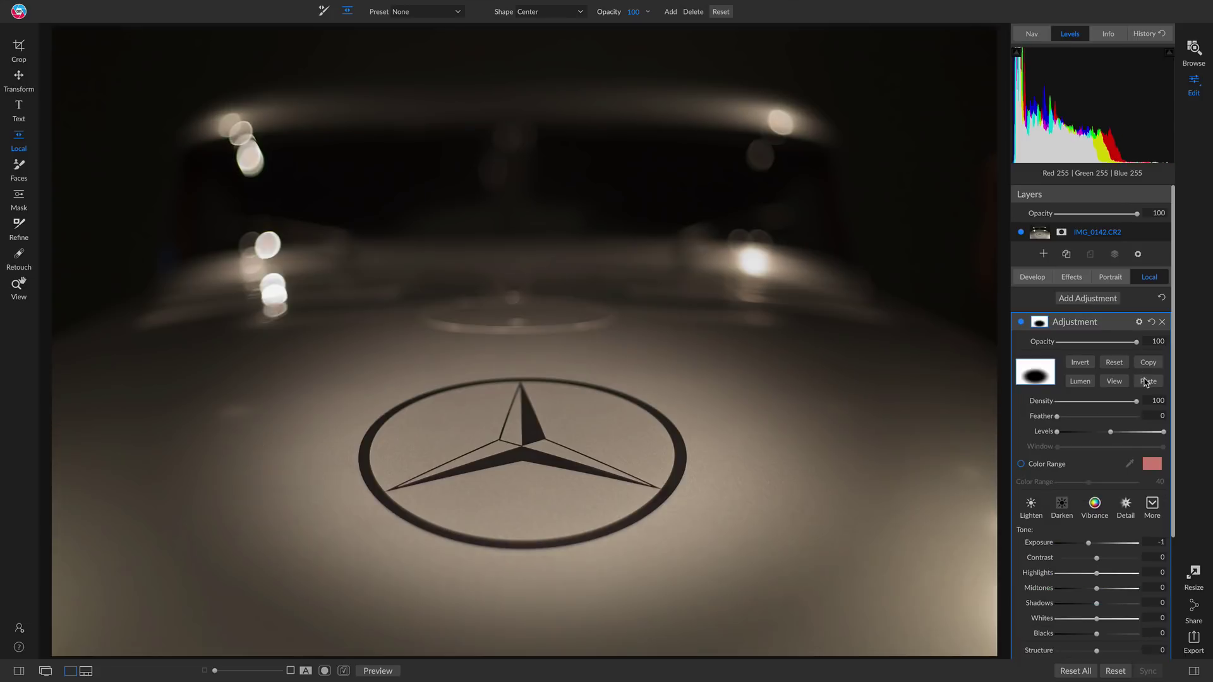
pyautogui.click(1080, 362)
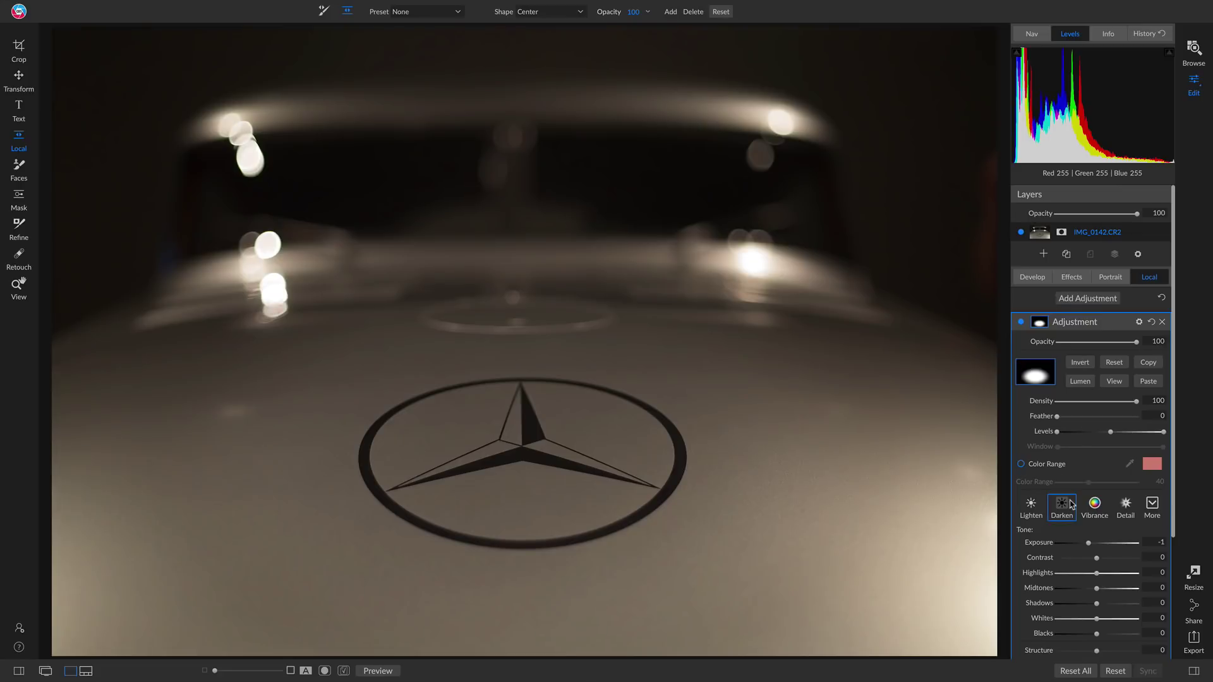
# - Reset the emblem adjustment's Exposure to 0, and set Shadows to 9, Whites to 15, Blacks to -29, Structure to 45 and Haze to -18
pyautogui.scroll(-2, 1070, 507)
pyautogui.doubleClick(1039, 481)
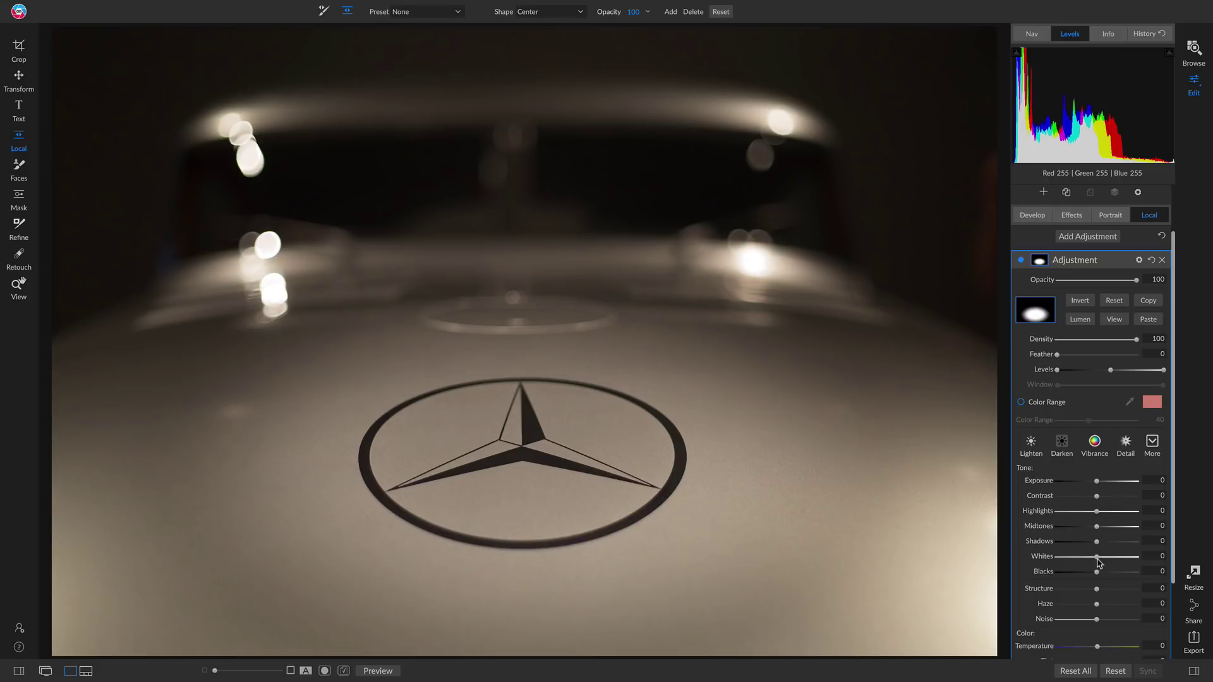
pyautogui.moveTo(1097, 557)
pyautogui.mouseDown()
pyautogui.moveTo(1101, 541)
pyautogui.moveTo(1084, 577)
pyautogui.mouseUp()
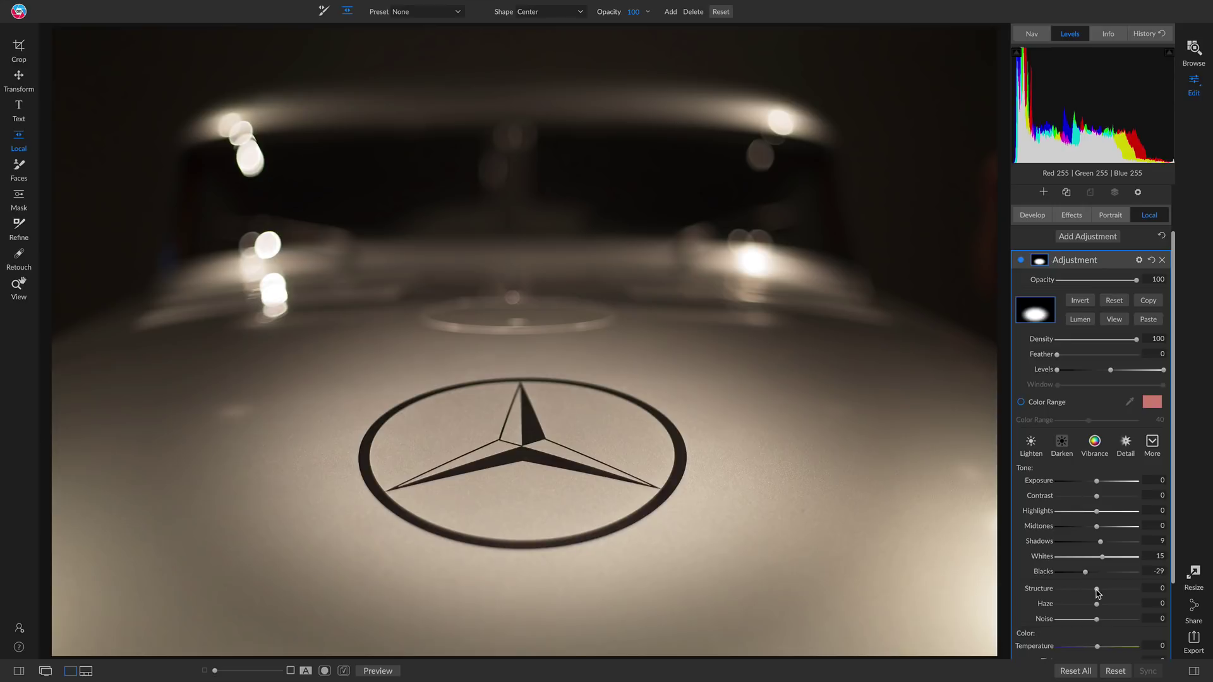
pyautogui.click(1117, 590)
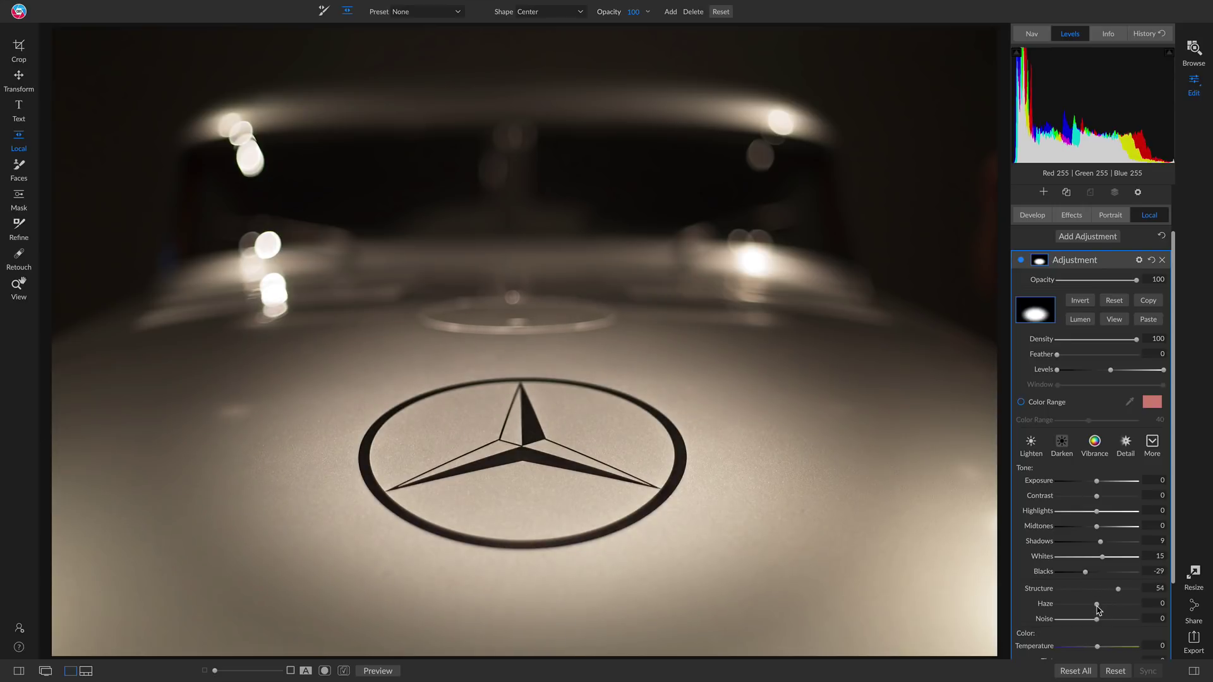
pyautogui.moveTo(1118, 589); pyautogui.dragTo(1089, 608)
pyautogui.scroll(-2, 1092, 606)
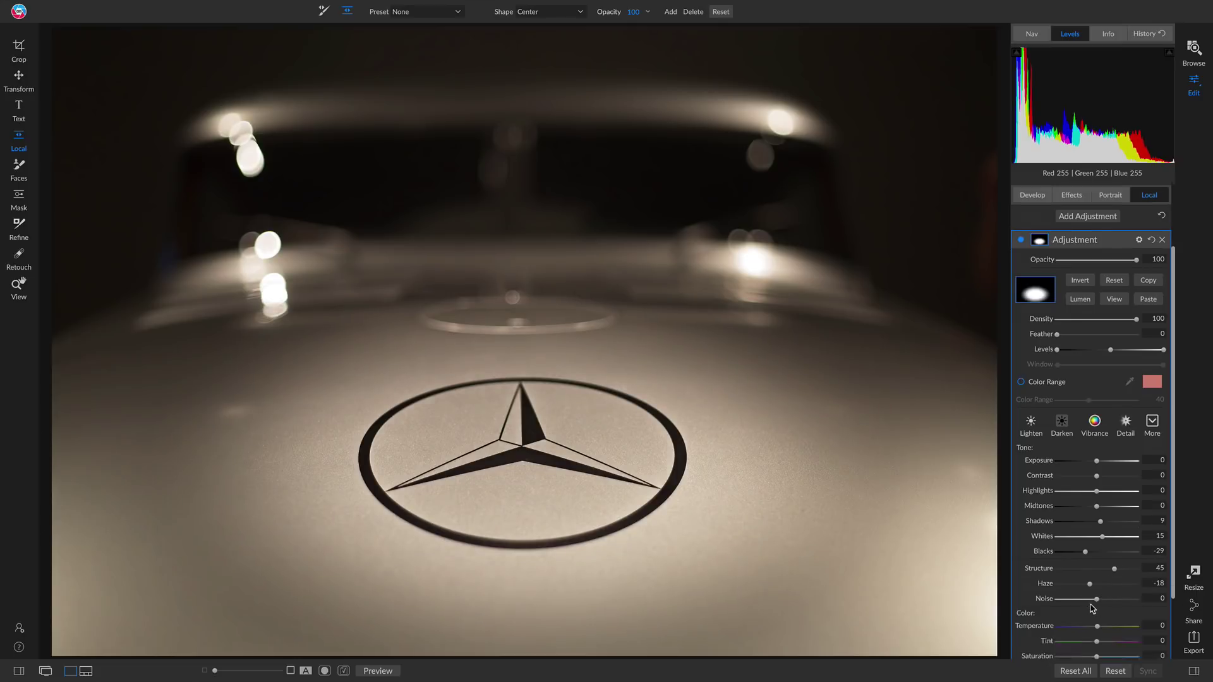
# - Narrow the emblem mask's feather slightly, comparing the photo with and without its adjustments
pyautogui.scroll(4, 1106, 414)
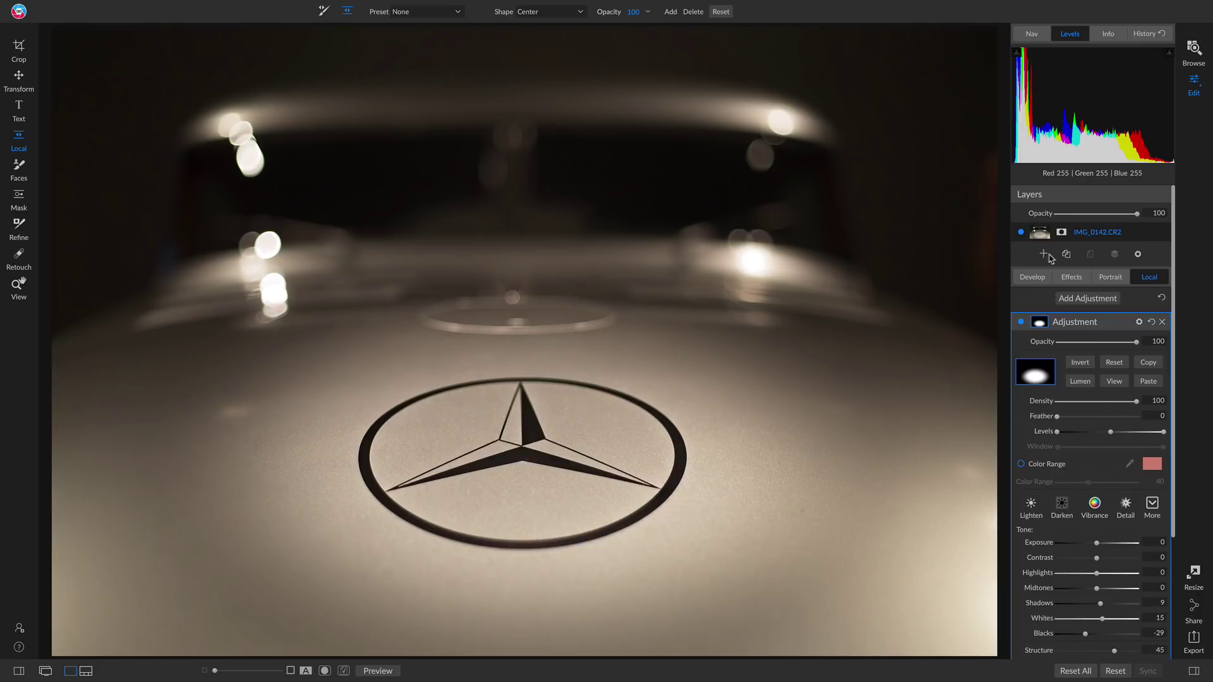
pyautogui.click(1022, 323)
pyautogui.click(1022, 323)
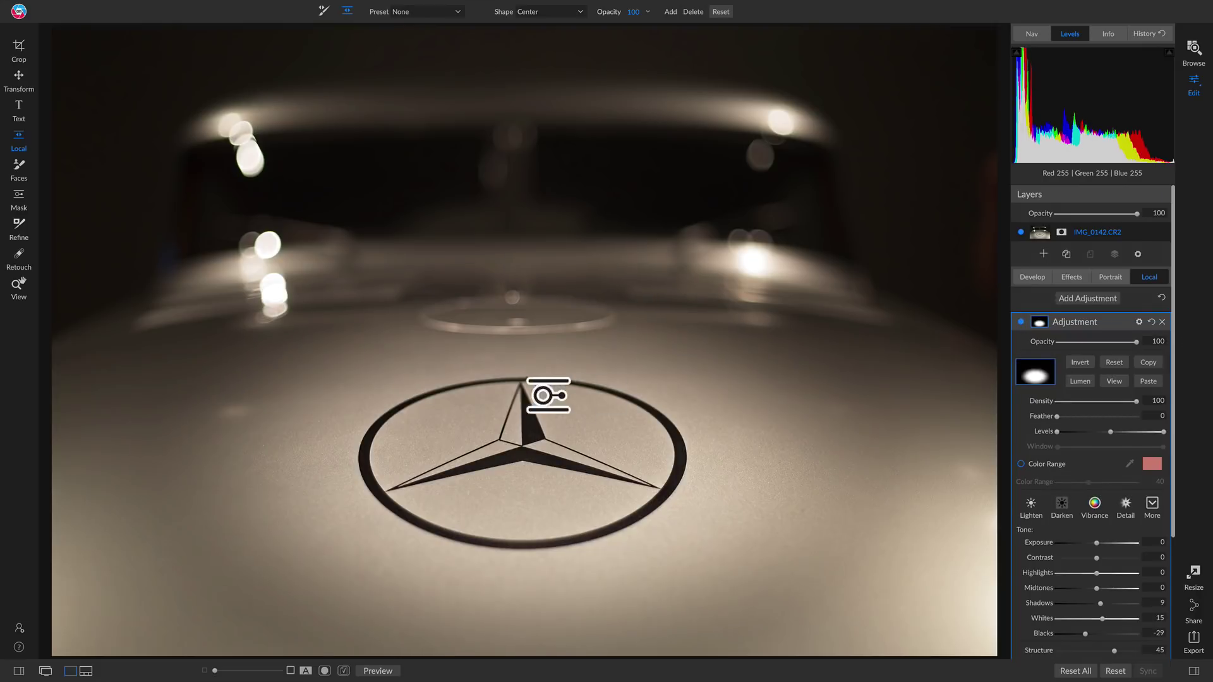
pyautogui.moveTo(517, 430)
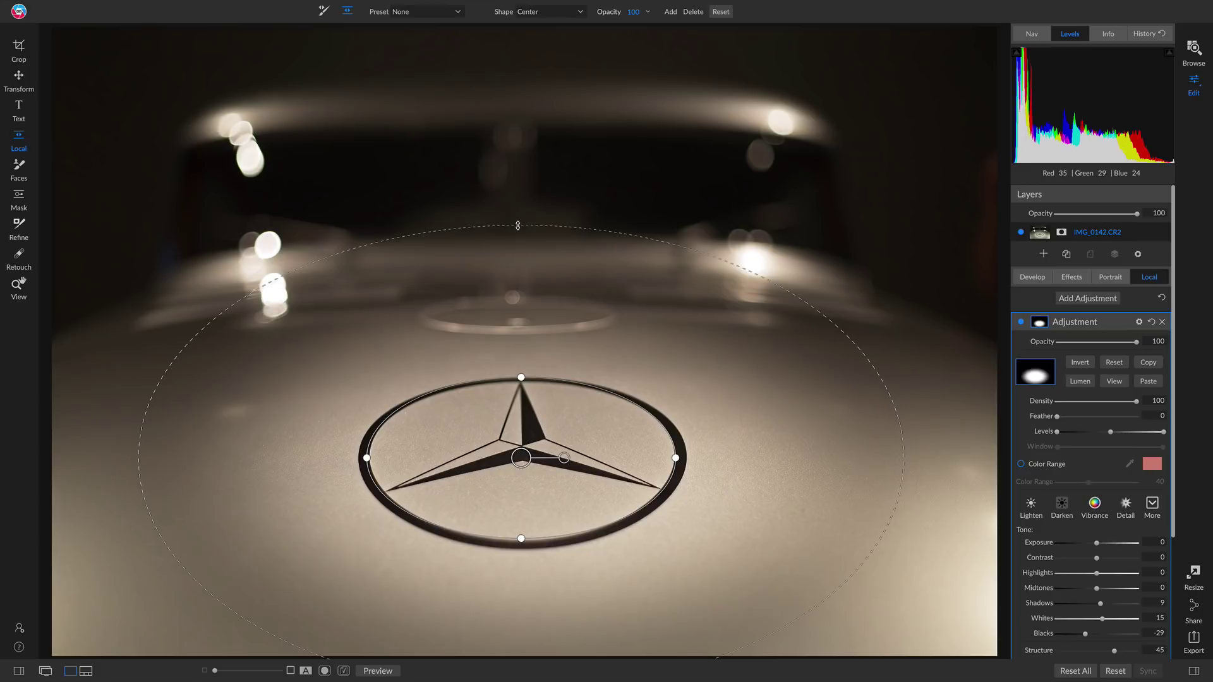
pyautogui.moveTo(515, 240); pyautogui.dragTo(514, 249)
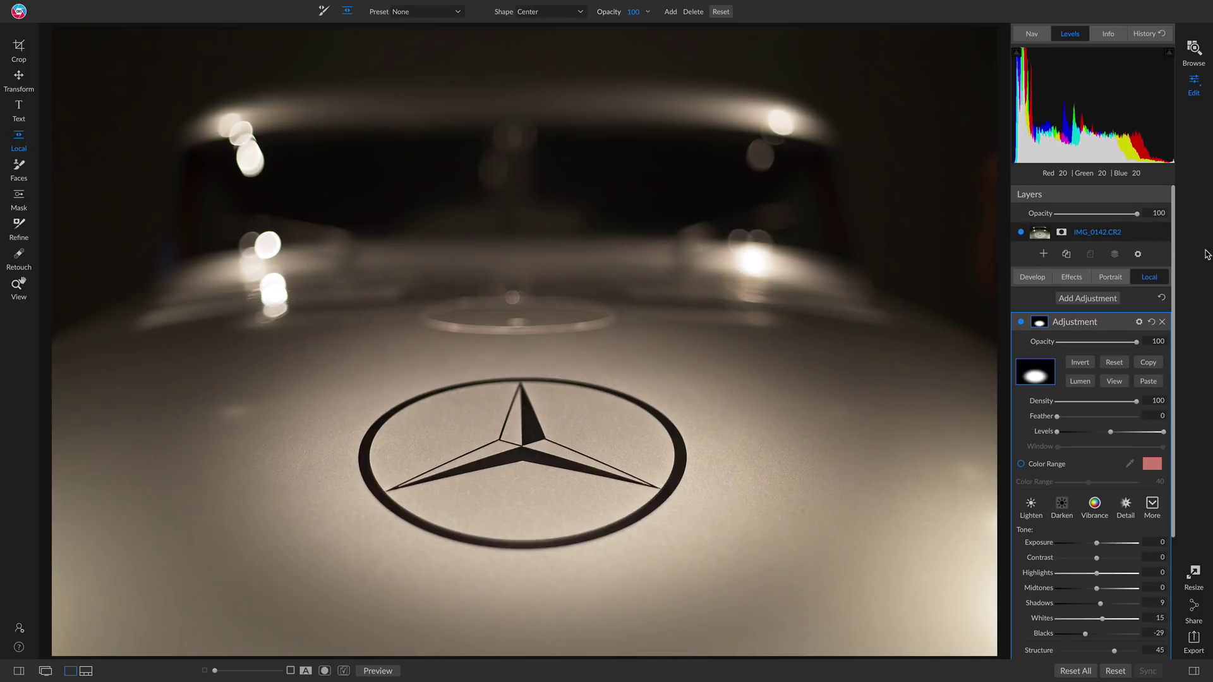
pyautogui.press('\\')
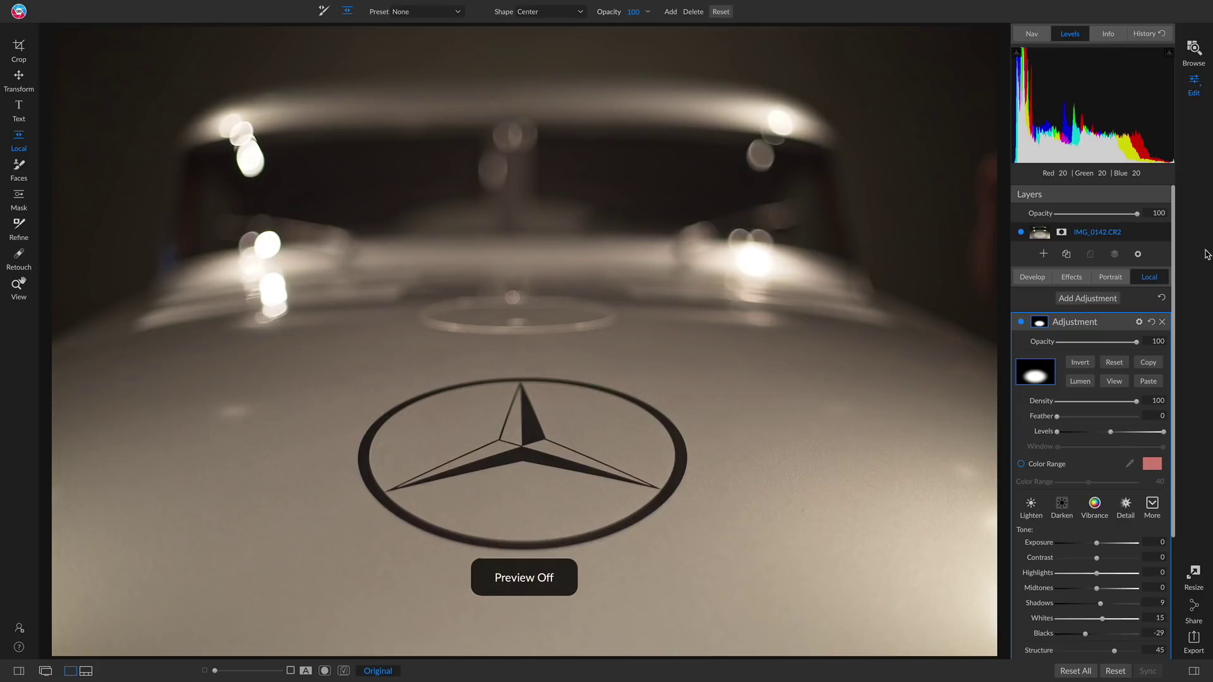
pyautogui.press('\\')
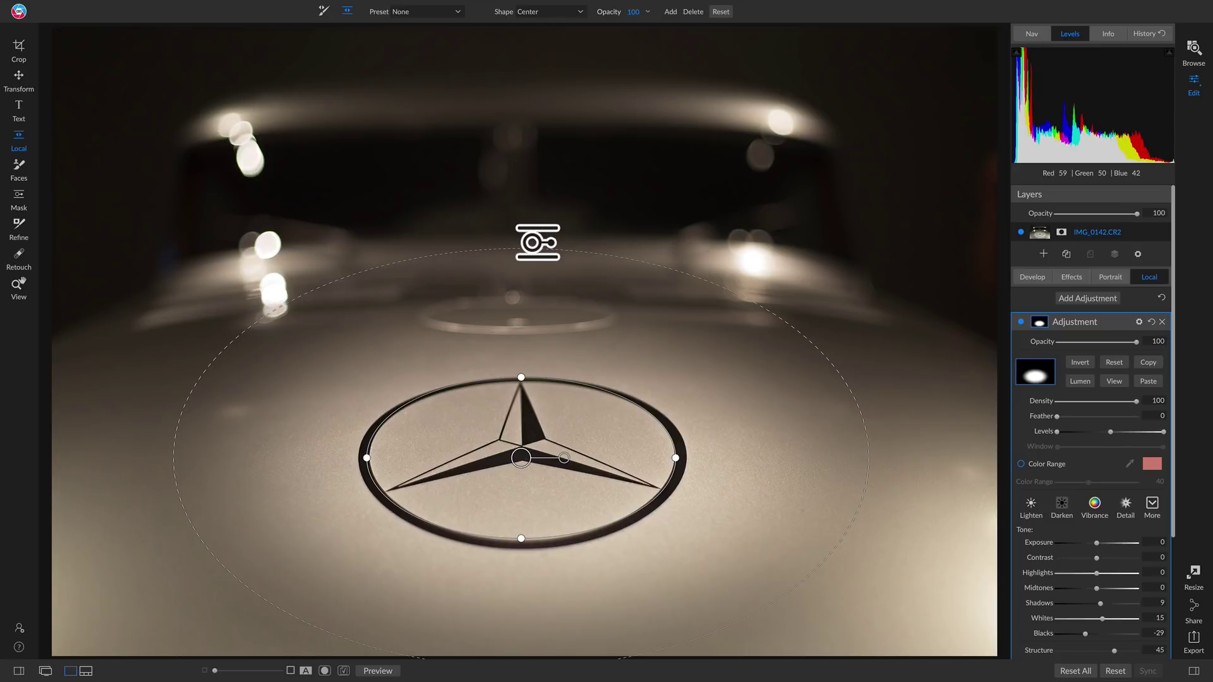
# - Review the emblem adjustment's settings and compare the car photo with and without it
pyautogui.moveTo(1111, 326)
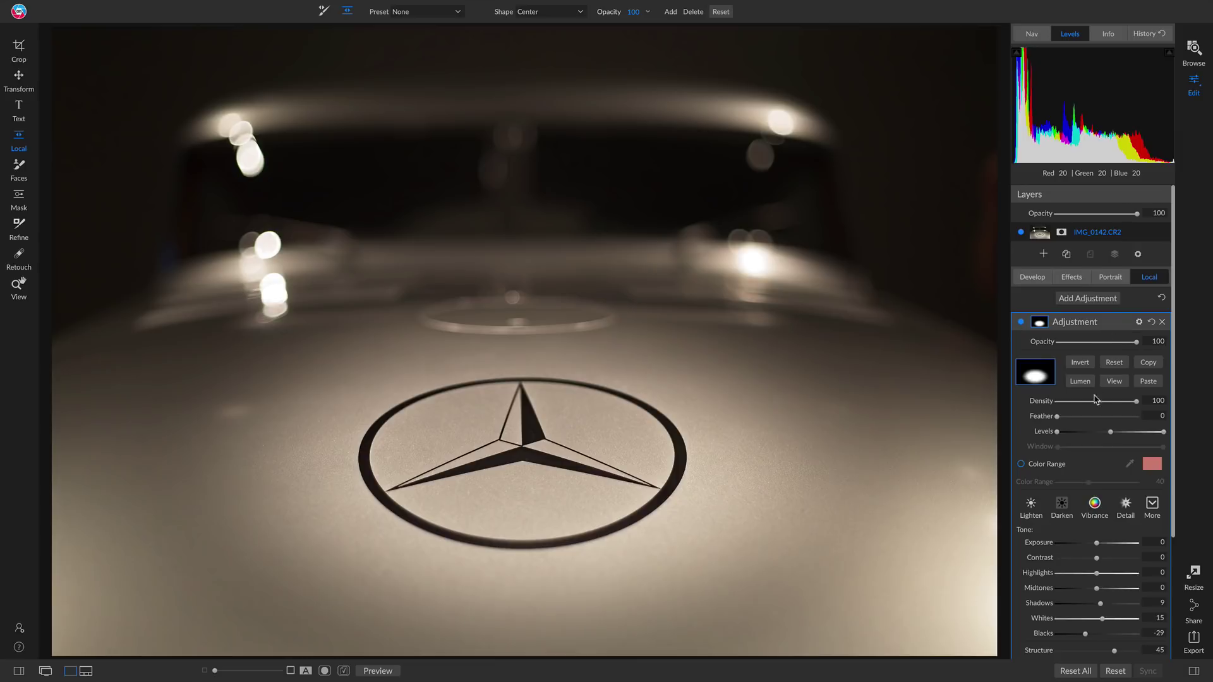
pyautogui.scroll(-3, 1061, 536)
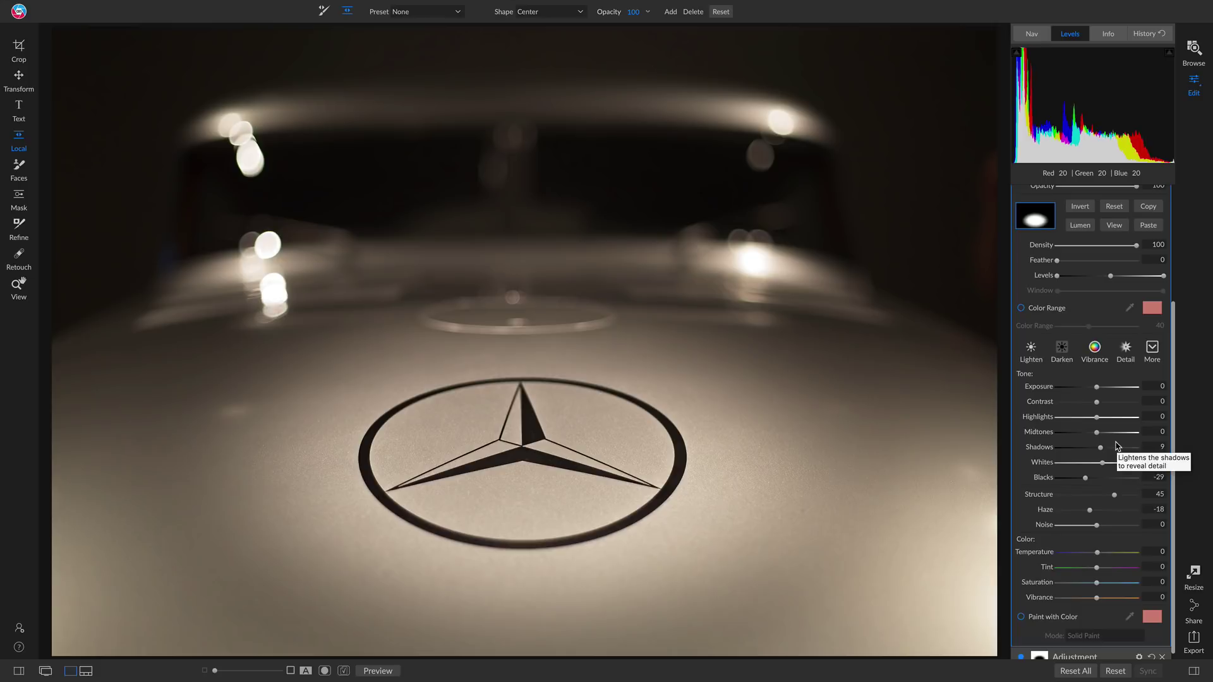
pyautogui.scroll(5, 1074, 353)
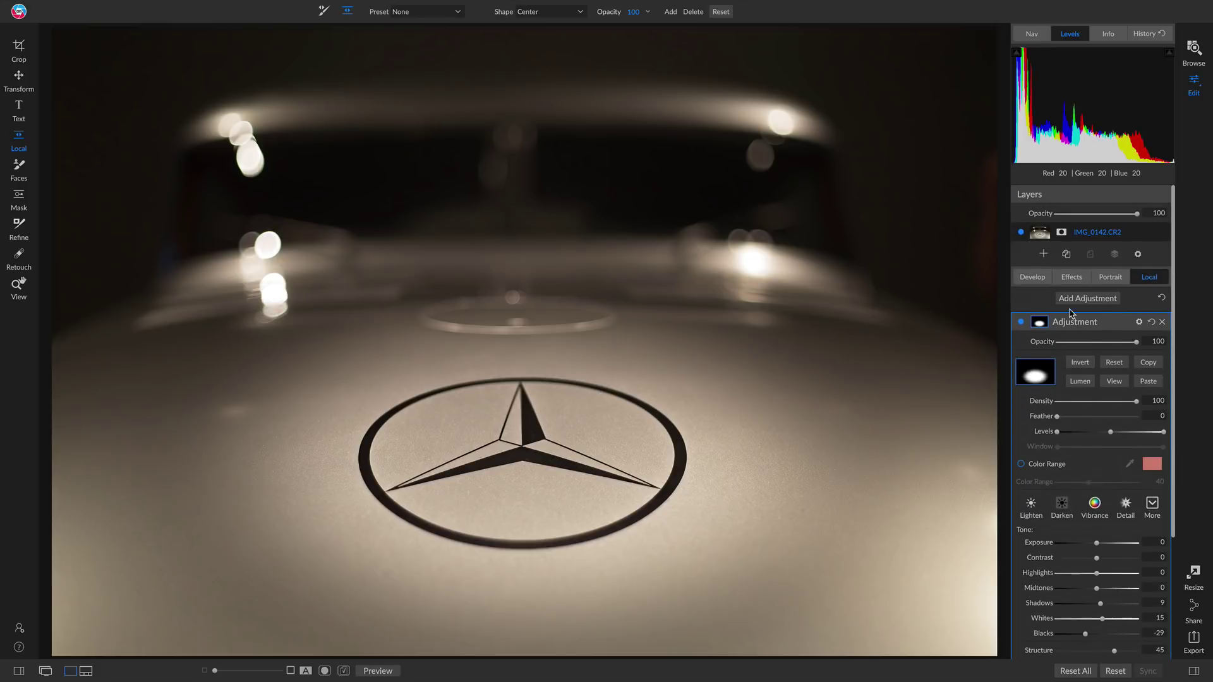
pyautogui.click(1021, 323)
pyautogui.click(1021, 323)
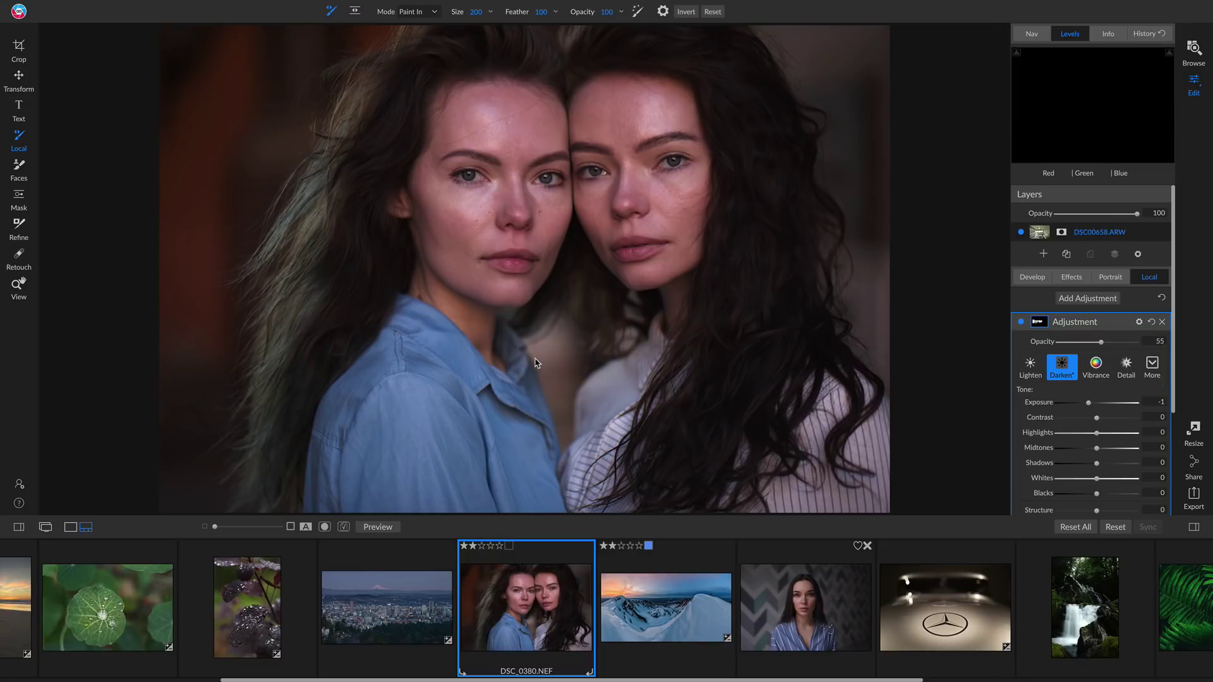
# - Turn on Paint with Color for the two-women portrait's local adjustment and sample the skin tone from the left woman's cheek
pyautogui.press('e')
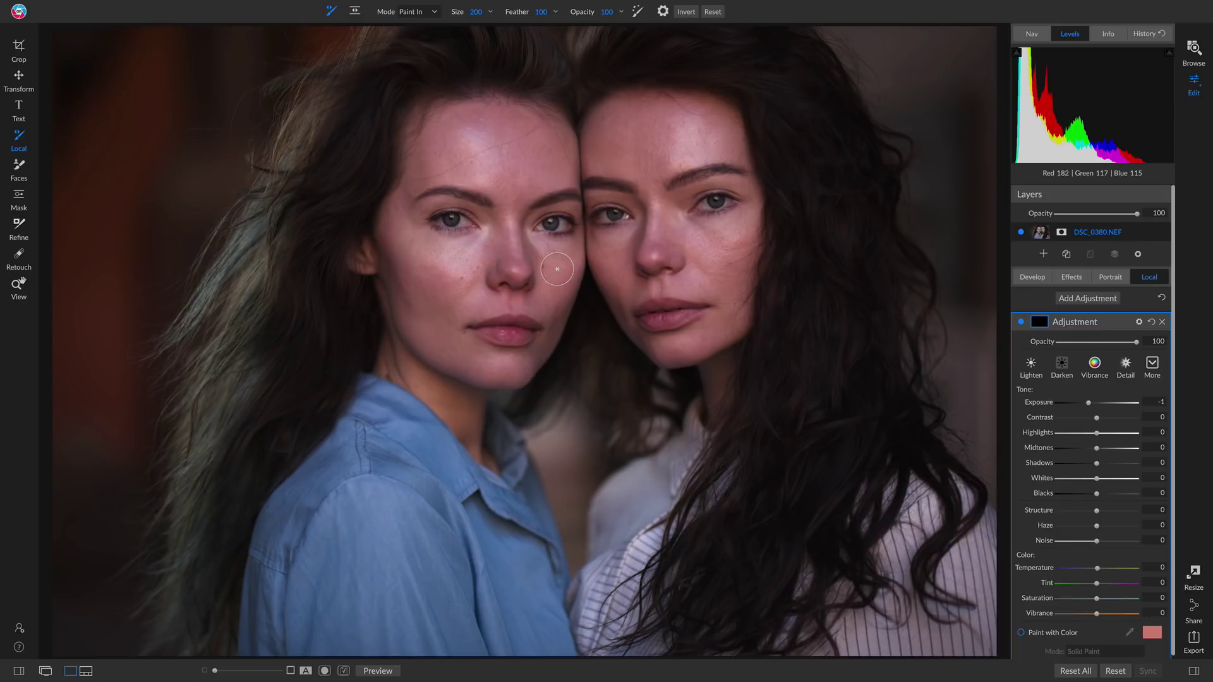
pyautogui.press('space')
pyautogui.press('z')
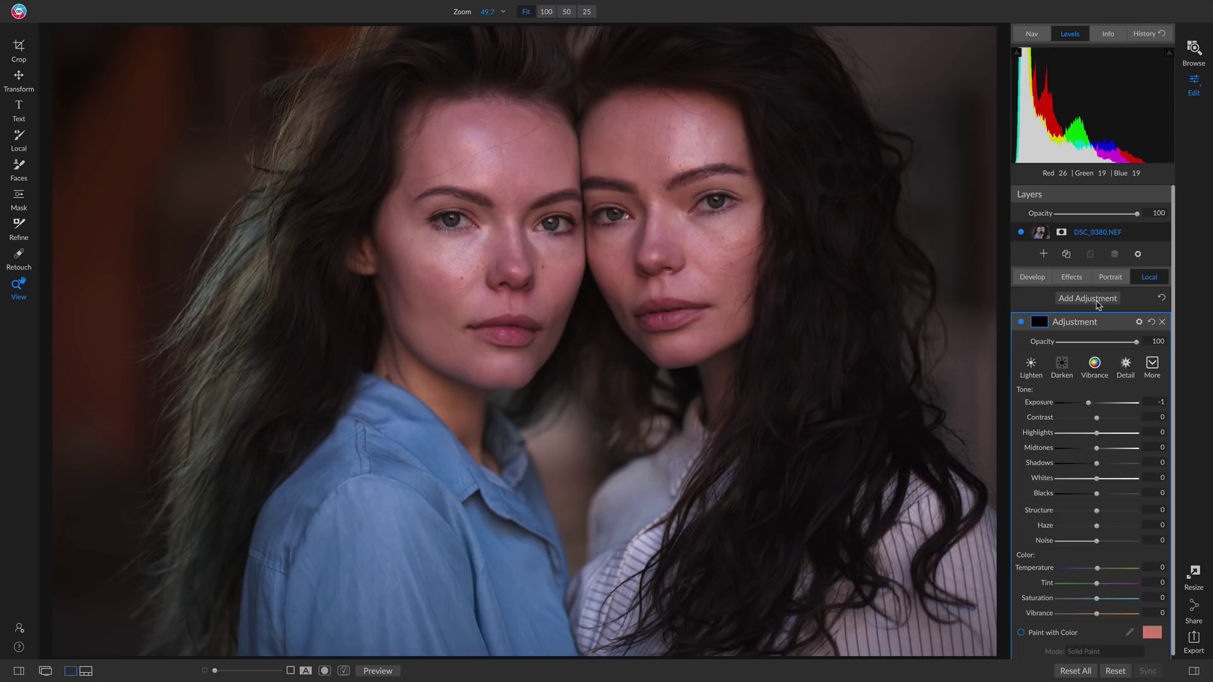
pyautogui.click(1021, 629)
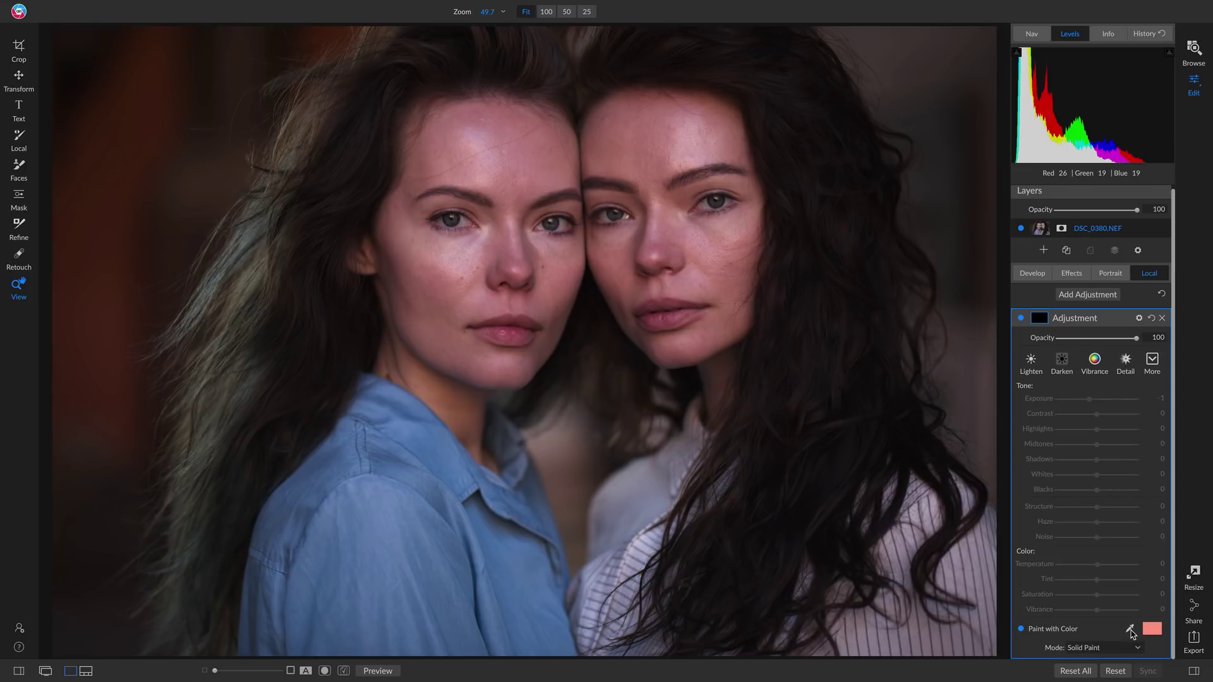
pyautogui.click(1130, 630)
pyautogui.click(436, 264)
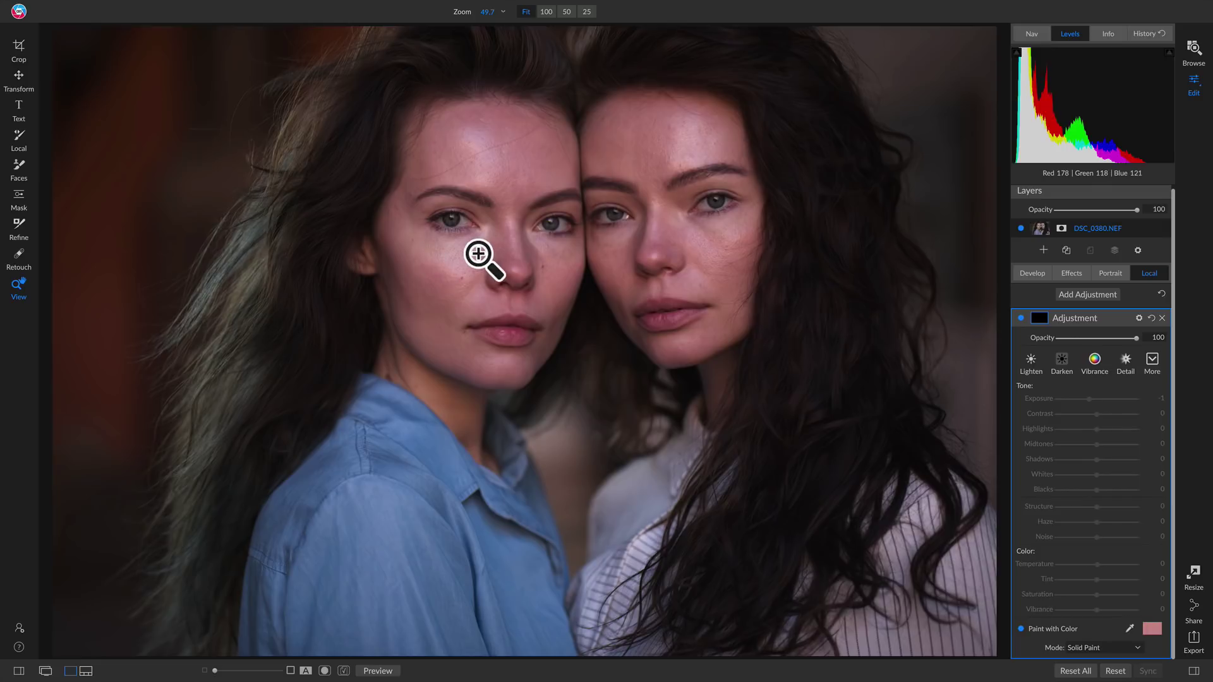
# - Brush the sampled skin color over the shiny areas of the left woman's face, using brush opacity 34 and a size of about 300
pyautogui.press('k')
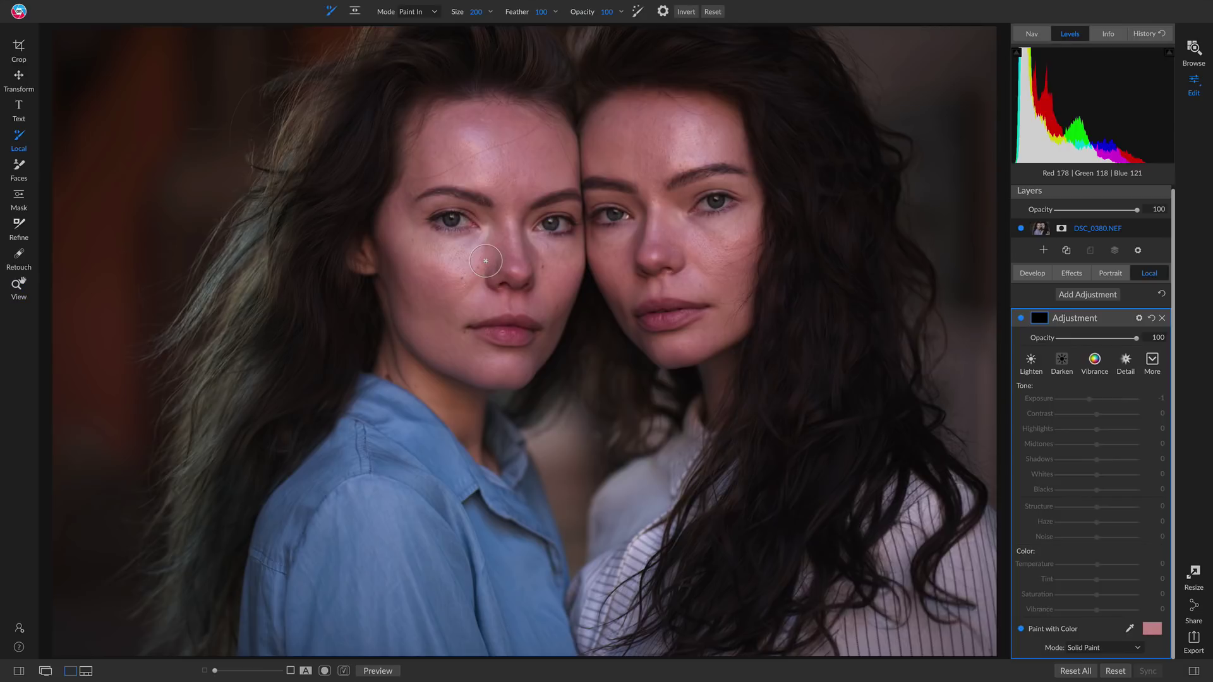
pyautogui.press(']')
pyautogui.press(']')
pyautogui.press(']')
pyautogui.press(']')
pyautogui.press(']')
pyautogui.press(']')
pyautogui.press(']')
pyautogui.press(']')
pyautogui.press(']')
pyautogui.press(']')
pyautogui.press('[')
pyautogui.press('[')
pyautogui.moveTo(579, 4)
pyautogui.moveTo(587, 8); pyautogui.dragTo(560, 8)
pyautogui.press('[')
pyautogui.press('[')
pyautogui.press('[')
pyautogui.press('[')
pyautogui.press('[')
pyautogui.moveTo(468, 256)
pyautogui.mouseDown()
pyautogui.moveTo(437, 265)
pyautogui.moveTo(415, 240)
pyautogui.moveTo(426, 262)
pyautogui.moveTo(457, 267)
pyautogui.moveTo(505, 240)
pyautogui.moveTo(553, 264)
pyautogui.moveTo(550, 287)
pyautogui.moveTo(481, 295)
pyautogui.moveTo(433, 330)
pyautogui.moveTo(453, 341)
pyautogui.moveTo(421, 281)
pyautogui.moveTo(405, 190)
pyautogui.moveTo(474, 131)
pyautogui.moveTo(556, 147)
pyautogui.moveTo(481, 169)
pyautogui.moveTo(507, 207)
pyautogui.moveTo(547, 169)
pyautogui.mouseUp()
pyautogui.press('[')
pyautogui.moveTo(550, 240)
pyautogui.mouseDown()
pyautogui.moveTo(488, 239)
pyautogui.moveTo(460, 220)
pyautogui.mouseUp()
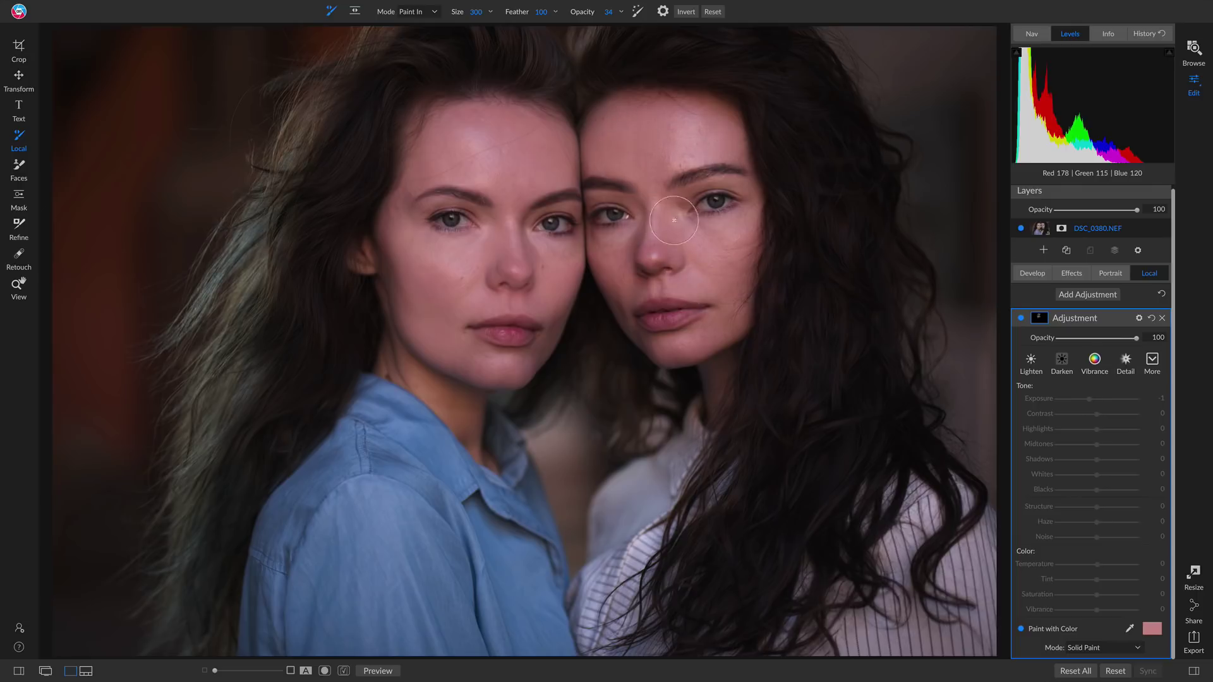
# - Paint the skin color over the right woman's face, and over the left woman's lower cheek and jaw with a size 175 brush
pyautogui.moveTo(671, 341)
pyautogui.mouseDown()
pyautogui.moveTo(729, 289)
pyautogui.moveTo(625, 286)
pyautogui.moveTo(664, 349)
pyautogui.mouseUp()
pyautogui.press('[')
pyautogui.press('[')
pyautogui.press('[')
pyautogui.press('[')
pyautogui.press('[')
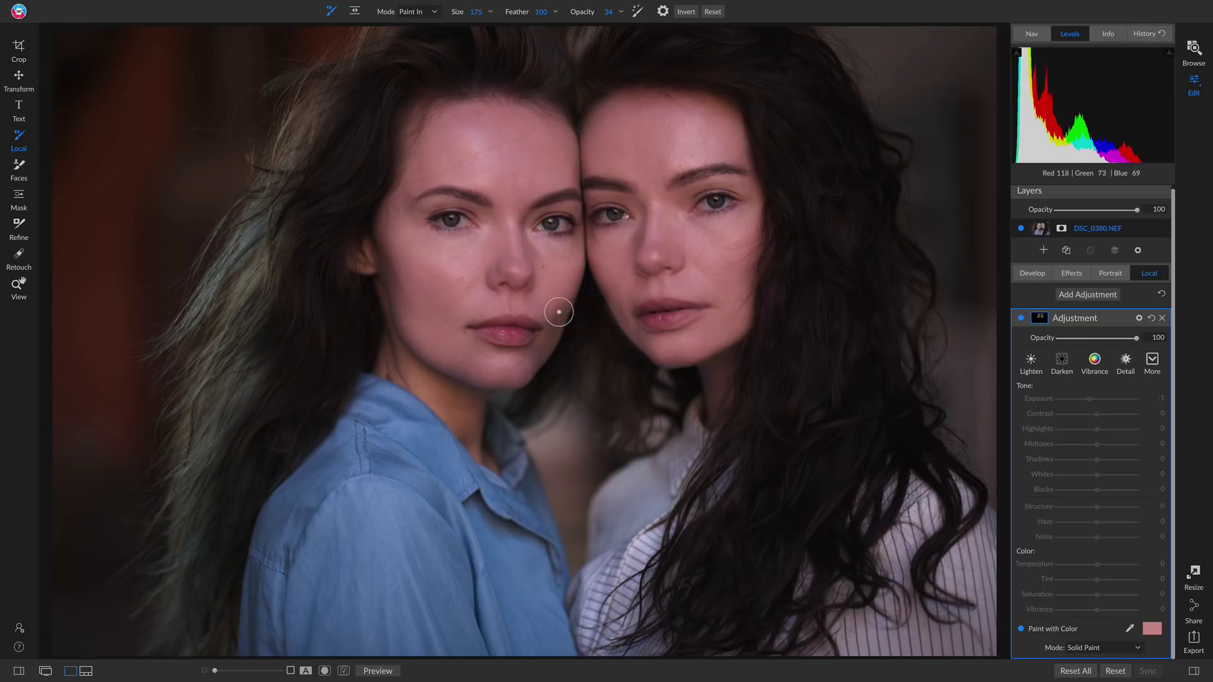
pyautogui.moveTo(559, 313); pyautogui.dragTo(540, 360)
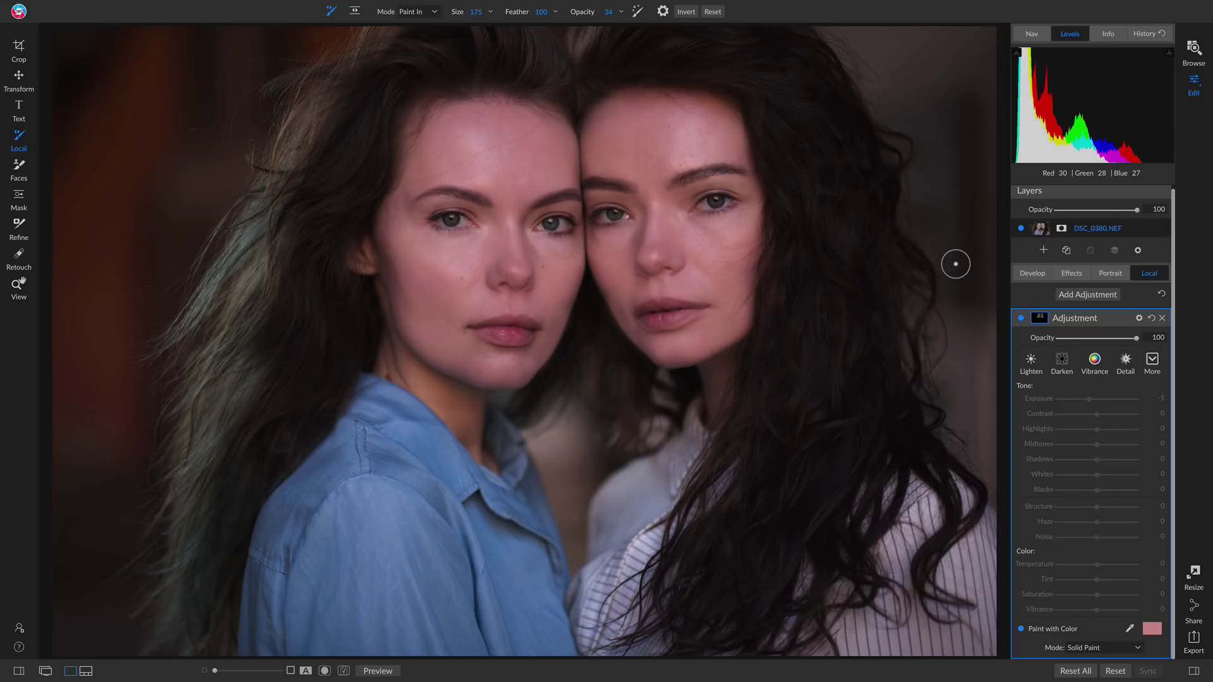
# - Set the skin color adjustment's opacity to 78, comparing the portrait with and without the adjustment
pyautogui.click(1020, 319)
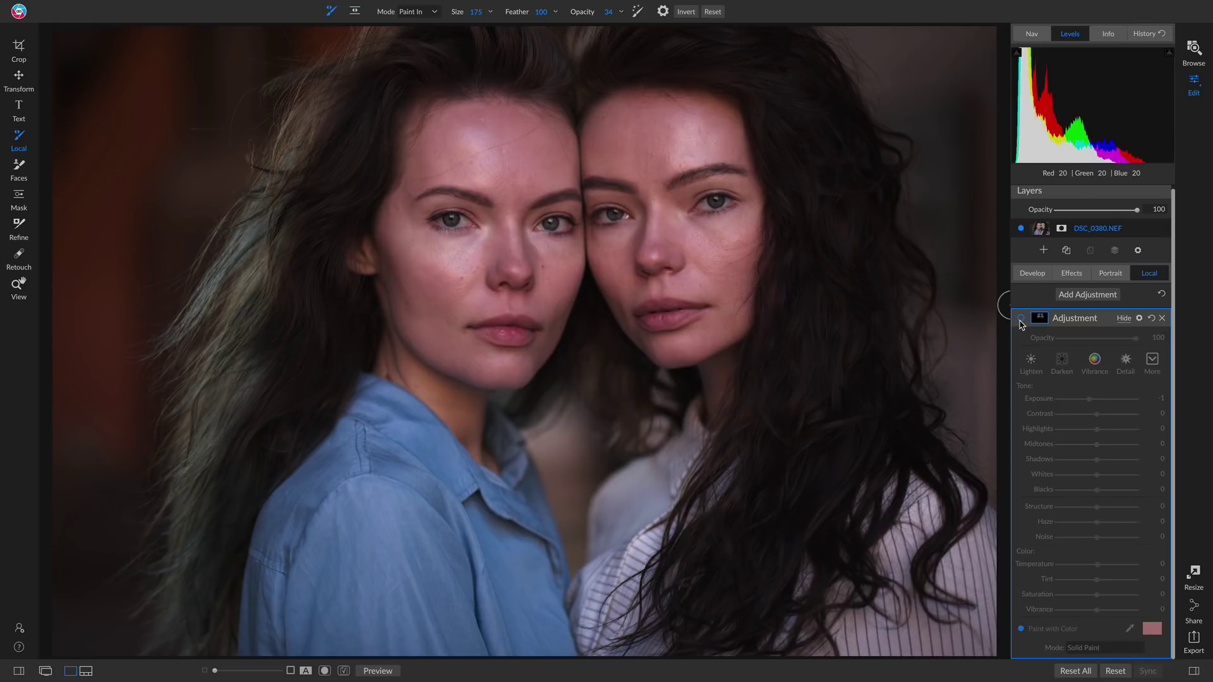
pyautogui.click(1021, 319)
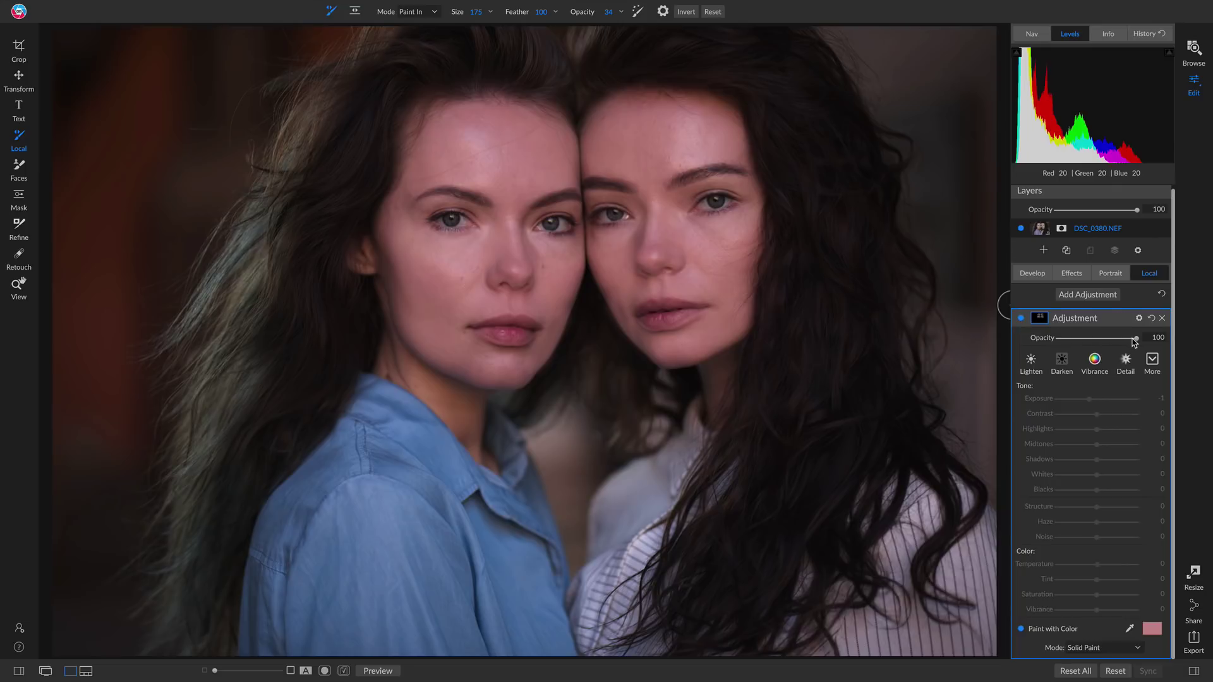
pyautogui.moveTo(1137, 343); pyautogui.dragTo(1087, 344)
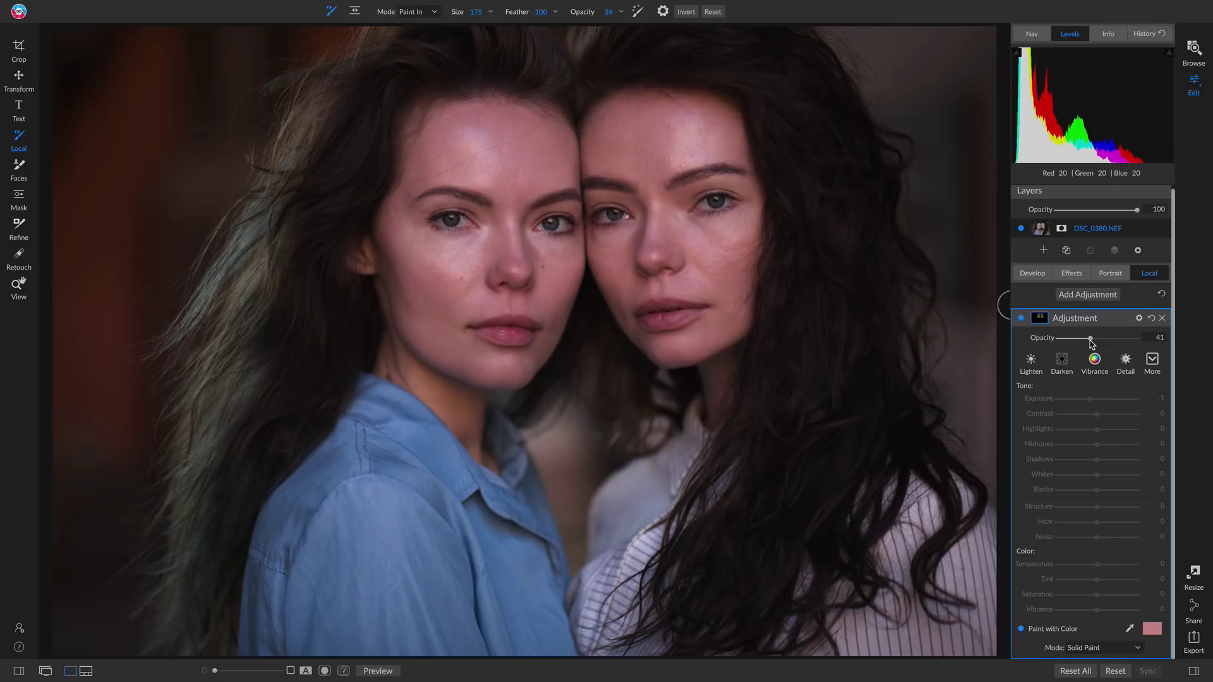
pyautogui.click(1021, 319)
pyautogui.click(1022, 319)
pyautogui.moveTo(1094, 344); pyautogui.dragTo(1125, 345)
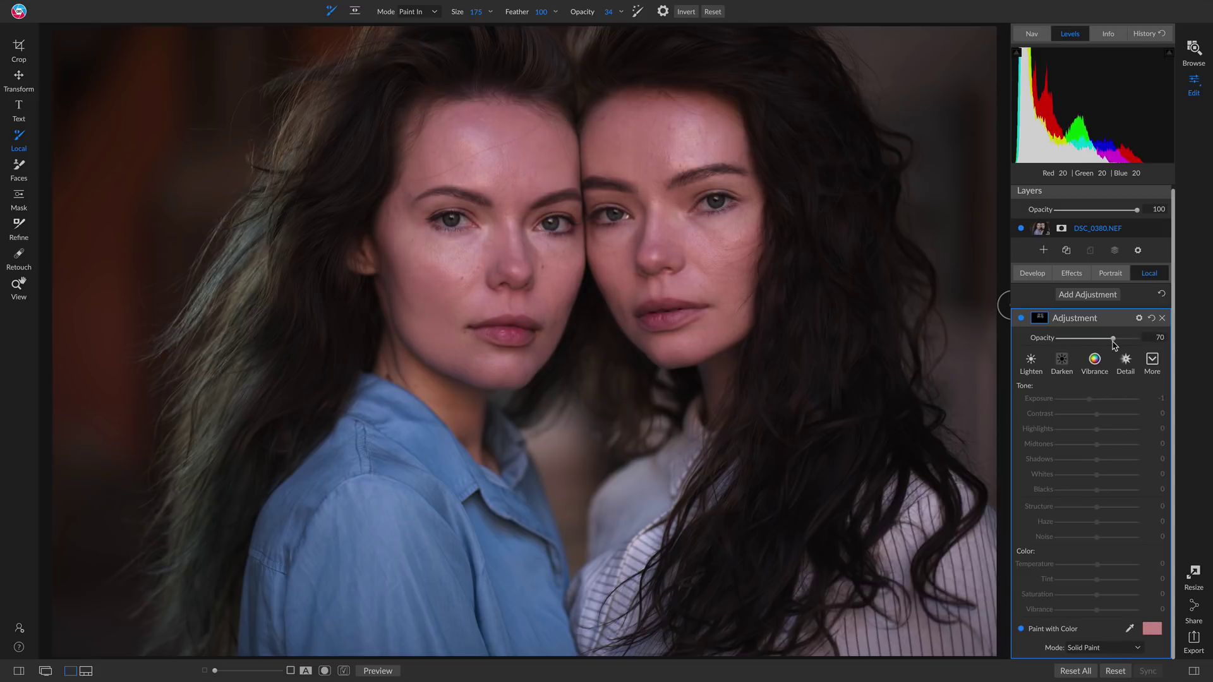
pyautogui.click(1023, 320)
pyautogui.click(1021, 319)
pyautogui.click(1021, 319)
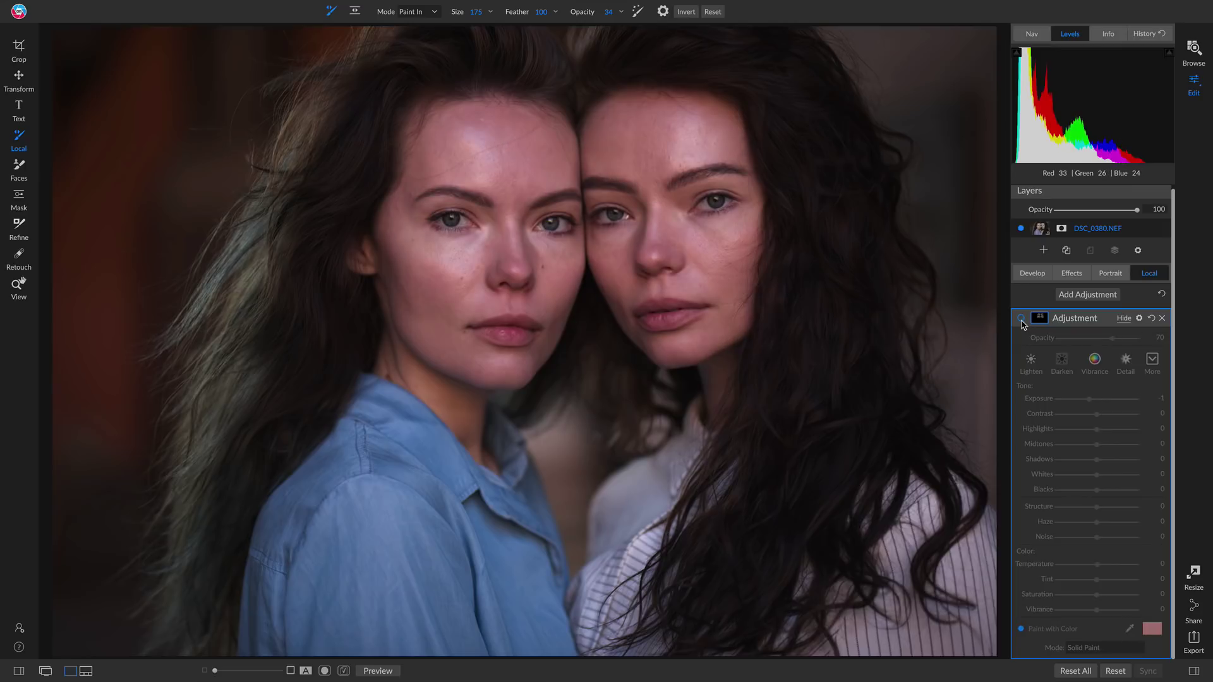
pyautogui.click(1020, 318)
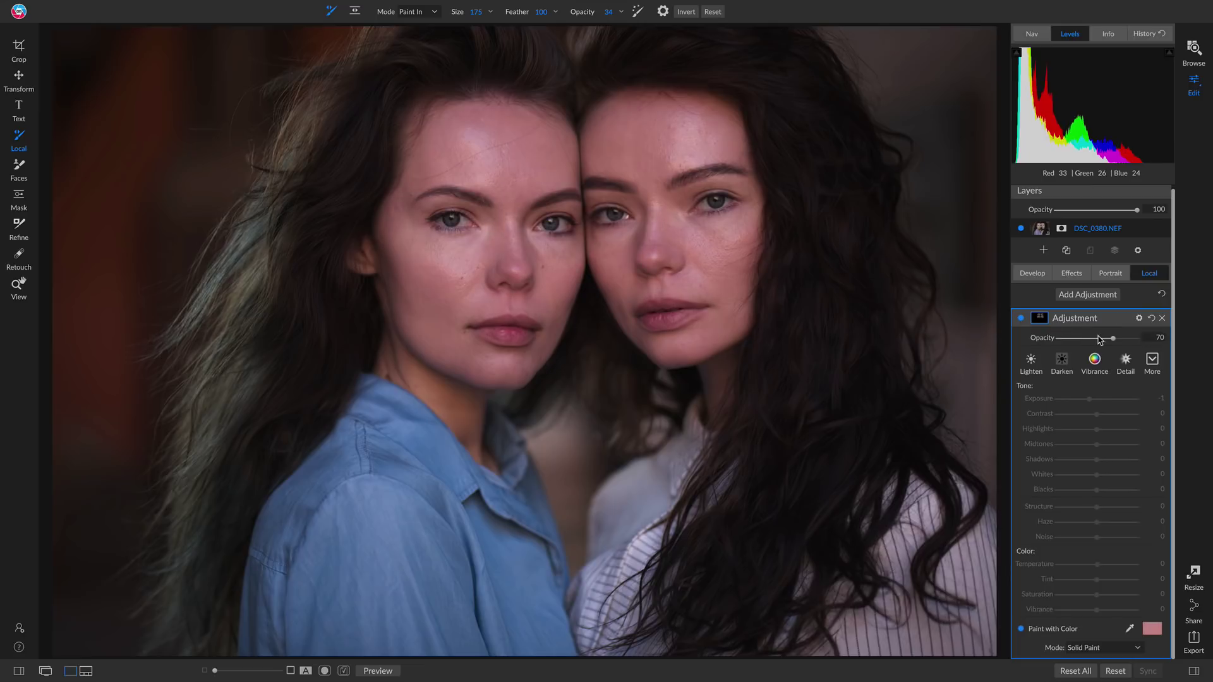
pyautogui.moveTo(1119, 343); pyautogui.dragTo(1121, 342)
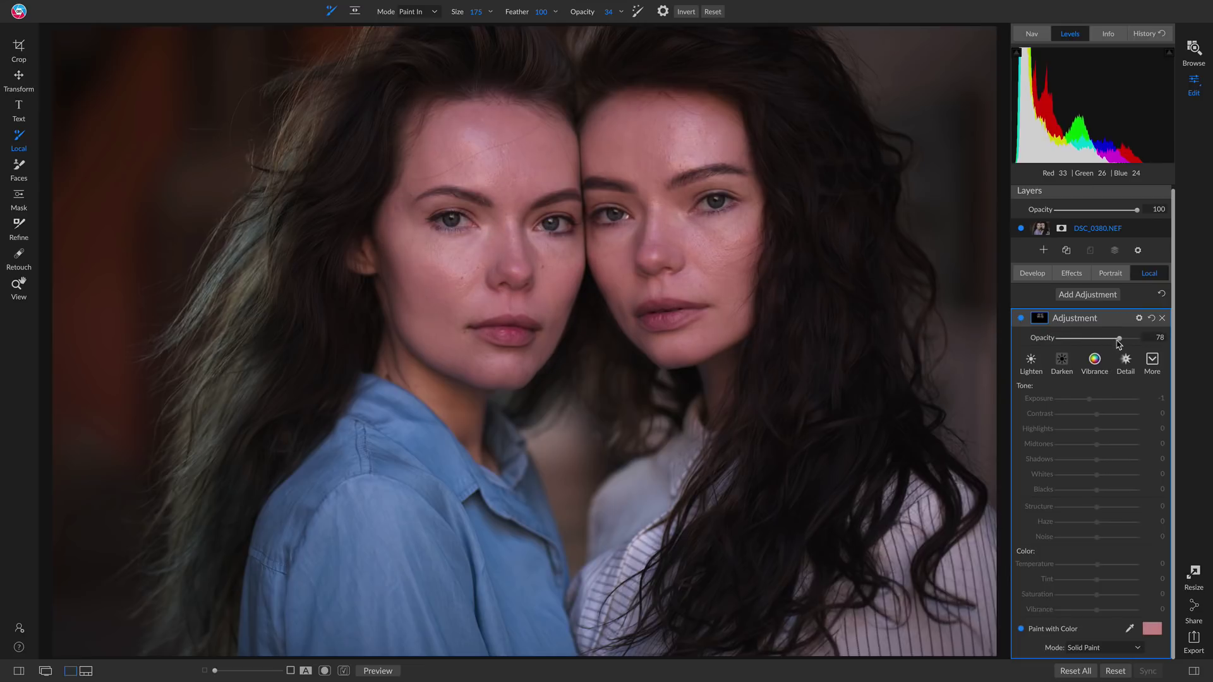
pyautogui.click(1022, 319)
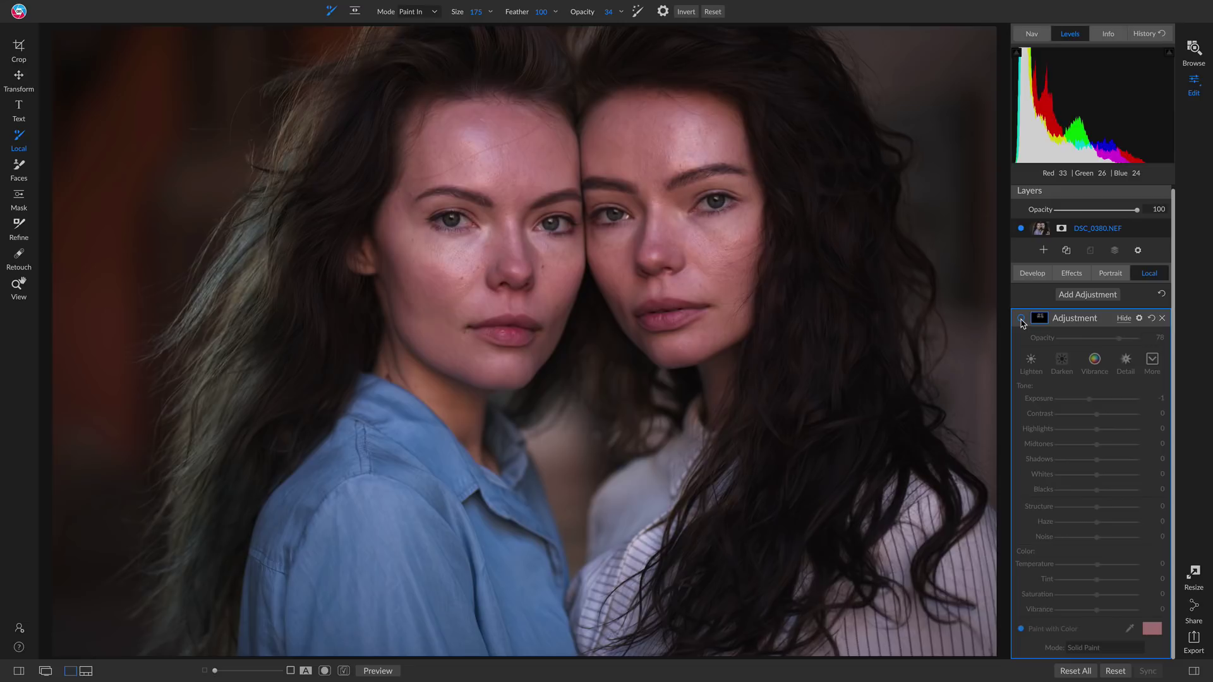
pyautogui.click(1021, 319)
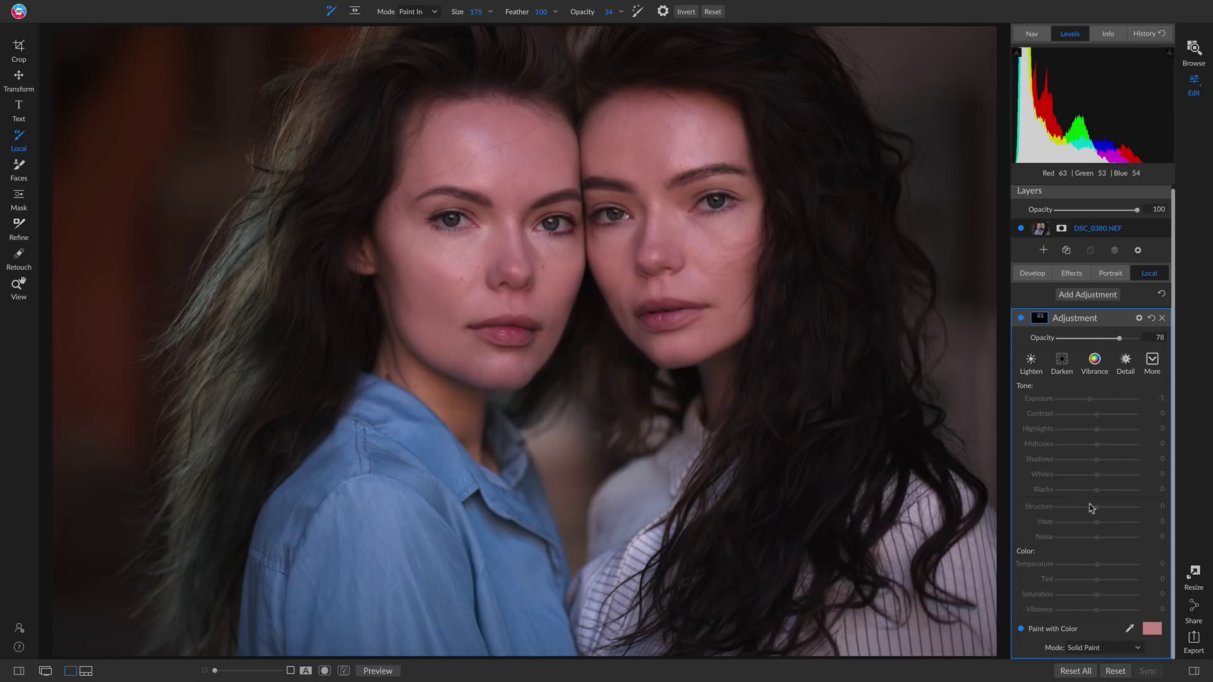
# - Try a pale yellow paint color on the color wheel, and replace it with a skin tone sampled beside the left woman's cheek
pyautogui.click(1156, 633)
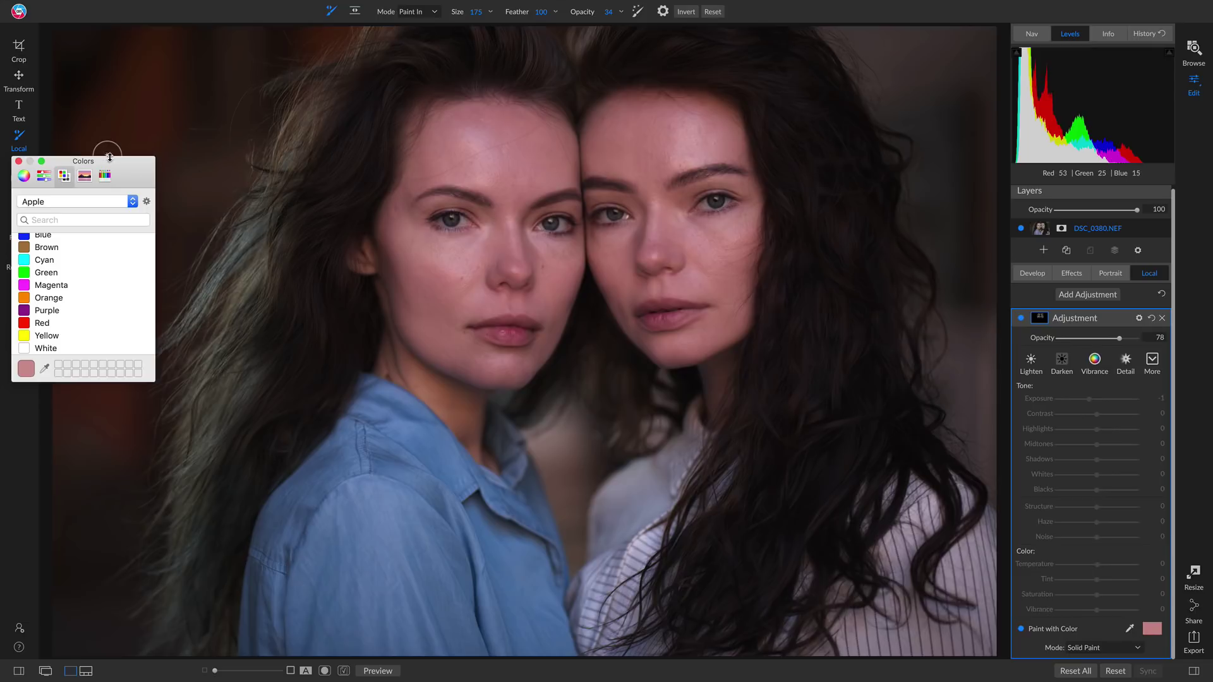
pyautogui.moveTo(125, 164); pyautogui.dragTo(565, 176)
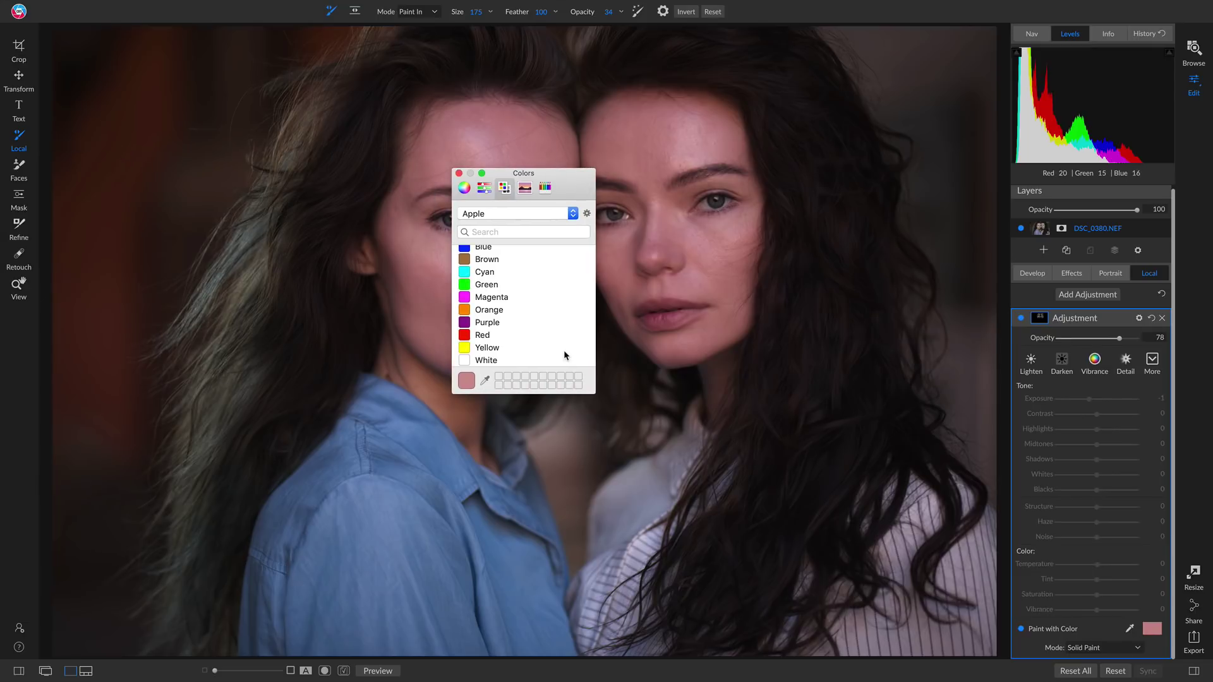
pyautogui.click(464, 188)
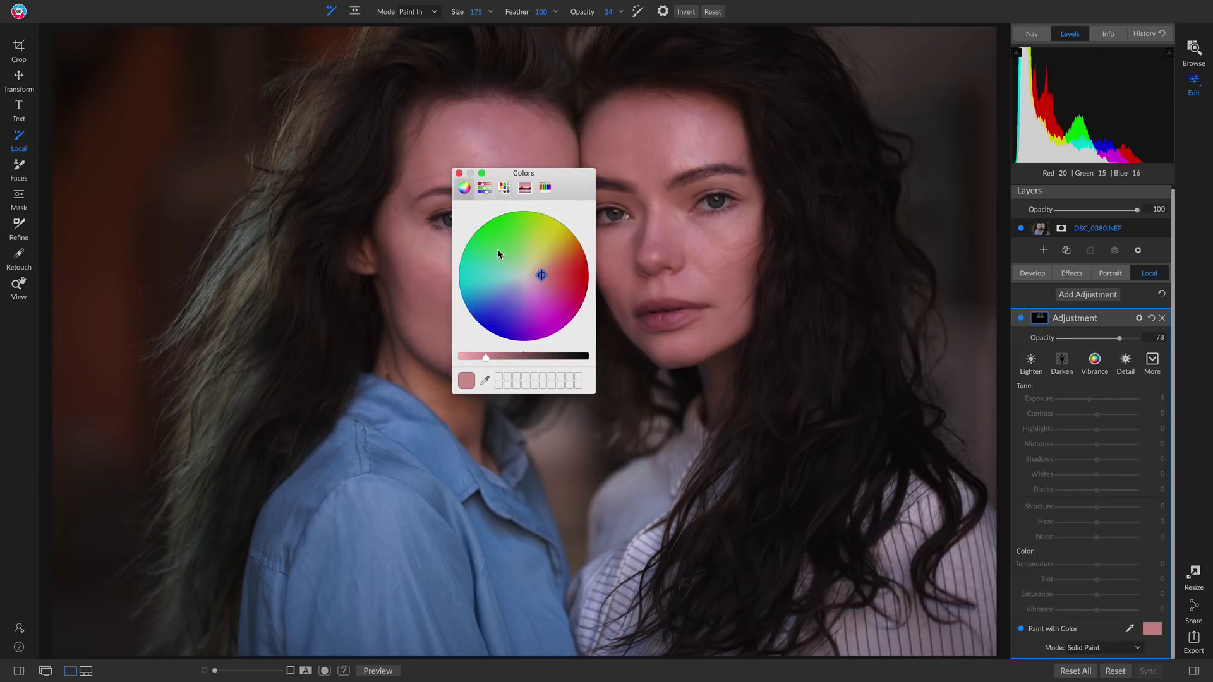
pyautogui.moveTo(497, 253)
pyautogui.mouseDown()
pyautogui.moveTo(536, 278)
pyautogui.moveTo(532, 265)
pyautogui.mouseUp()
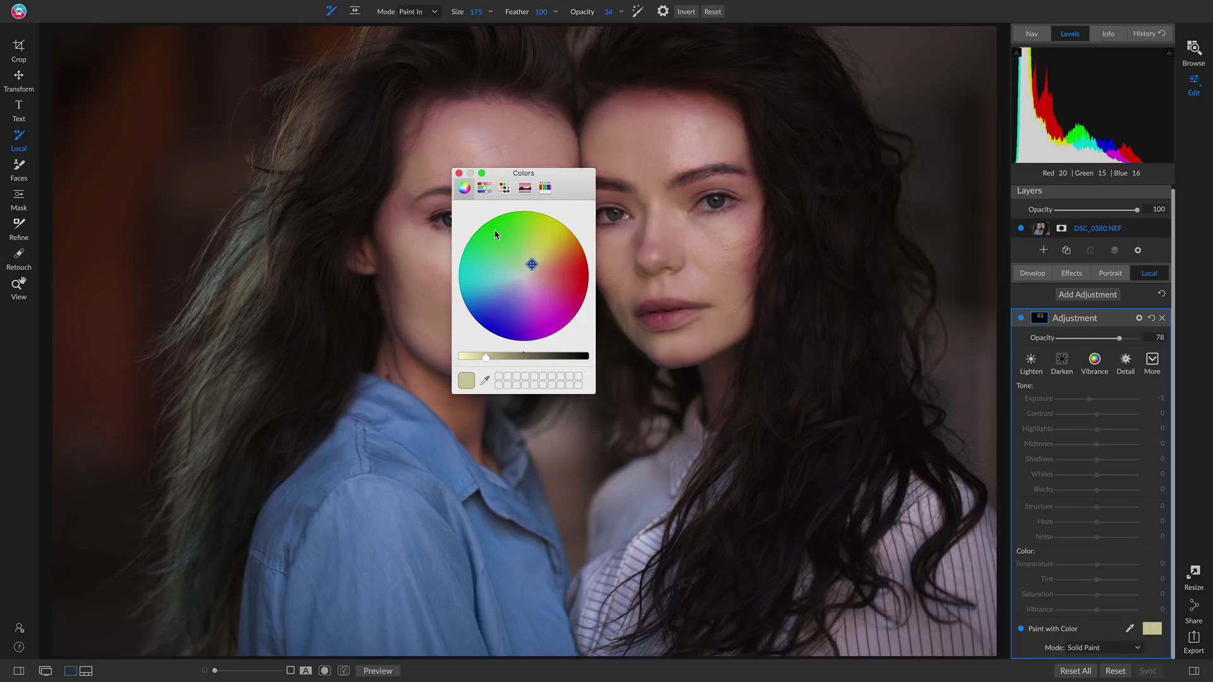
pyautogui.click(485, 380)
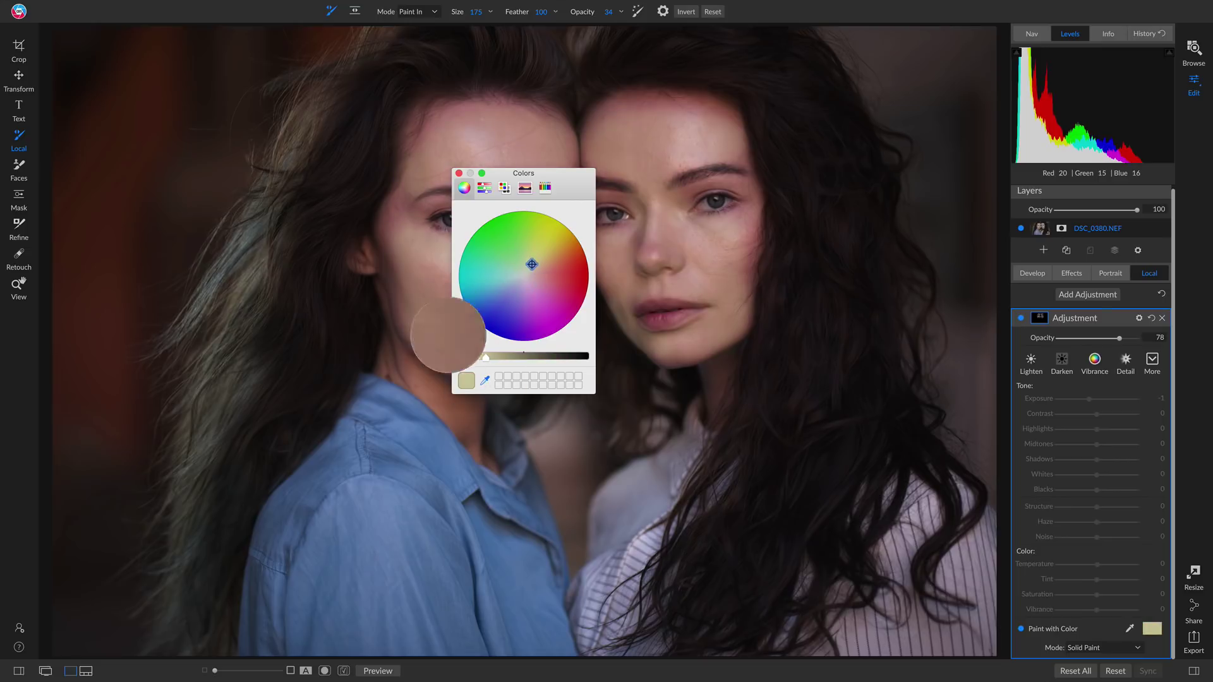
pyautogui.click(439, 278)
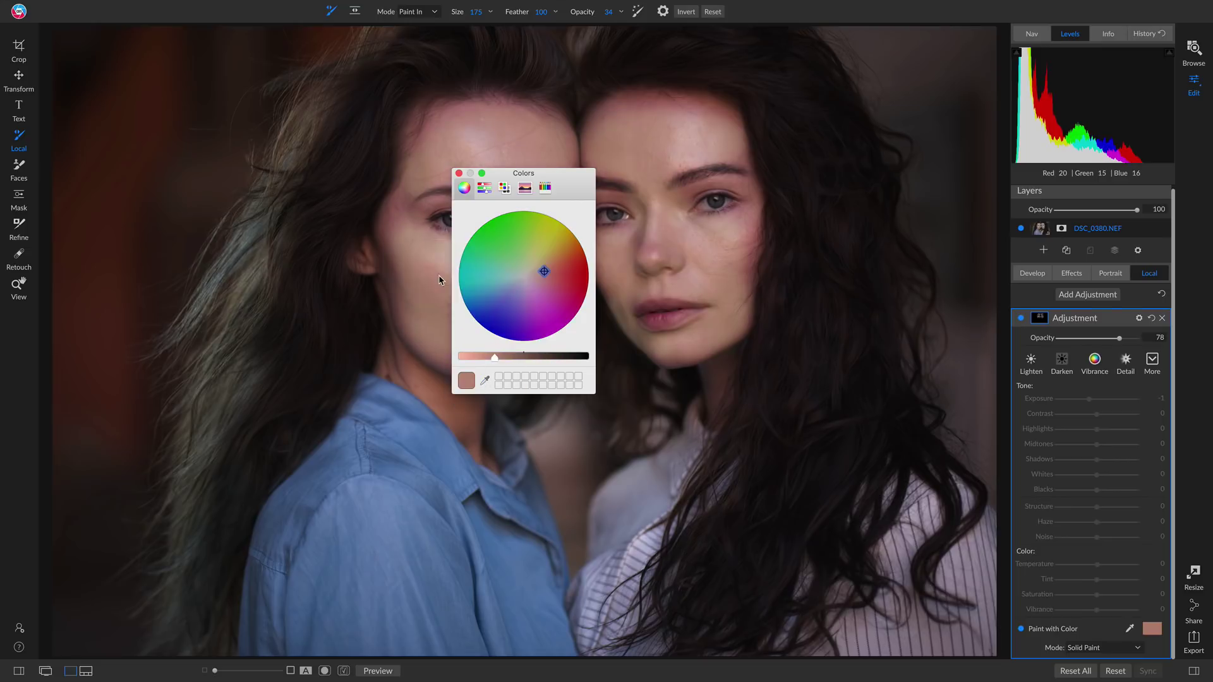
# - Look through the color picker's sliders, palettes, image palettes and pencils, and close it
pyautogui.click(485, 188)
pyautogui.click(503, 189)
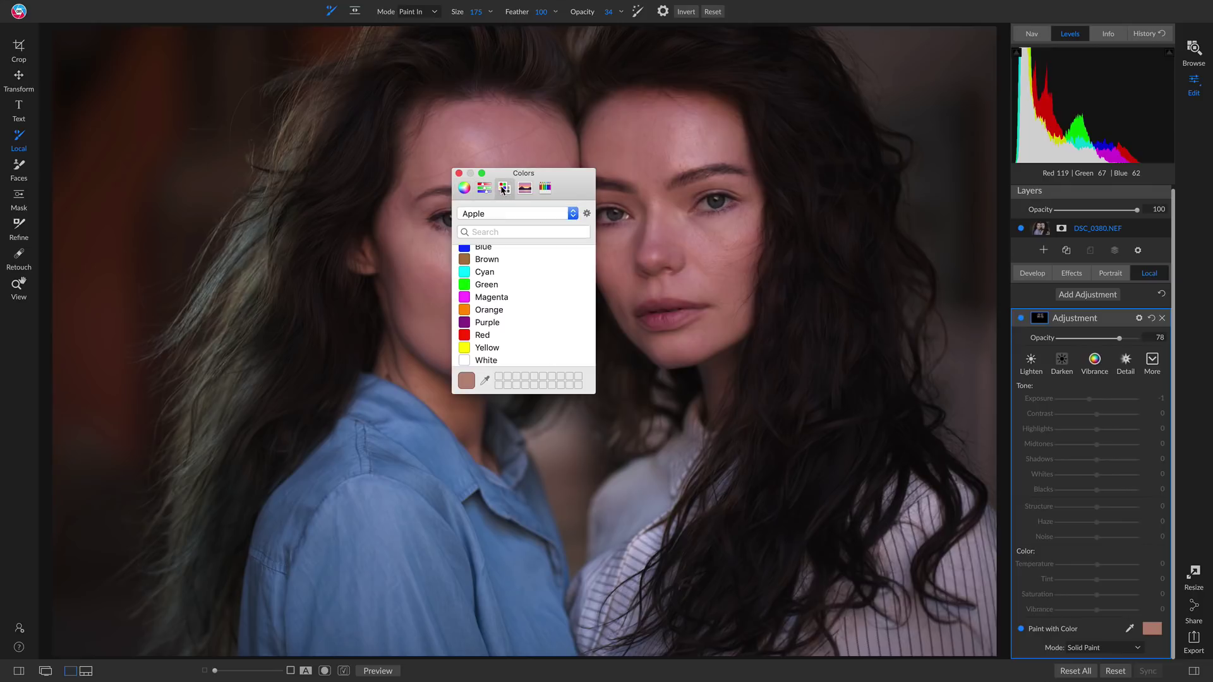
pyautogui.scroll(2, 516, 265)
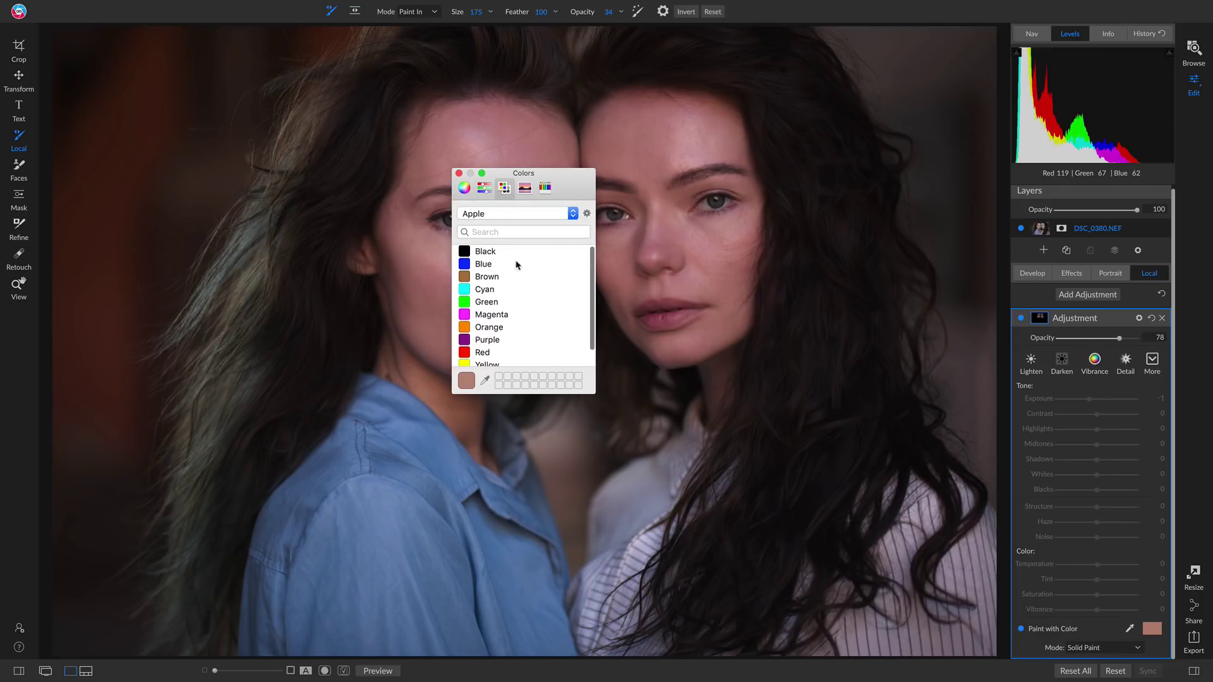
pyautogui.click(524, 188)
pyautogui.click(545, 189)
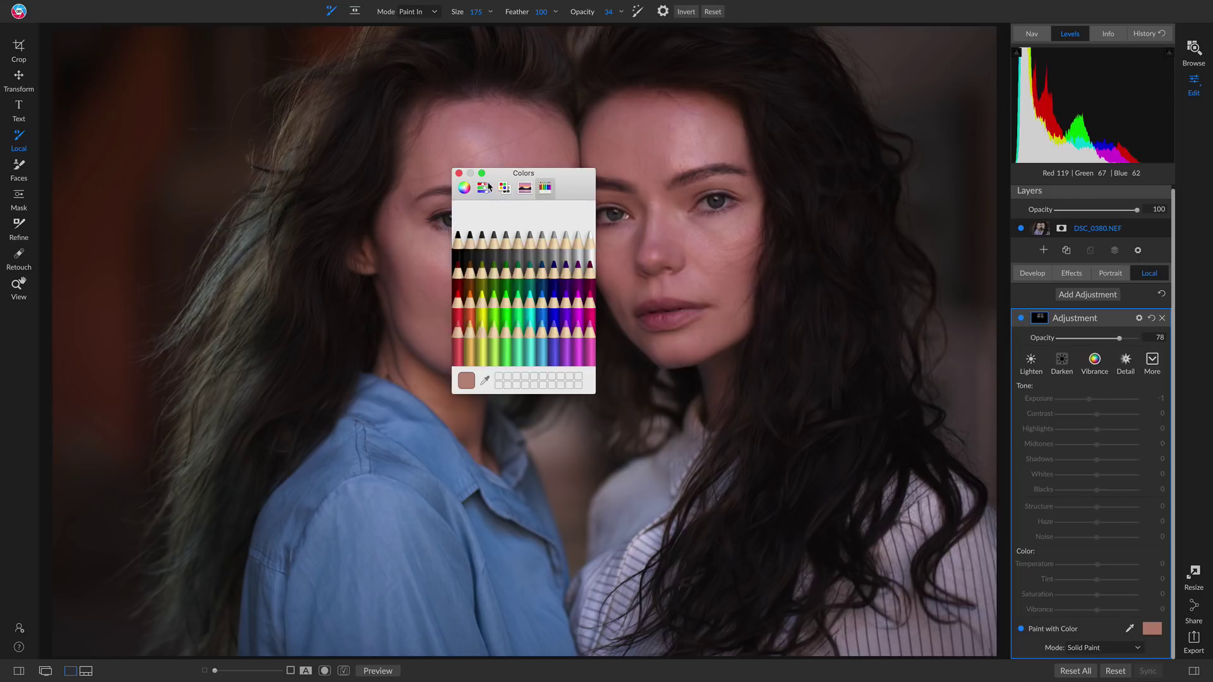
pyautogui.click(459, 174)
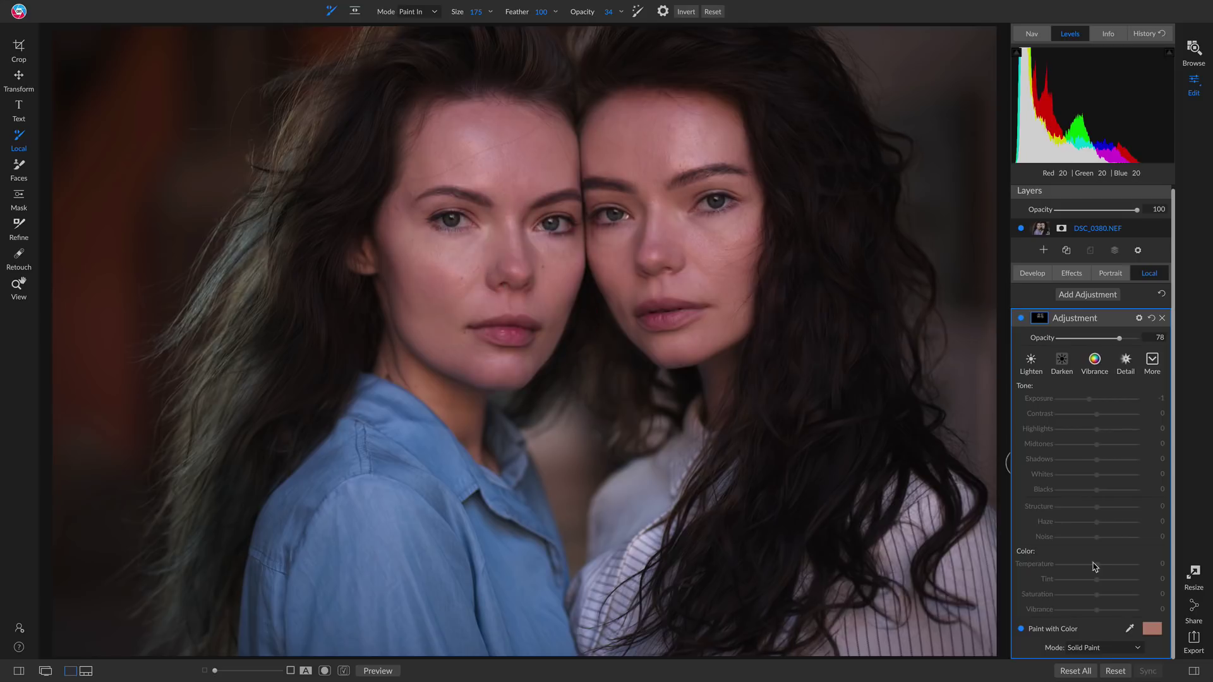
pyautogui.click(1133, 624)
pyautogui.click(1151, 628)
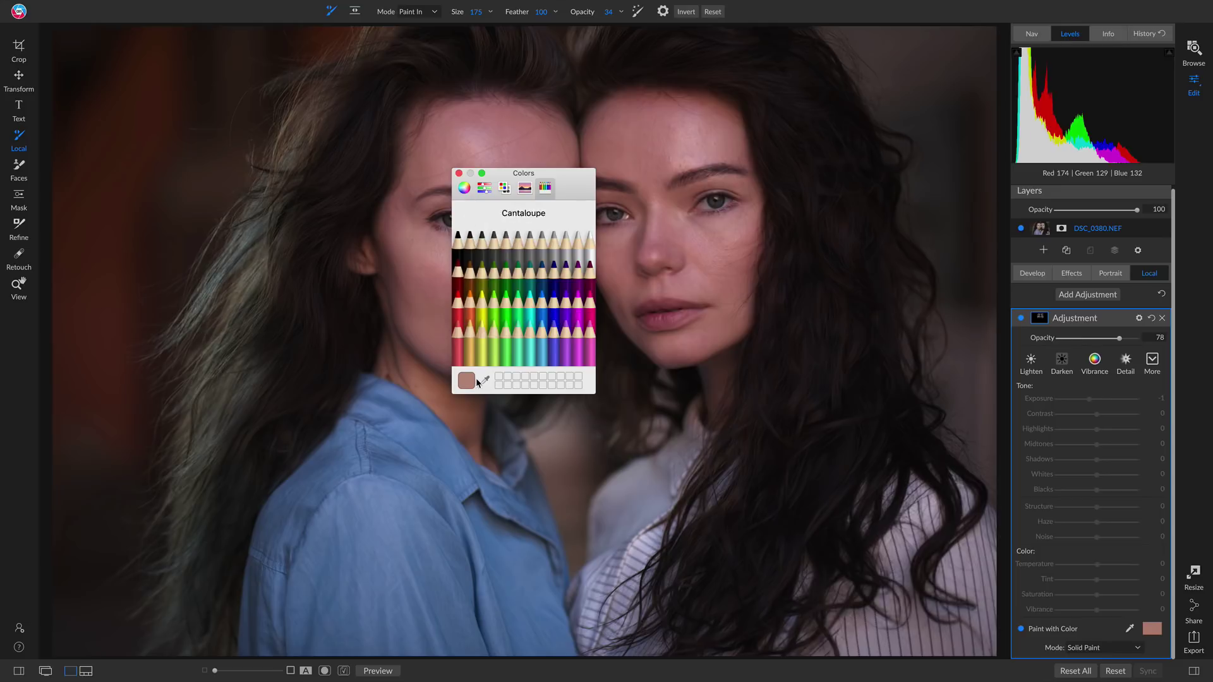
pyautogui.click(485, 379)
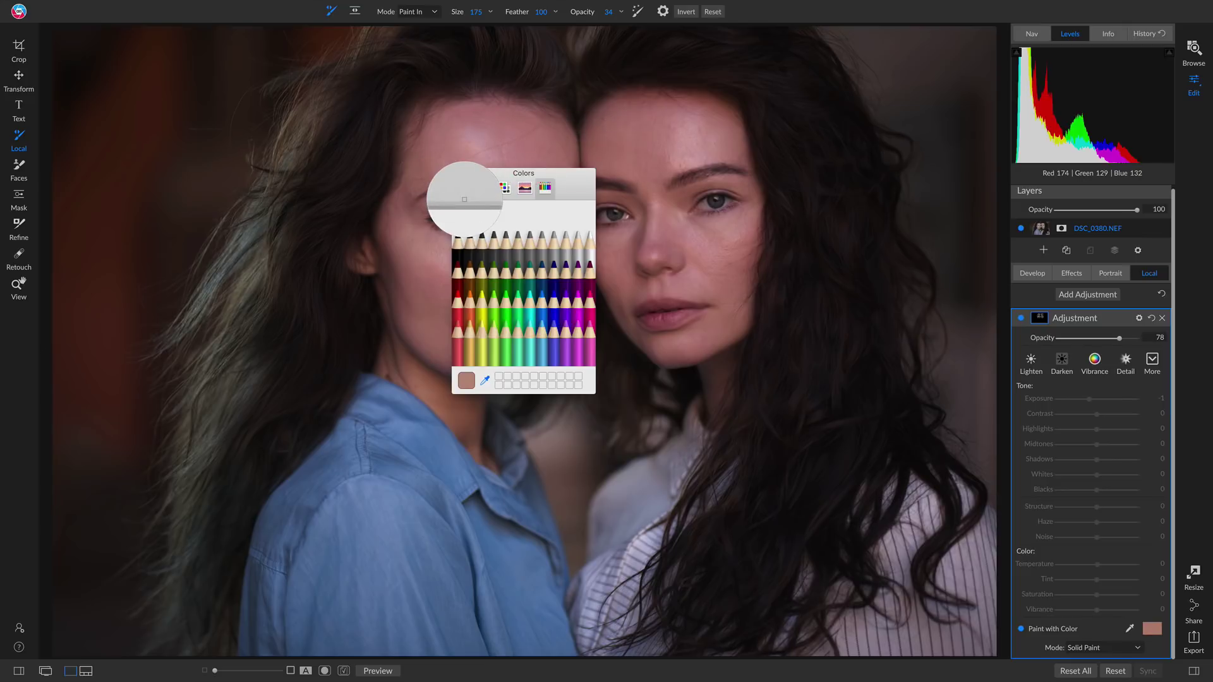
pyautogui.press('Escape')
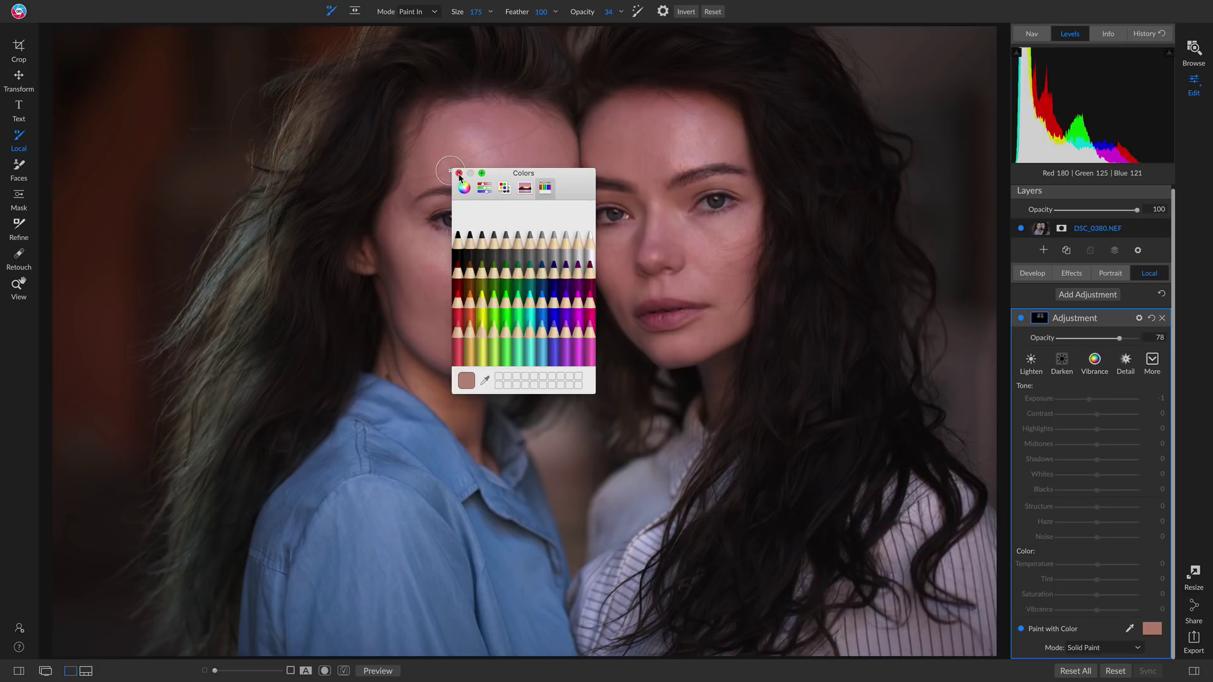
pyautogui.click(459, 173)
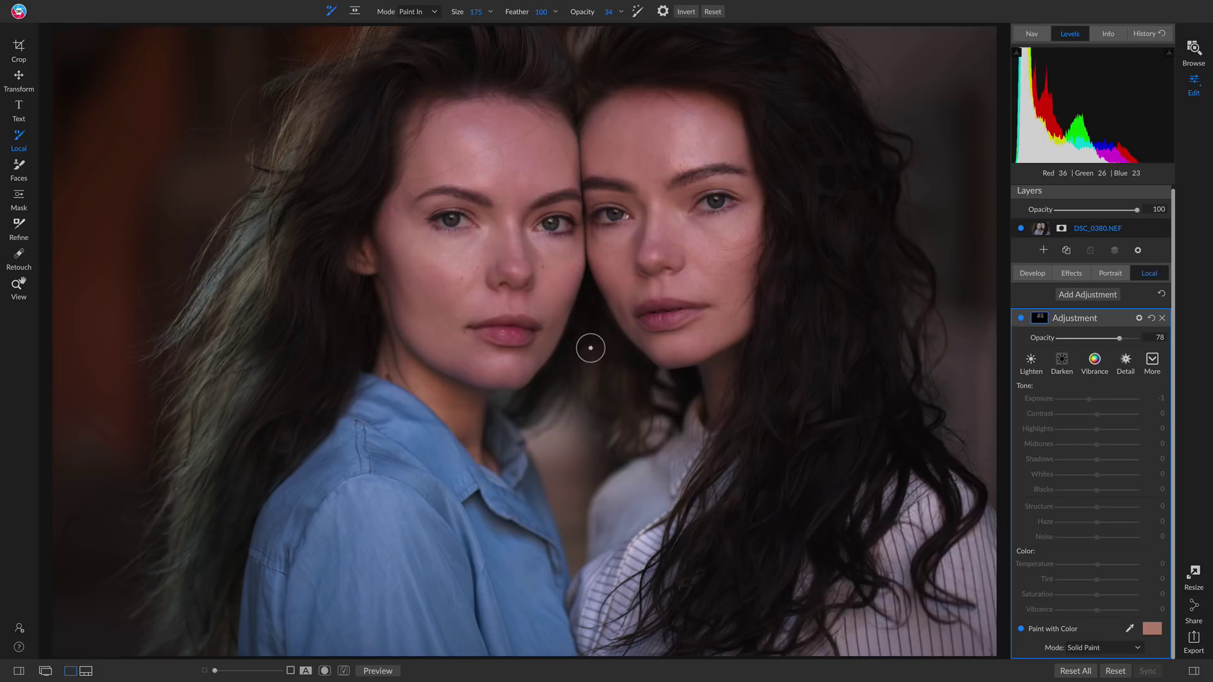
# - Open the portrait DSC_8397.NEF for editing and turn on Paint with Color in its local adjustment
pyautogui.press('n')
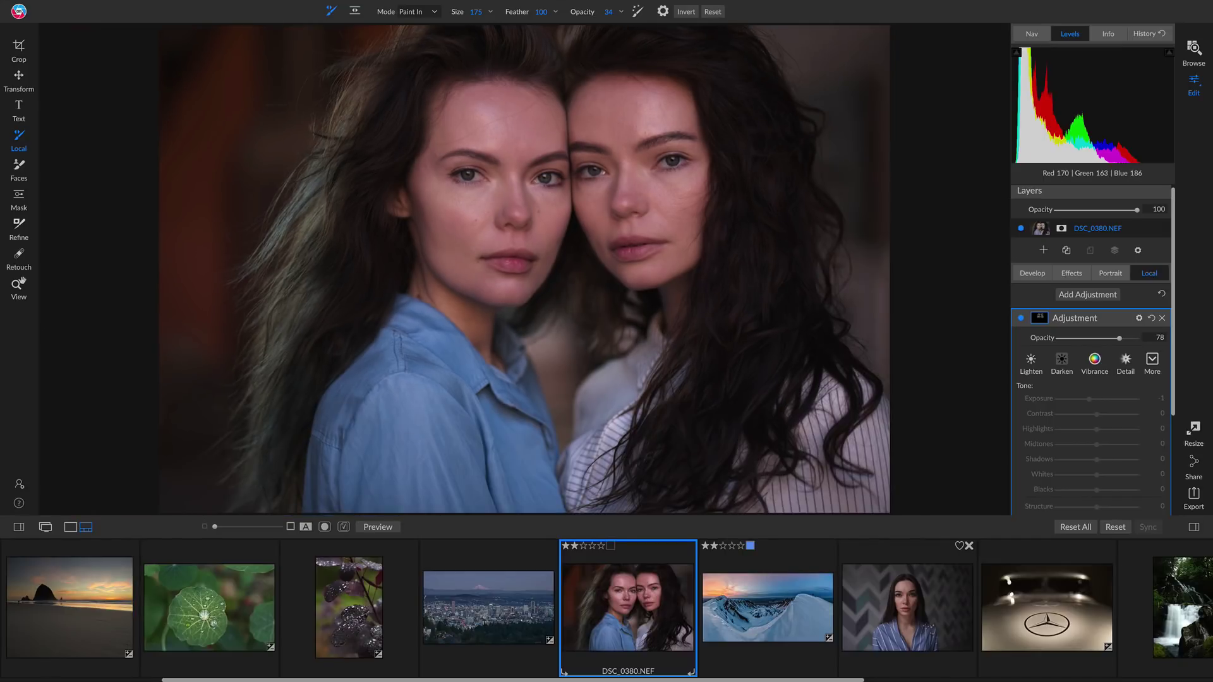
pyautogui.click(906, 603)
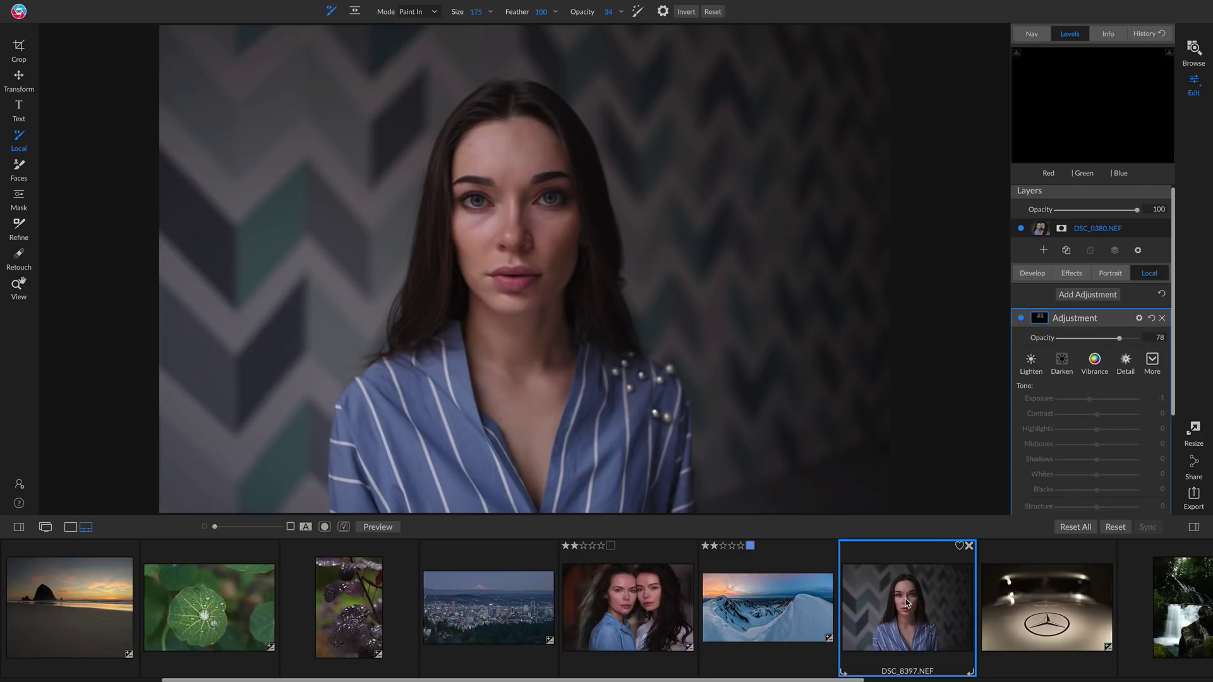
pyautogui.press('e')
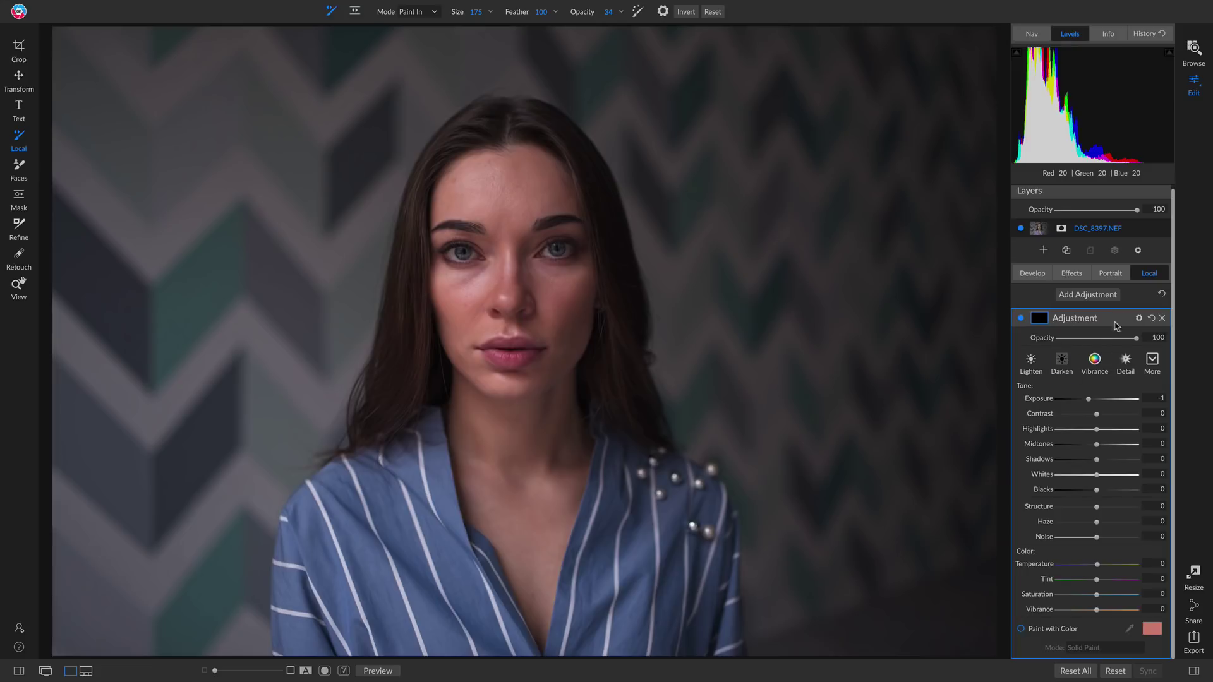
pyautogui.click(1021, 629)
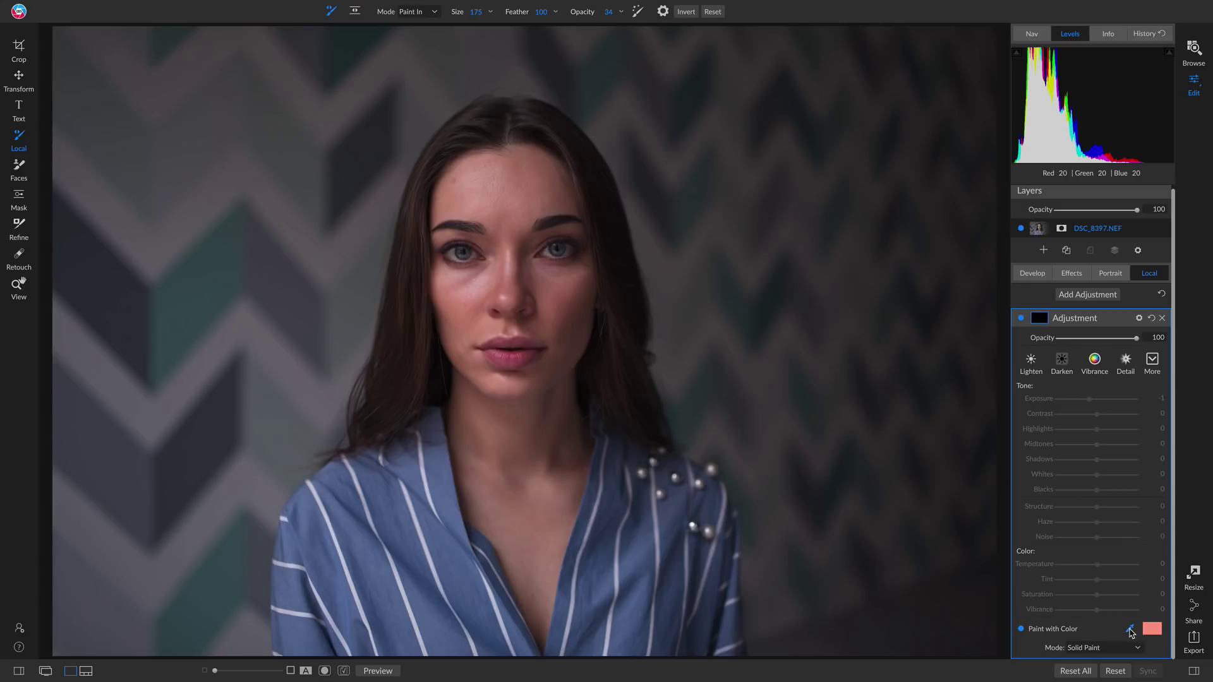
# - Sample a skin tone from the woman's cheek and paint it over the shiny facial highlights with a size 250 brush at 34 opacity
pyautogui.click(1129, 629)
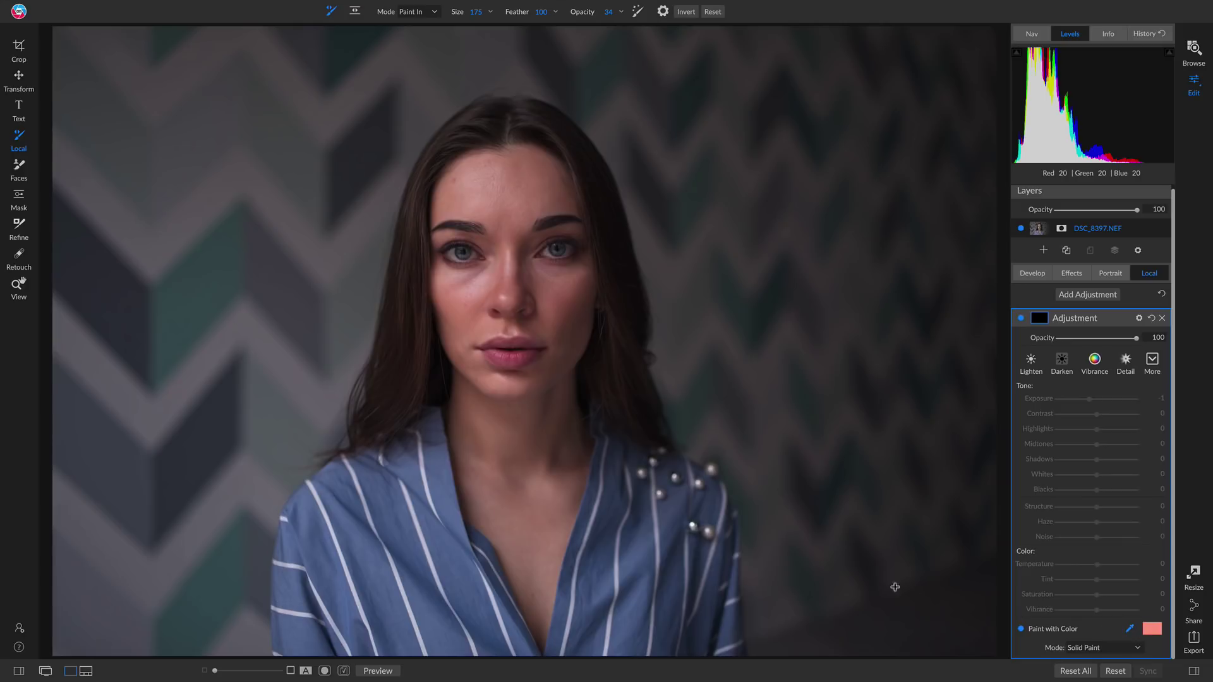
pyautogui.click(451, 302)
pyautogui.press(']')
pyautogui.press(']')
pyautogui.press(']')
pyautogui.press('[')
pyautogui.press('[')
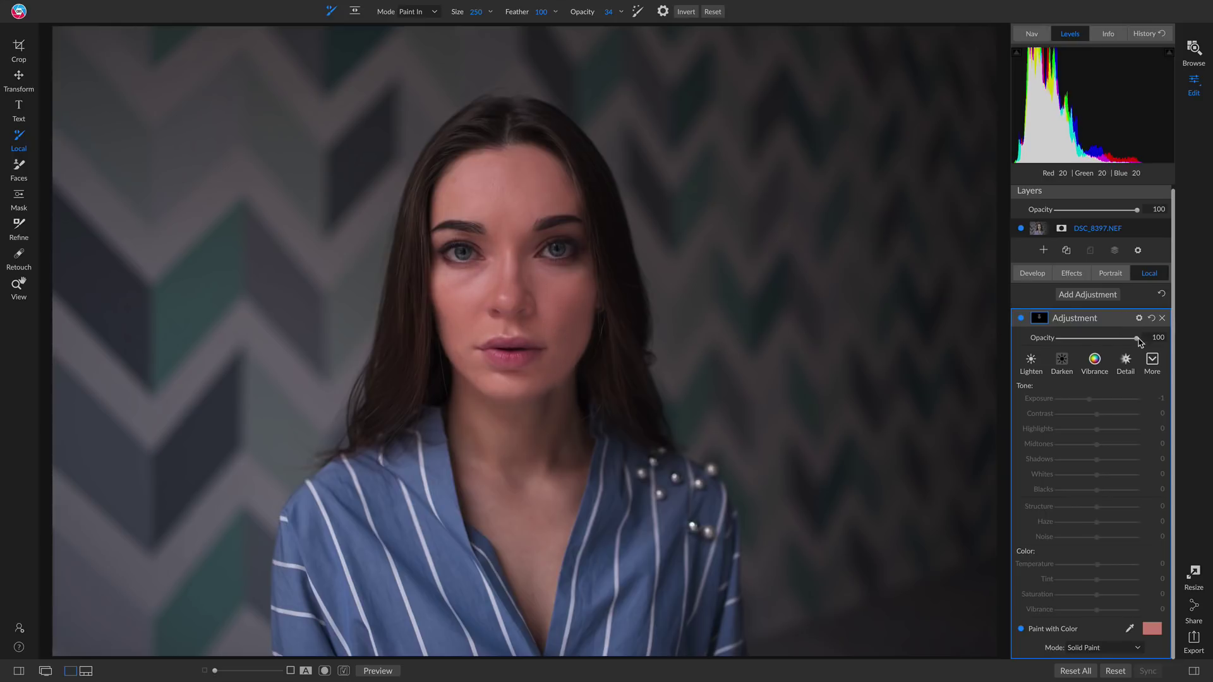
# - Set the skin color adjustment's opacity to 66, comparing the portrait with and without the adjustment
pyautogui.moveTo(1136, 342); pyautogui.dragTo(1106, 347)
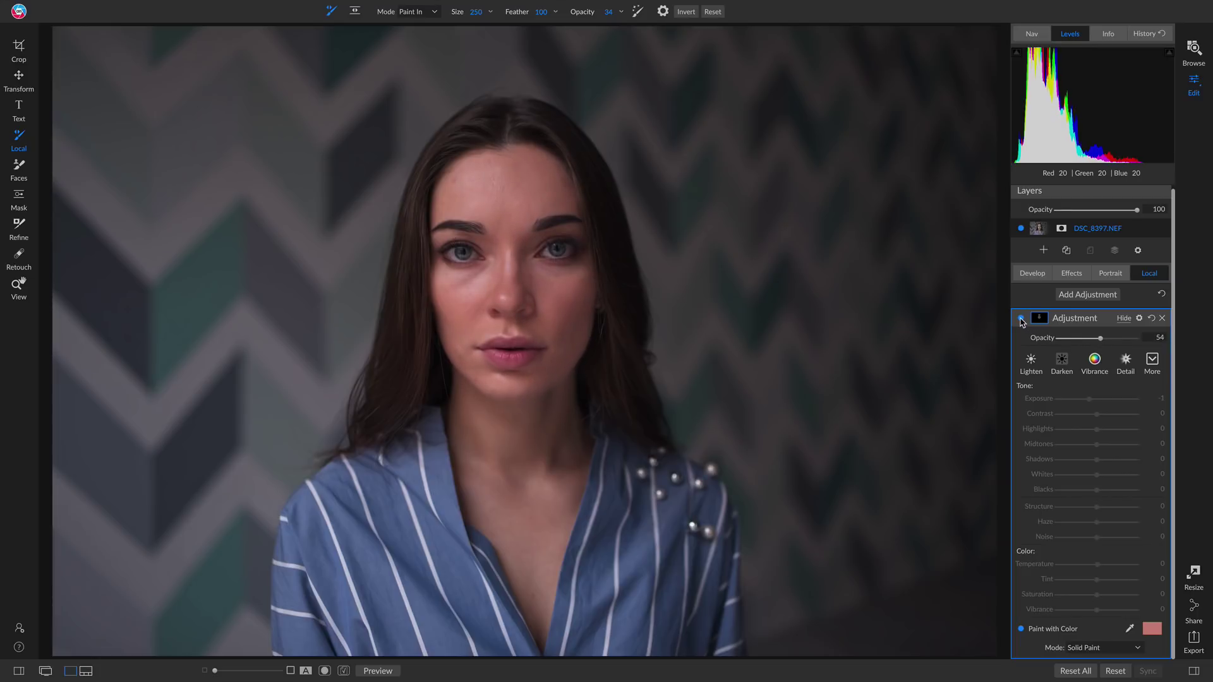
pyautogui.click(1021, 320)
pyautogui.click(1020, 320)
pyautogui.moveTo(1105, 344); pyautogui.dragTo(1112, 344)
pyautogui.click(1021, 320)
pyautogui.click(1021, 320)
pyautogui.click(1021, 319)
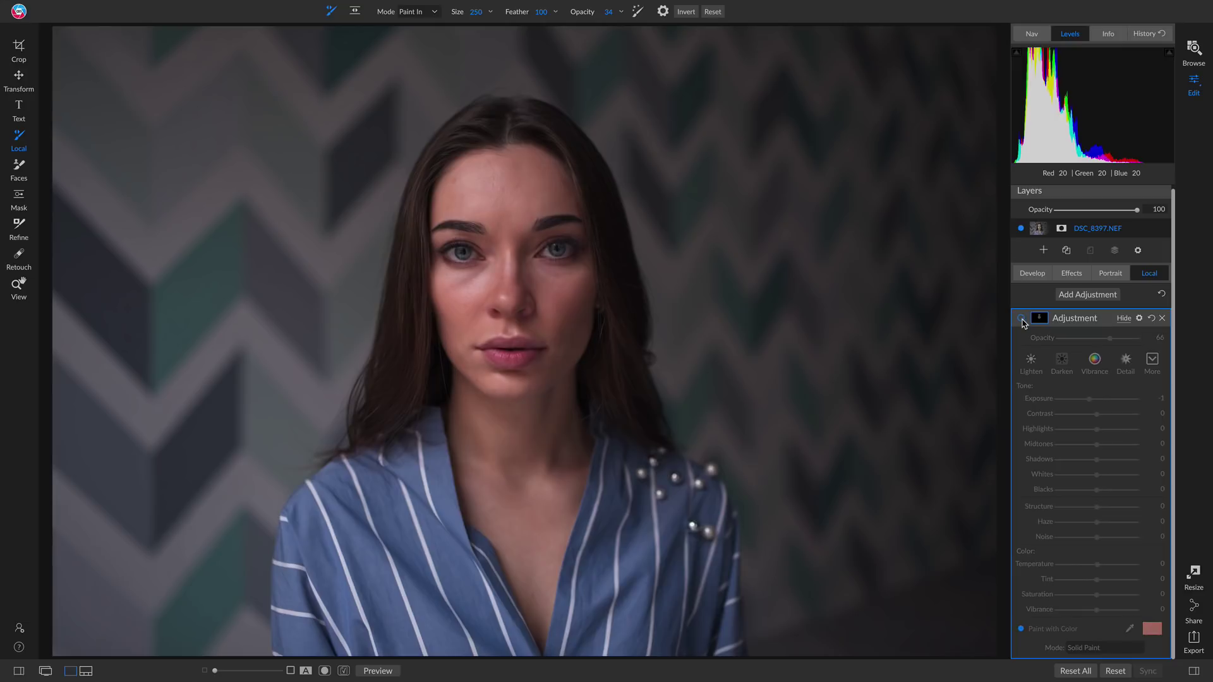
pyautogui.click(1021, 319)
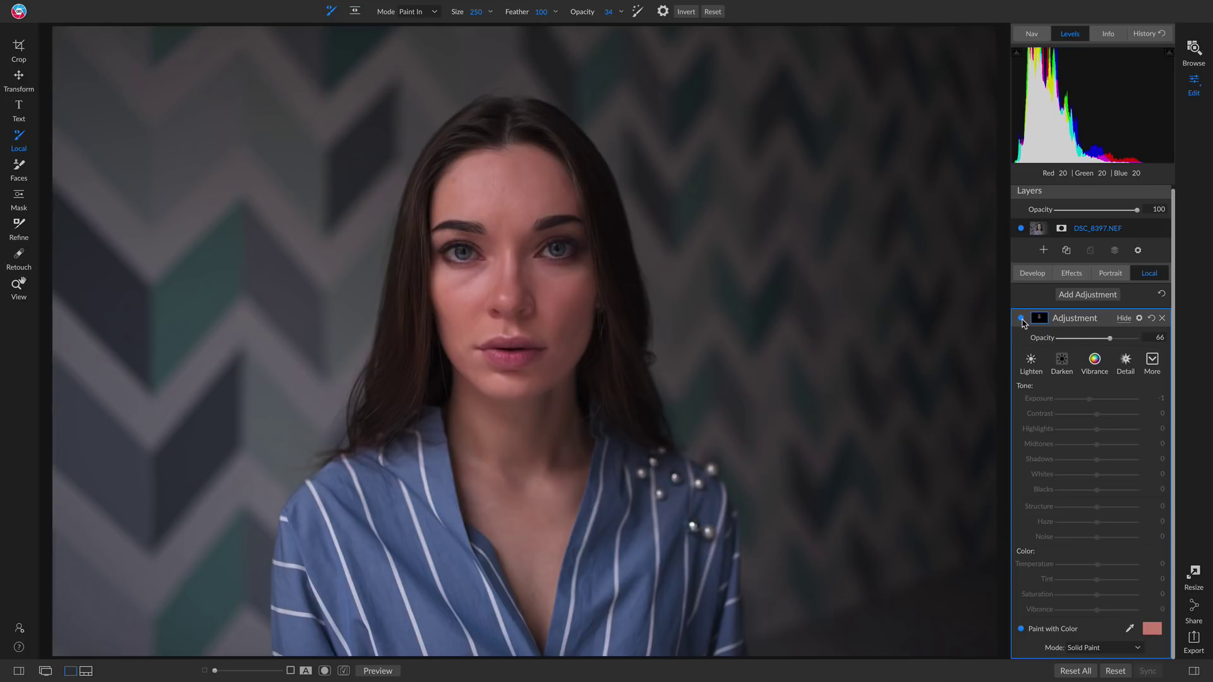
# - Add a new local adjustment to the portrait and apply the Magic Eye Fixer style to it
pyautogui.click(1094, 300)
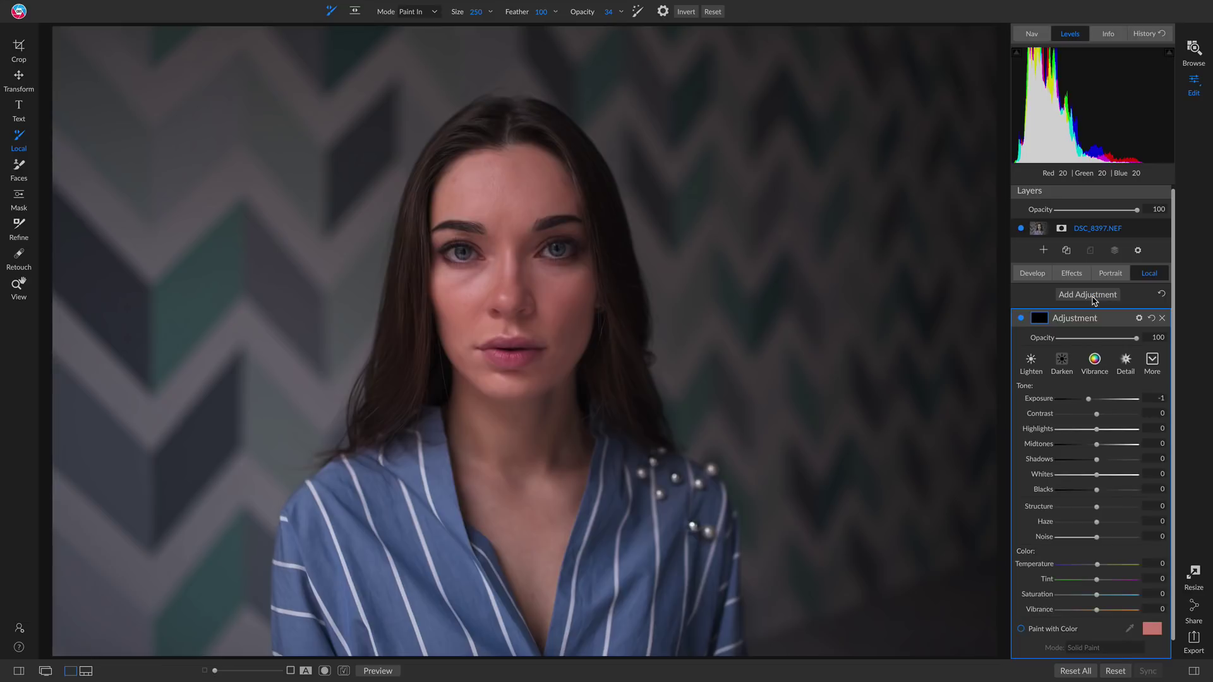
pyautogui.click(1151, 365)
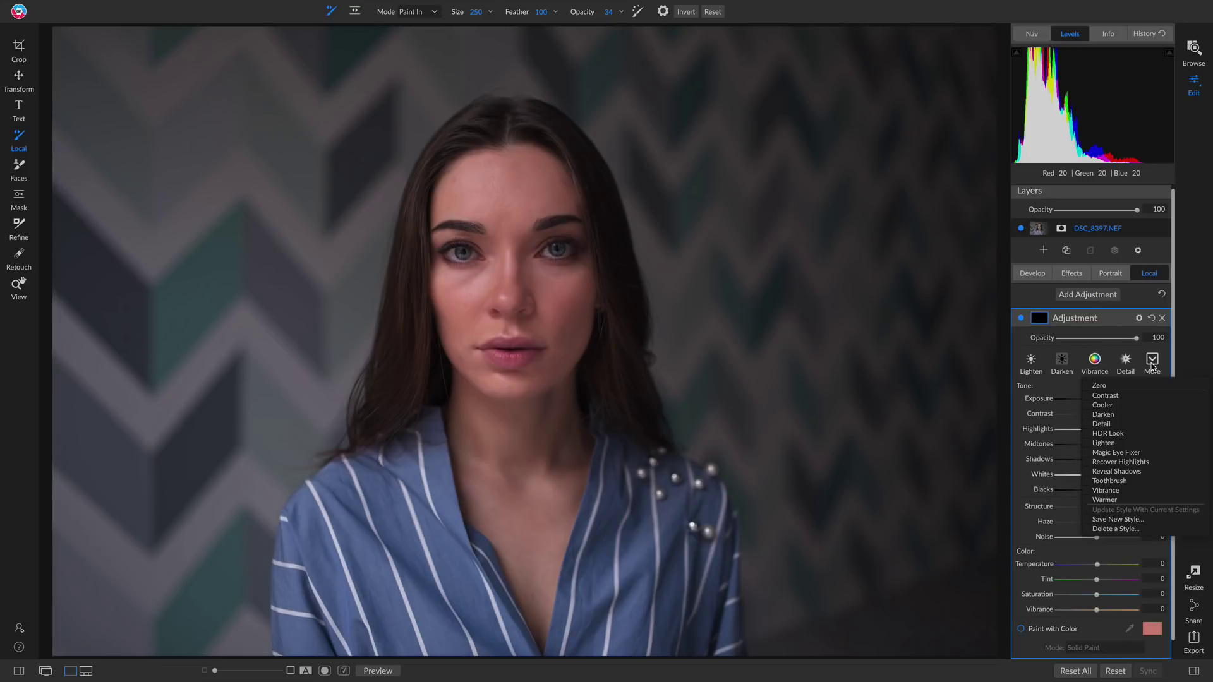
pyautogui.click(1129, 453)
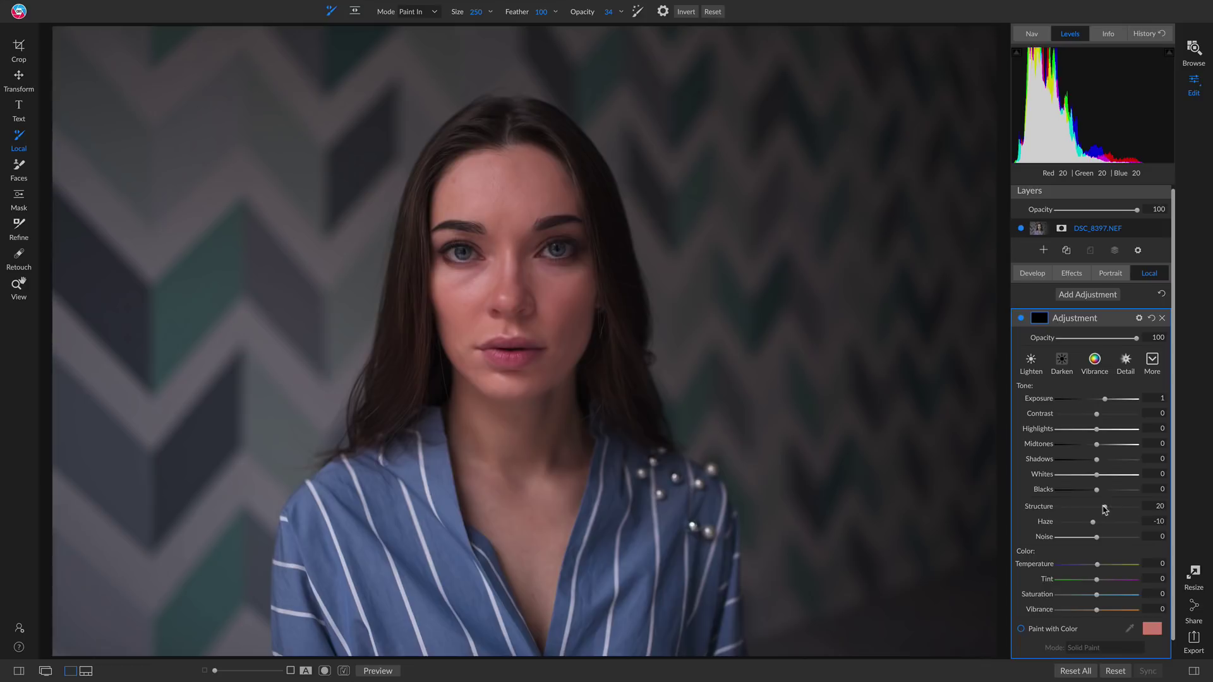
# - Paint the eye adjustment over both irises with a size 80 brush at 100 opacity
pyautogui.scroll(-1, 1100, 509)
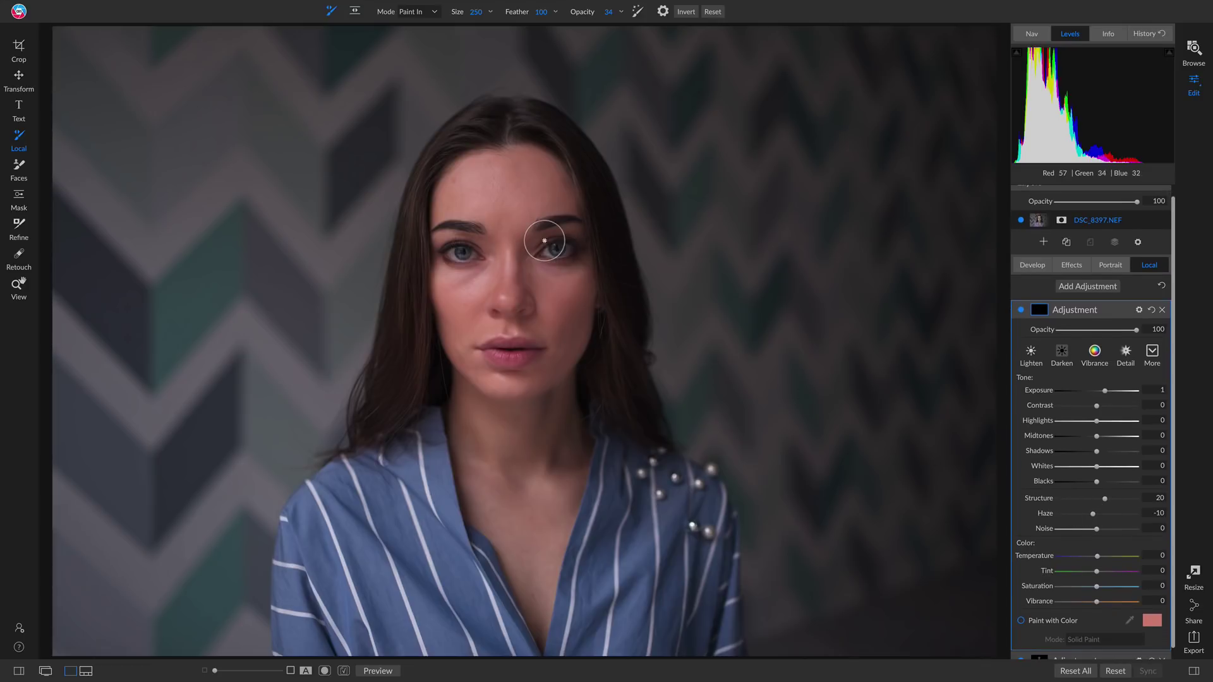
pyautogui.press('[')
pyautogui.press('[')
pyautogui.press('[')
pyautogui.press('[')
pyautogui.press('[')
pyautogui.press('[')
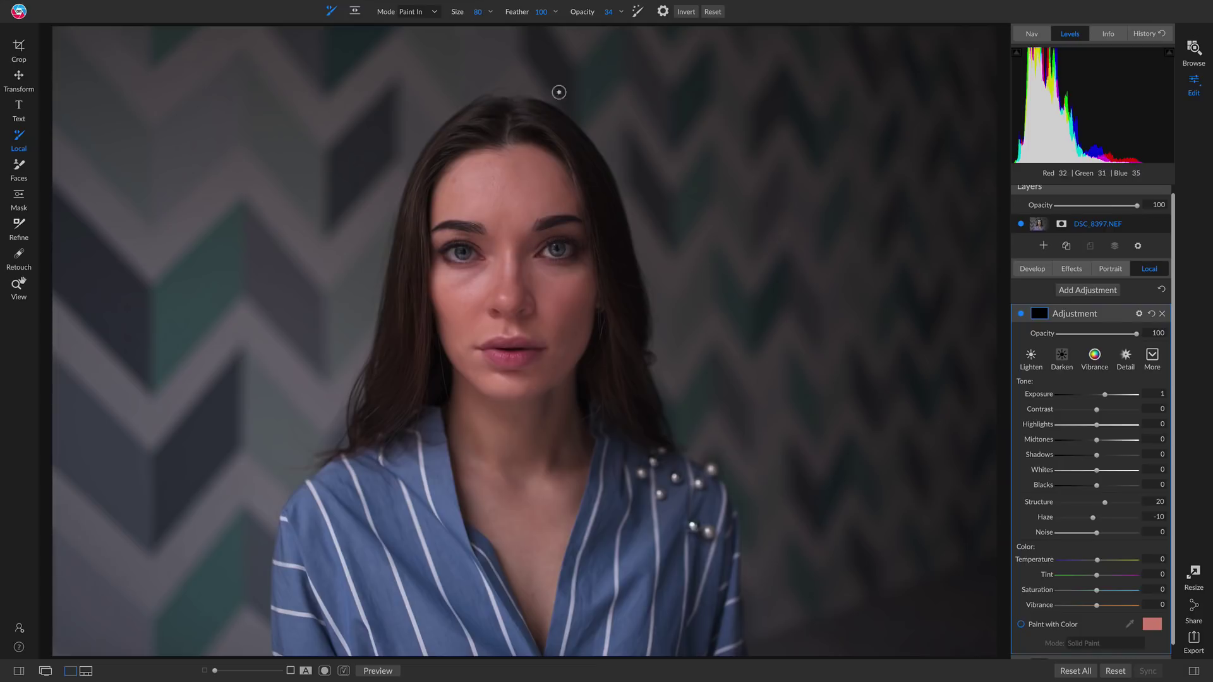
pyautogui.moveTo(578, 18); pyautogui.dragTo(672, 19)
pyautogui.moveTo(562, 250); pyautogui.dragTo(565, 248)
pyautogui.moveTo(443, 248); pyautogui.dragTo(463, 255)
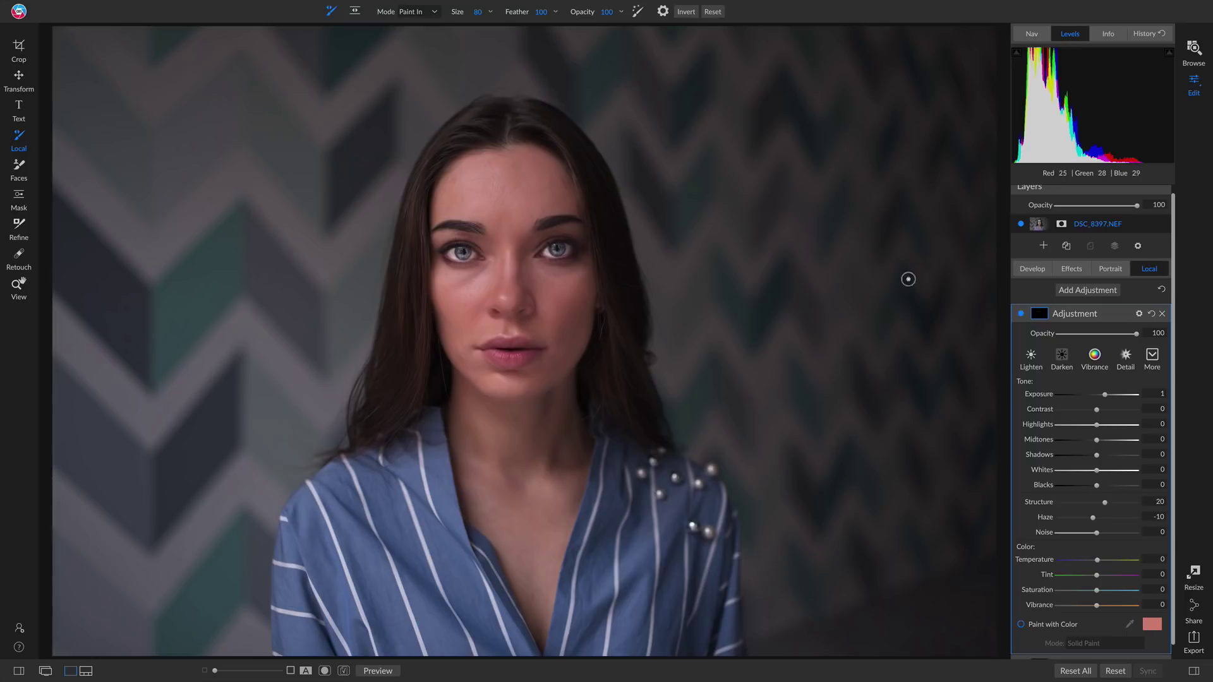
# - Set the eye adjustment's opacity to 45, and compare the portrait with and without the adjustment and before and after all edits
pyautogui.moveTo(1096, 333); pyautogui.dragTo(893, 338)
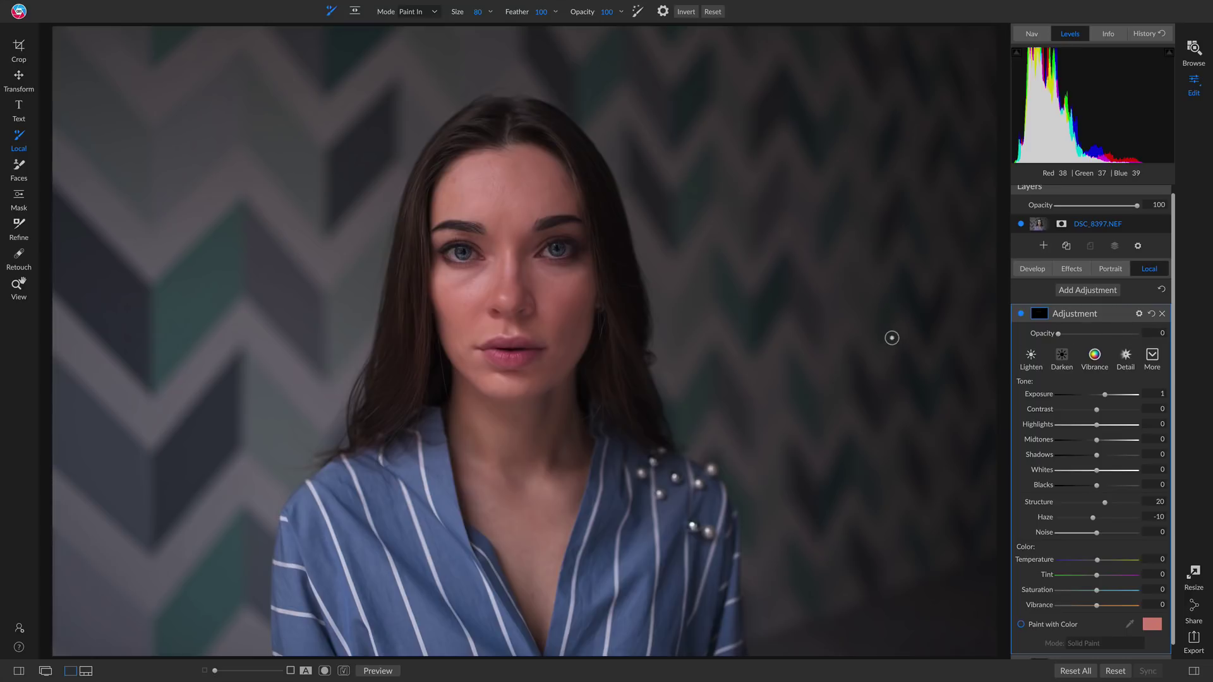
pyautogui.moveTo(1059, 334); pyautogui.dragTo(1095, 339)
pyautogui.click(1021, 313)
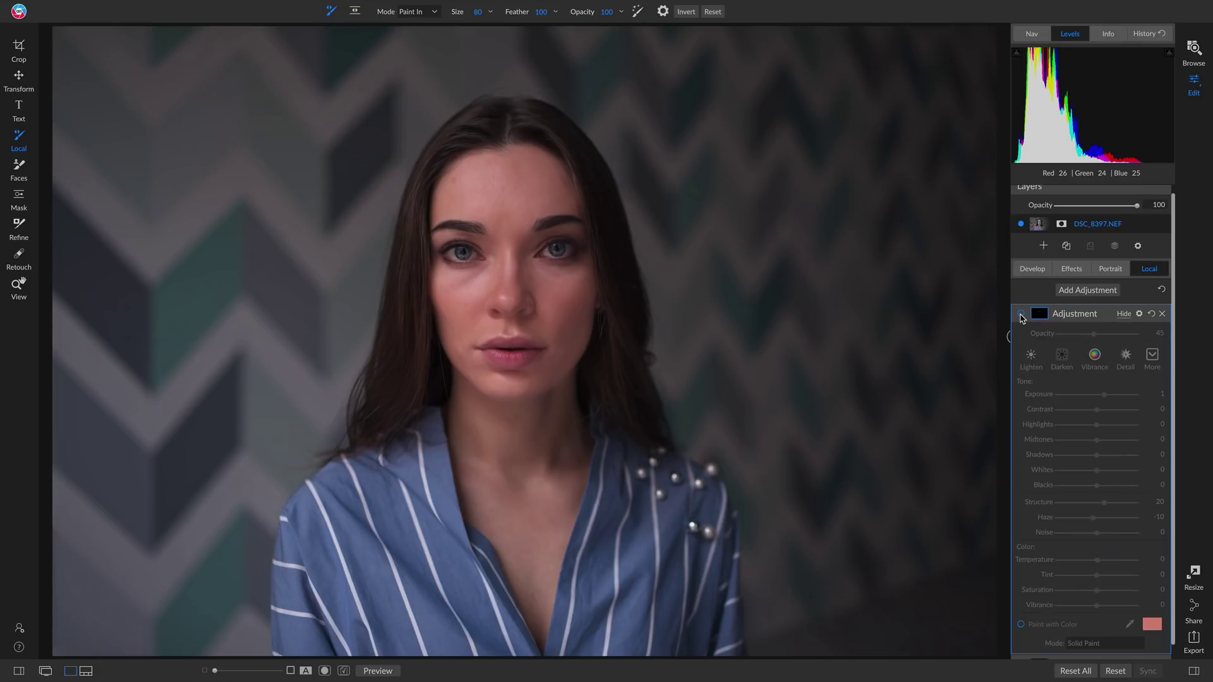
pyautogui.click(1020, 315)
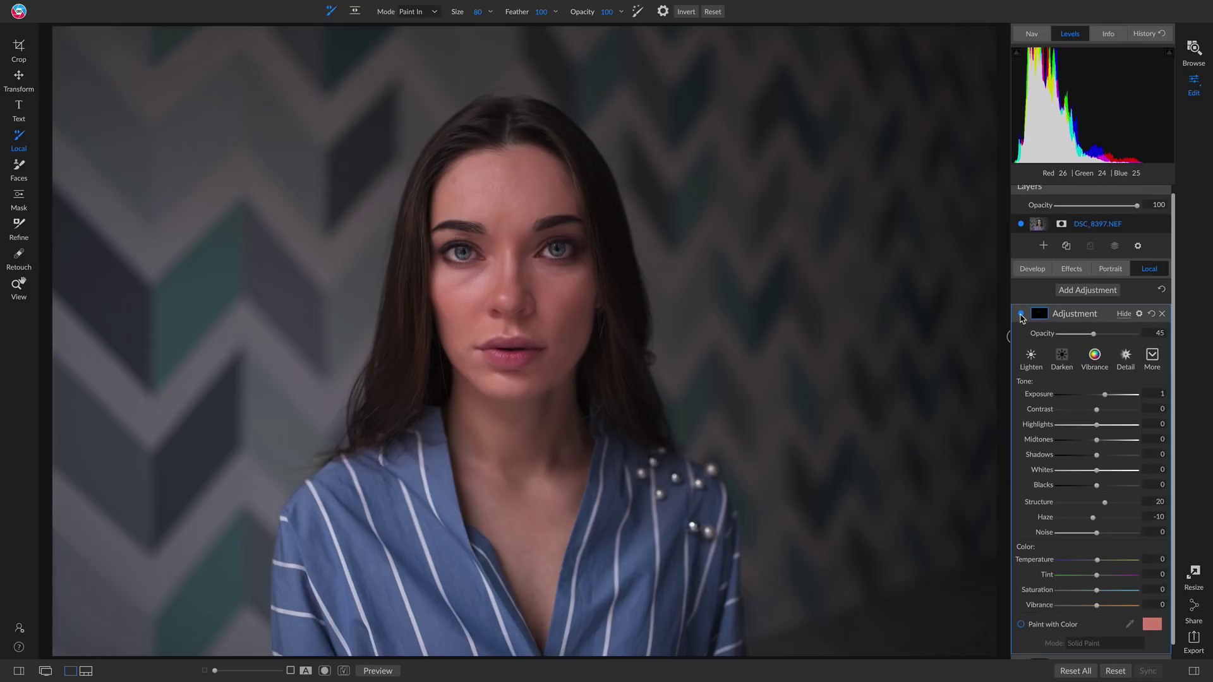
pyautogui.press('\\')
pyautogui.press('\\')
pyautogui.press('\\')
pyautogui.press('\\')
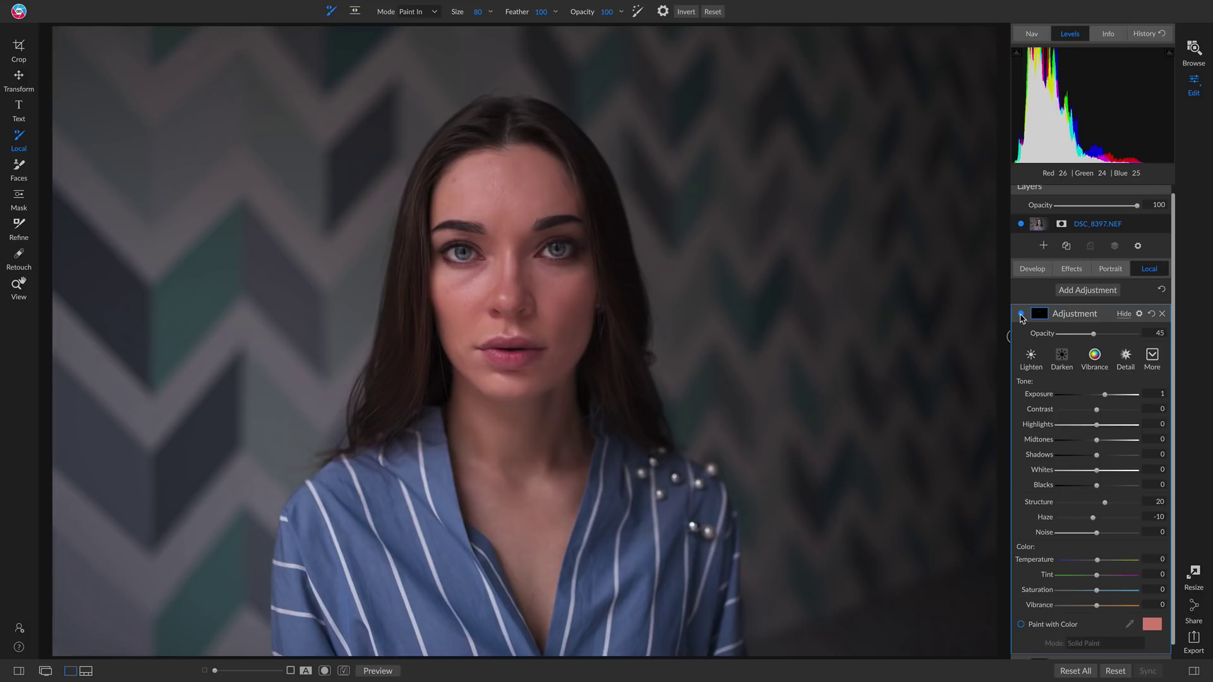